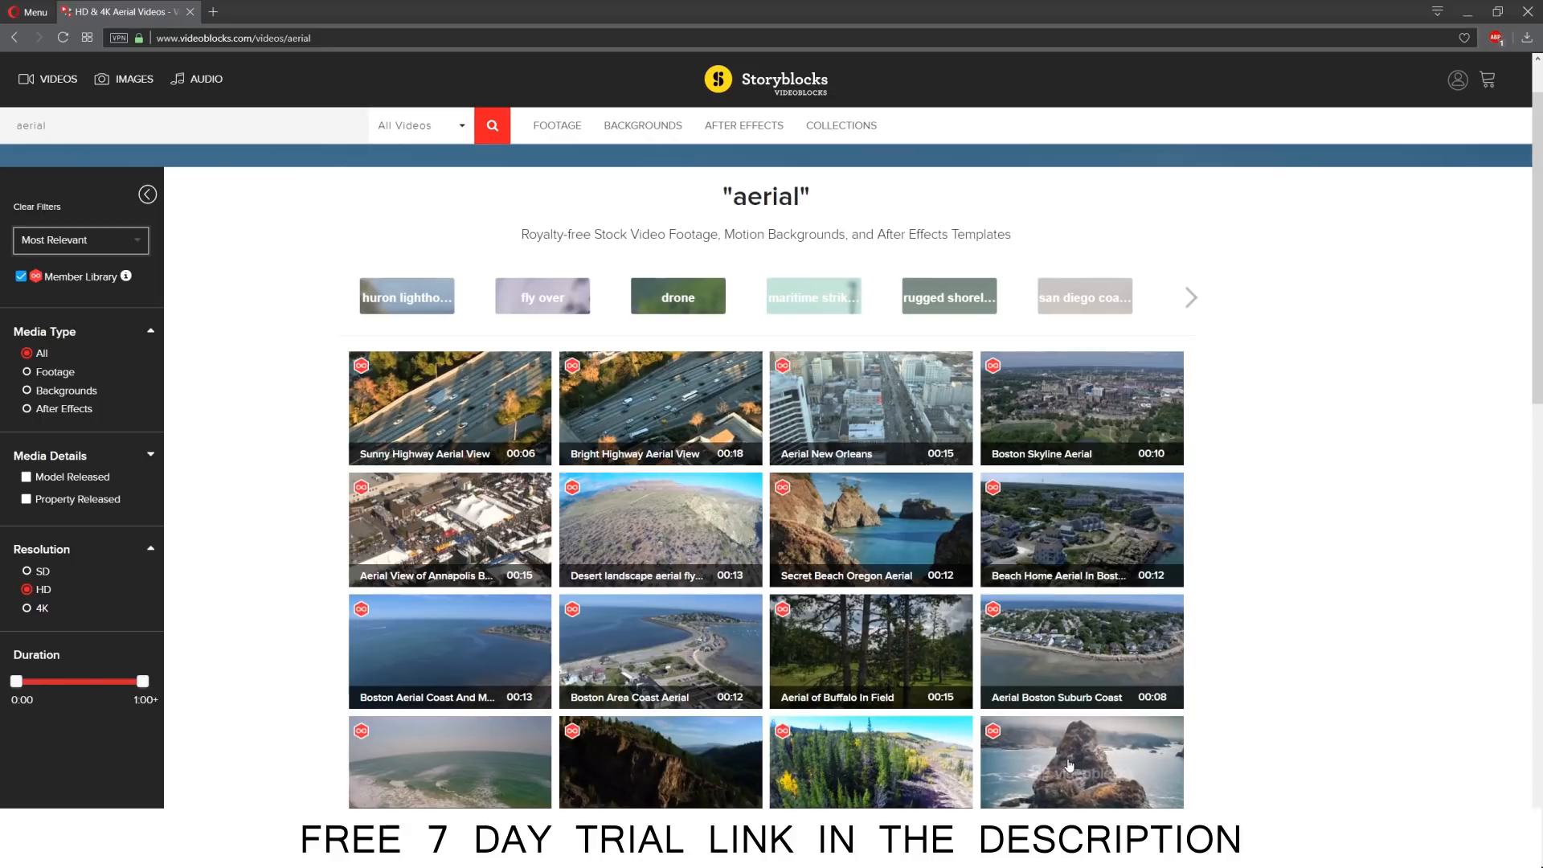
# Open the Seagull Rock Coast Aerial clip on Videoblocks, preview it with its download options and details, and go to the footage section.
pyautogui.click(1068, 754)
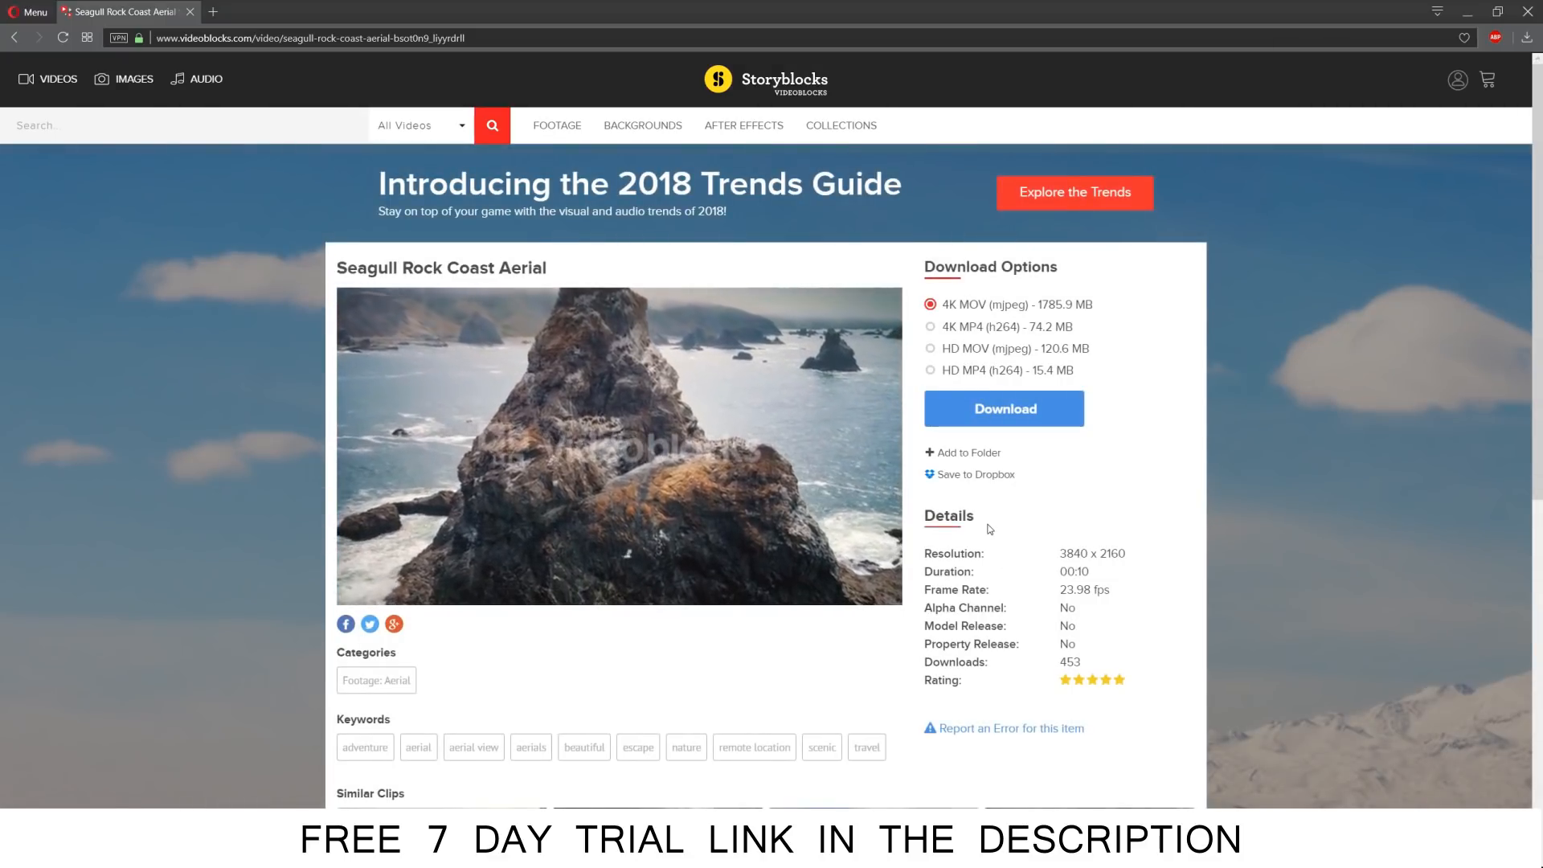
pyautogui.moveTo(780, 463)
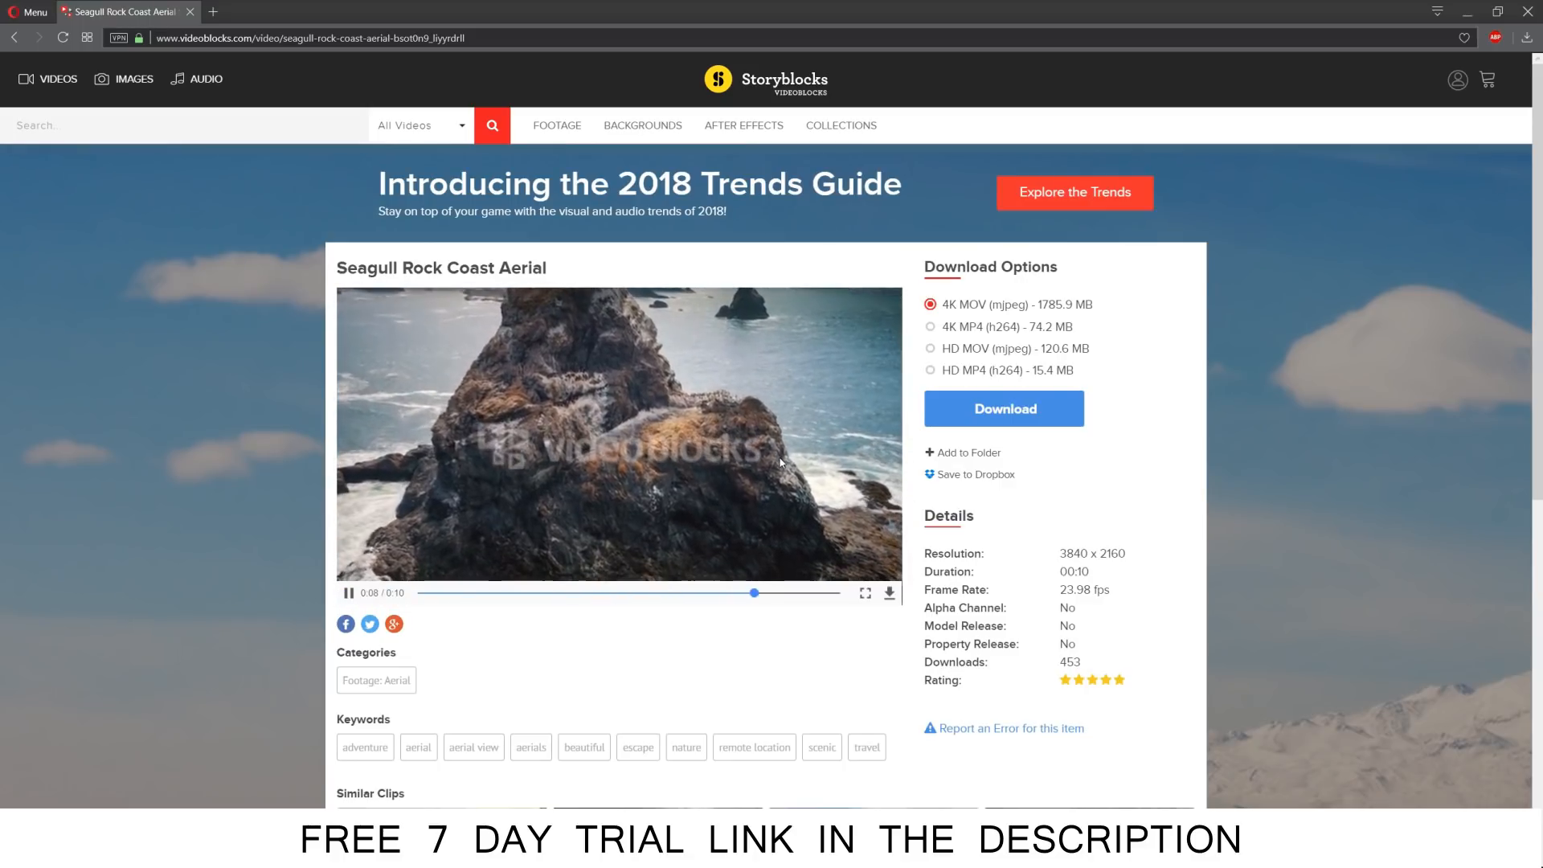
pyautogui.scroll(-3, 780, 464)
pyautogui.scroll(3, 780, 463)
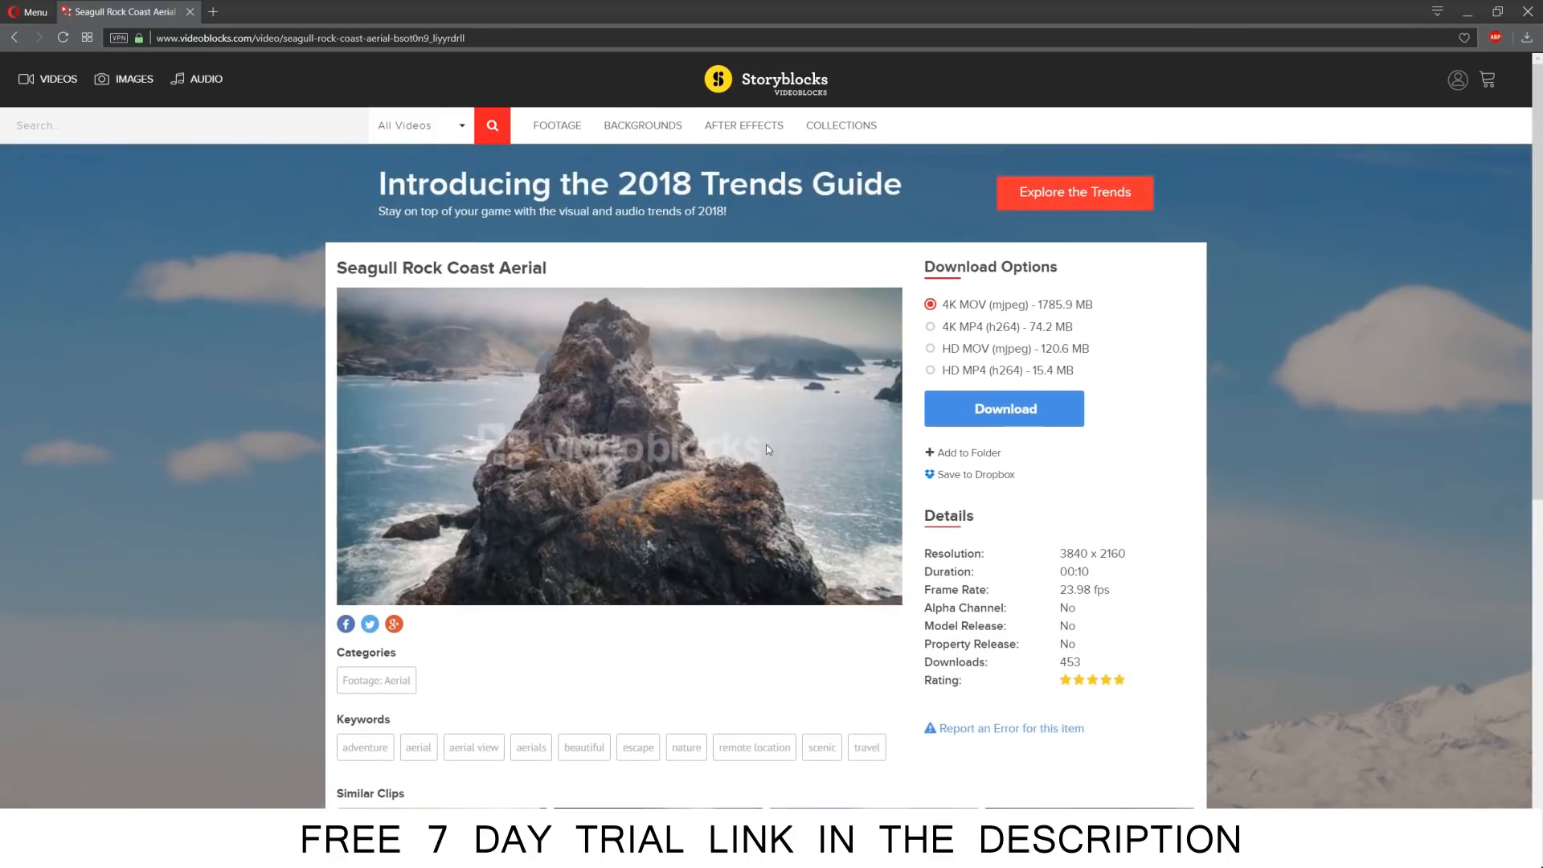
pyautogui.click(569, 126)
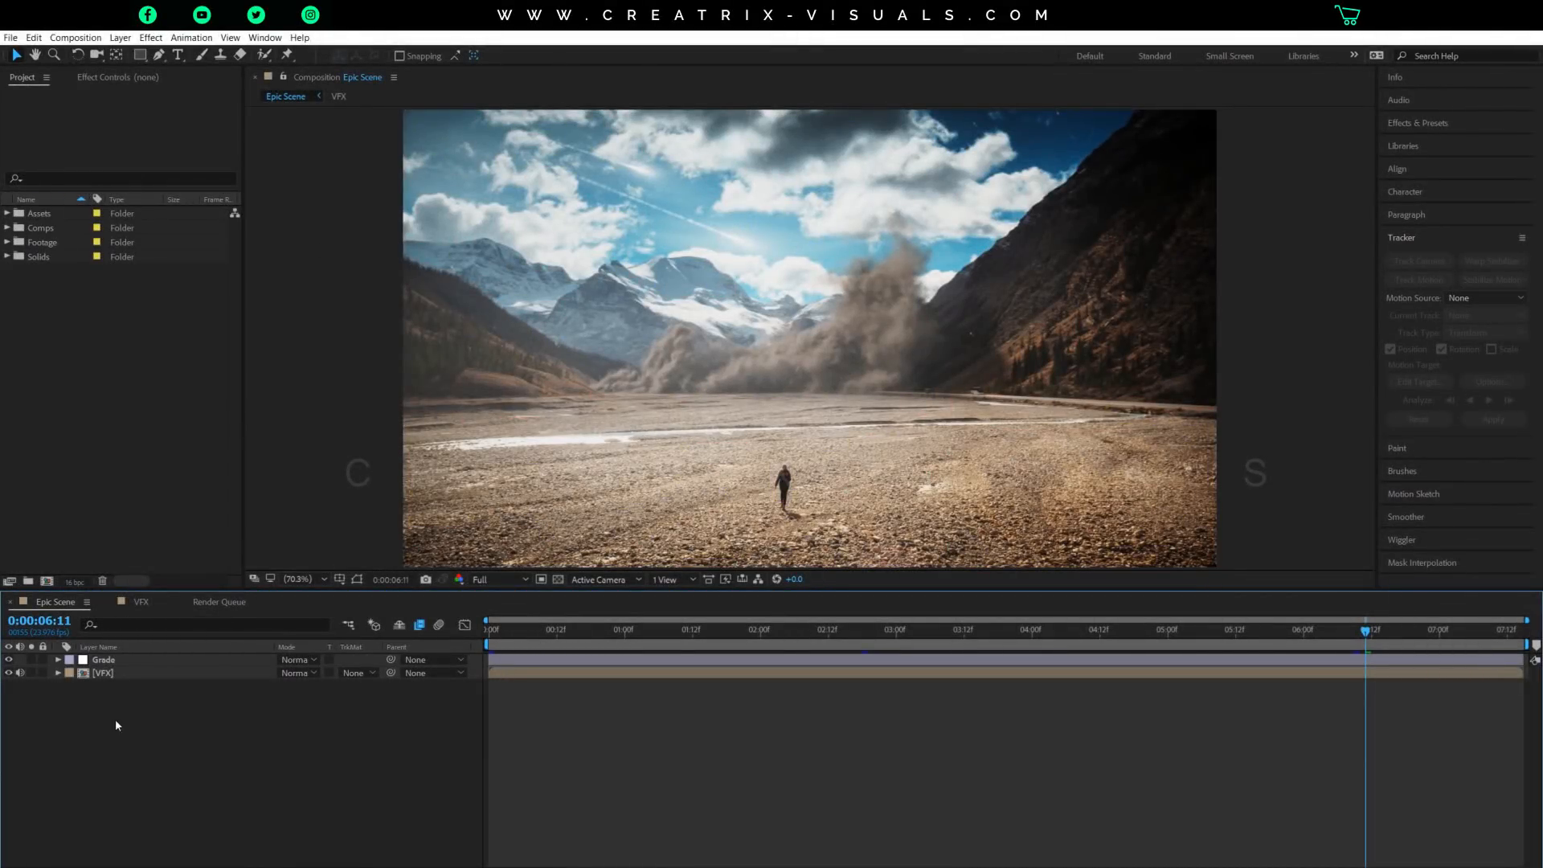
# Switch to After Effects and compare the Epic Scene composite with the Grade layer hidden and shown.
pyautogui.click(113, 674)
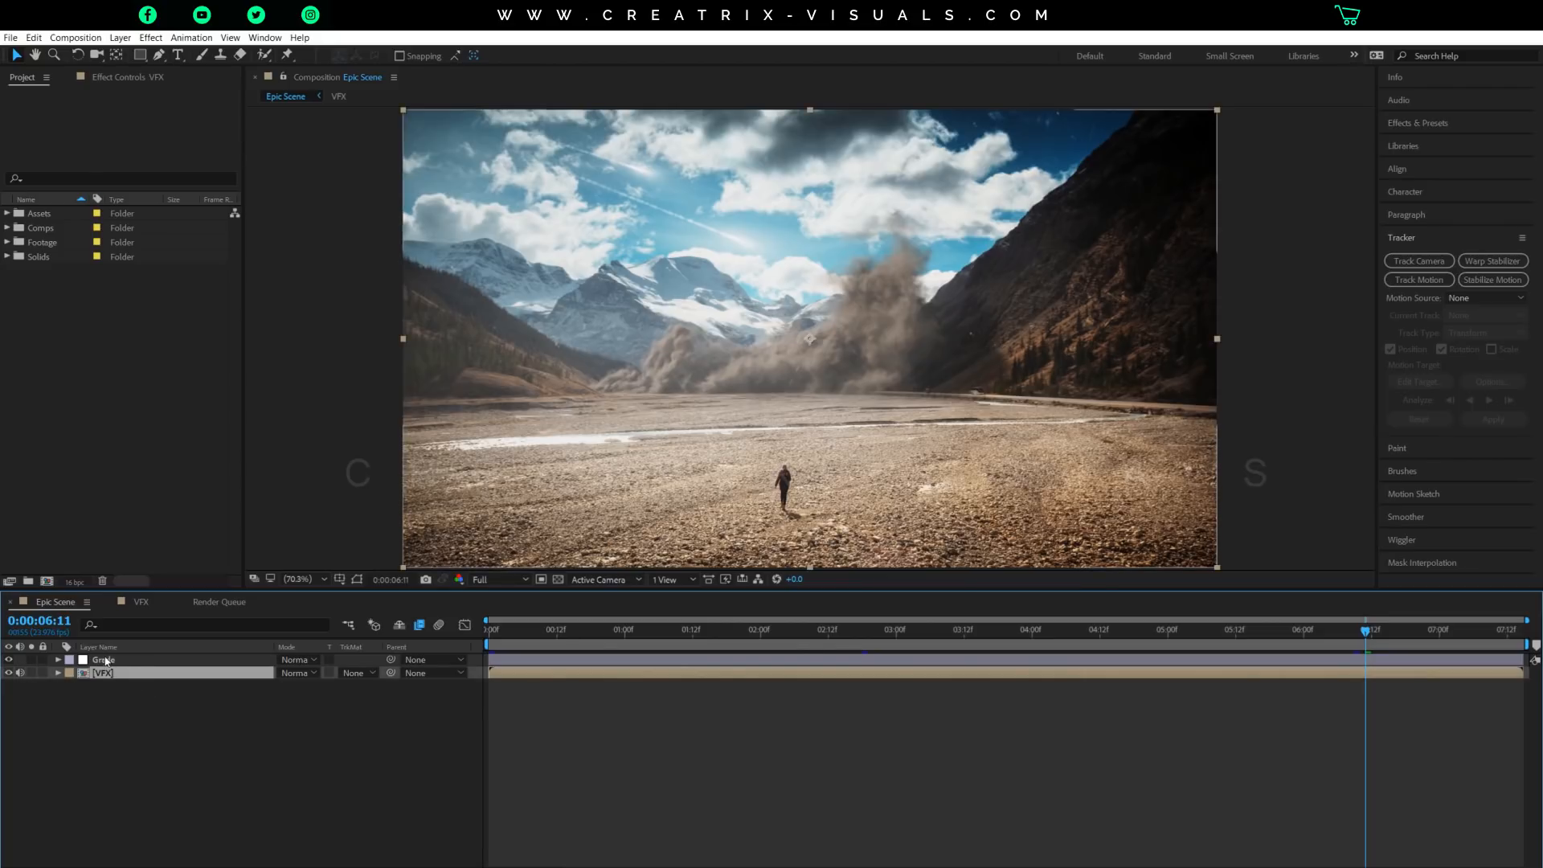
pyautogui.click(112, 660)
pyautogui.click(9, 660)
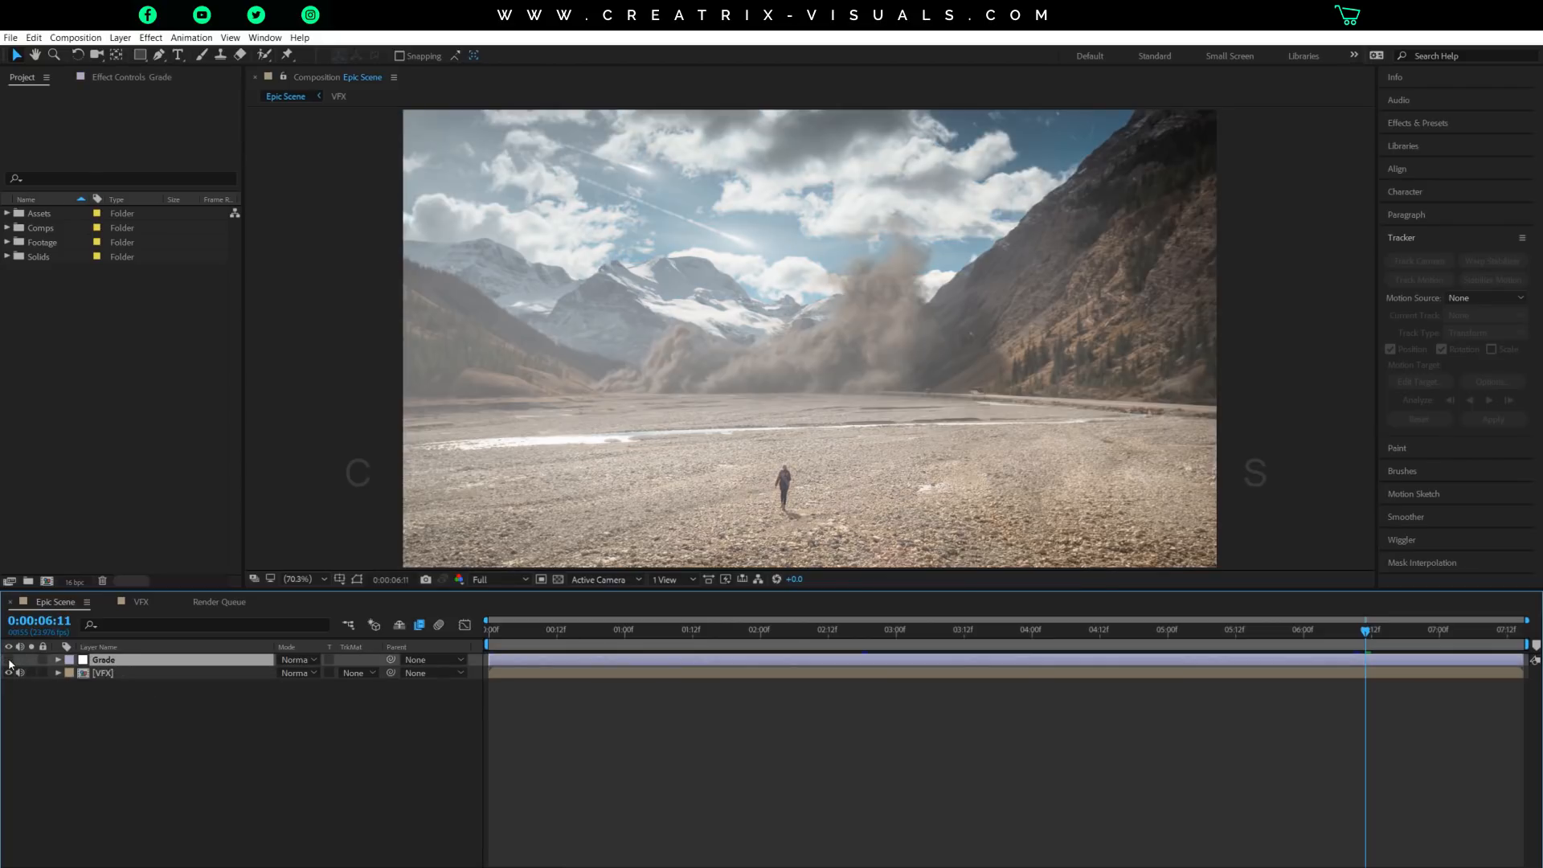
pyautogui.click(8, 660)
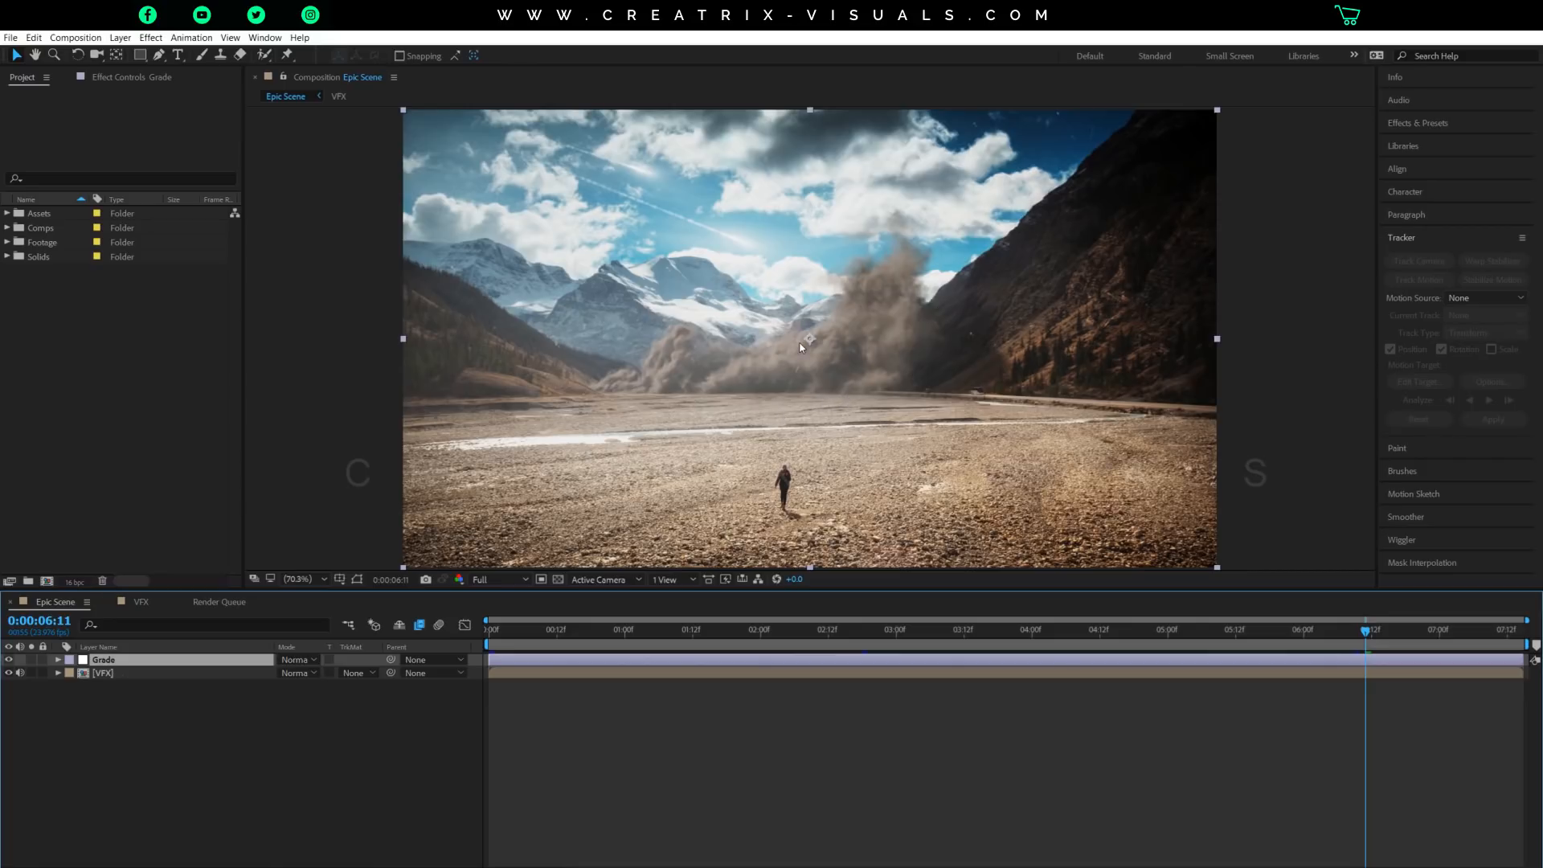
pyautogui.press(',')
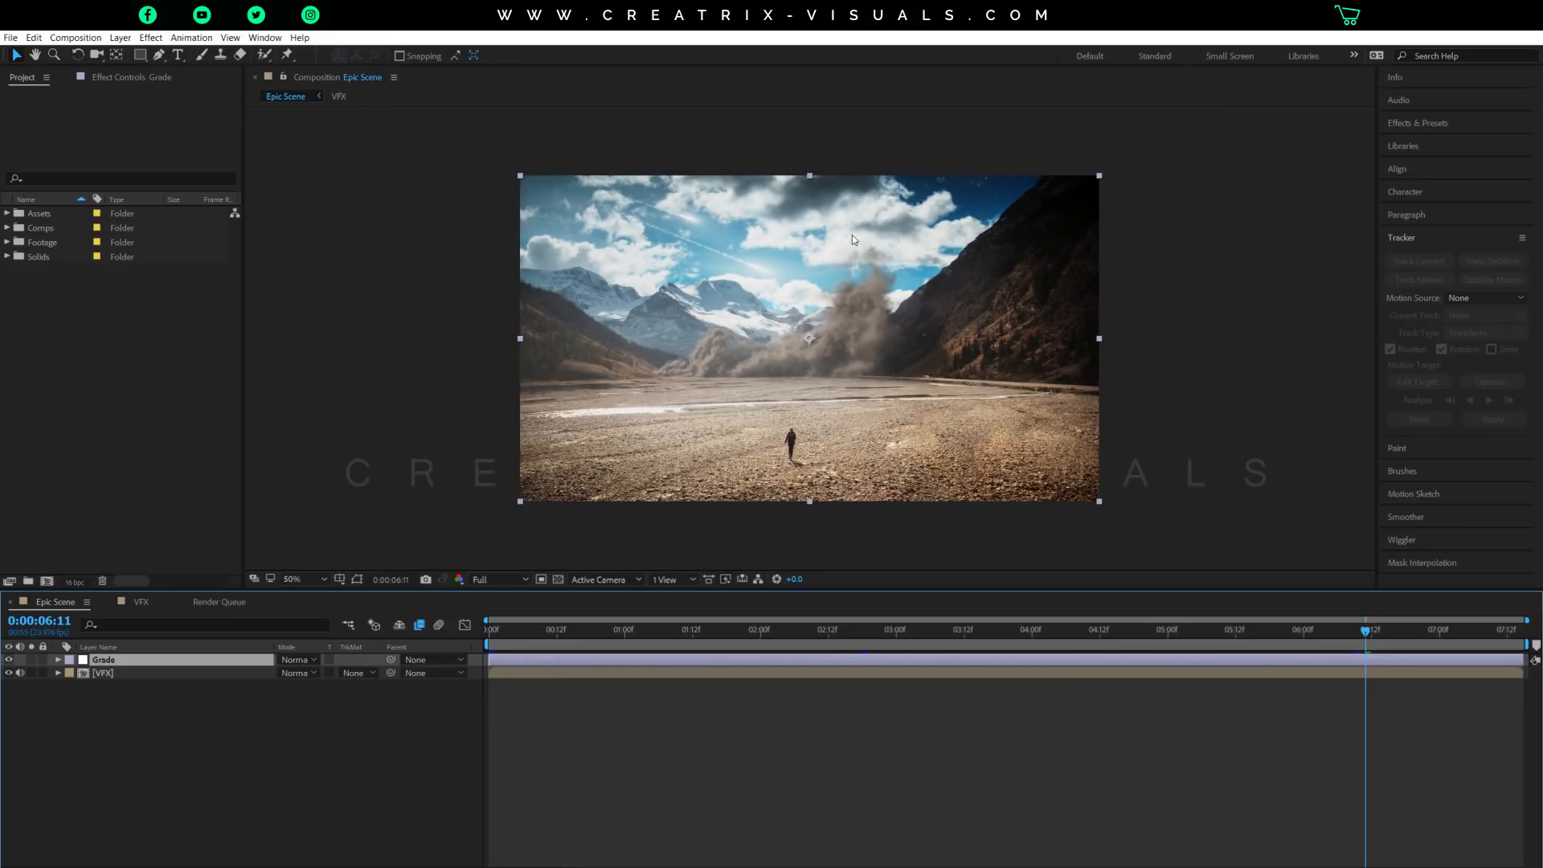
pyautogui.scroll(2, 852, 234)
pyautogui.scroll(-1, 852, 235)
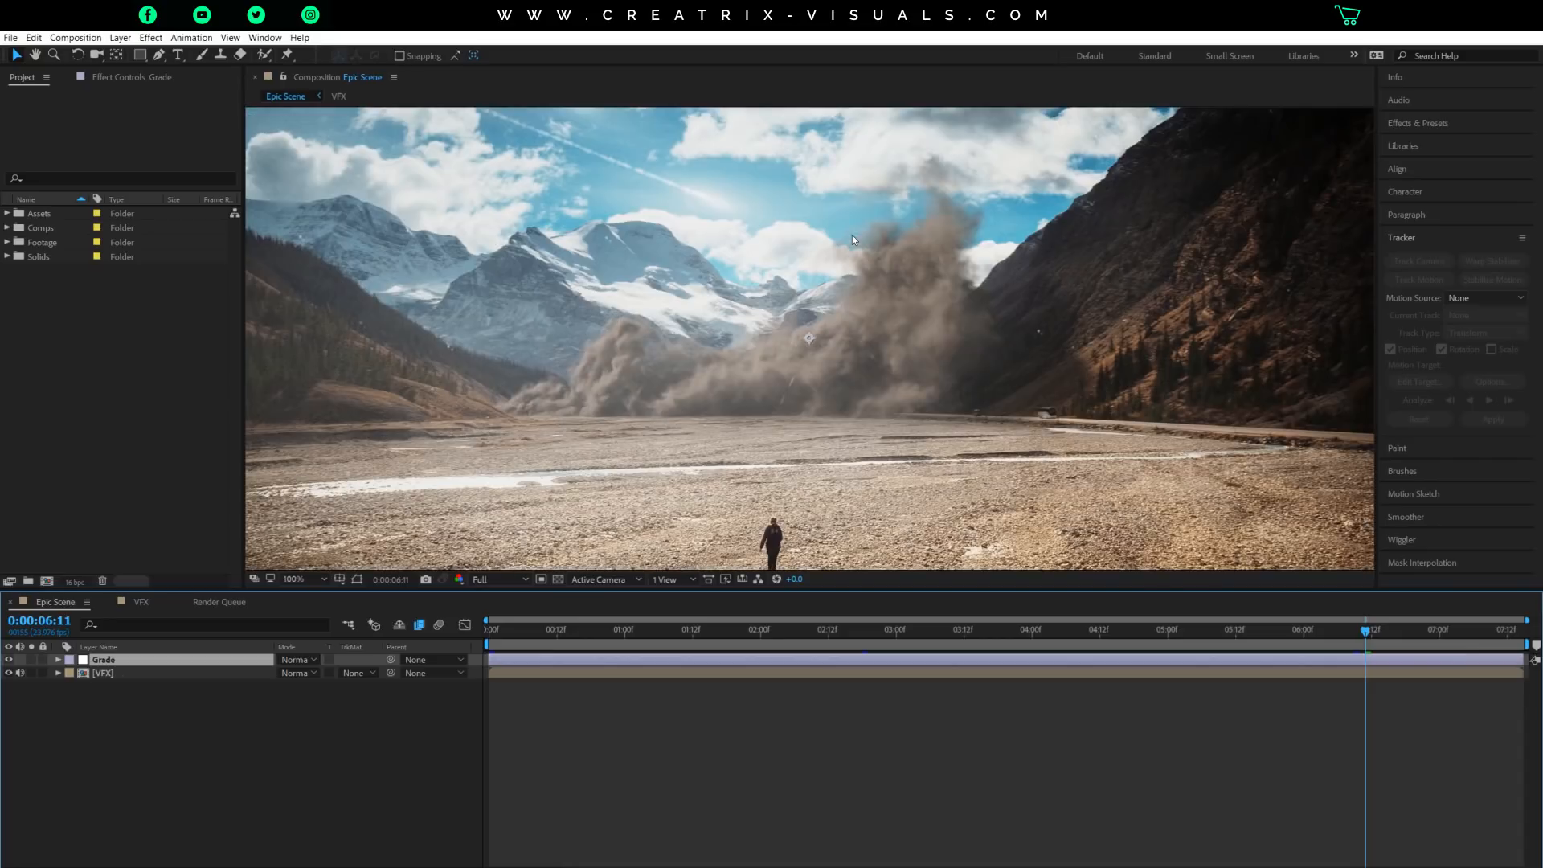
pyautogui.scroll(-2, 852, 235)
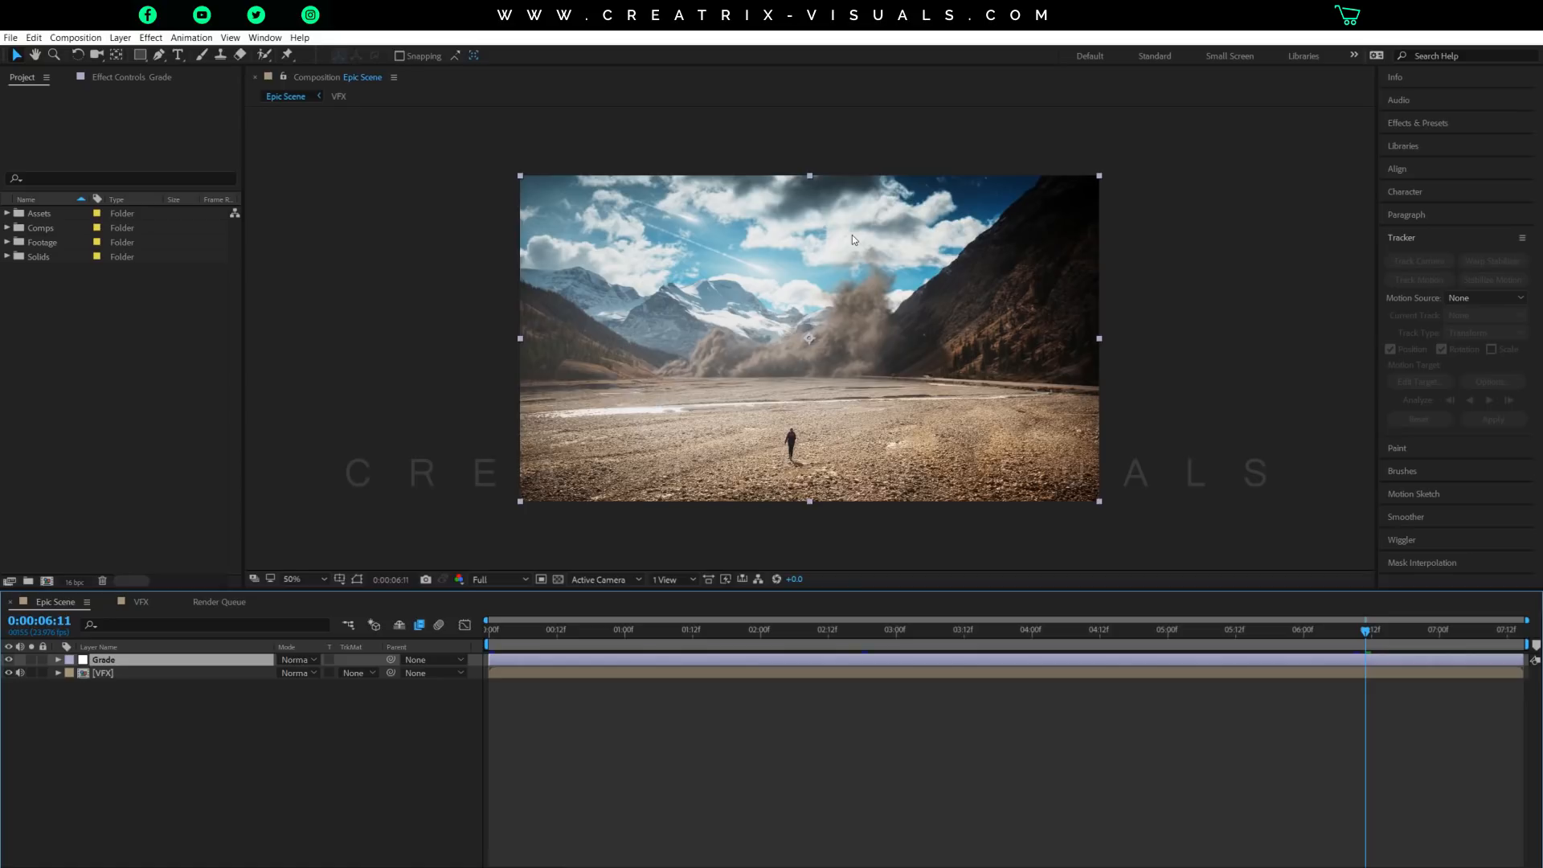
pyautogui.scroll(-2, 861, 237)
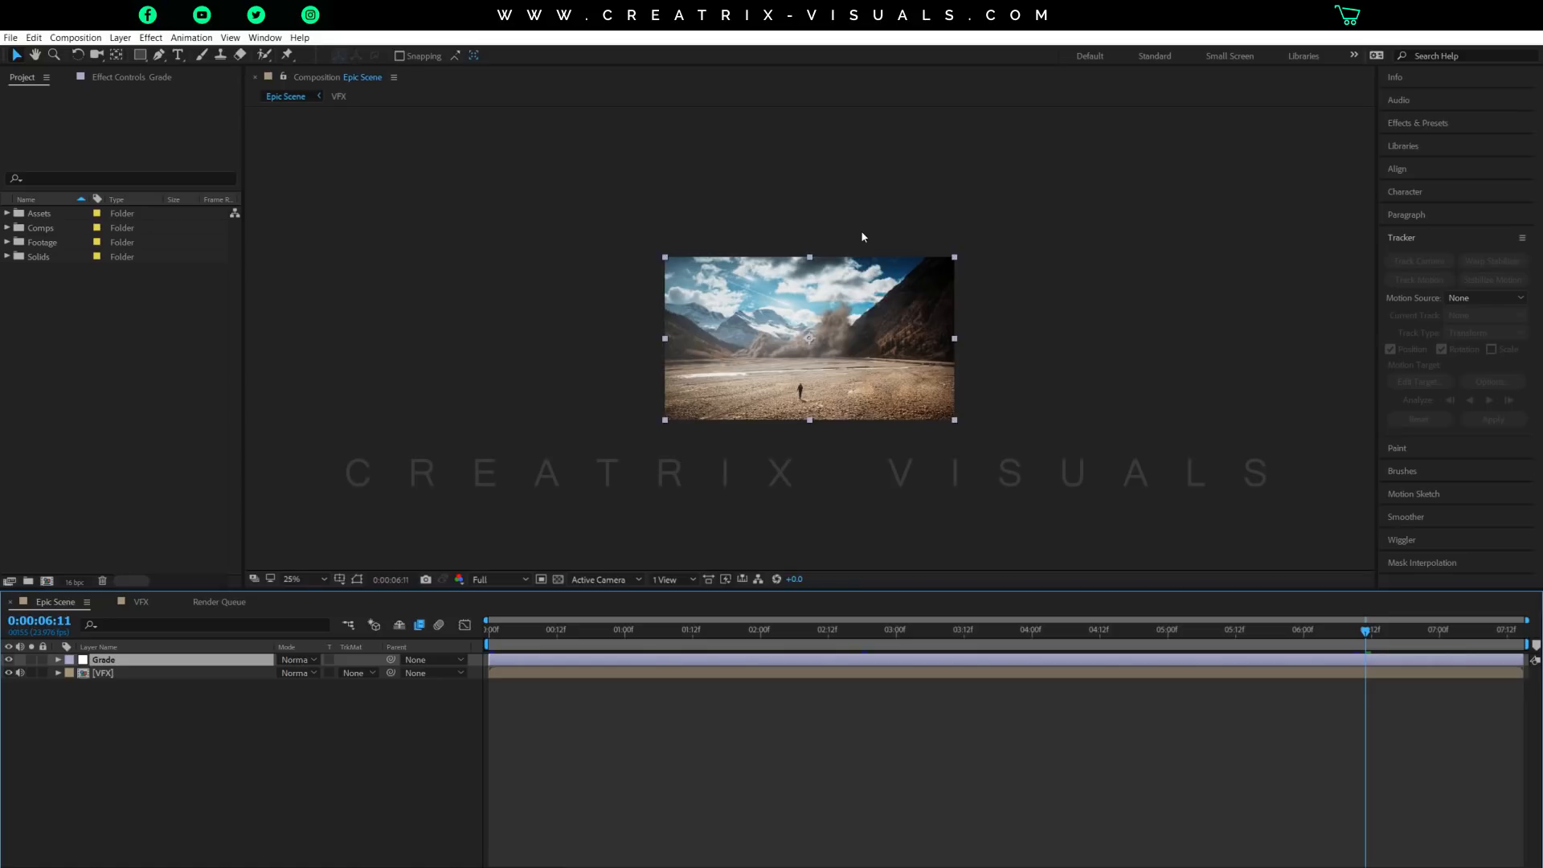
pyautogui.scroll(1, 875, 280)
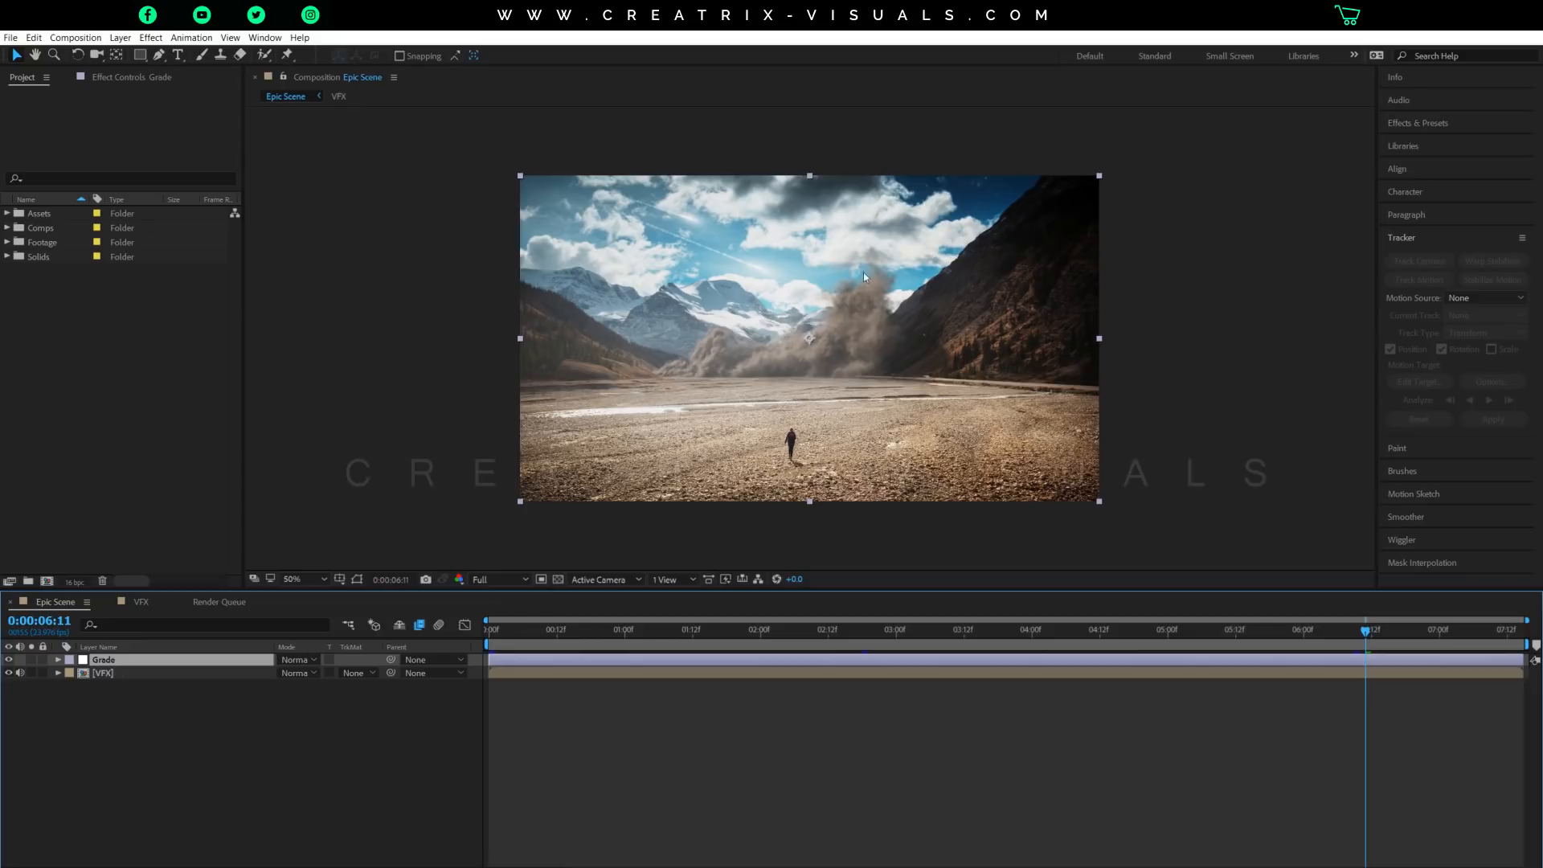
pyautogui.click(10, 660)
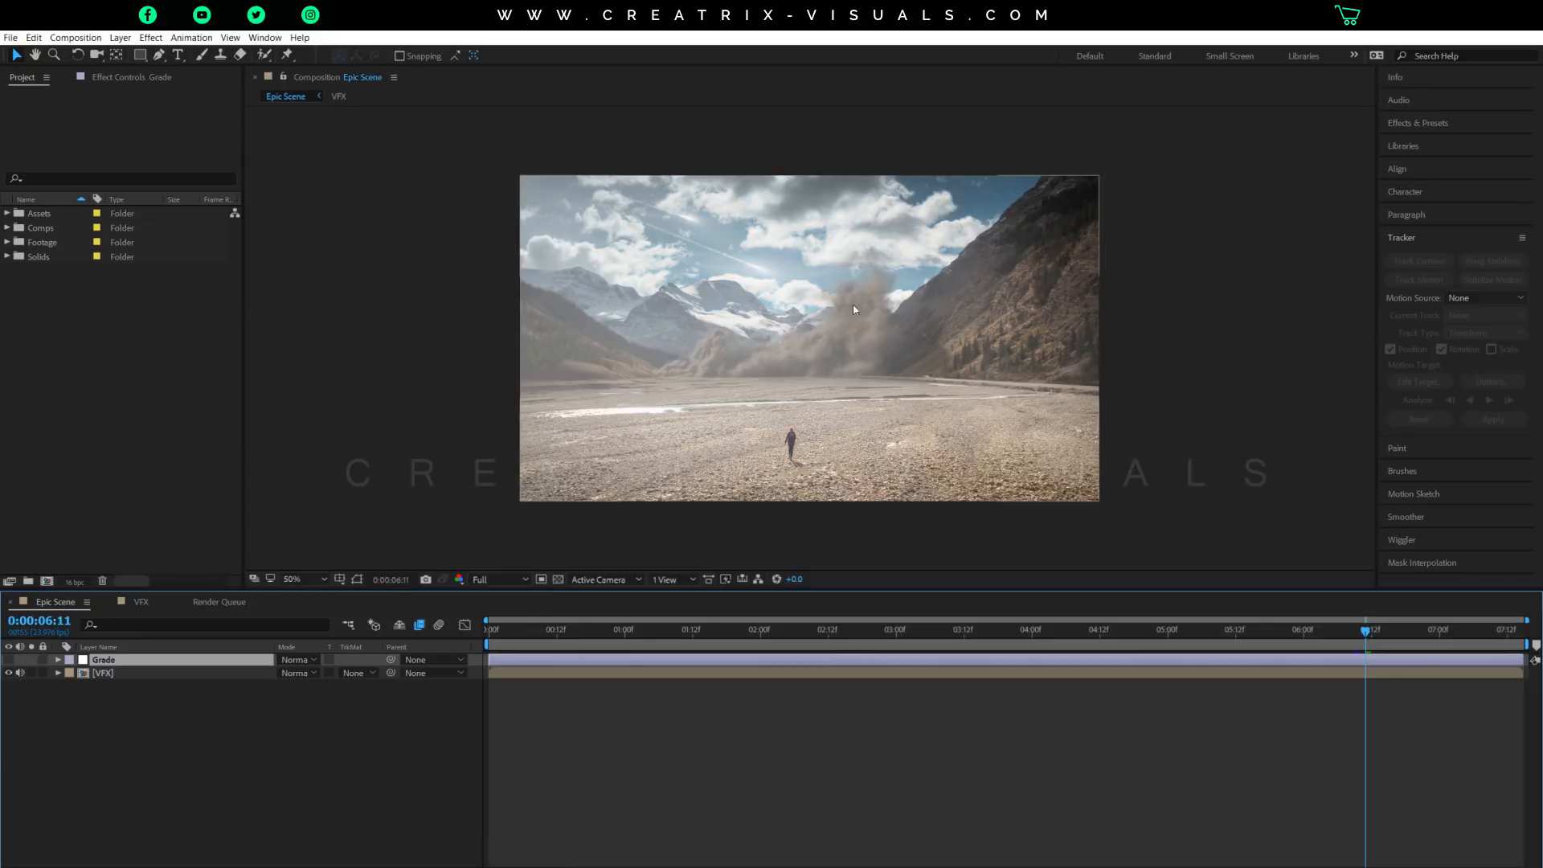
pyautogui.click(10, 660)
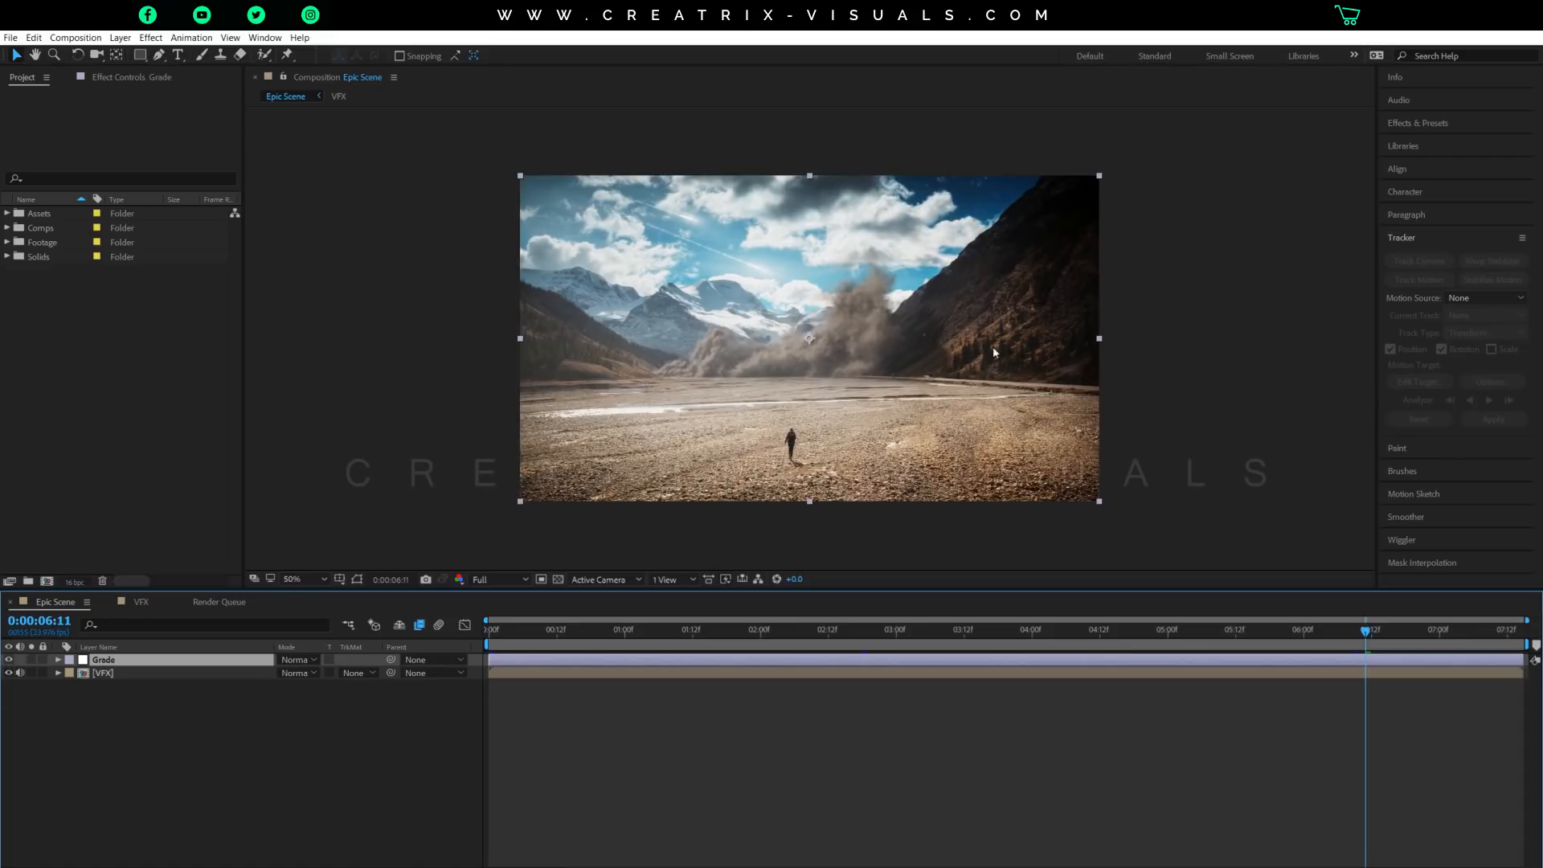
# Open the VFX composition and inspect its composited effects up close and in full frame.
pyautogui.click(140, 605)
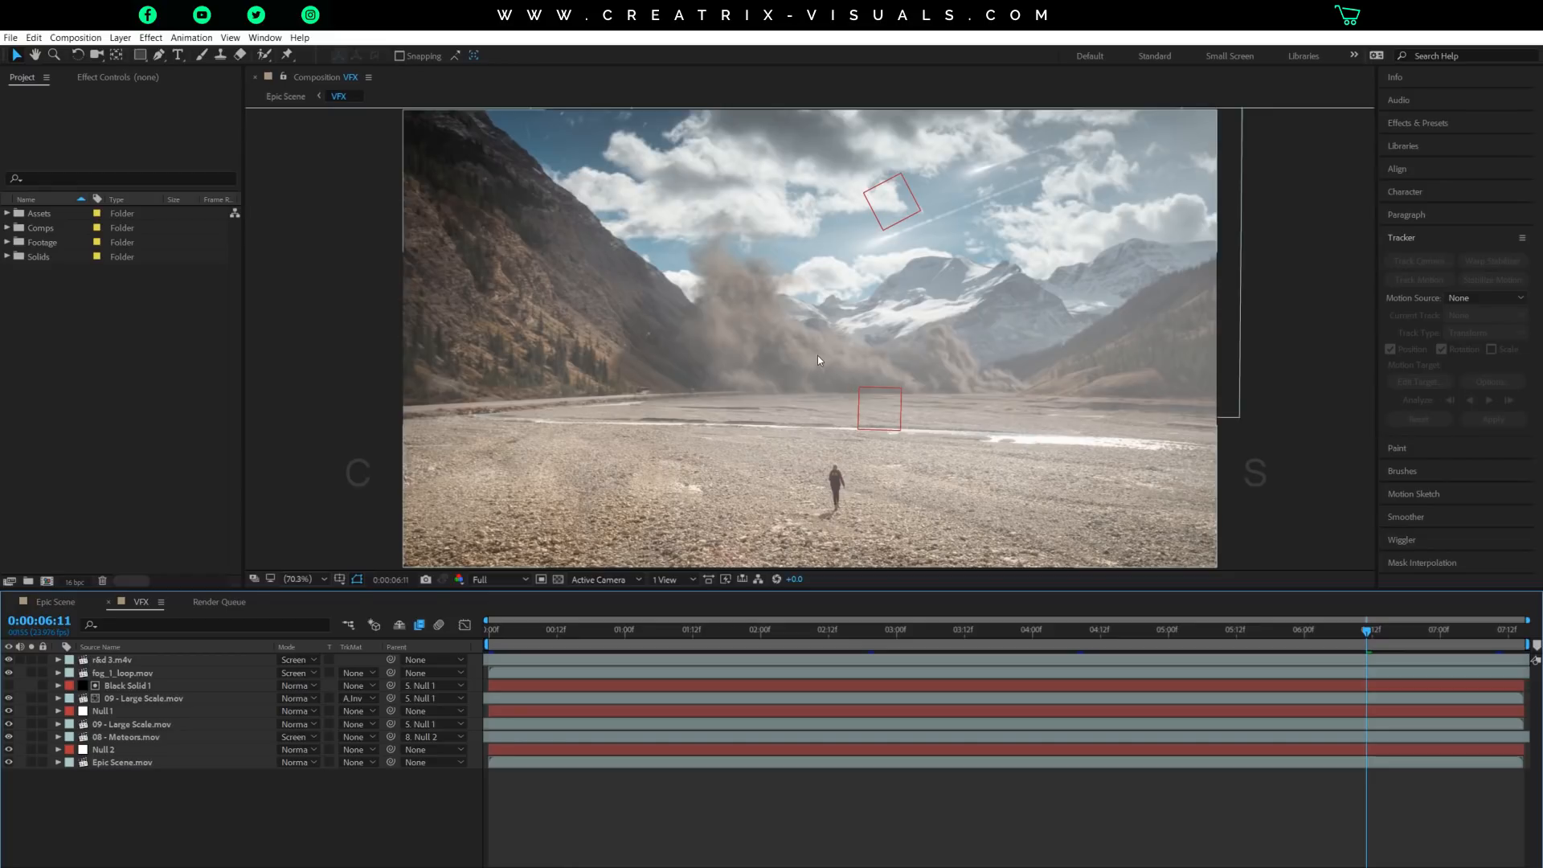
pyautogui.scroll(-2, 817, 355)
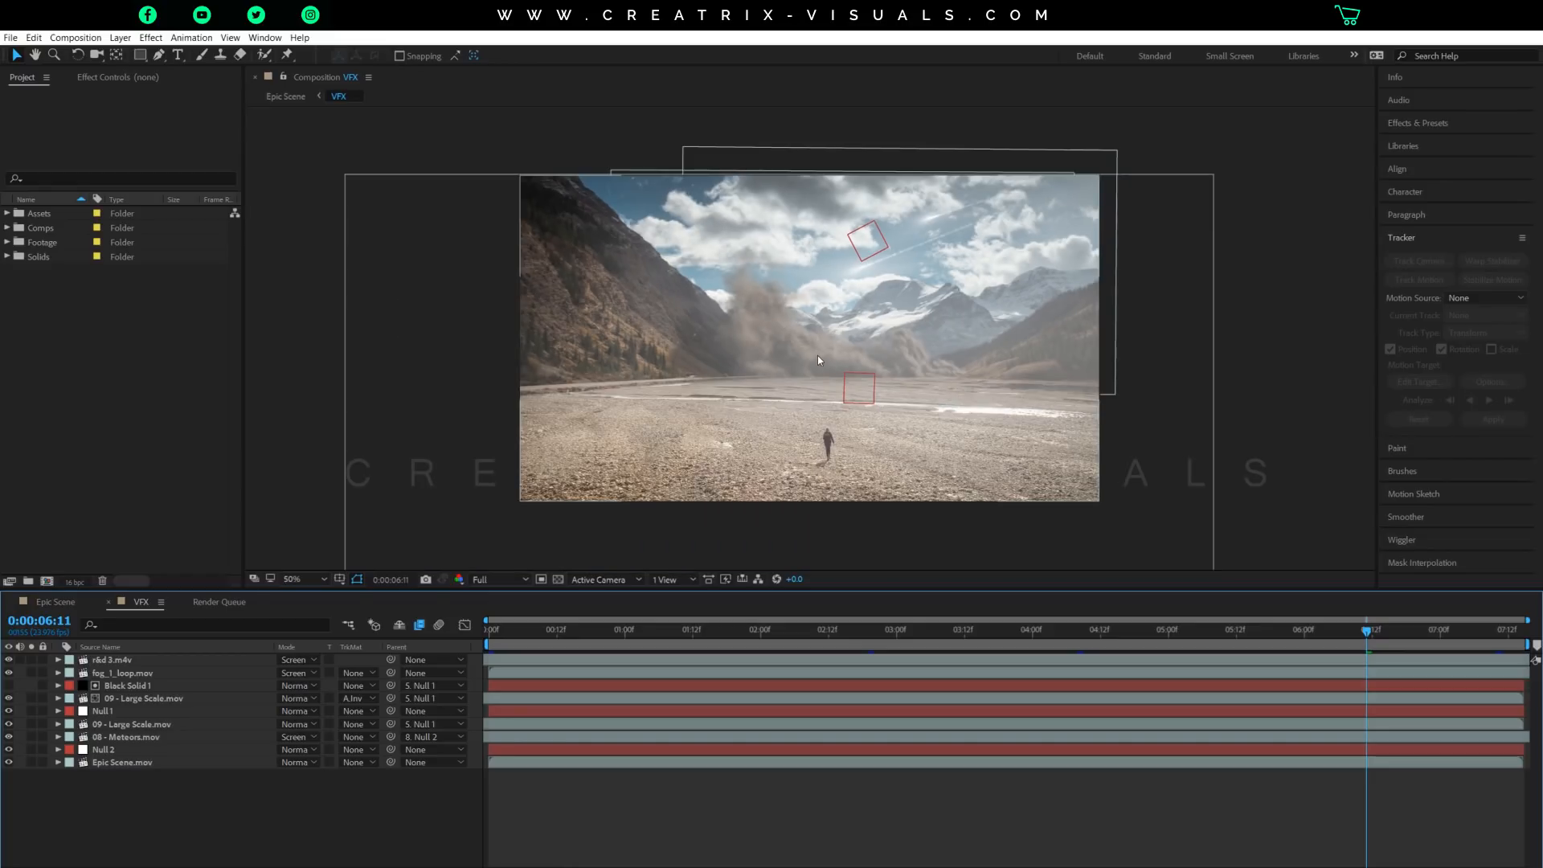
pyautogui.scroll(2, 817, 356)
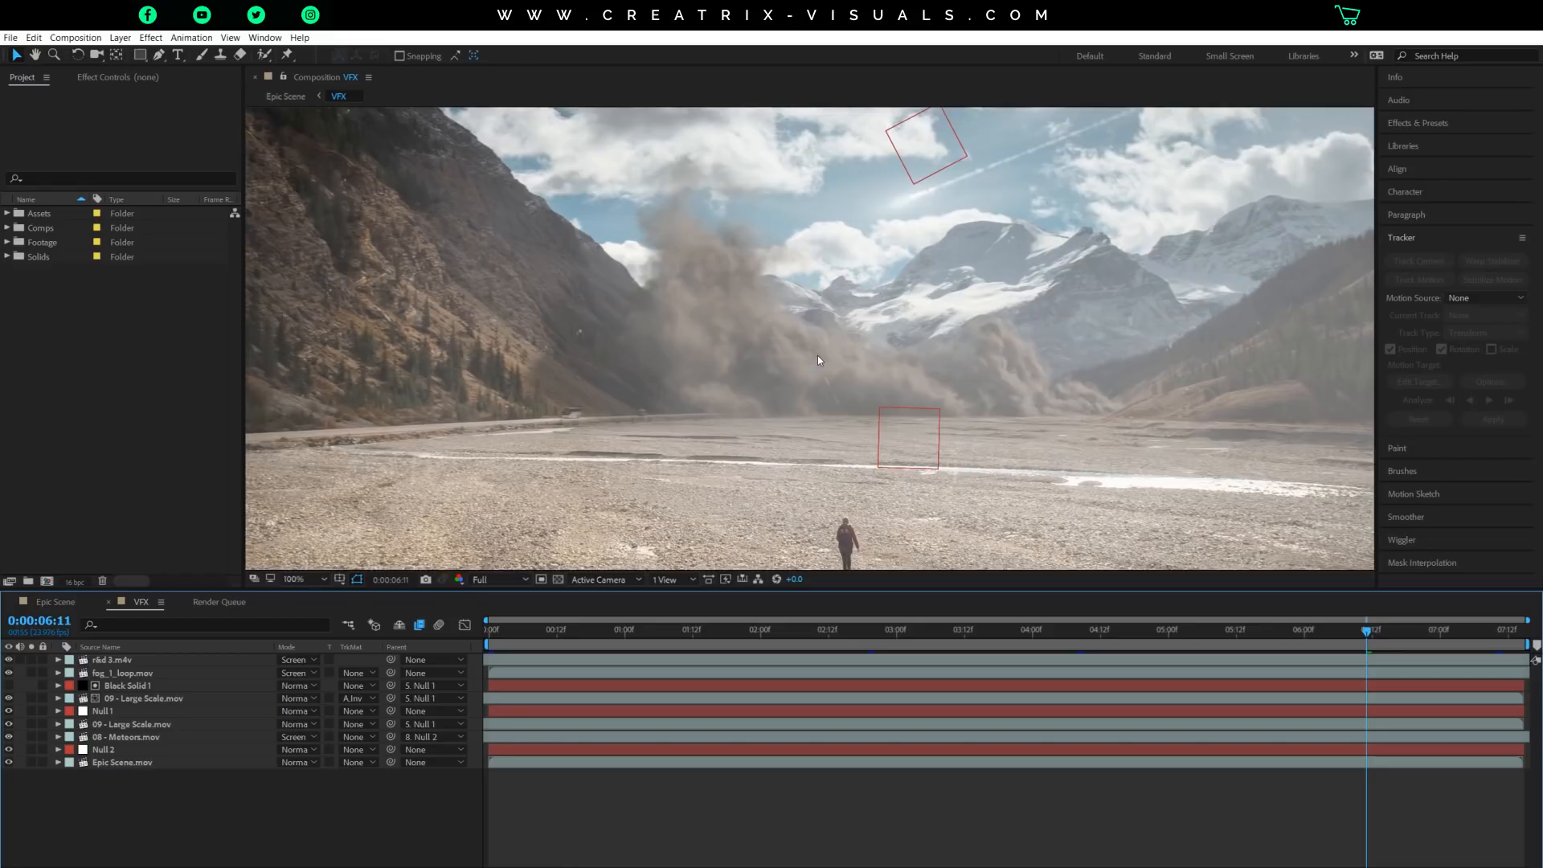
pyautogui.scroll(-2, 817, 355)
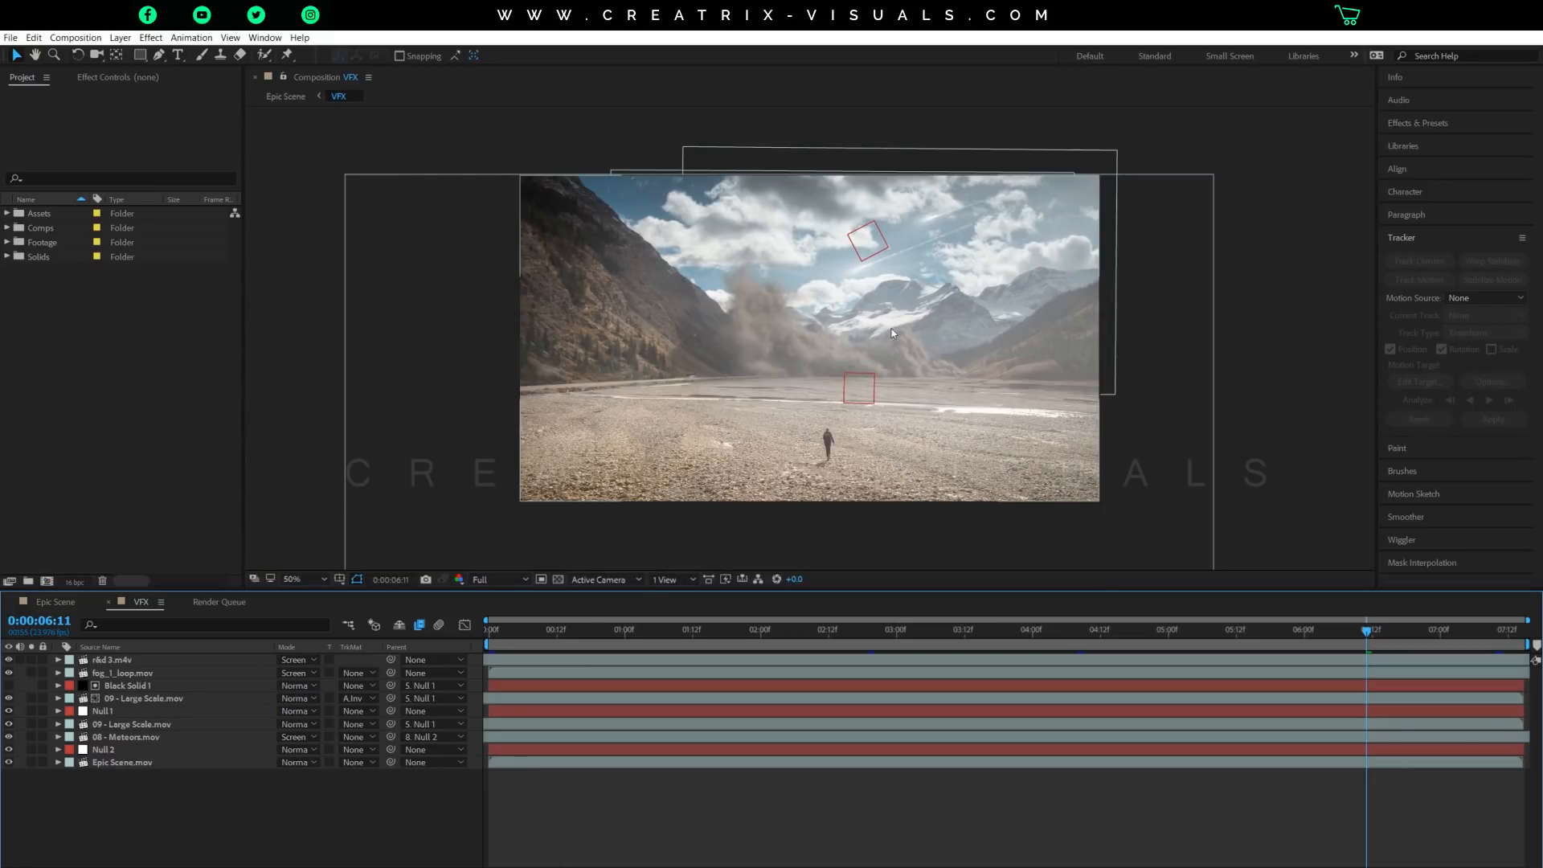
# Solo the Epic Scene.mov layer to view the original footage without effects.
pyautogui.click(137, 763)
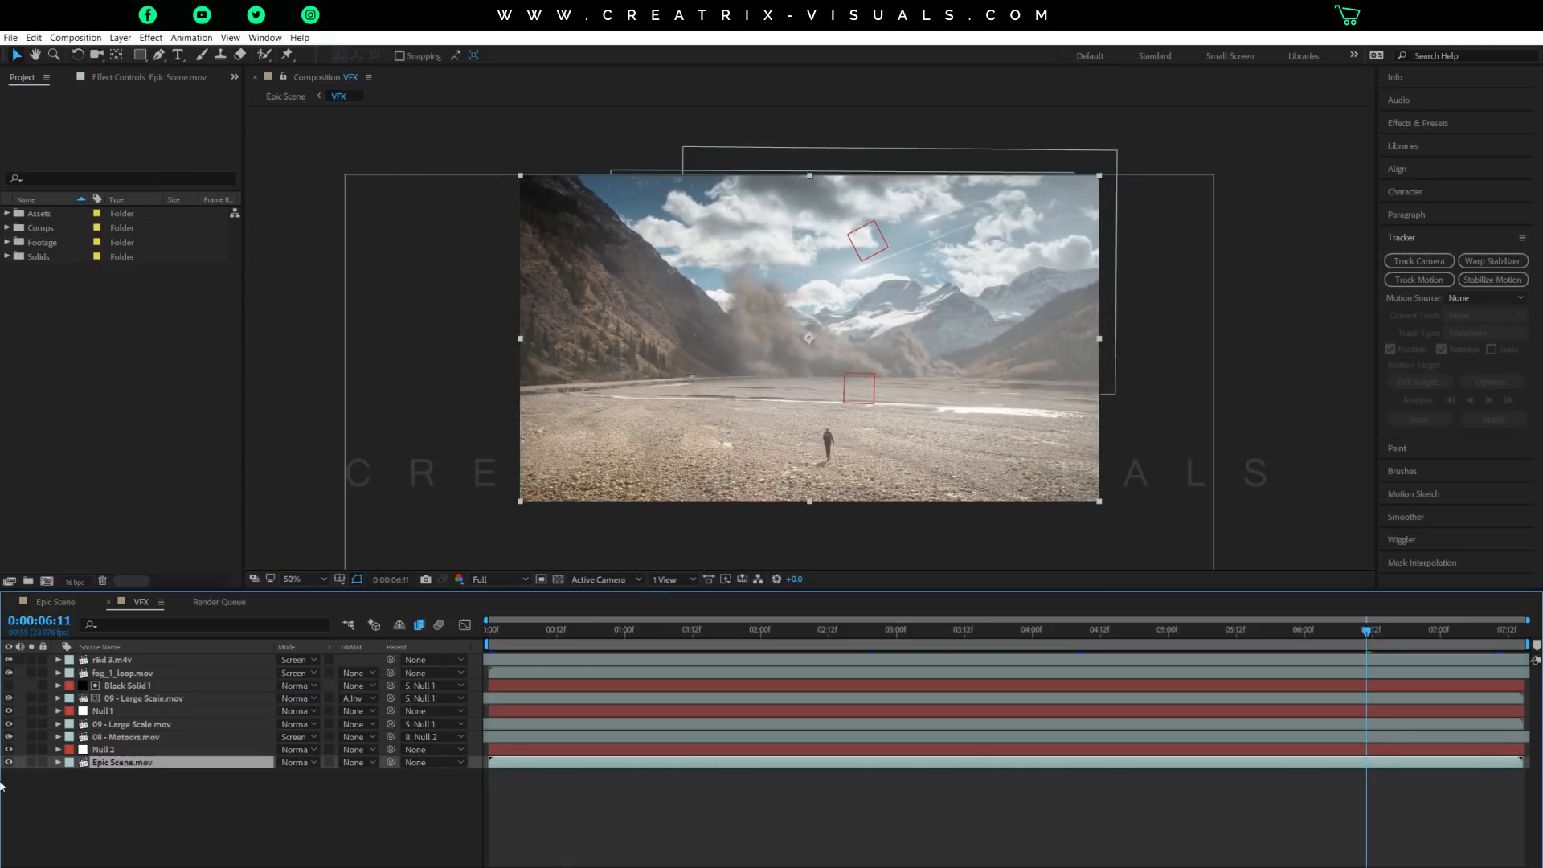
pyautogui.click(31, 762)
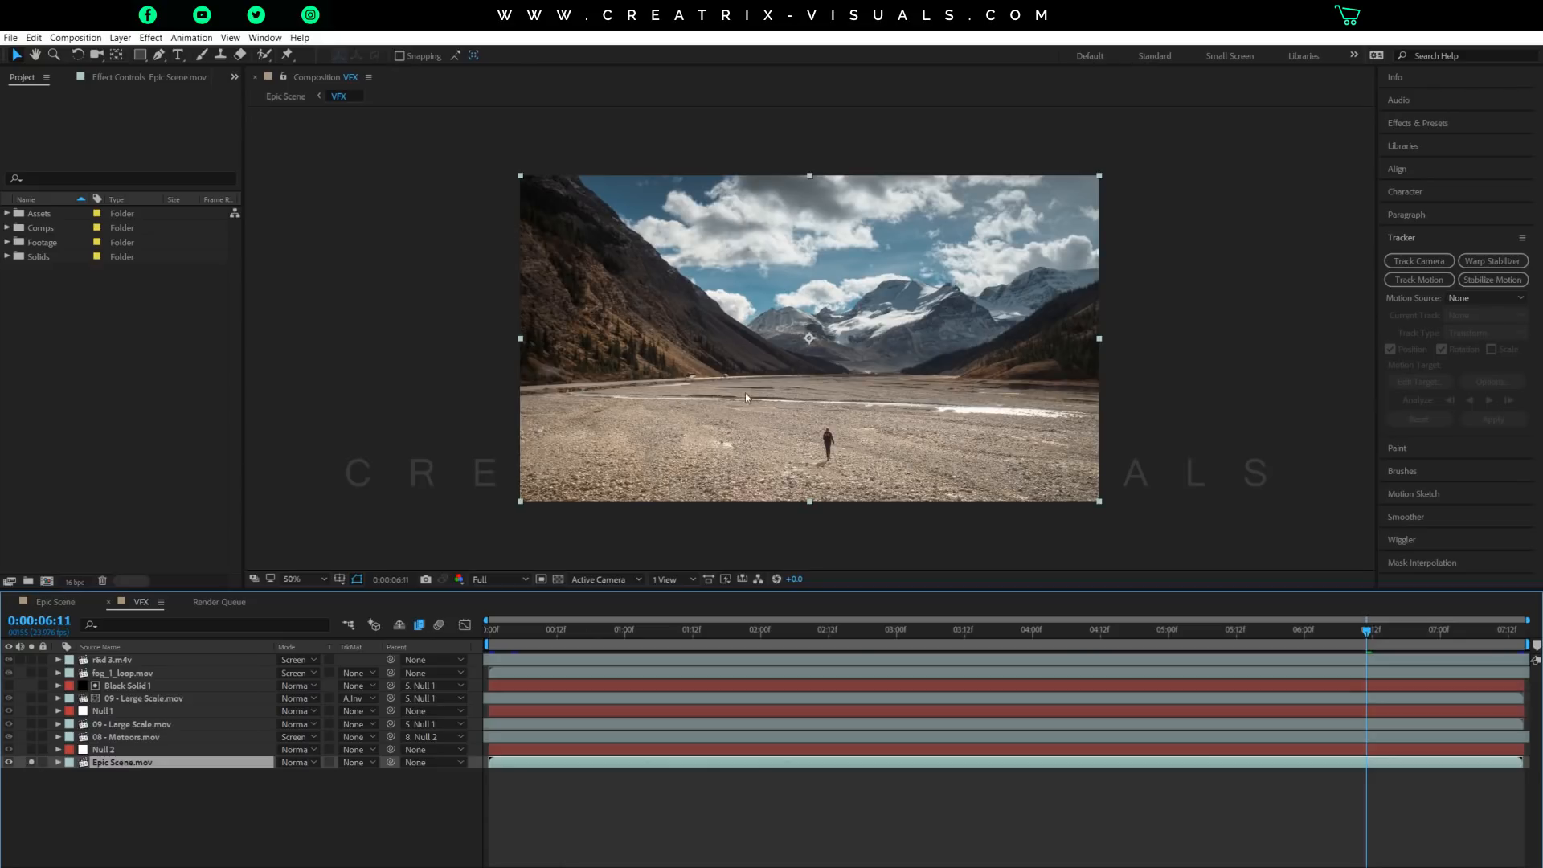
pyautogui.press('/')
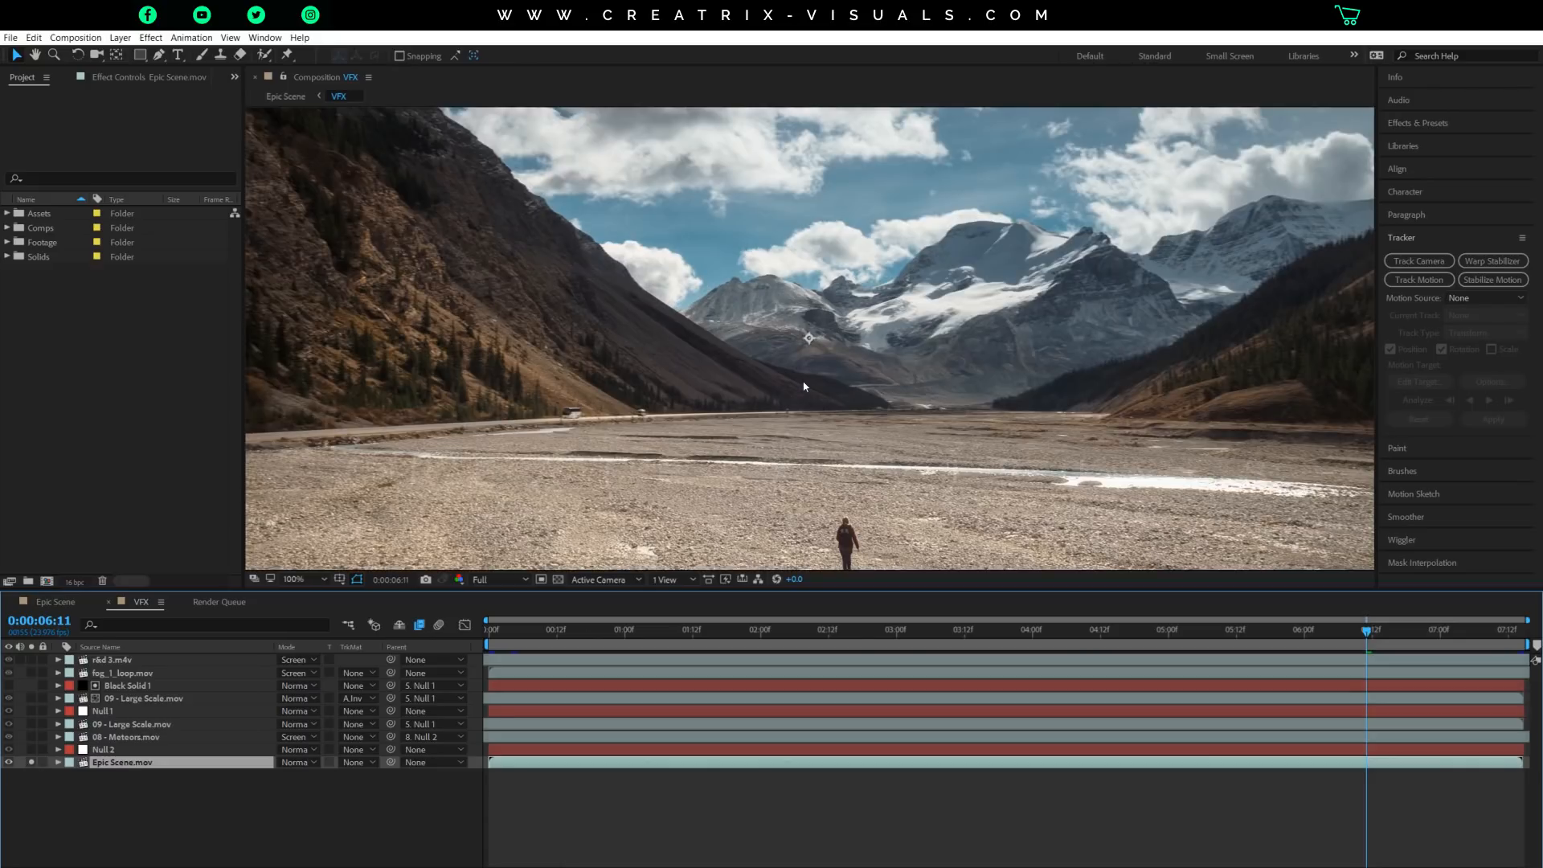
pyautogui.press(',')
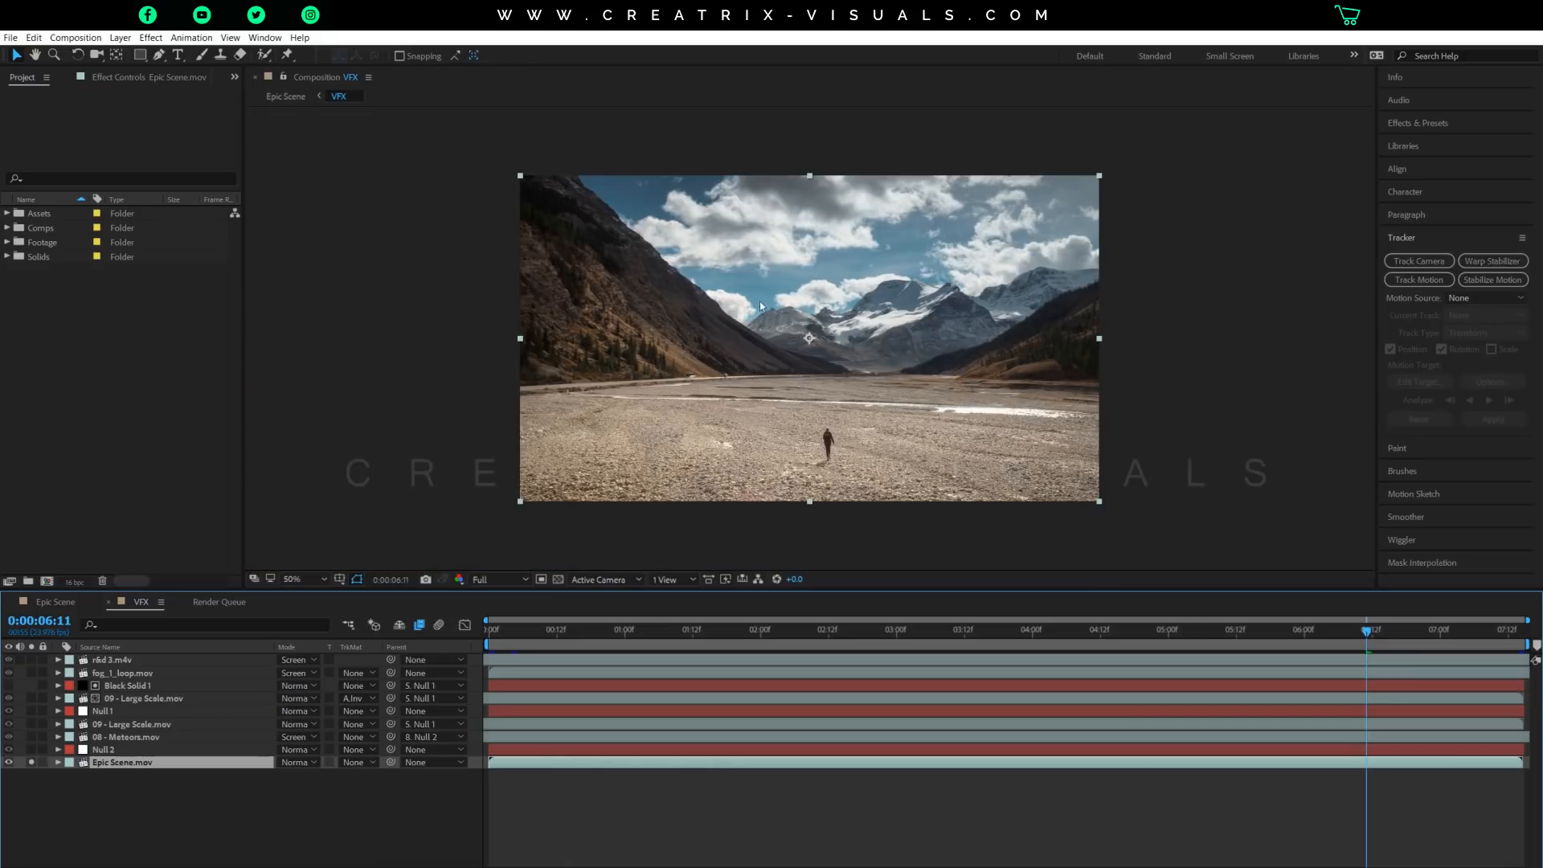
# Review the camera movement in the soloed Epic Scene.mov footage through to 0:00:07:08.
pyautogui.moveTo(581, 631); pyautogui.dragTo(901, 684)
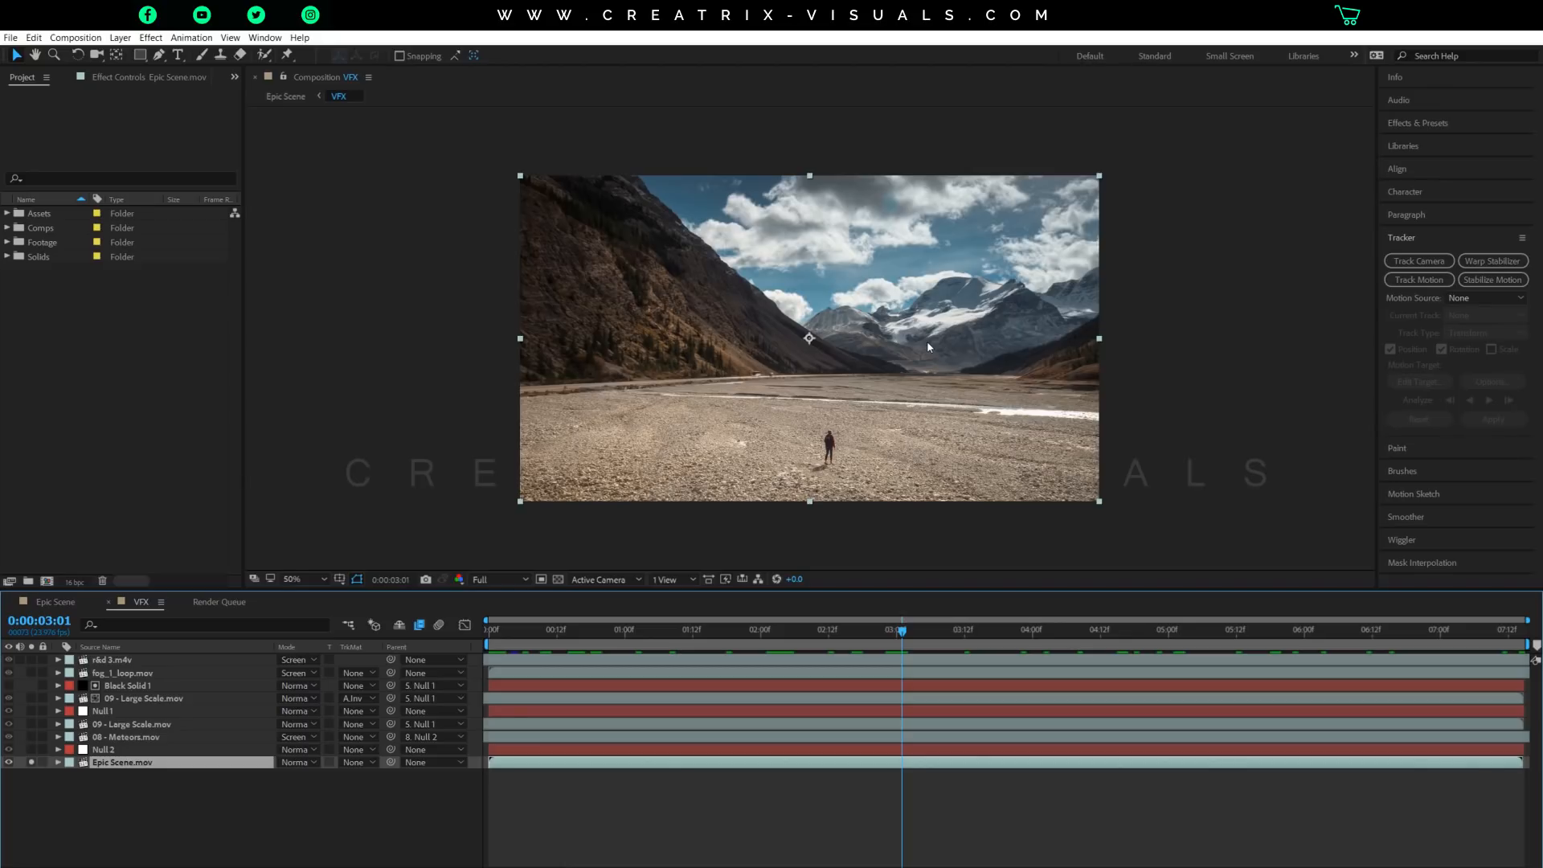
pyautogui.press('space')
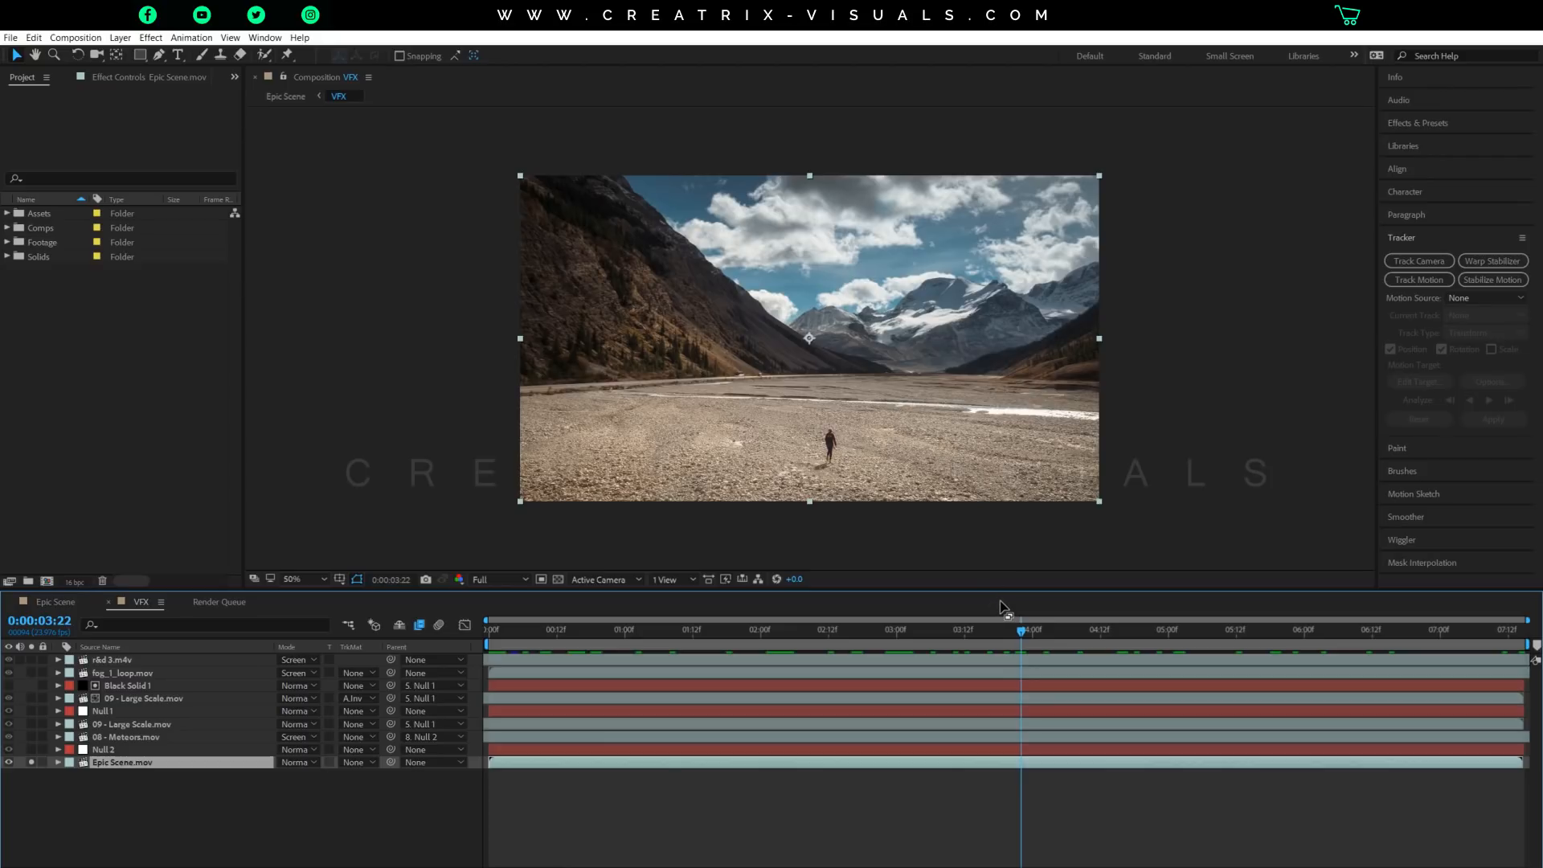
pyautogui.moveTo(807, 633); pyautogui.dragTo(1165, 672)
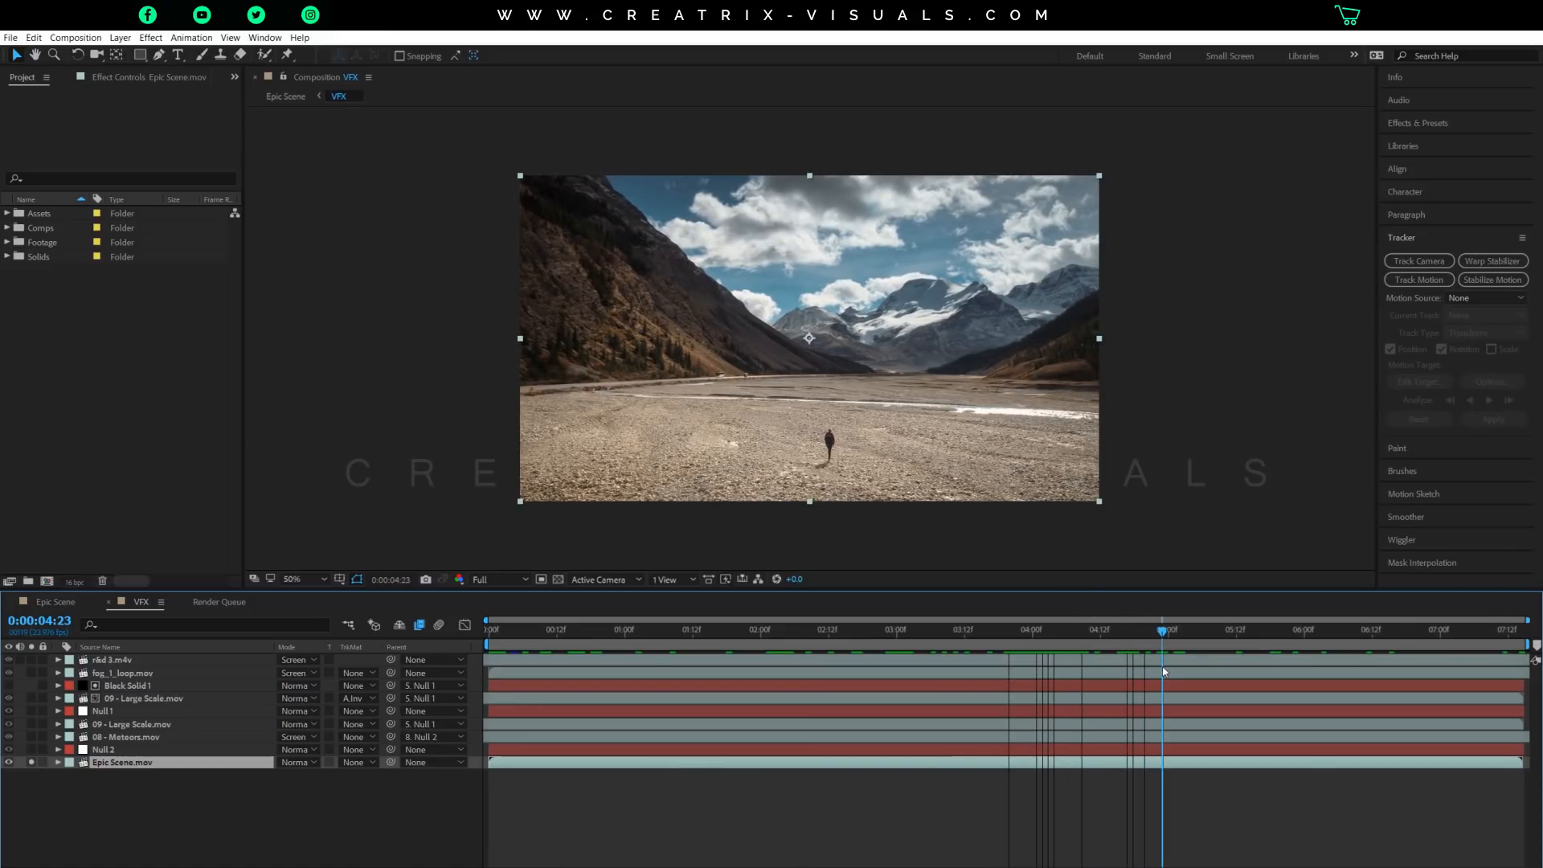
pyautogui.moveTo(1164, 666); pyautogui.dragTo(1487, 660)
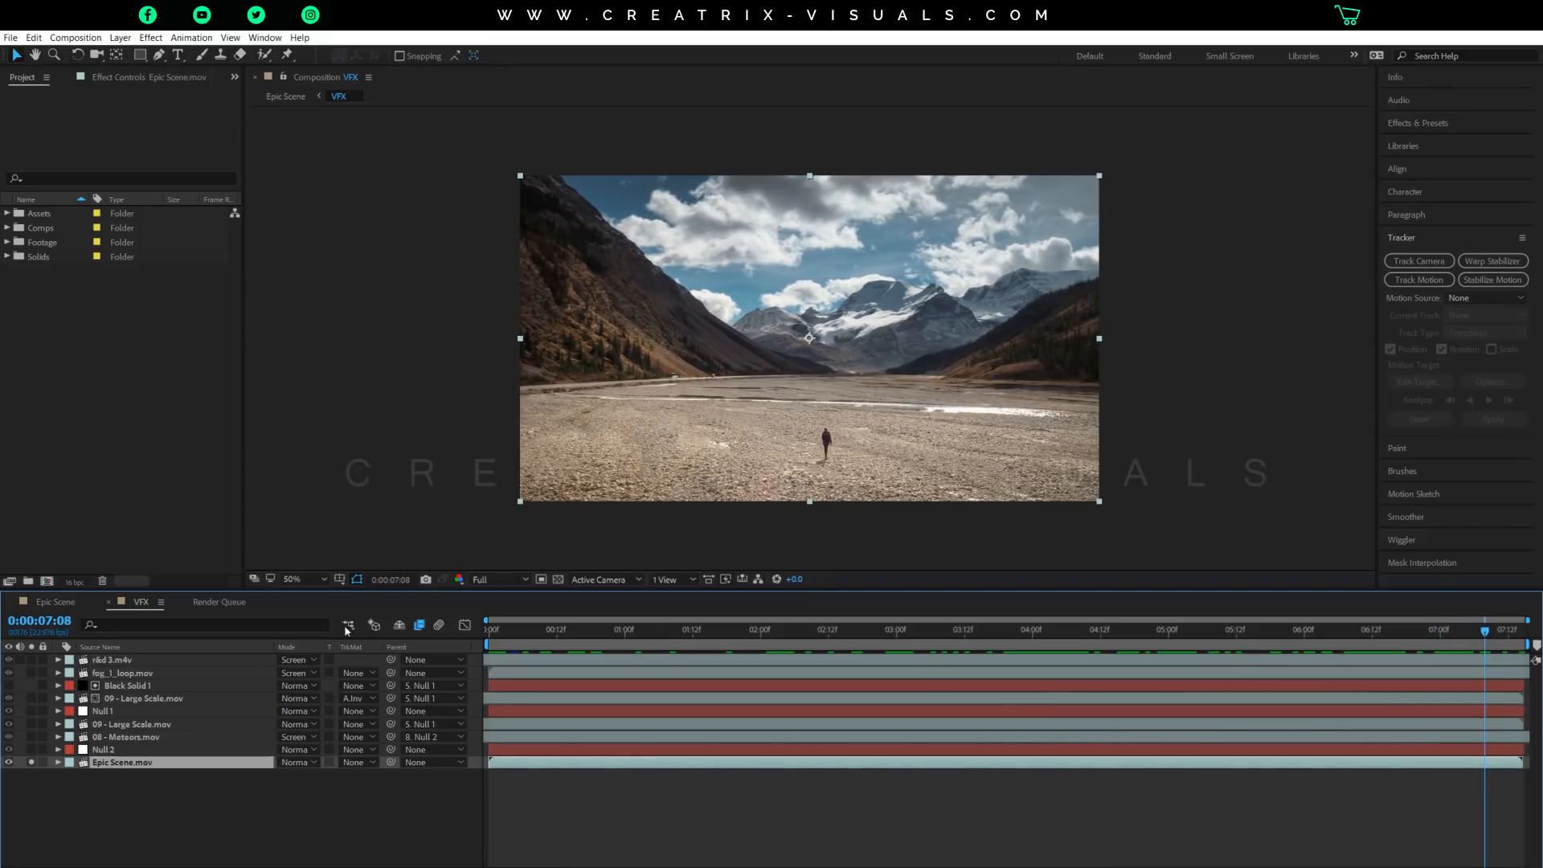
# Examine the Track Camera command for Epic Scene.mov and expand the existing 3D Camera Tracker effect to show its settings and track points.
pyautogui.click(104, 77)
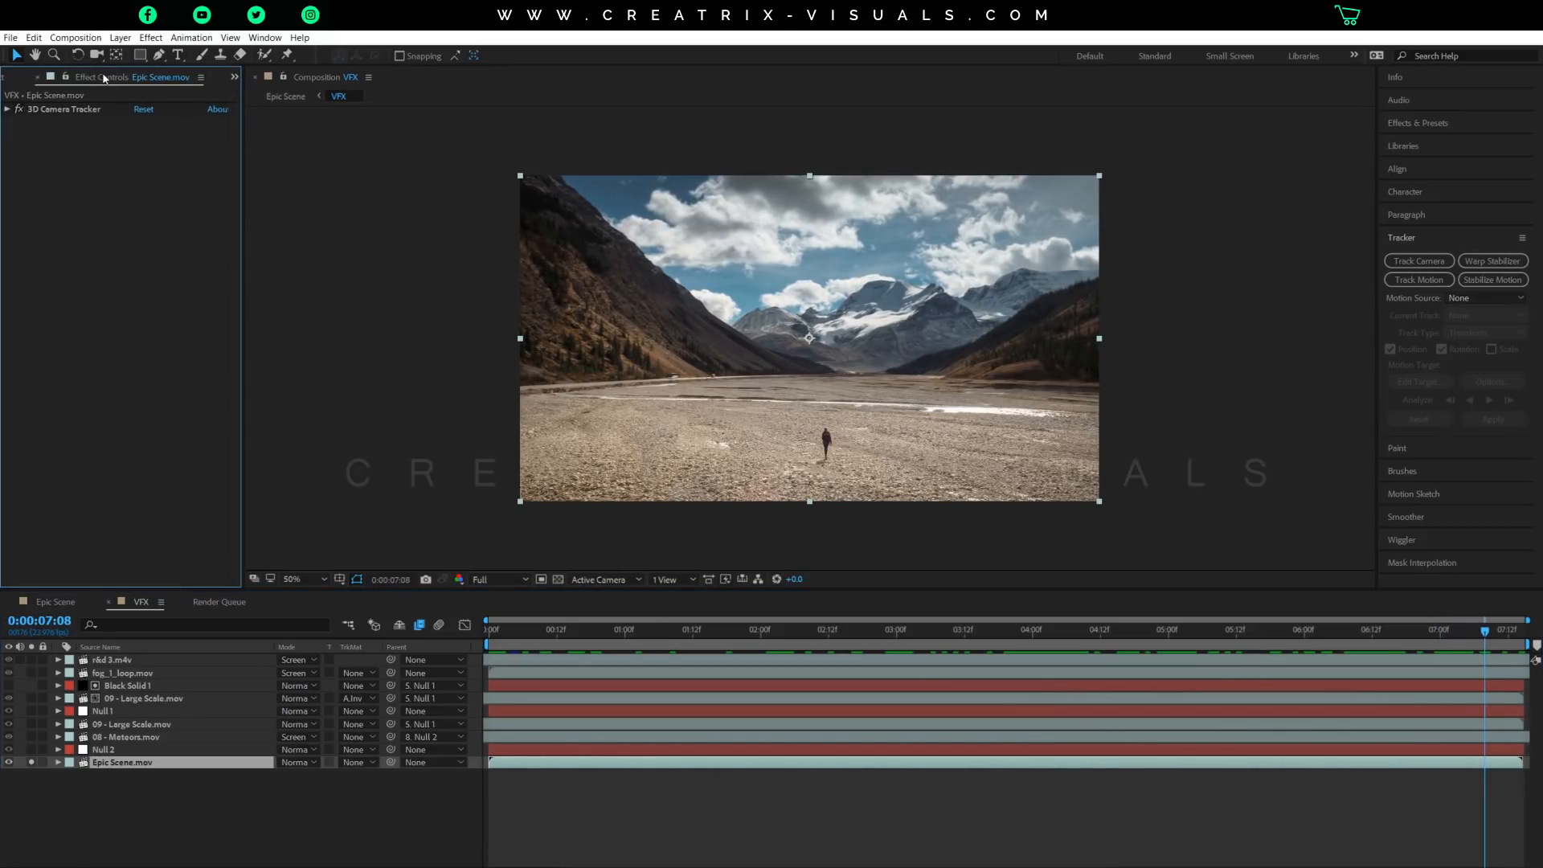
pyautogui.click(72, 110)
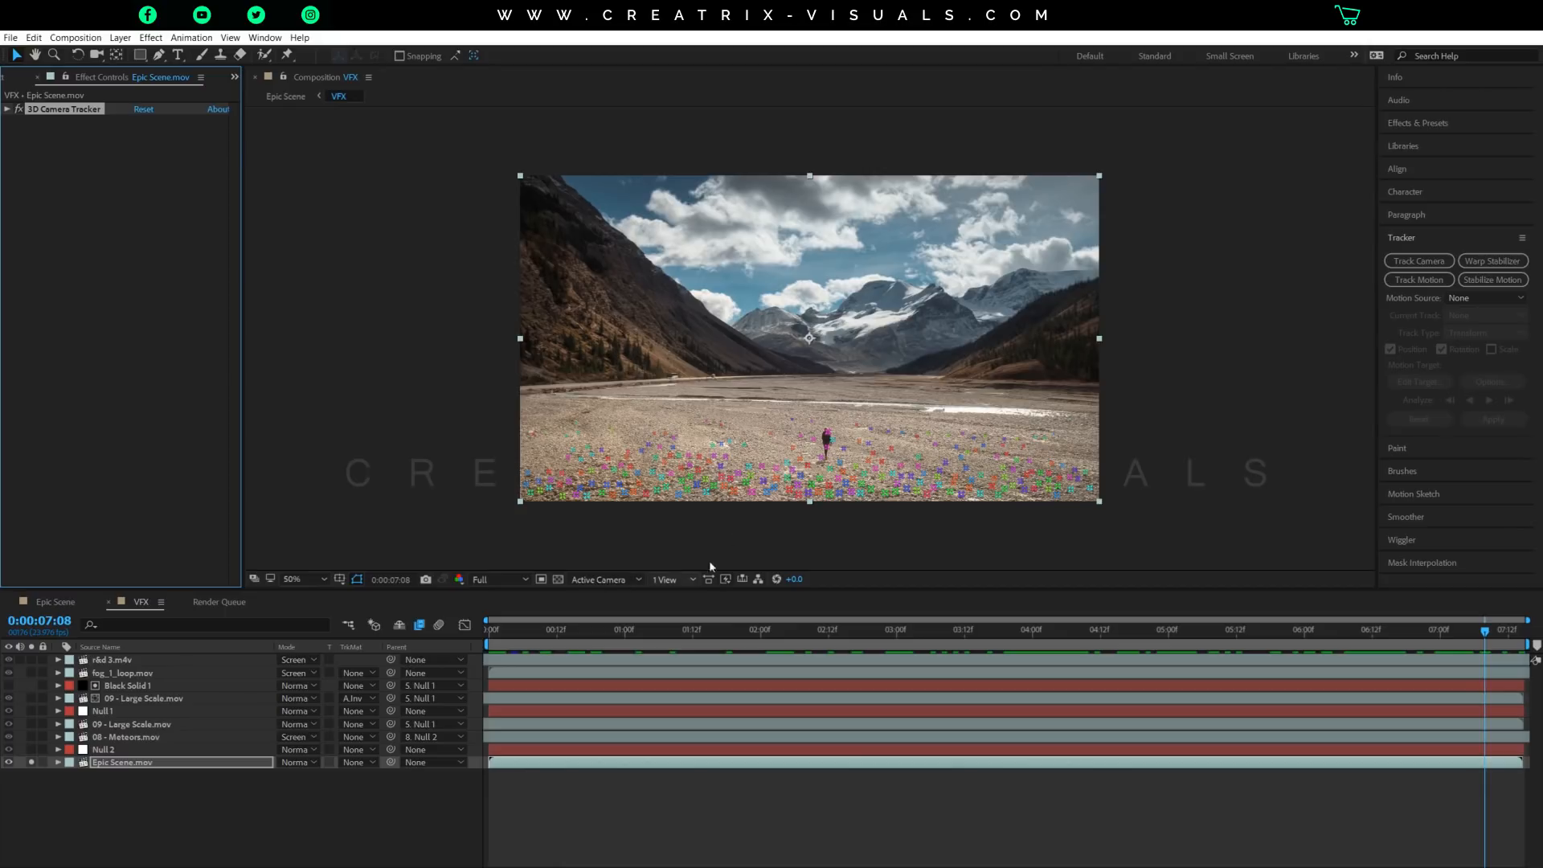
pyautogui.click(166, 765)
pyautogui.rightClick(166, 765)
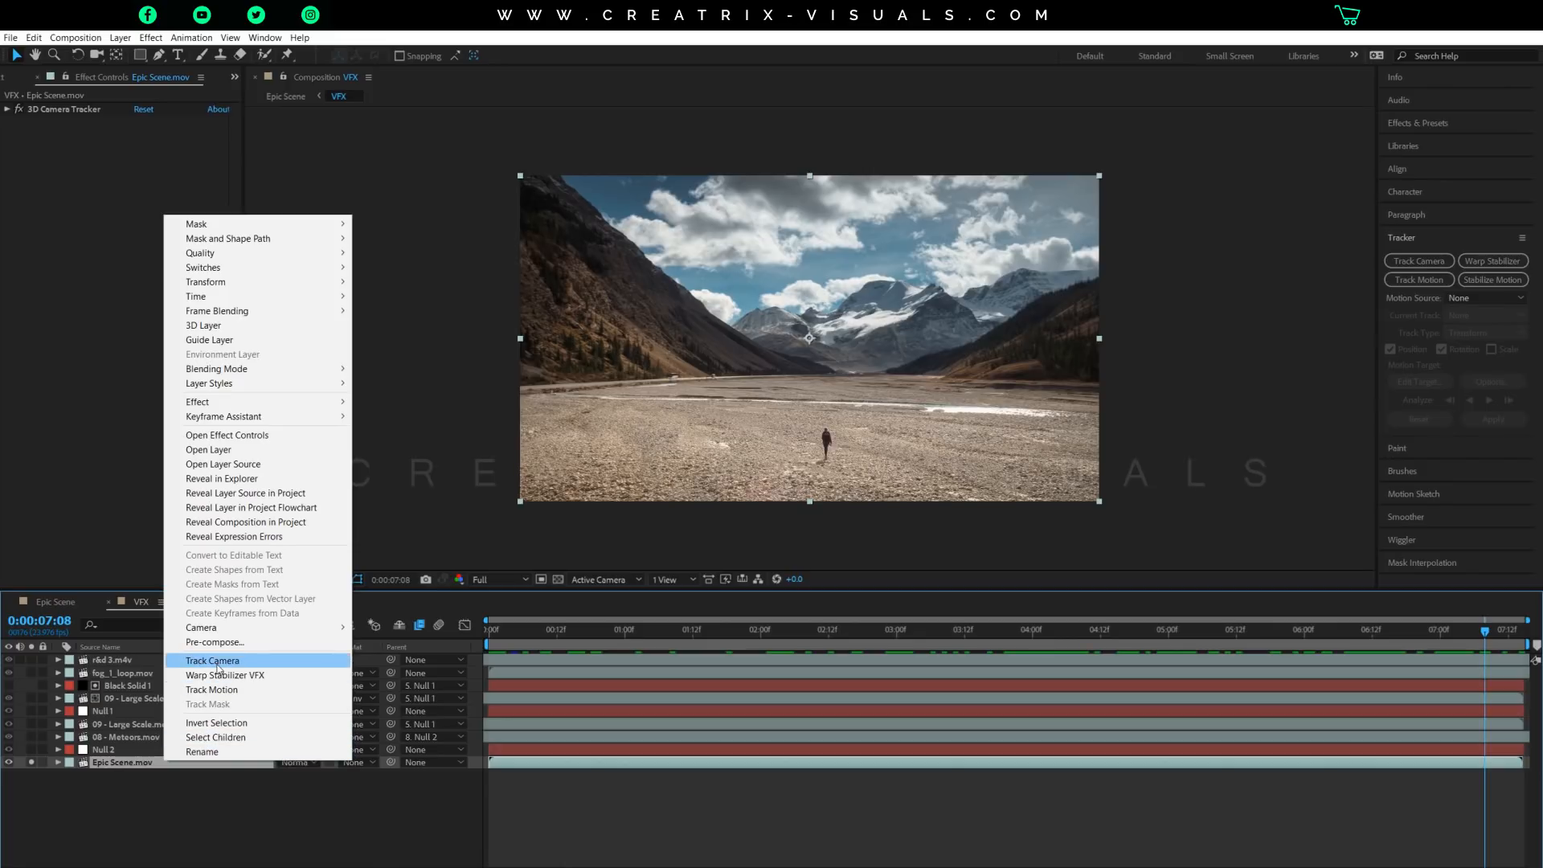
pyautogui.click(217, 664)
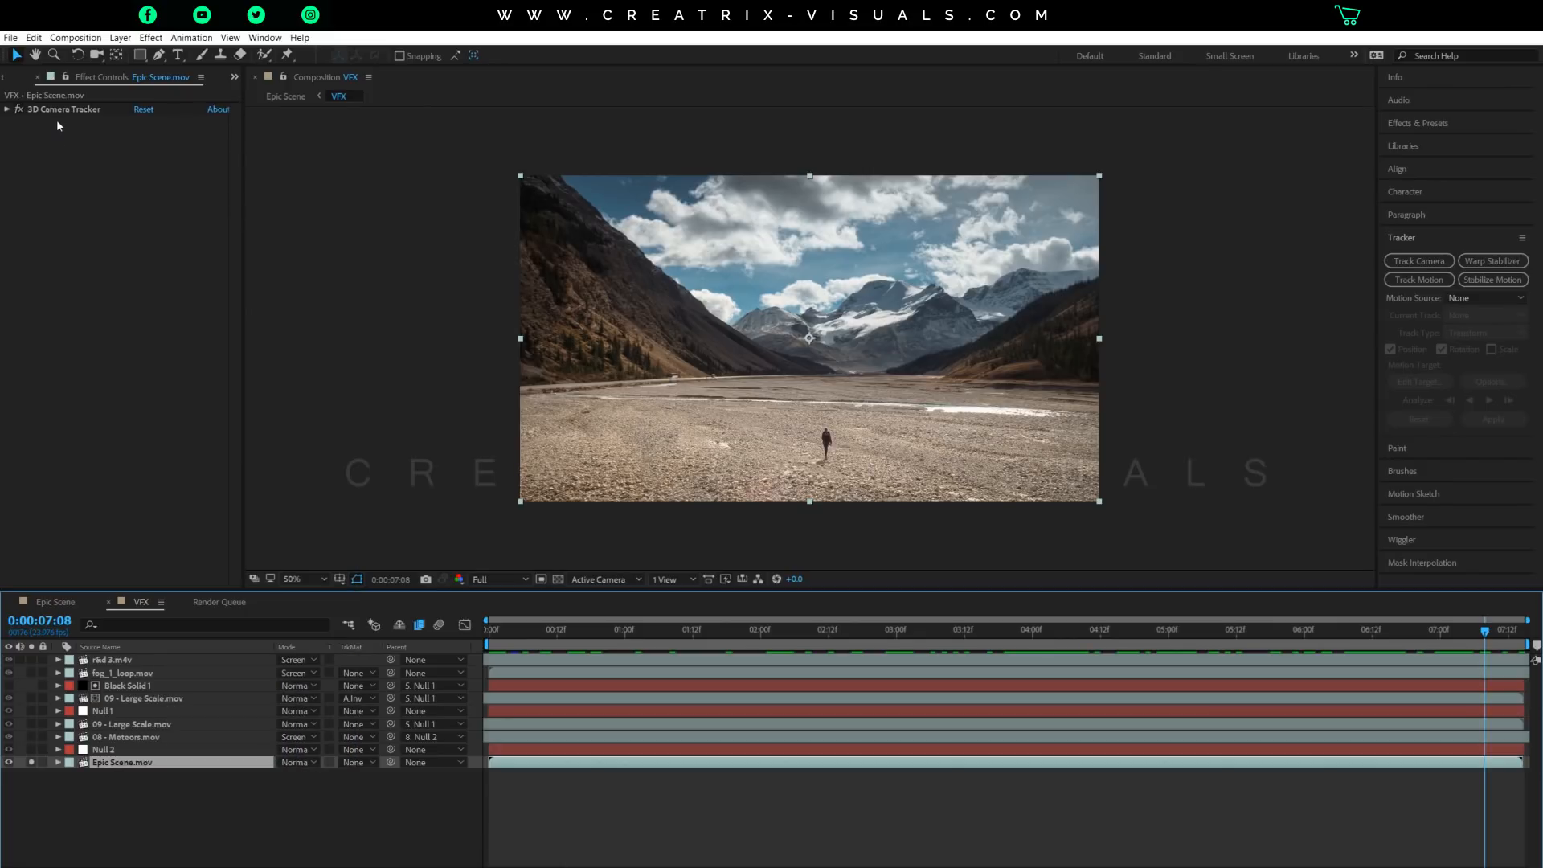
pyautogui.click(7, 110)
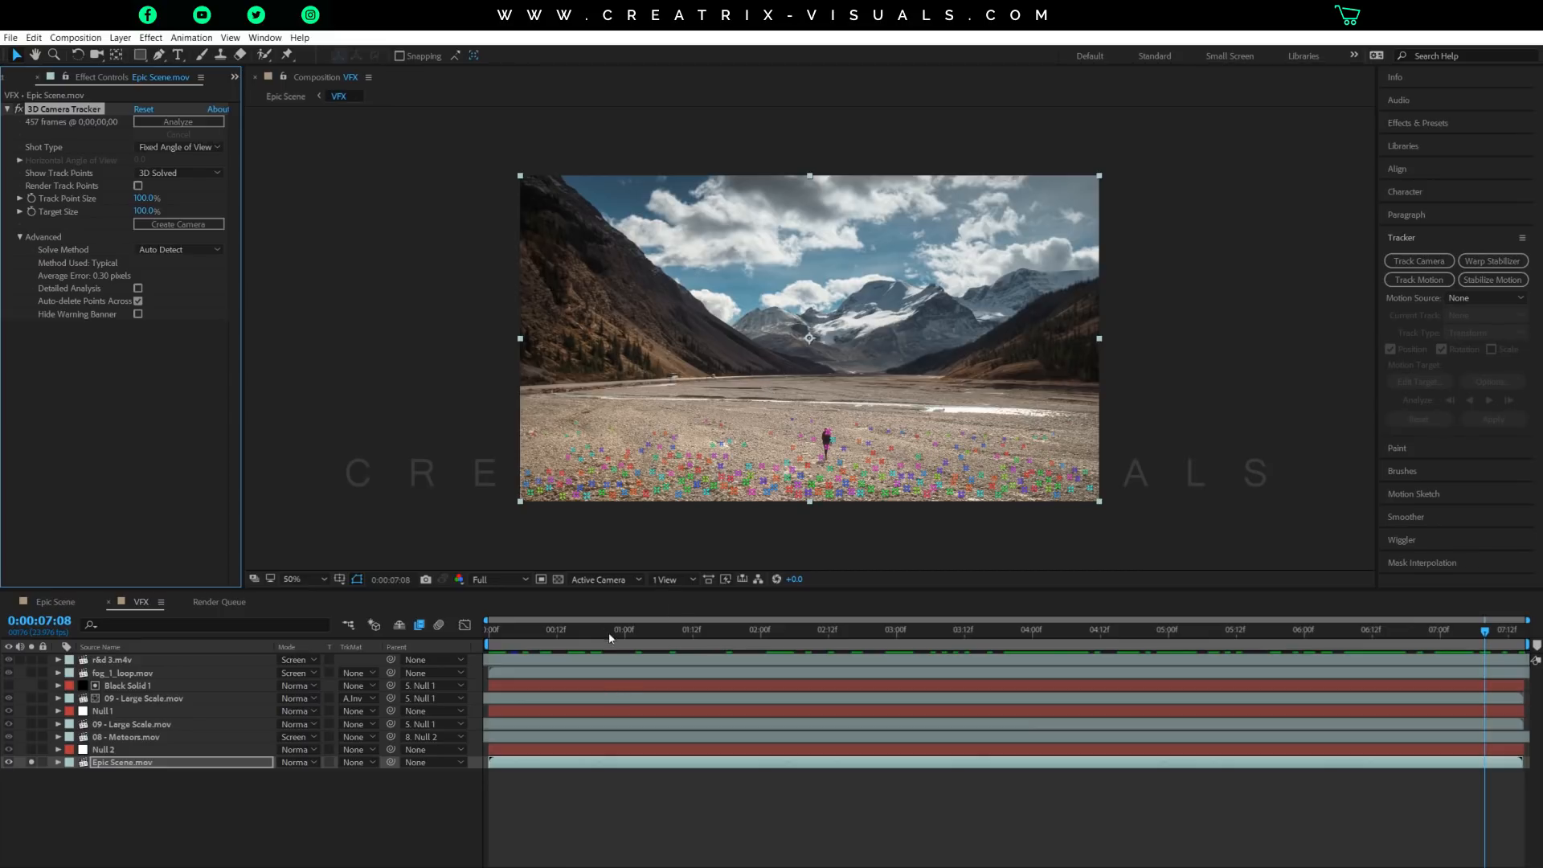
# Check how the track points follow the ground across the shot, ending at 0:00:03:19.
pyautogui.moveTo(777, 641); pyautogui.dragTo(1280, 641)
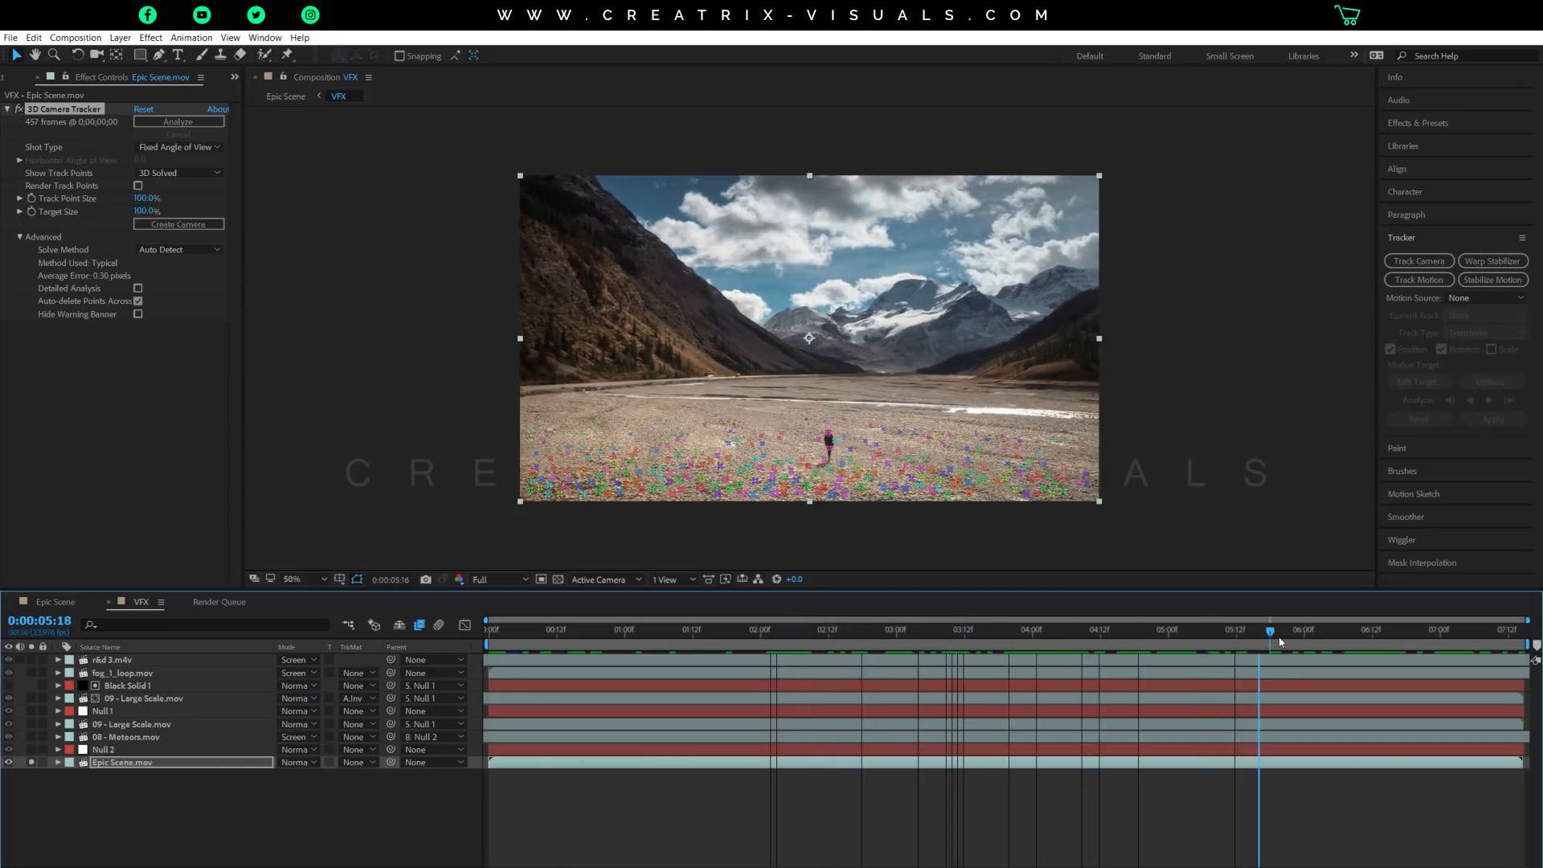
pyautogui.click(486, 641)
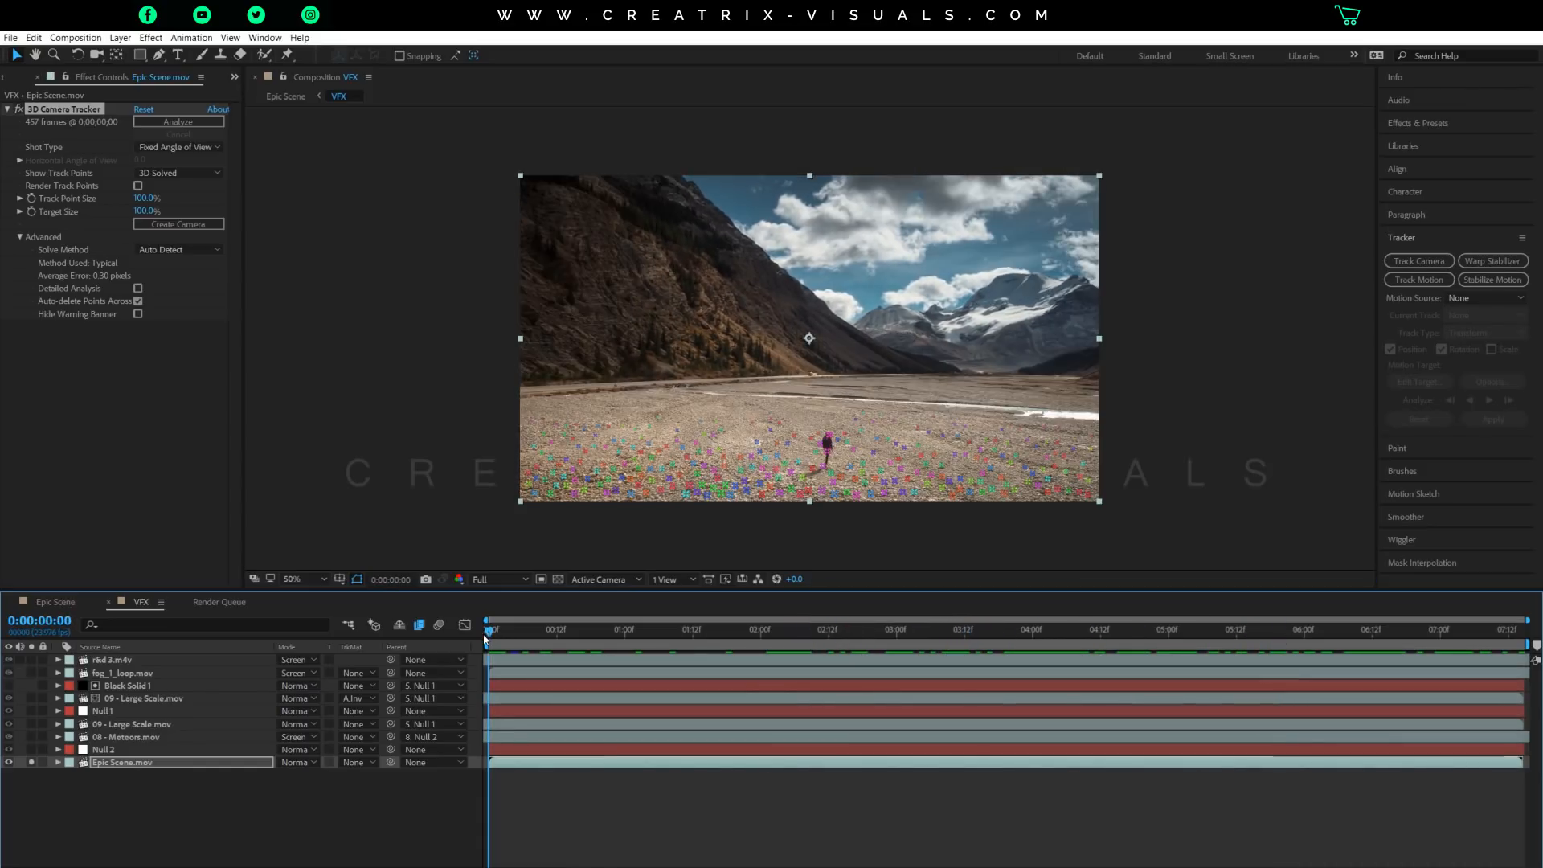
pyautogui.moveTo(487, 640); pyautogui.dragTo(1006, 649)
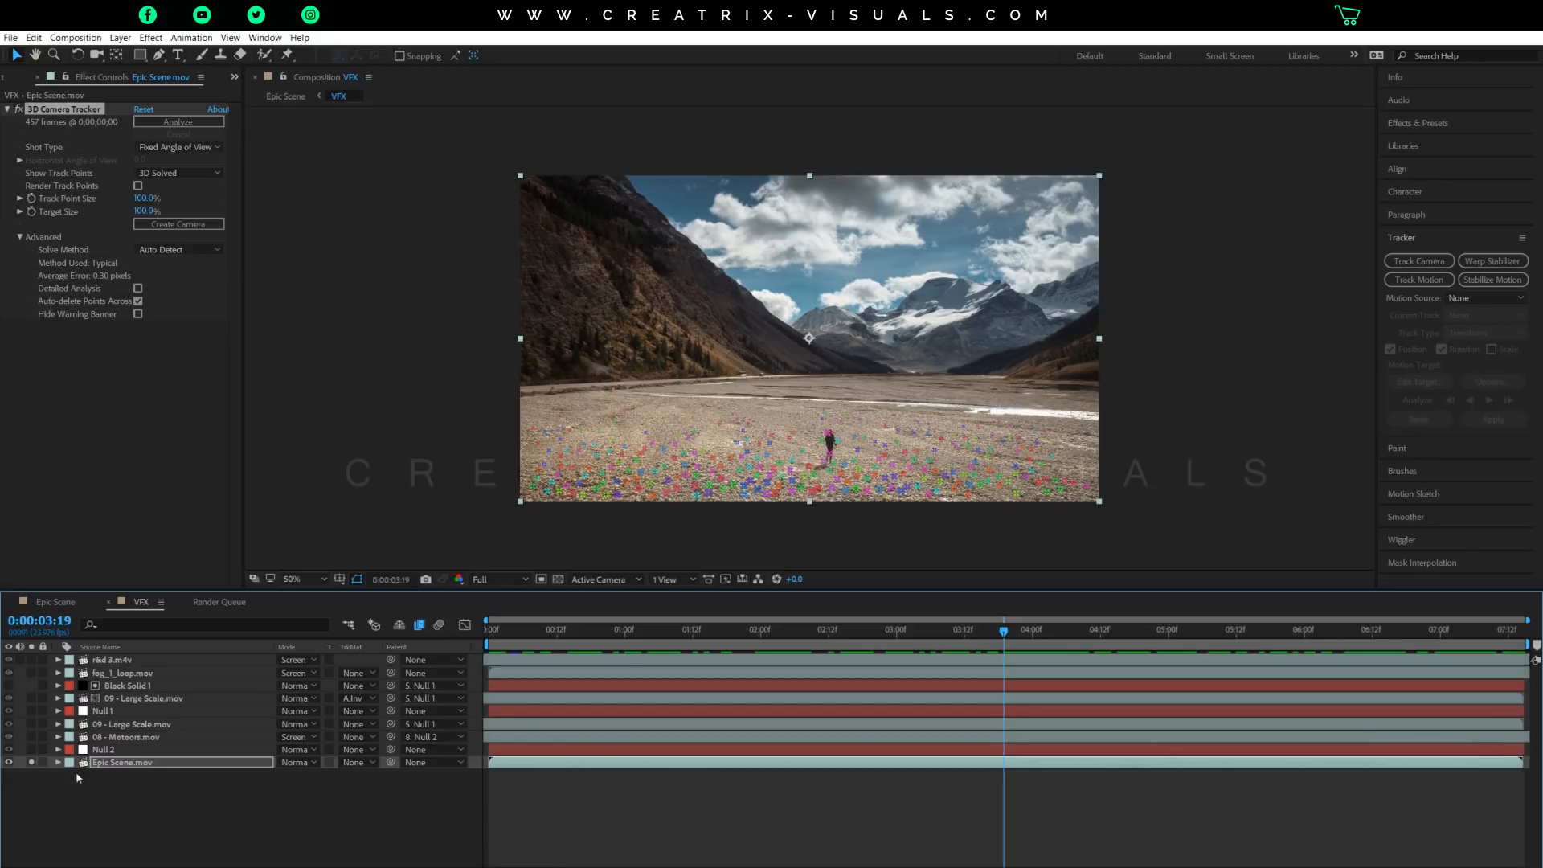
# Solo the Null 1 layer together with the Epic Scene.mov footage.
pyautogui.click(101, 711)
pyautogui.click(32, 711)
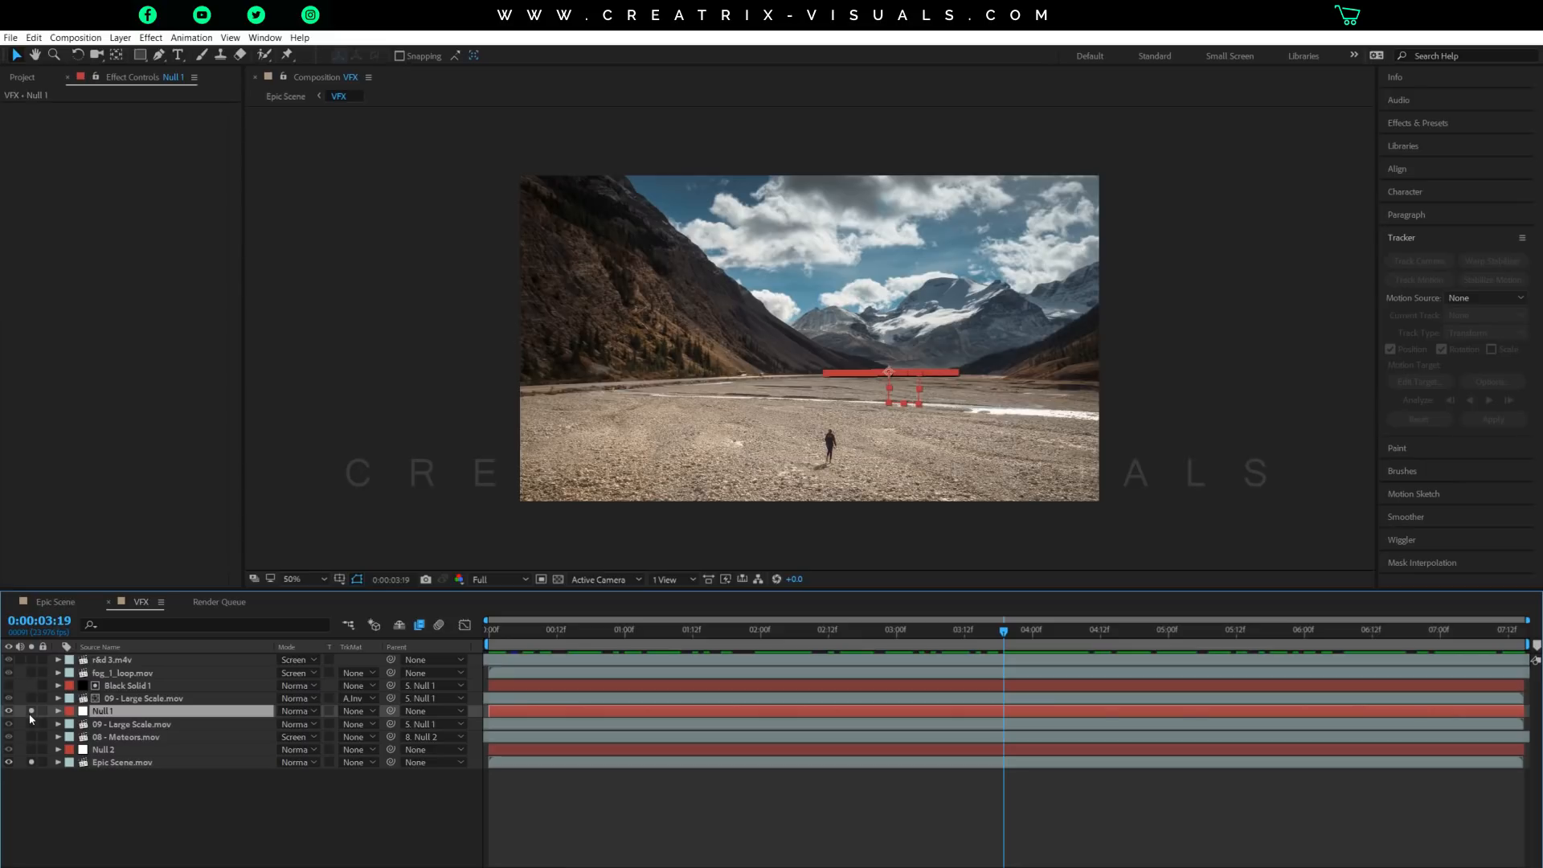
# Check how Null 1 stays attached to the horizon across the shot, ending back at the first frame.
pyautogui.scroll(2, 814, 384)
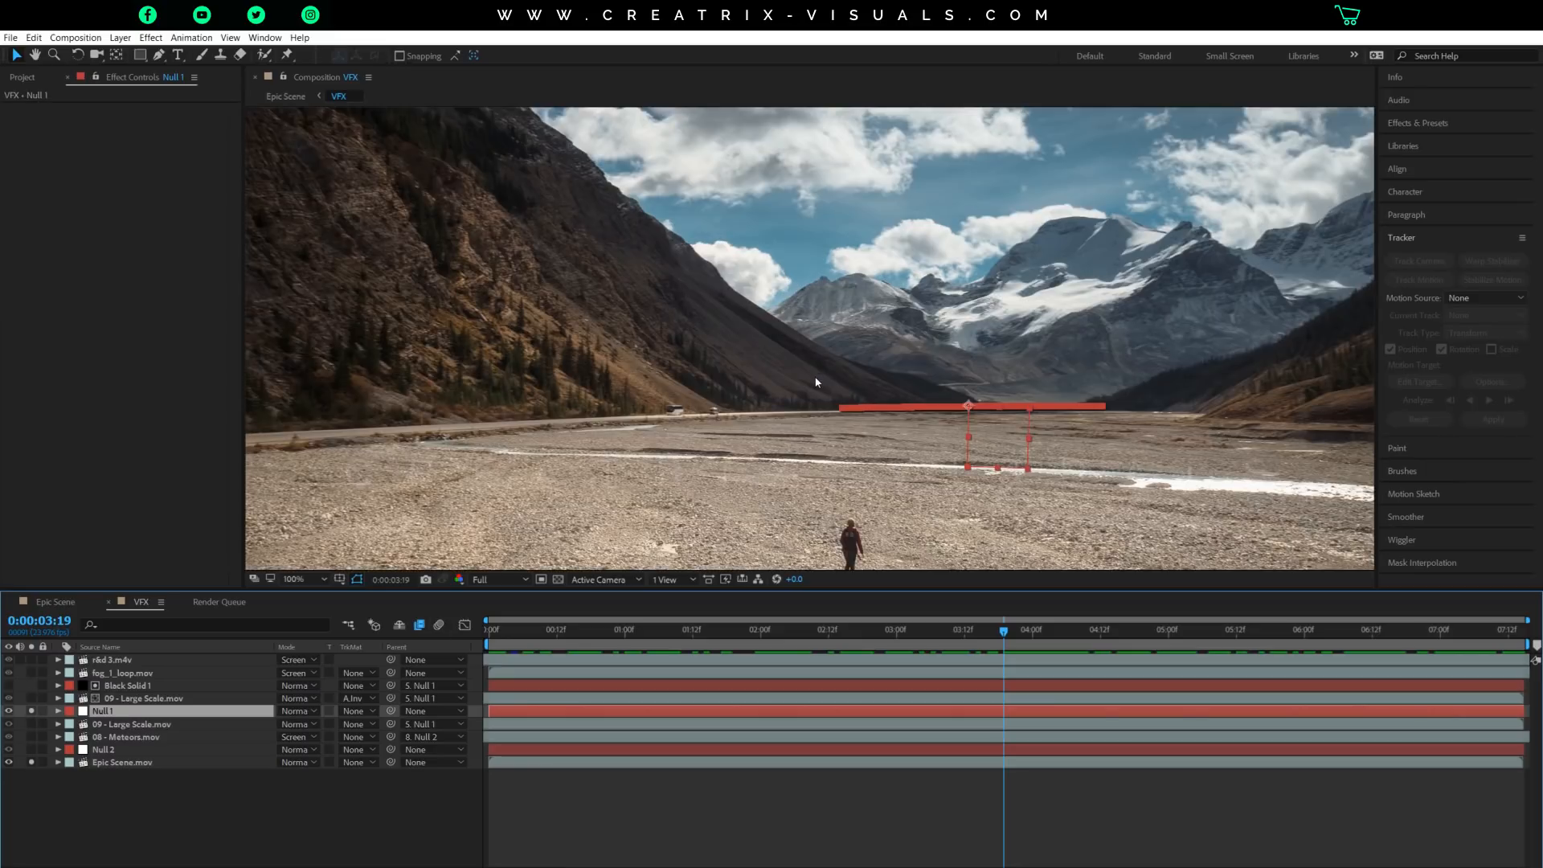
pyautogui.moveTo(1040, 352); pyautogui.dragTo(836, 318)
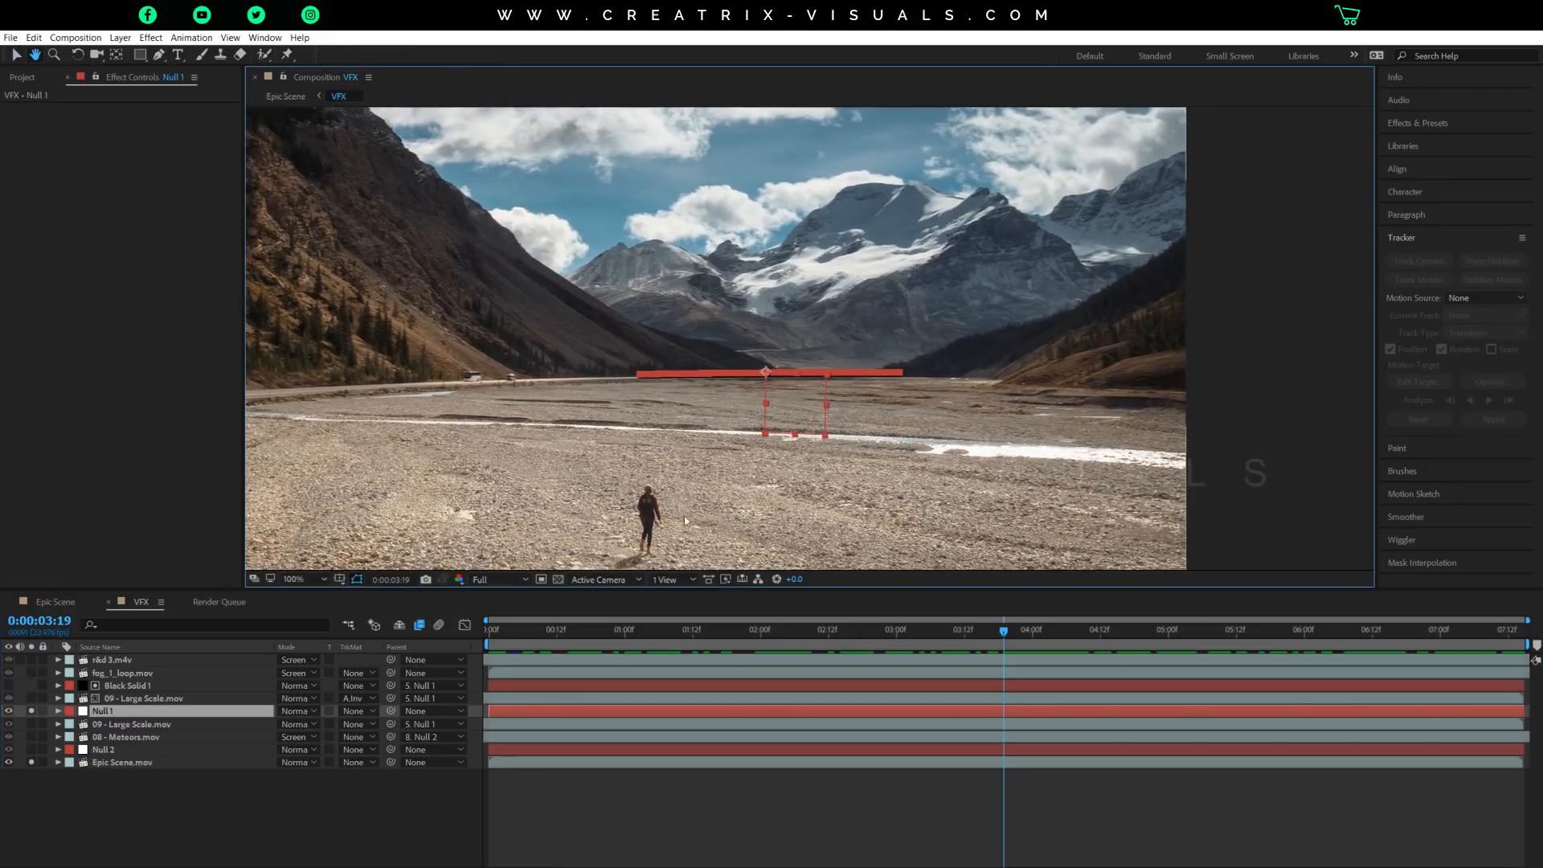
pyautogui.moveTo(546, 633); pyautogui.dragTo(446, 640)
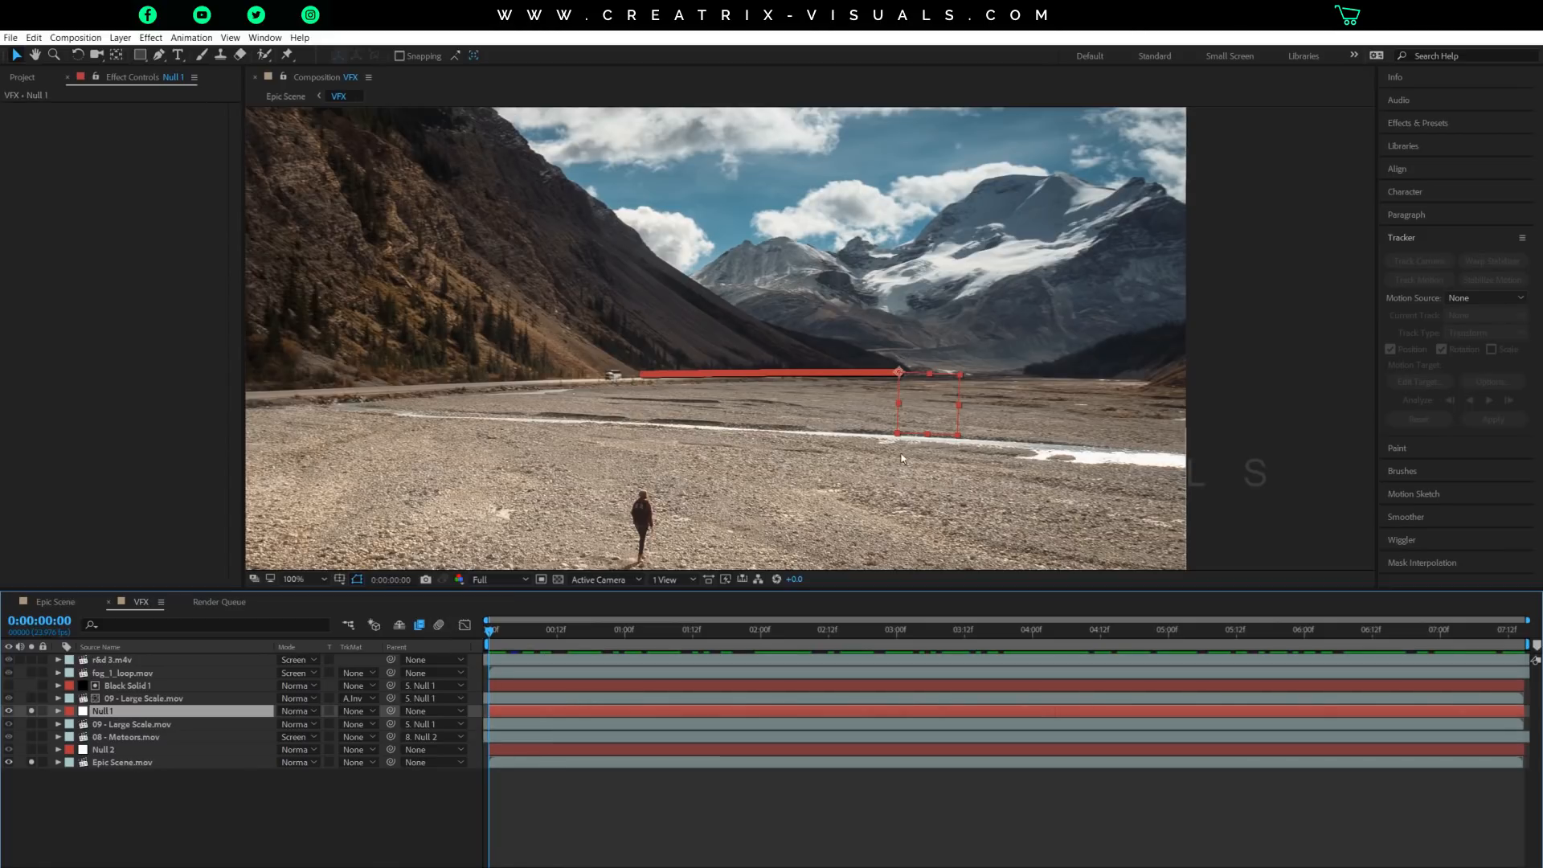
pyautogui.moveTo(656, 640); pyautogui.dragTo(919, 652)
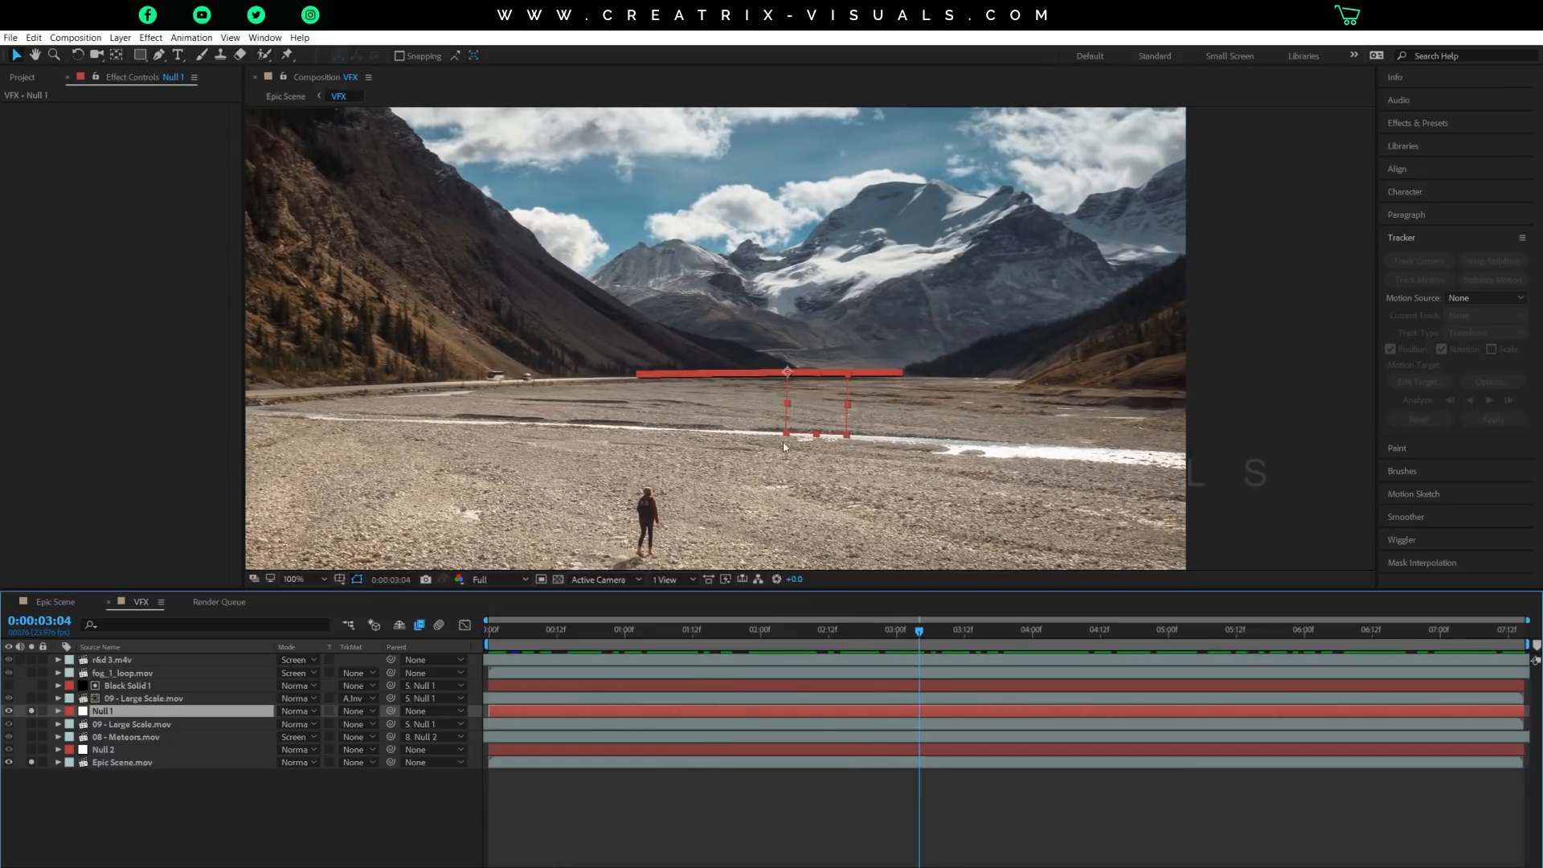
pyautogui.click(1128, 635)
pyautogui.moveTo(1322, 639); pyautogui.dragTo(217, 675)
# Start a Track Motion on Epic Scene.mov and place Track Point 1 on the valley horizon at the foot of the left-hand slope.
pyautogui.click(112, 763)
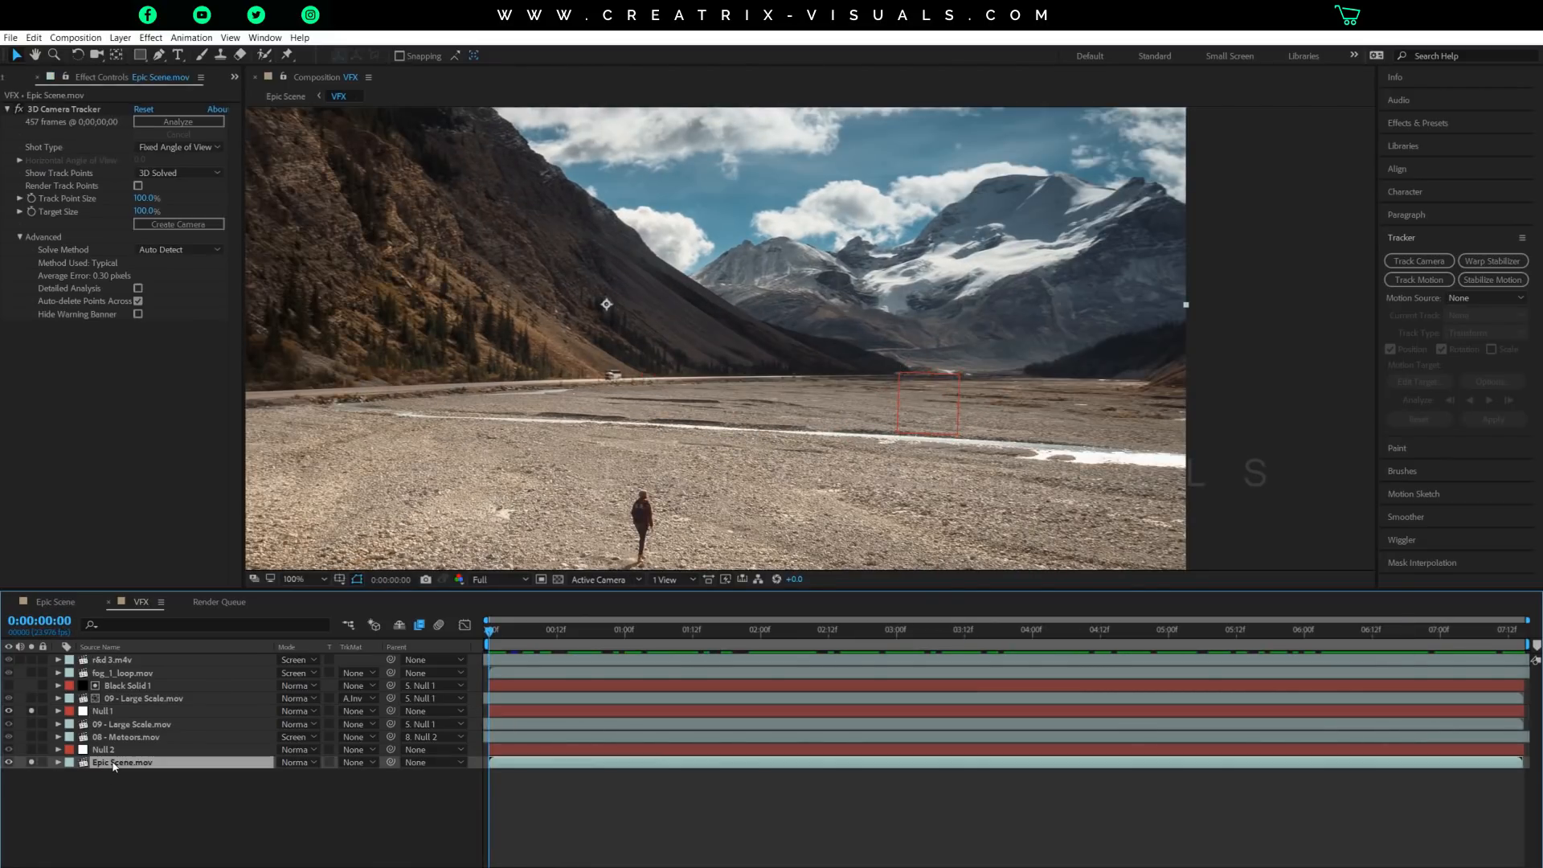
pyautogui.rightClick(113, 765)
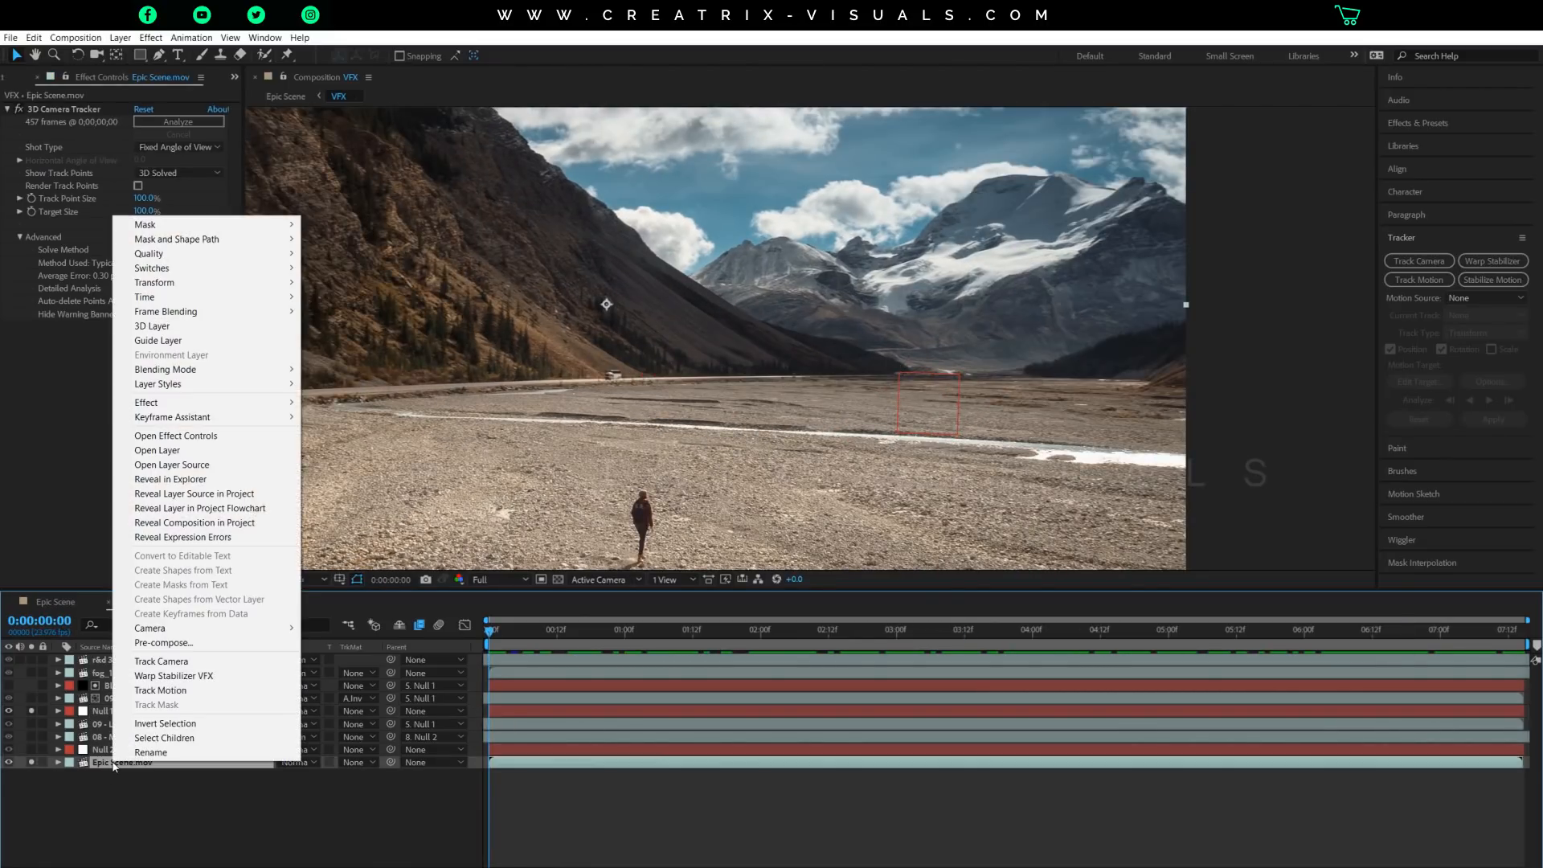
pyautogui.click(191, 692)
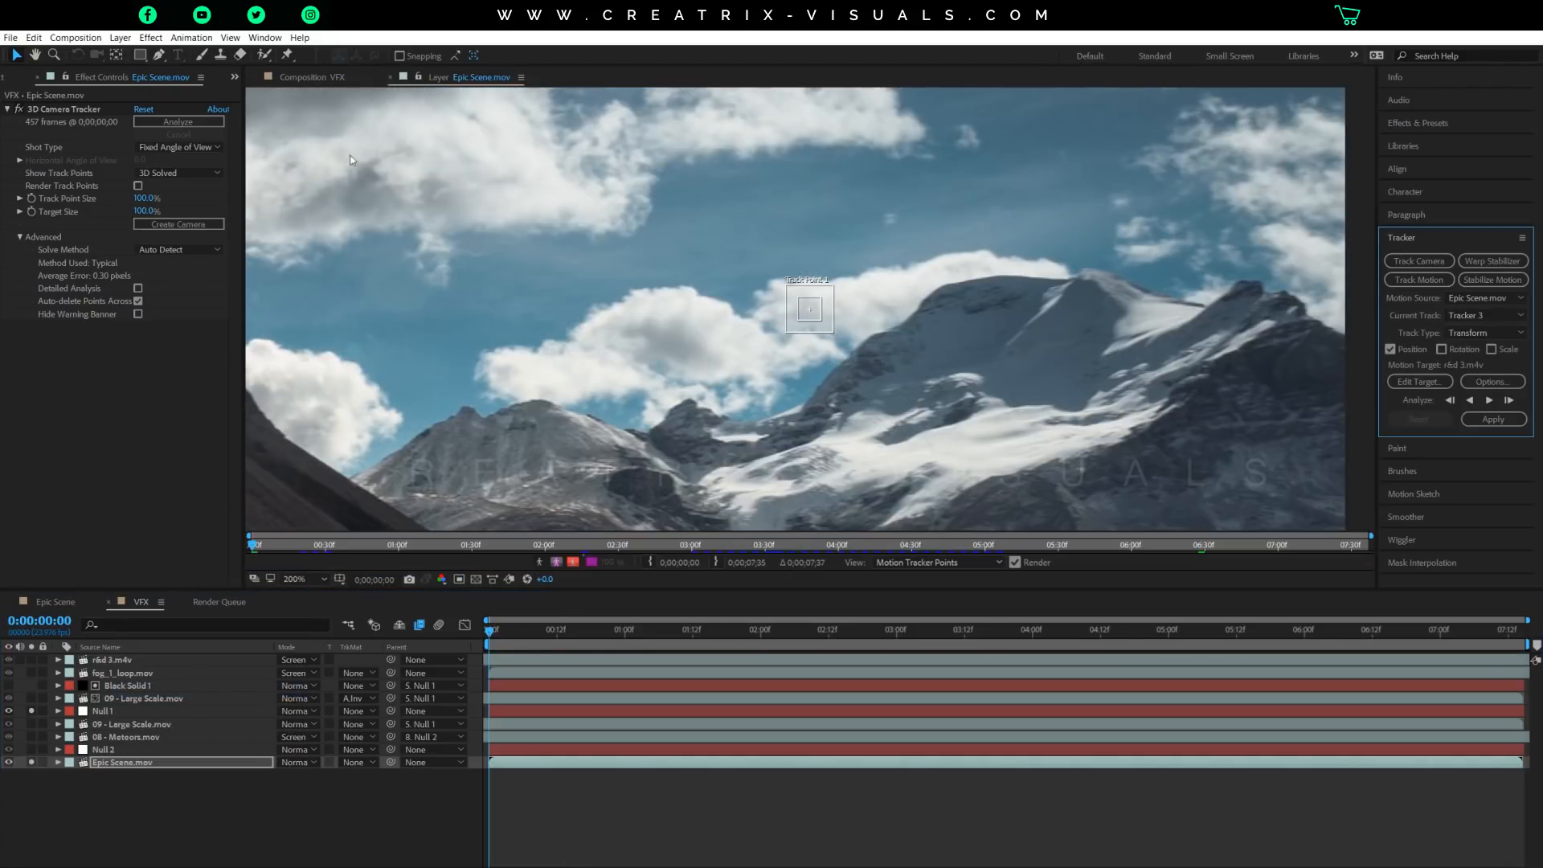
pyautogui.scroll(-1, 663, 376)
pyautogui.press('space')
pyautogui.moveTo(827, 391); pyautogui.dragTo(972, 329)
pyautogui.moveTo(945, 251); pyautogui.dragTo(935, 455)
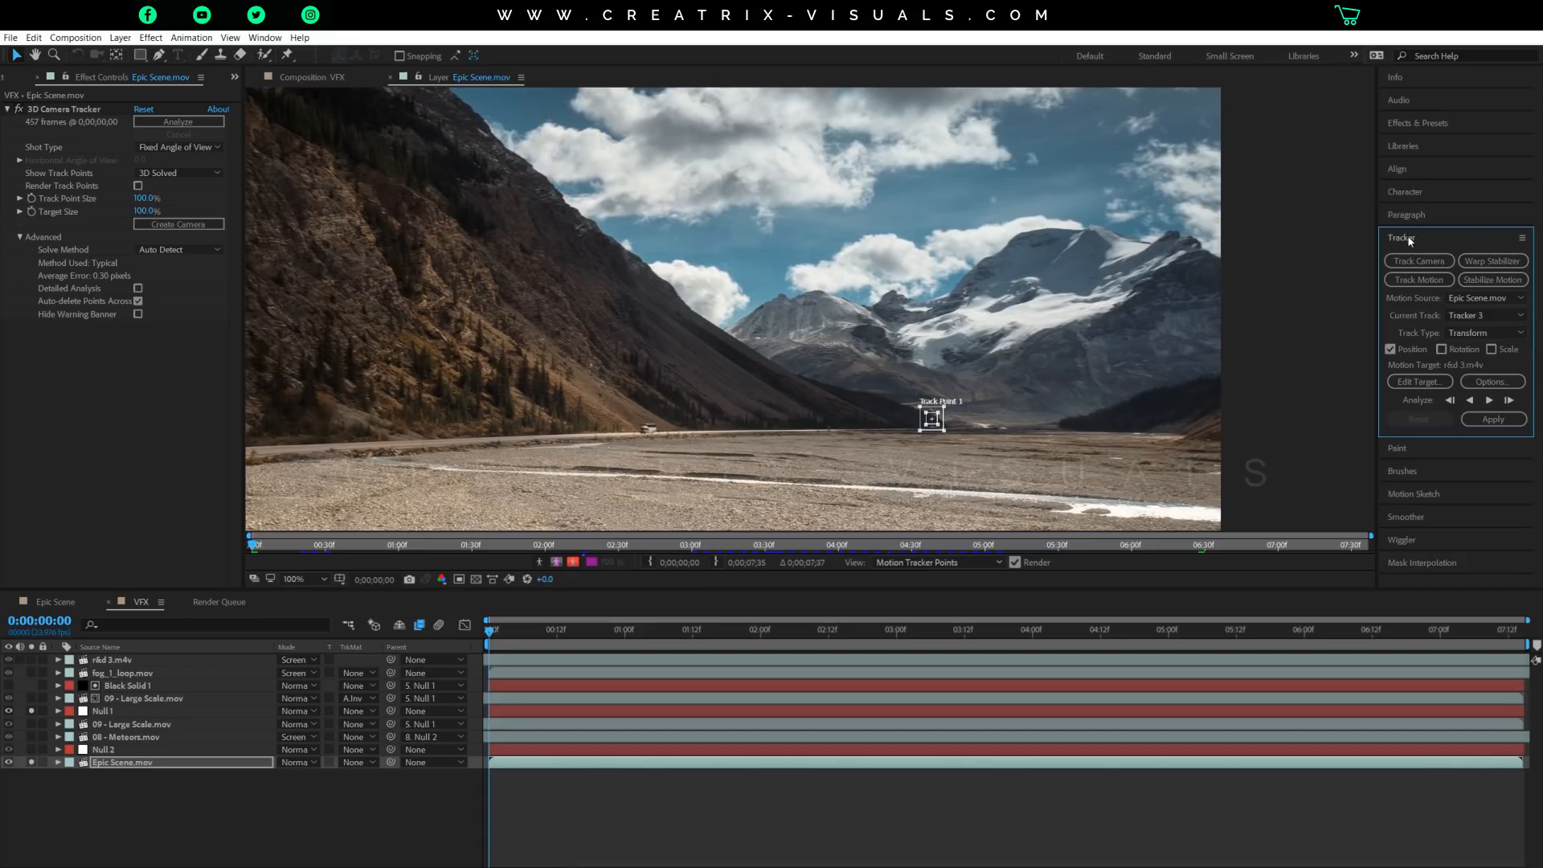
# Enable rotation tracking and place Track Point 2 level with Track Point 1 near the foot of the right-hand slope.
pyautogui.click(1442, 350)
pyautogui.moveTo(854, 312); pyautogui.dragTo(1117, 418)
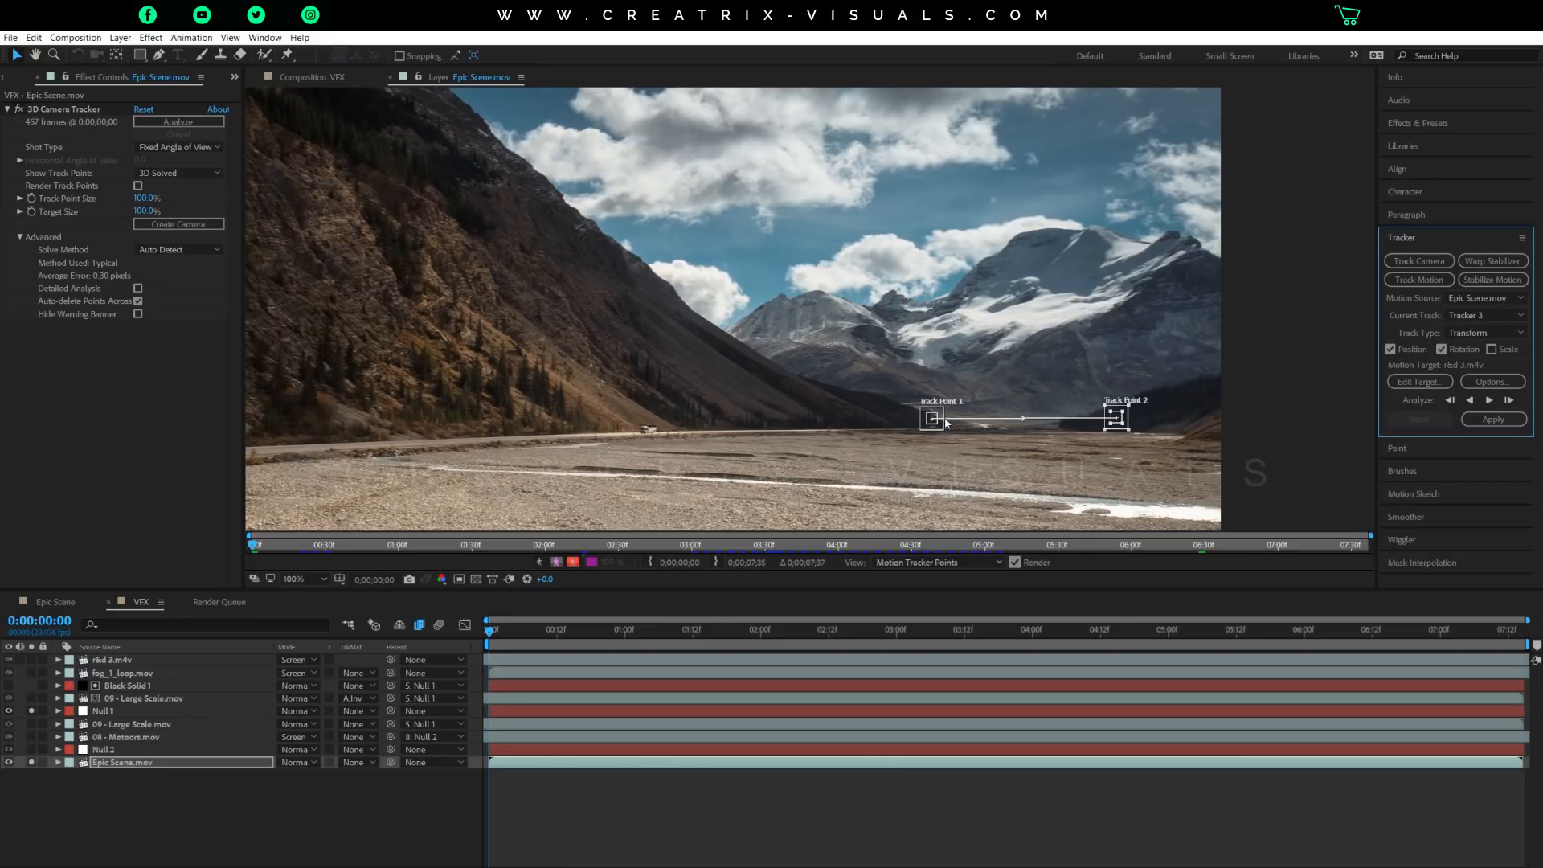
pyautogui.scroll(-1, 946, 424)
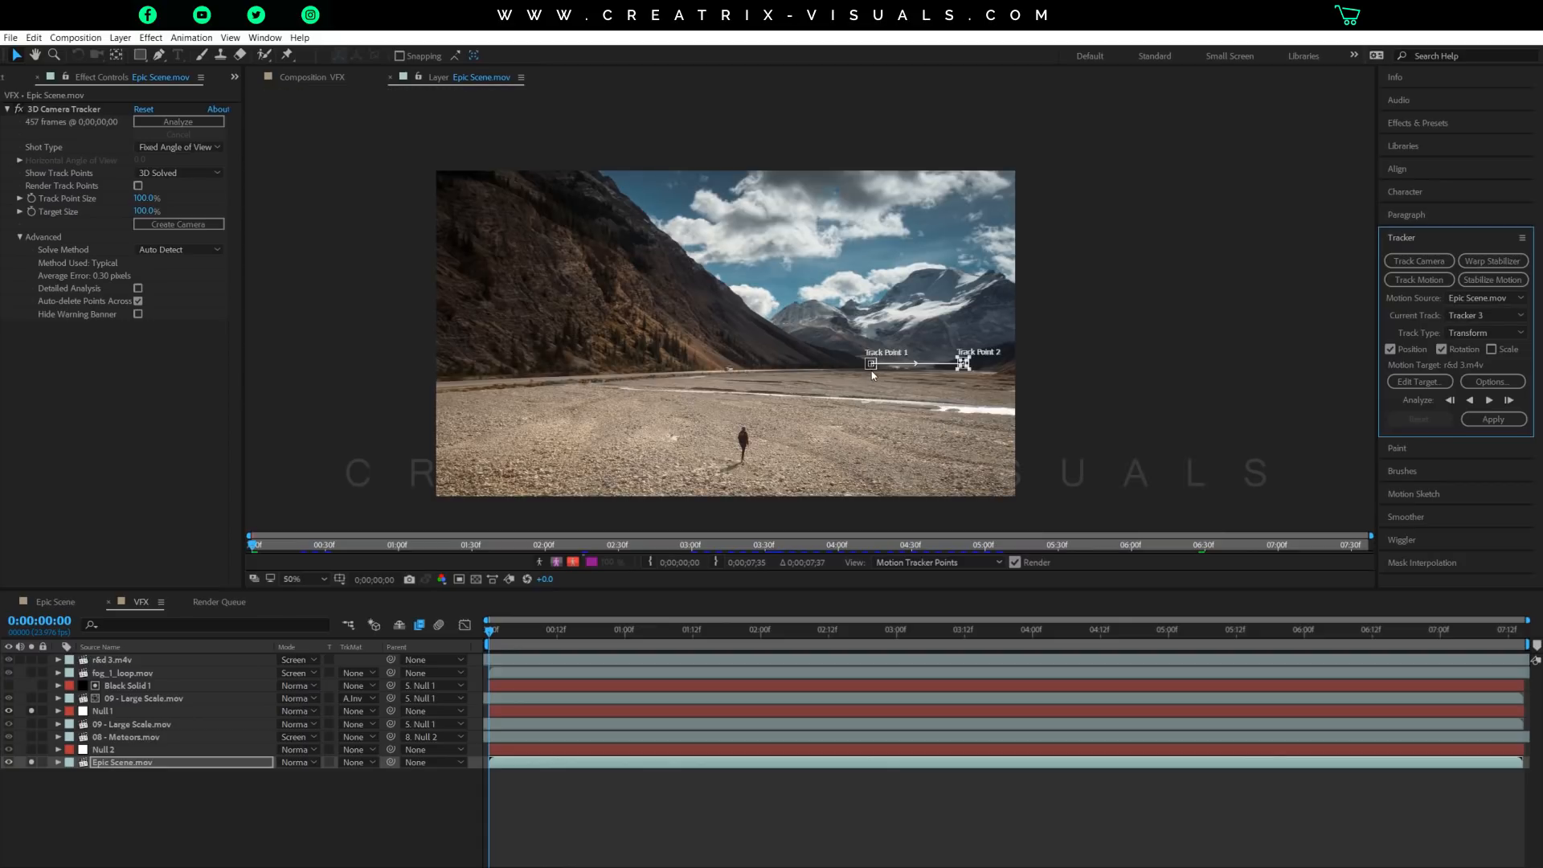
pyautogui.scroll(1, 873, 375)
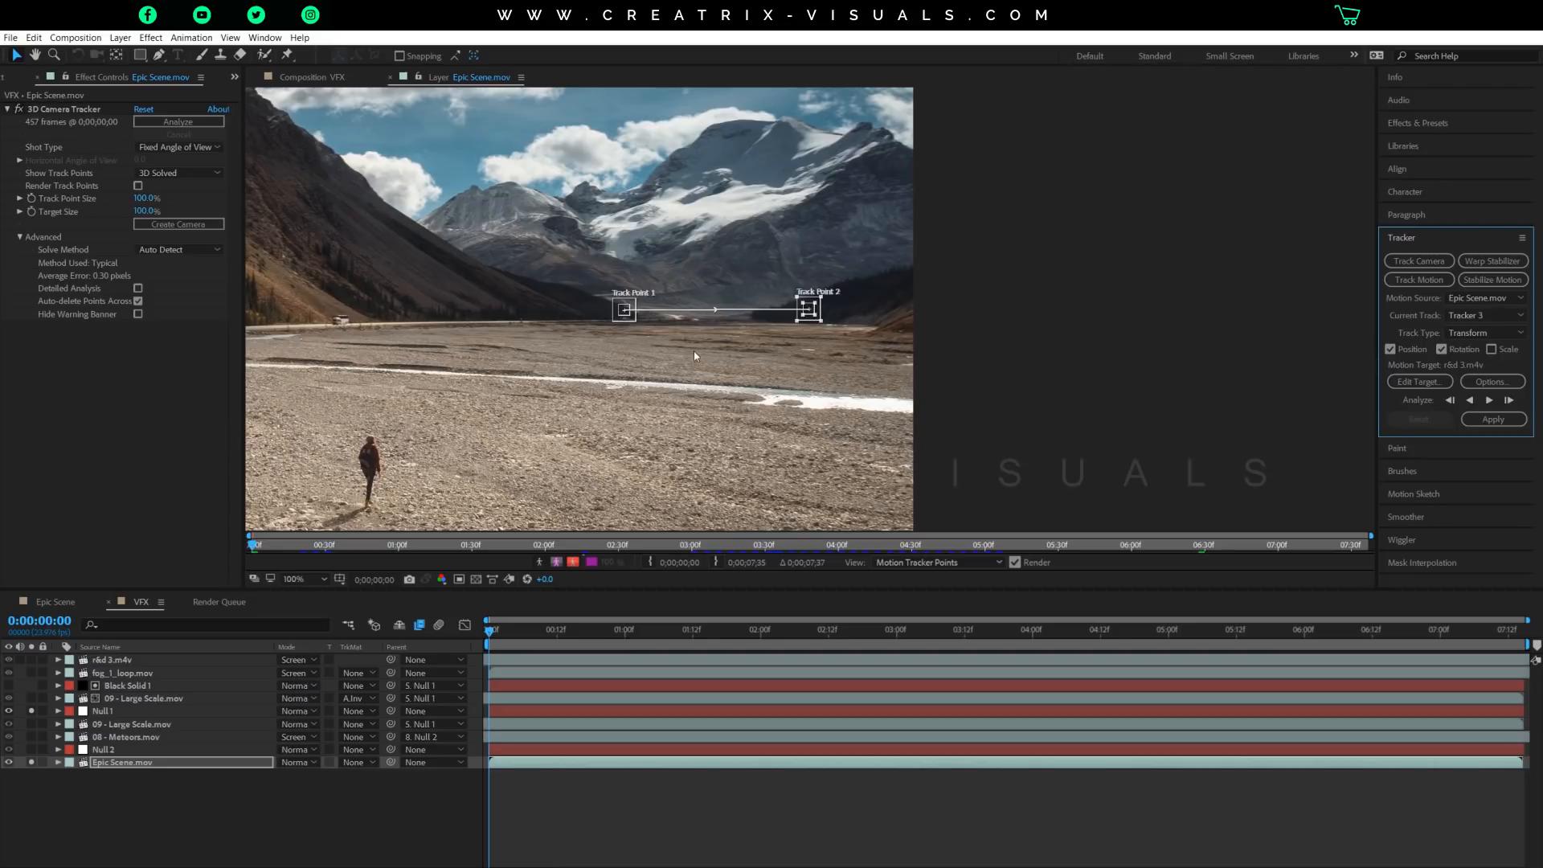
pyautogui.scroll(2, 717, 312)
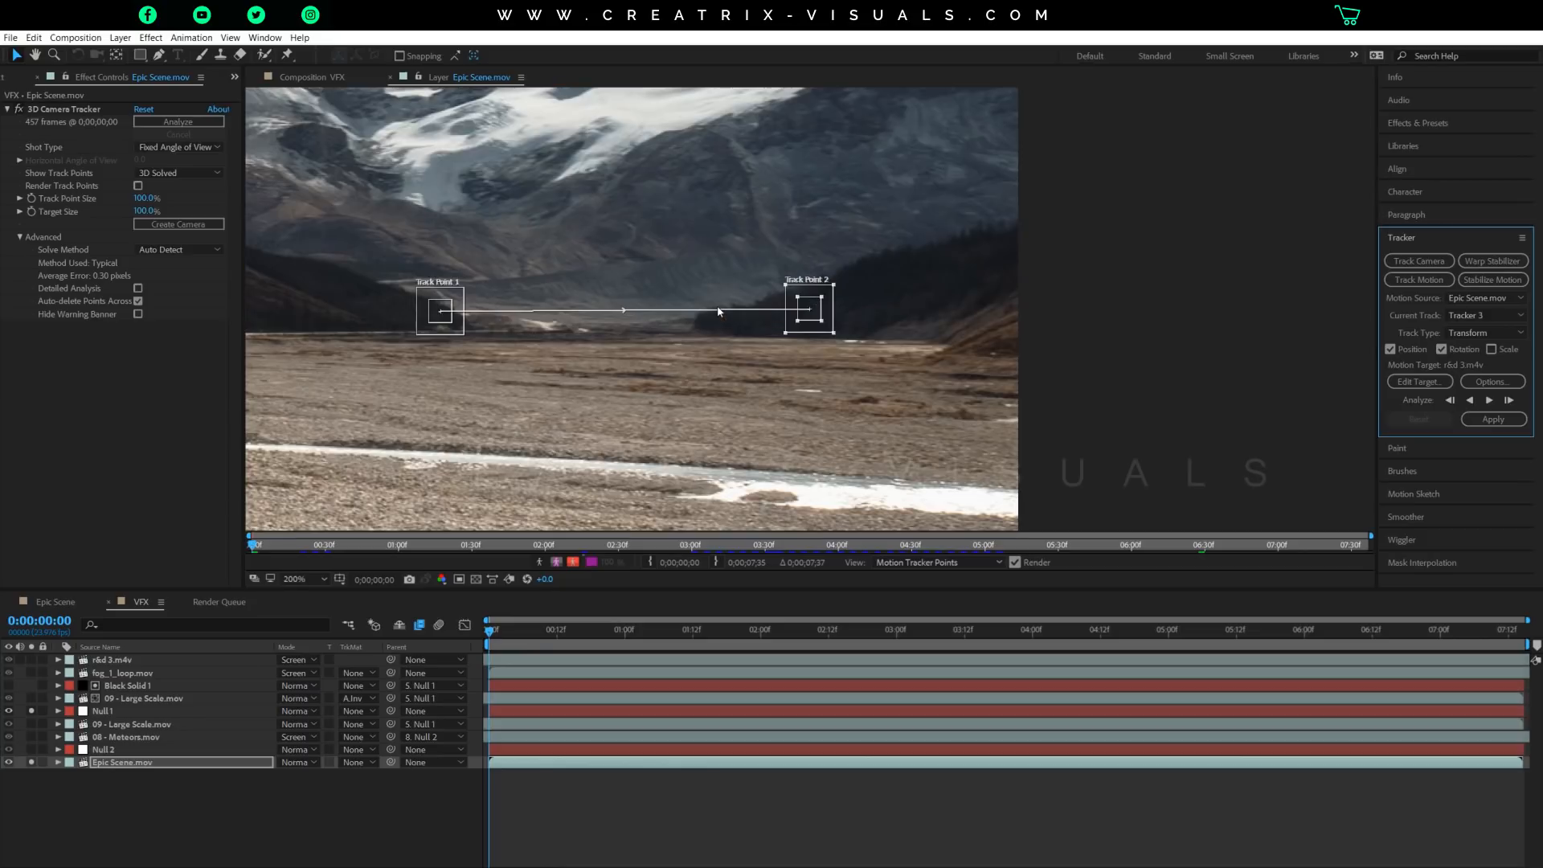
# Compare the track point positions with the footage at 0:00:00:00, 0:00:06:13 and the end frame 0:00:07:14.
pyautogui.moveTo(518, 643); pyautogui.dragTo(410, 669)
pyautogui.scroll(-1, 655, 417)
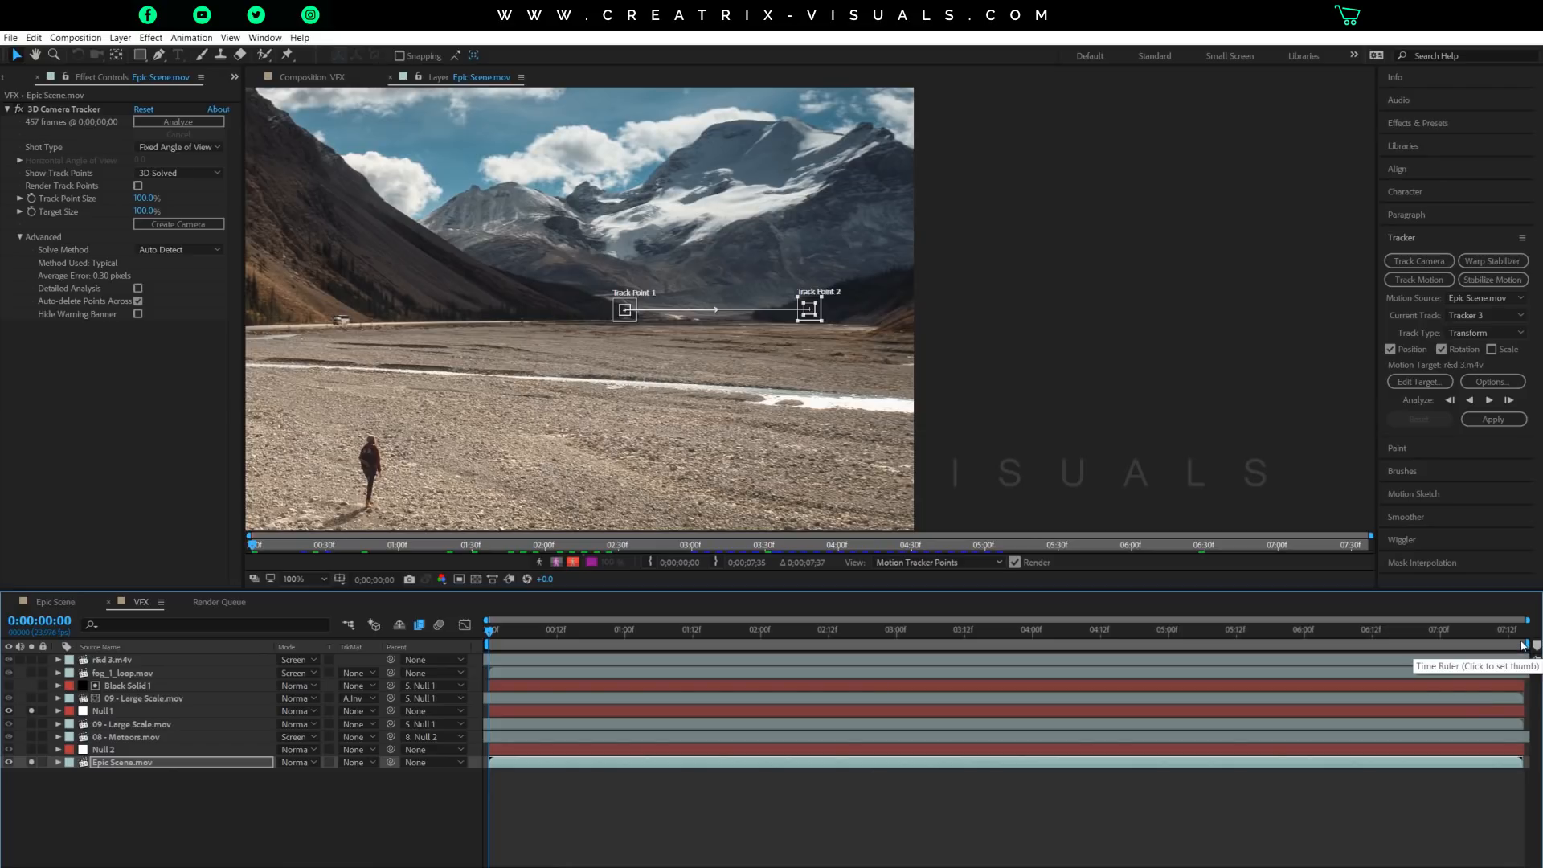
pyautogui.click(1529, 635)
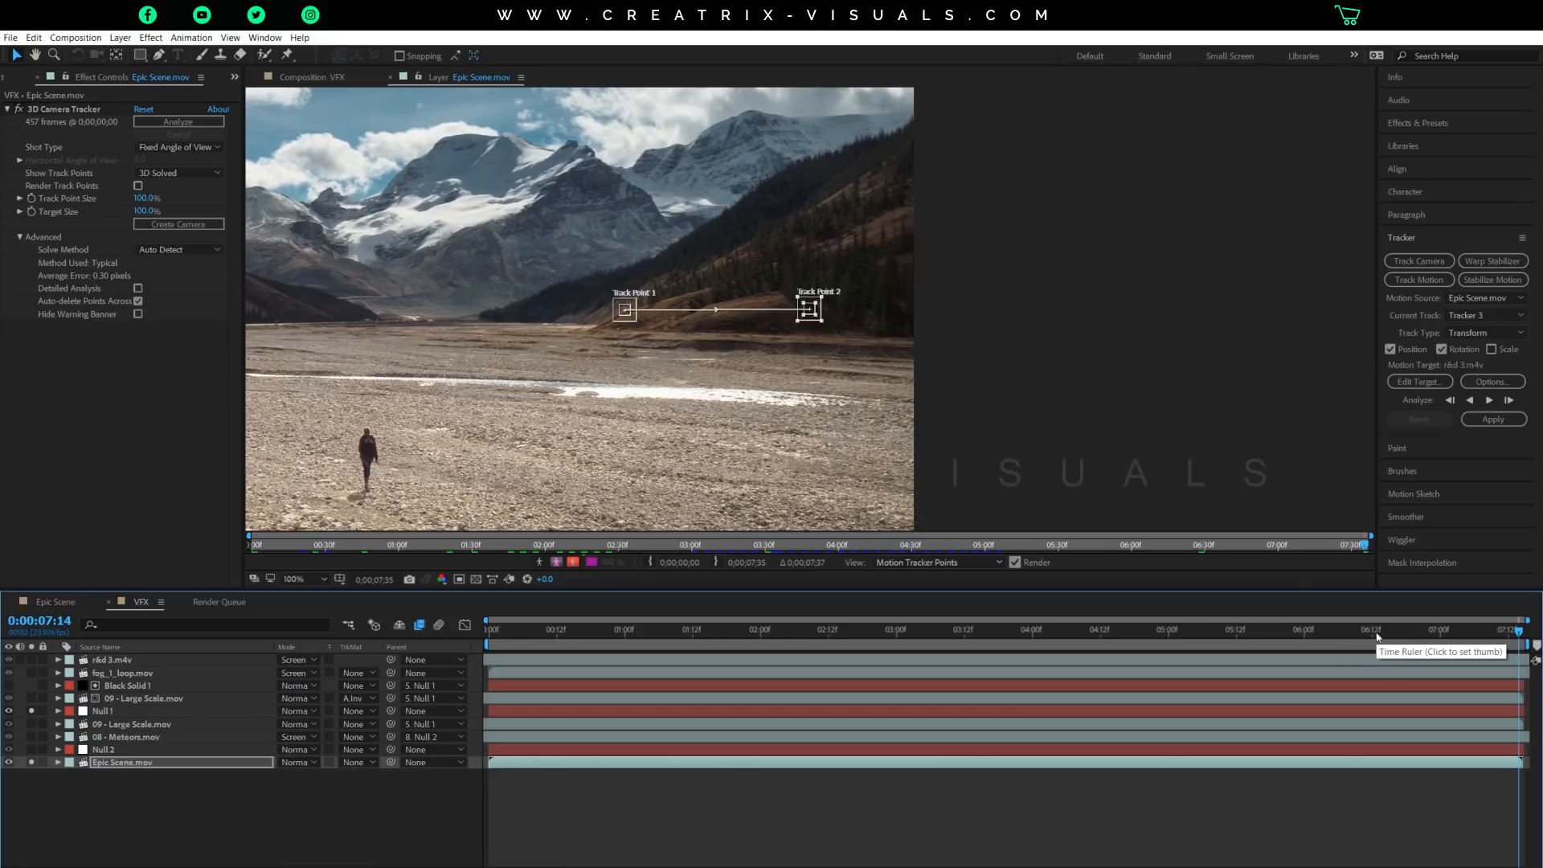
pyautogui.click(1377, 632)
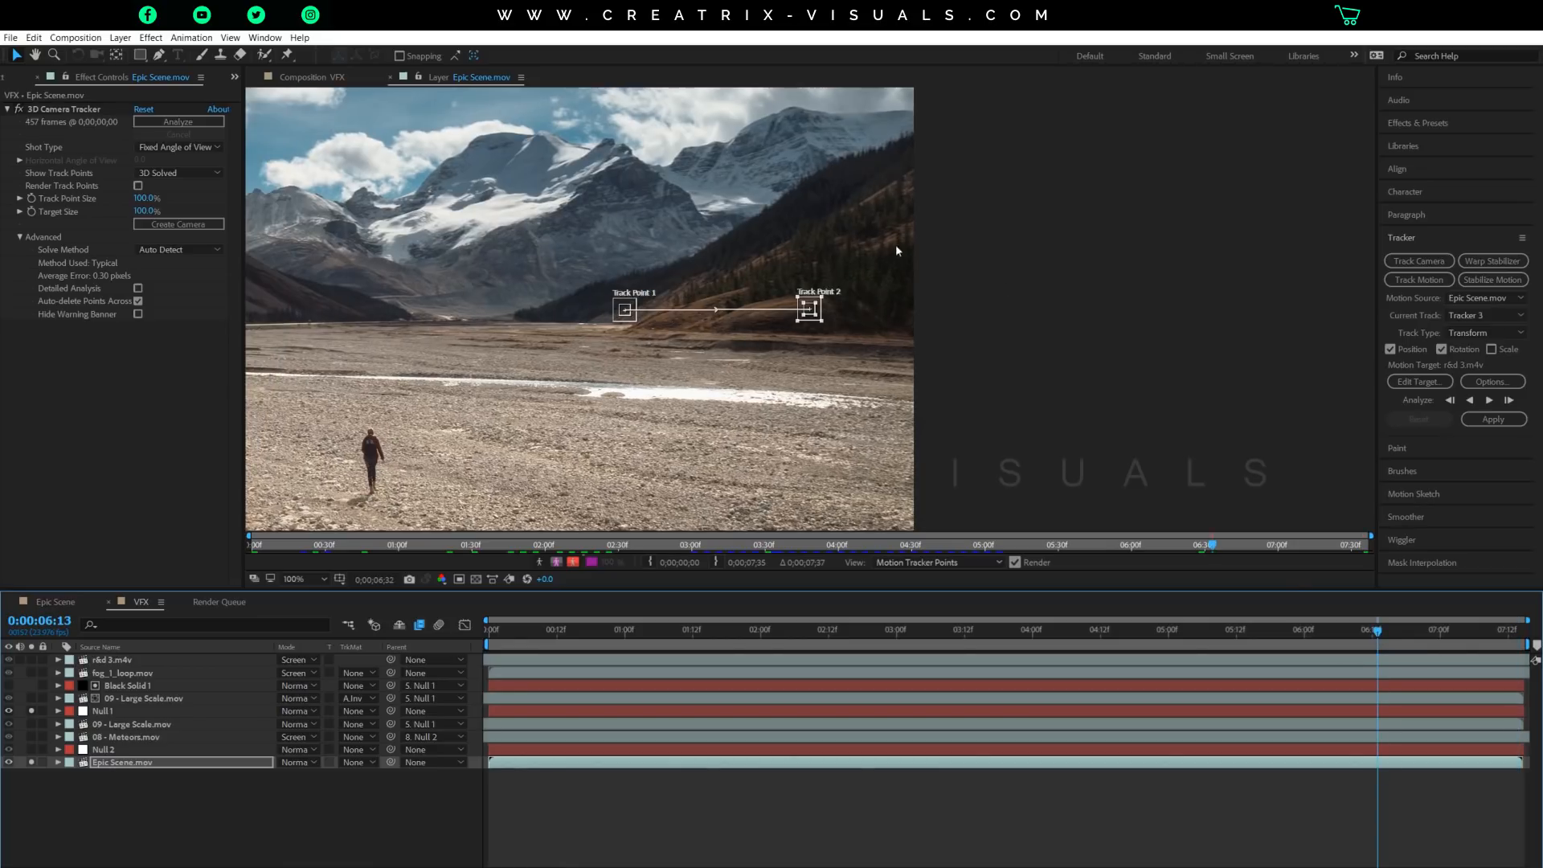
pyautogui.click(1514, 631)
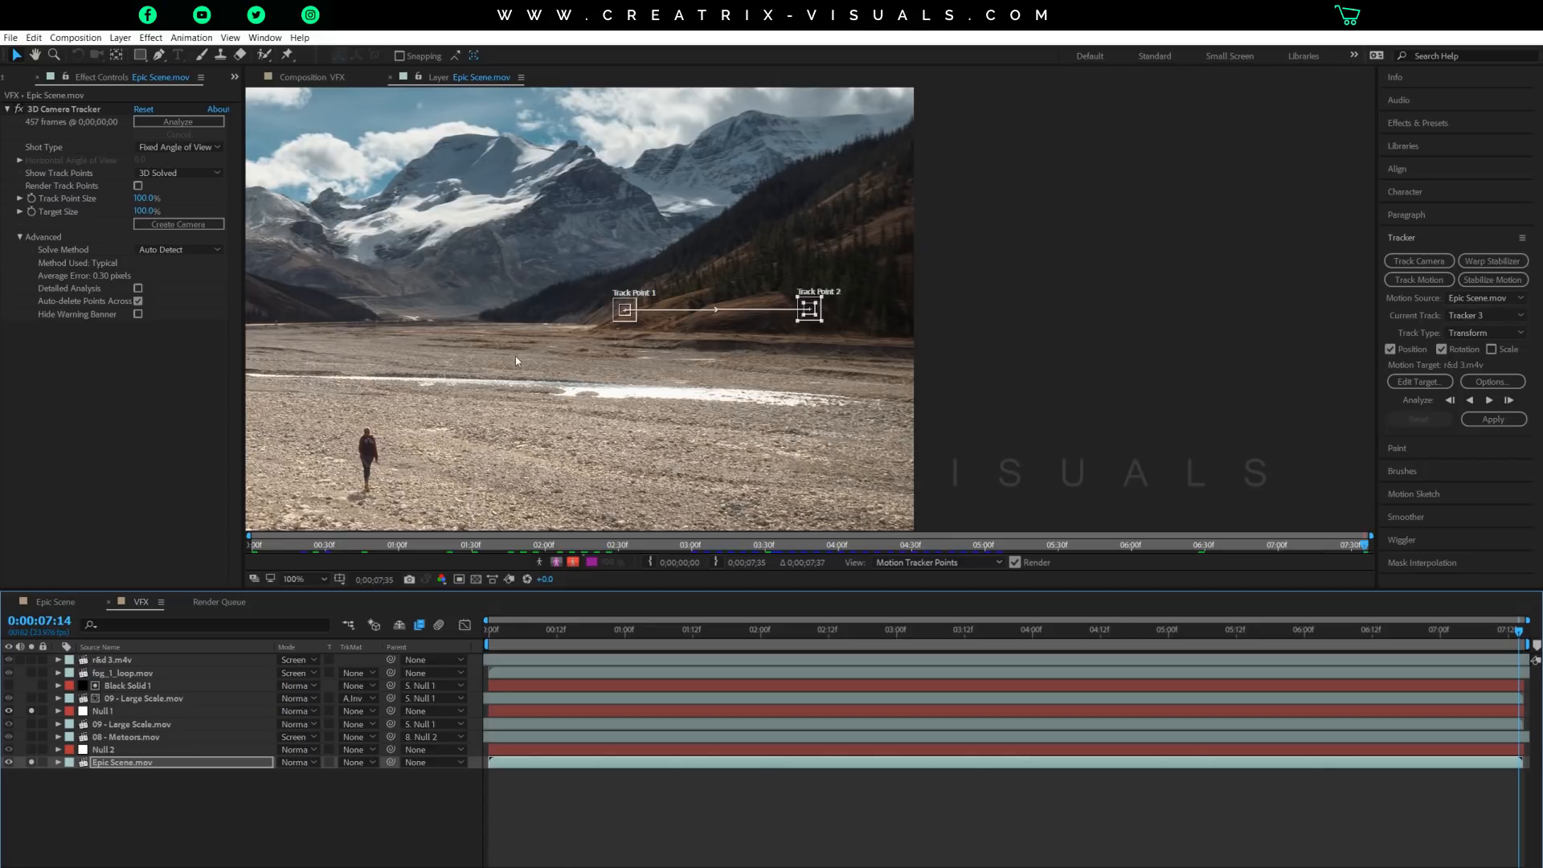
# At 0:00:07:14, move Track Point 1 and Track Point 2 onto the horizon at the two sides of the valley opening.
pyautogui.moveTo(602, 264); pyautogui.dragTo(826, 310)
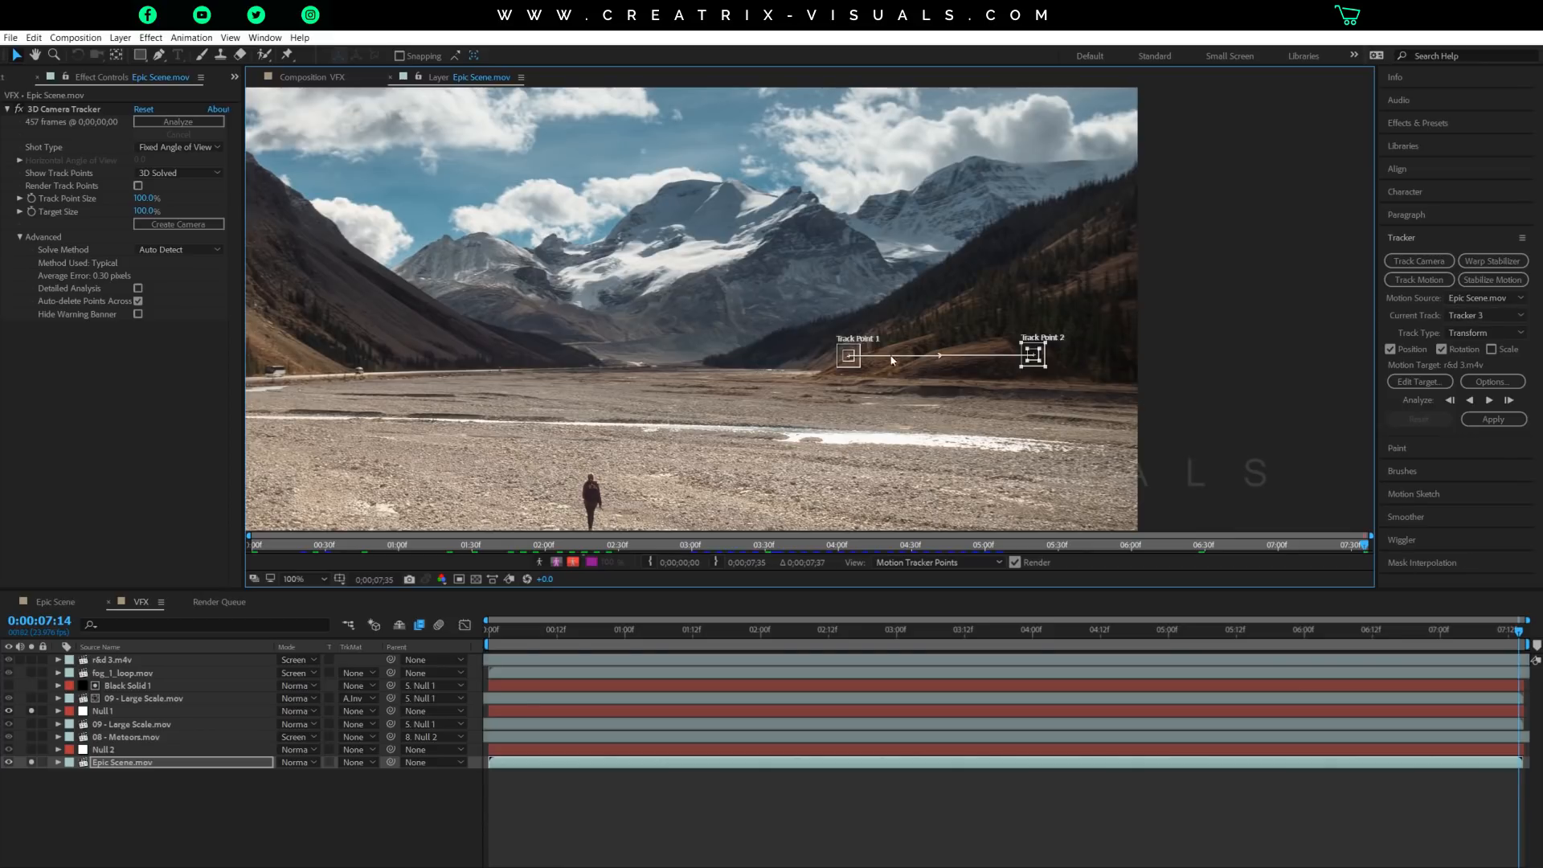
pyautogui.moveTo(854, 372); pyautogui.dragTo(599, 373)
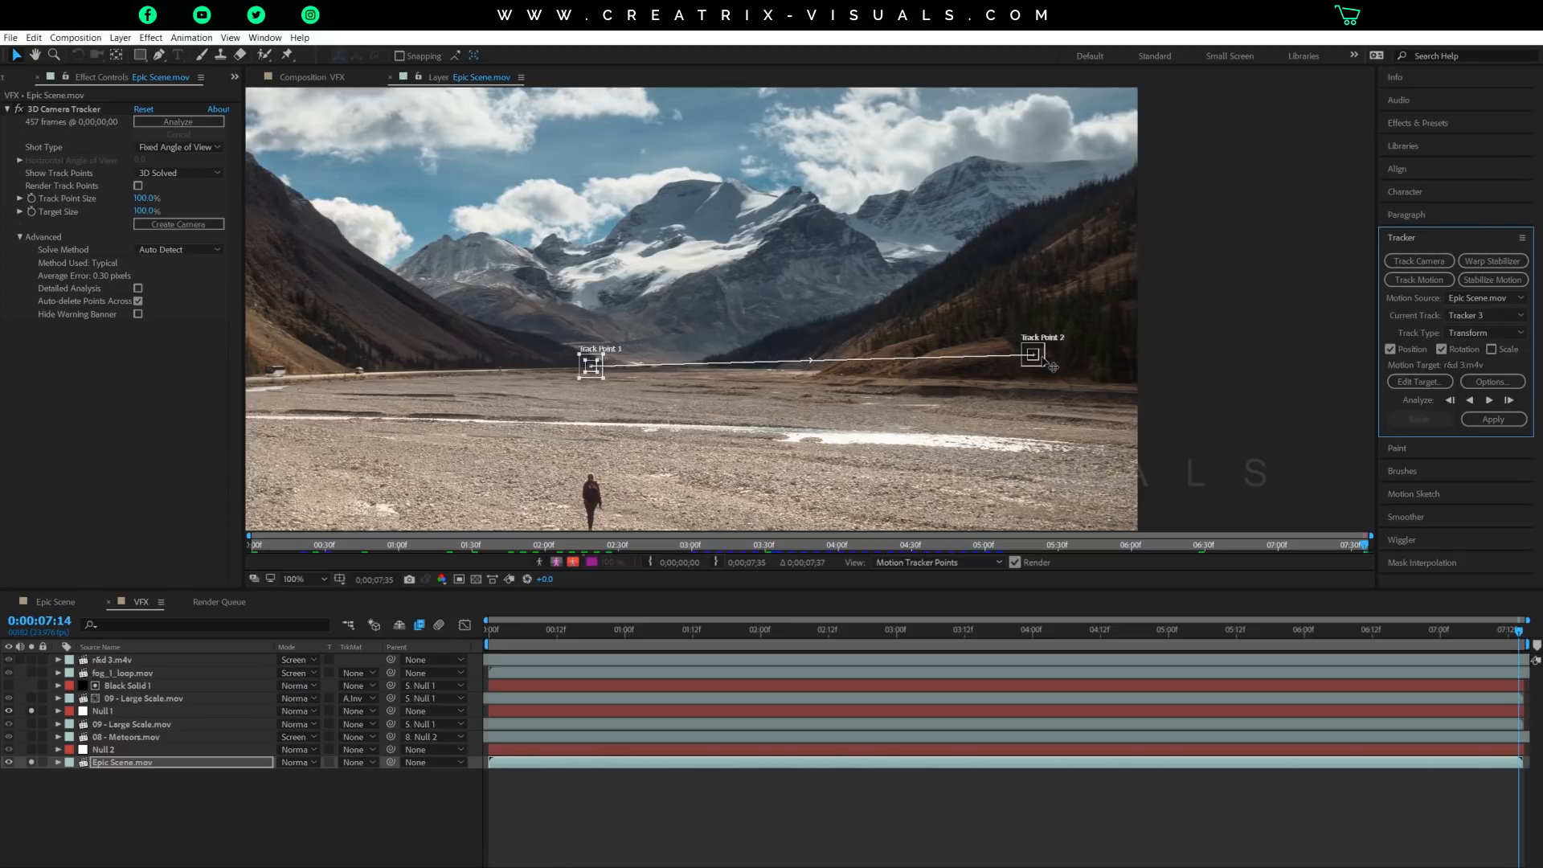
pyautogui.moveTo(1033, 354); pyautogui.dragTo(801, 369)
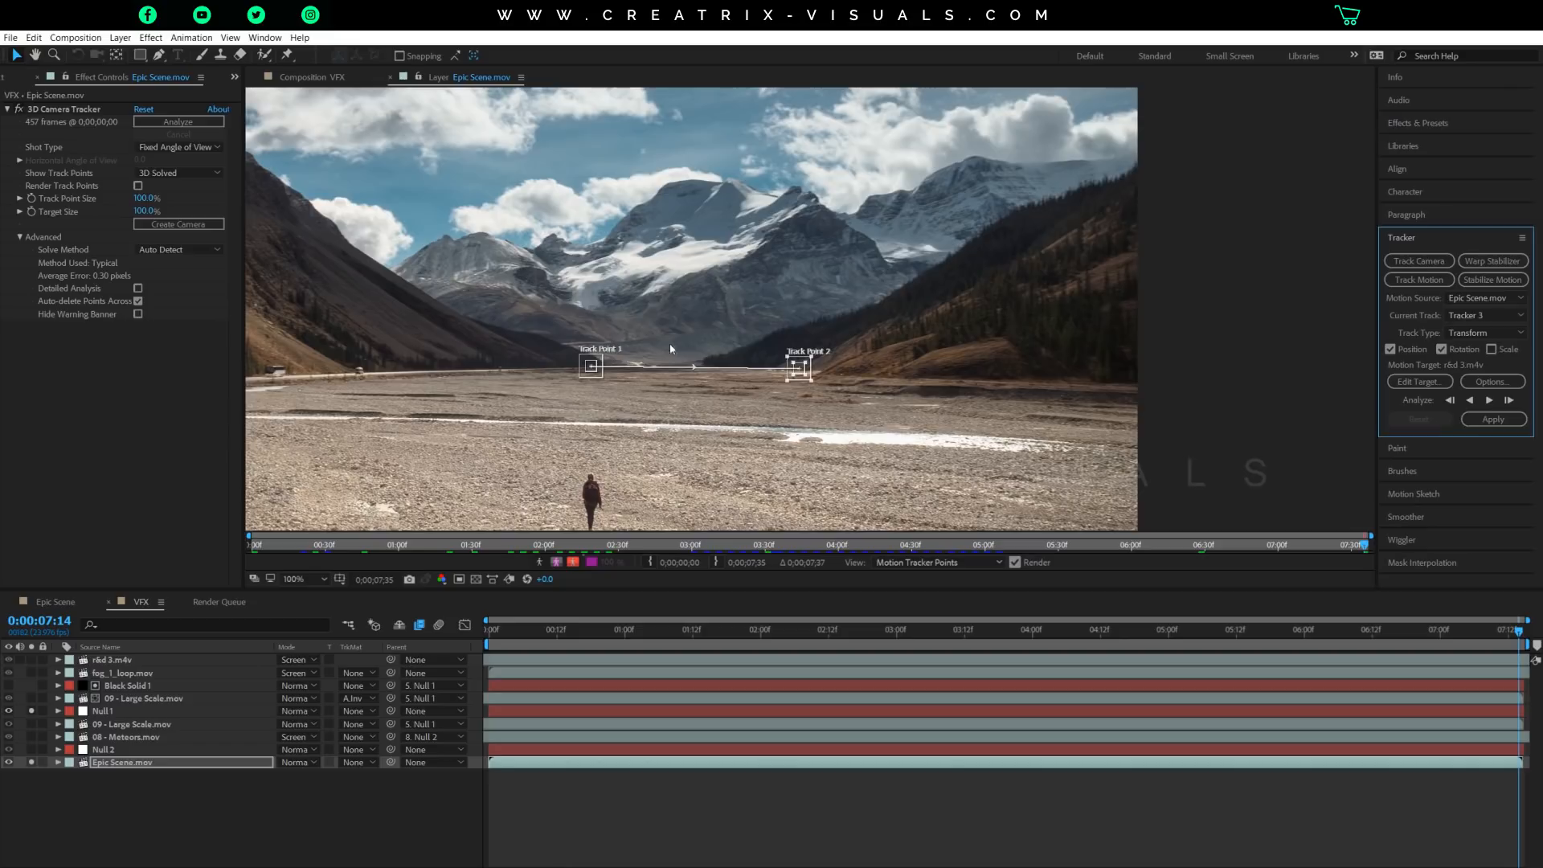
# Enlarge the feature and search regions of Track Point 1 around the base of the left-hand slope.
pyautogui.scroll(2, 791, 359)
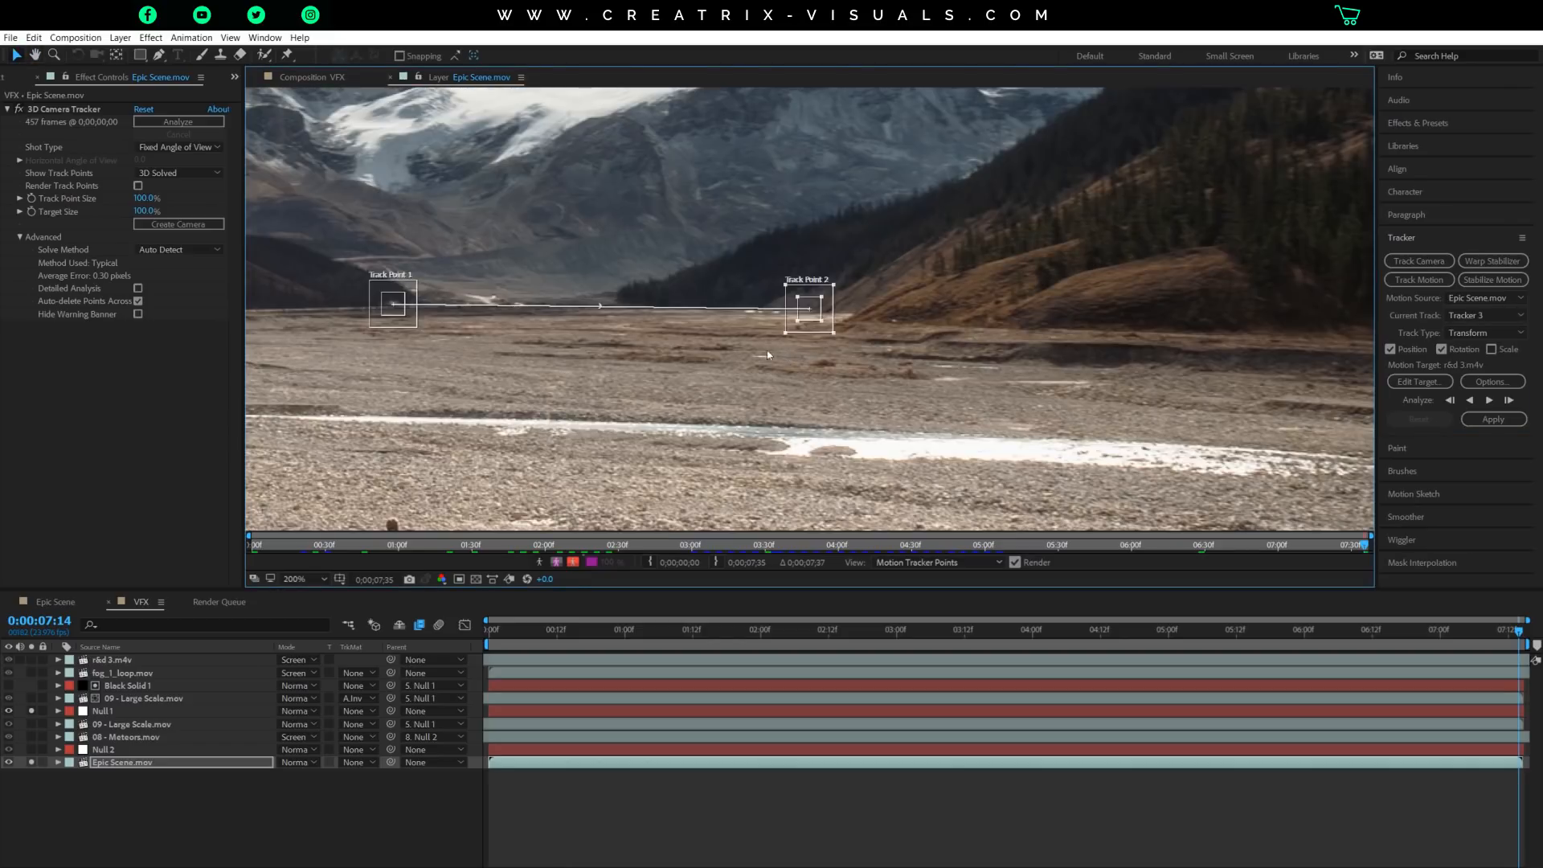
pyautogui.press('space')
pyautogui.moveTo(584, 289); pyautogui.dragTo(818, 346)
pyautogui.scroll(1, 638, 380)
pyautogui.press('space')
pyautogui.moveTo(510, 289); pyautogui.dragTo(1182, 385)
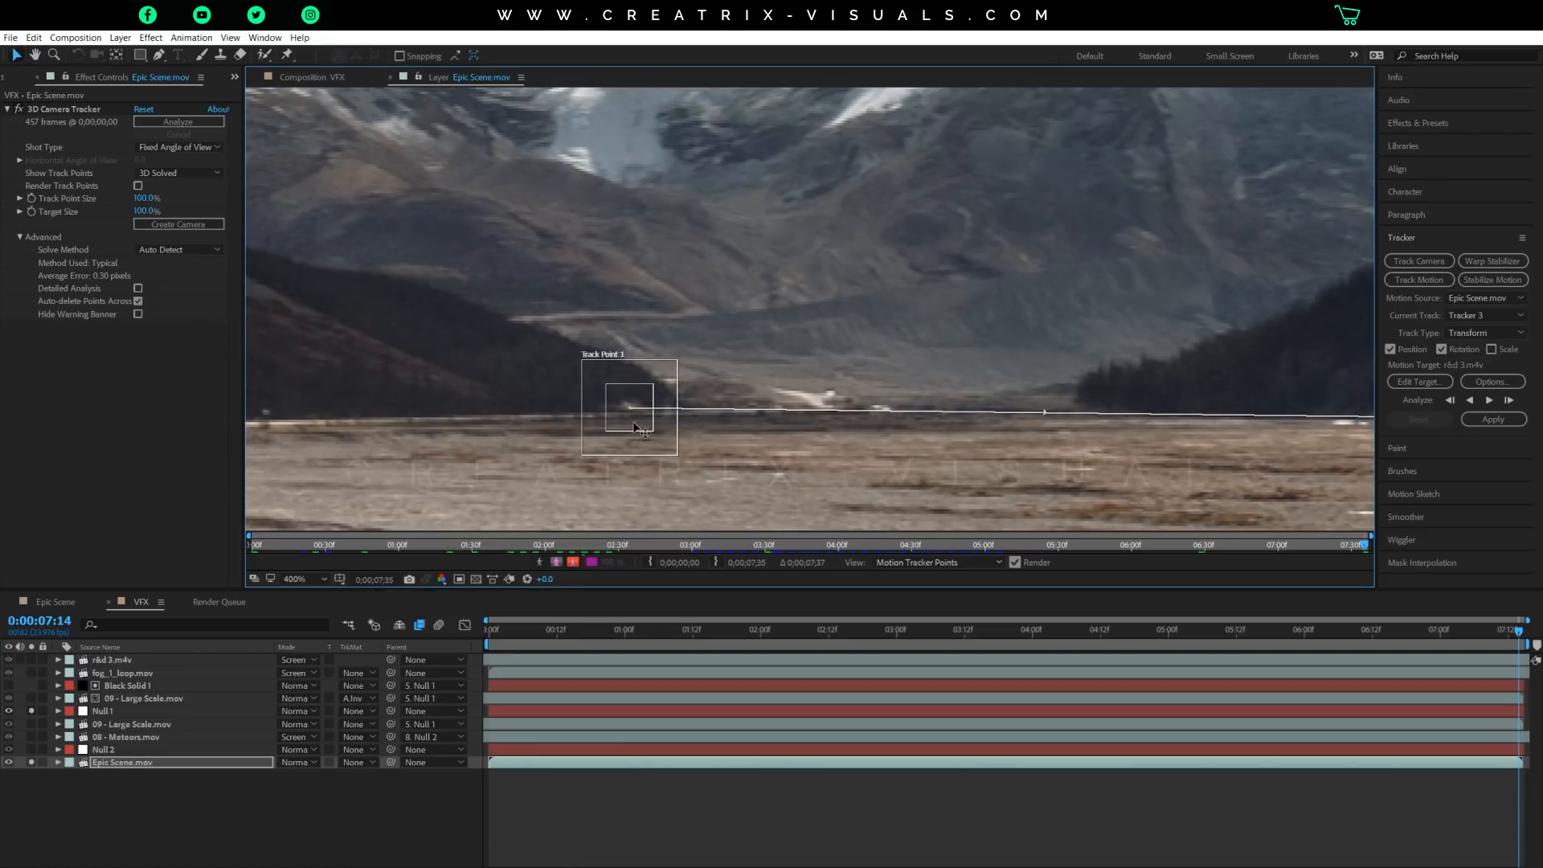
pyautogui.moveTo(646, 436); pyautogui.dragTo(660, 373)
pyautogui.scroll(-1, 734, 447)
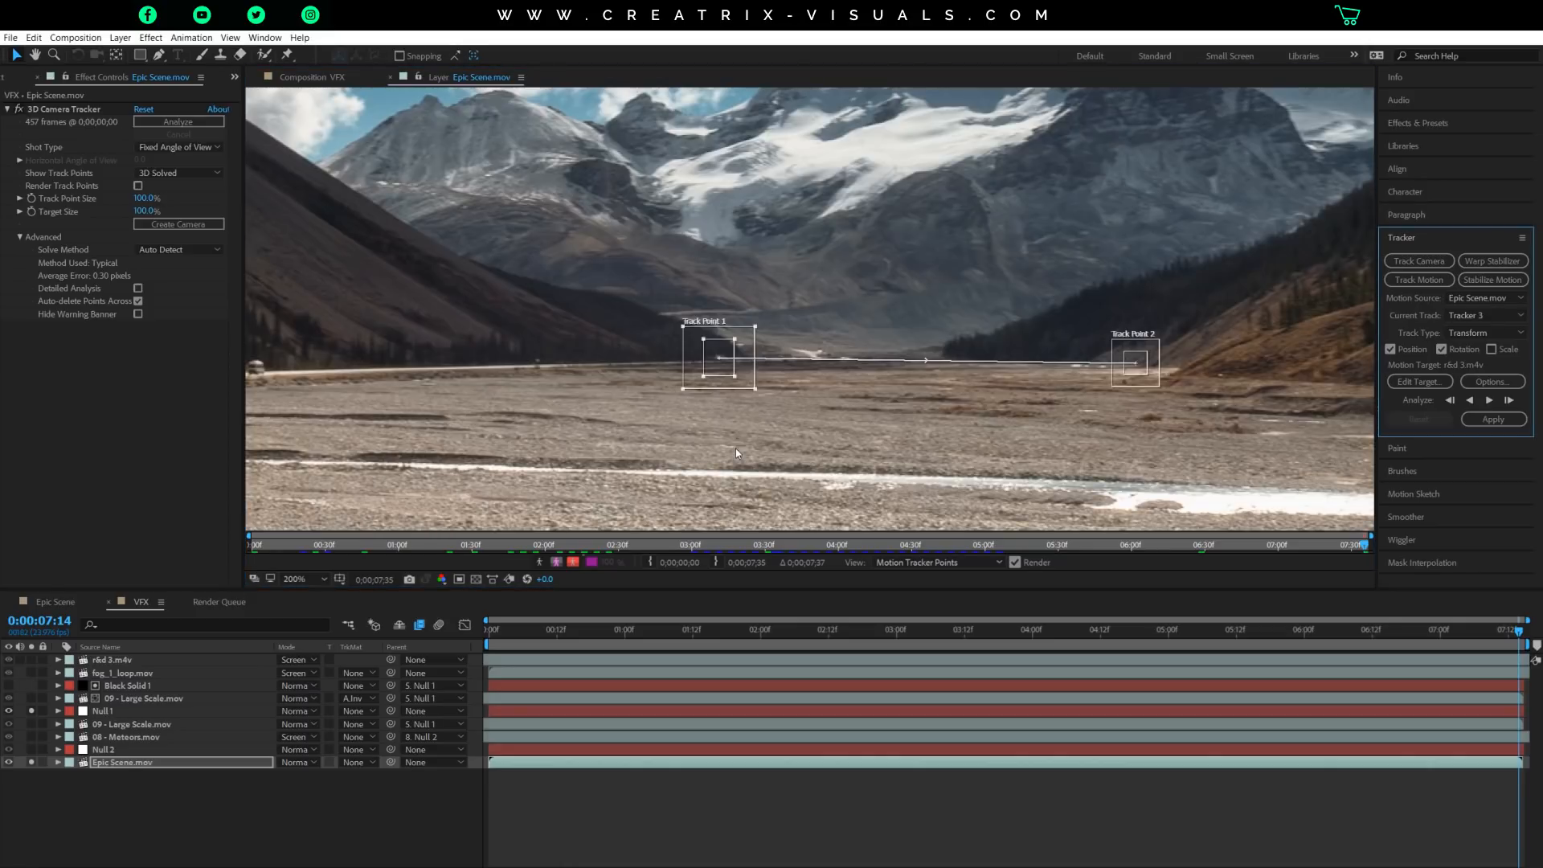
# Enlarge Track Point 2's search region and shift both track points closer to the contrasting slope edges at the valley opening.
pyautogui.moveTo(1003, 397); pyautogui.dragTo(892, 418)
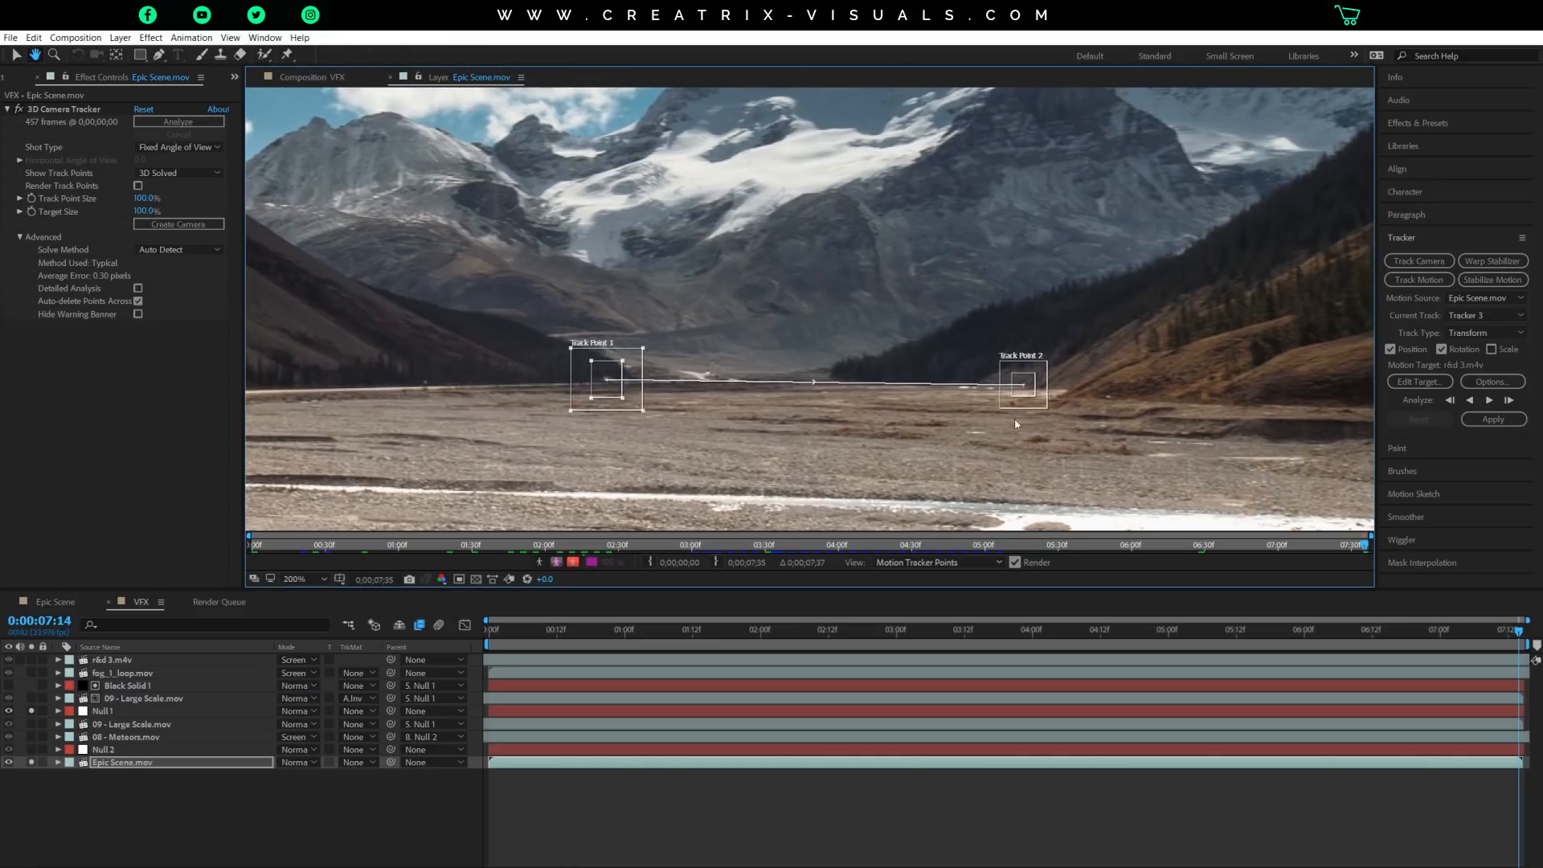
pyautogui.press('v')
pyautogui.moveTo(1011, 393); pyautogui.dragTo(979, 378)
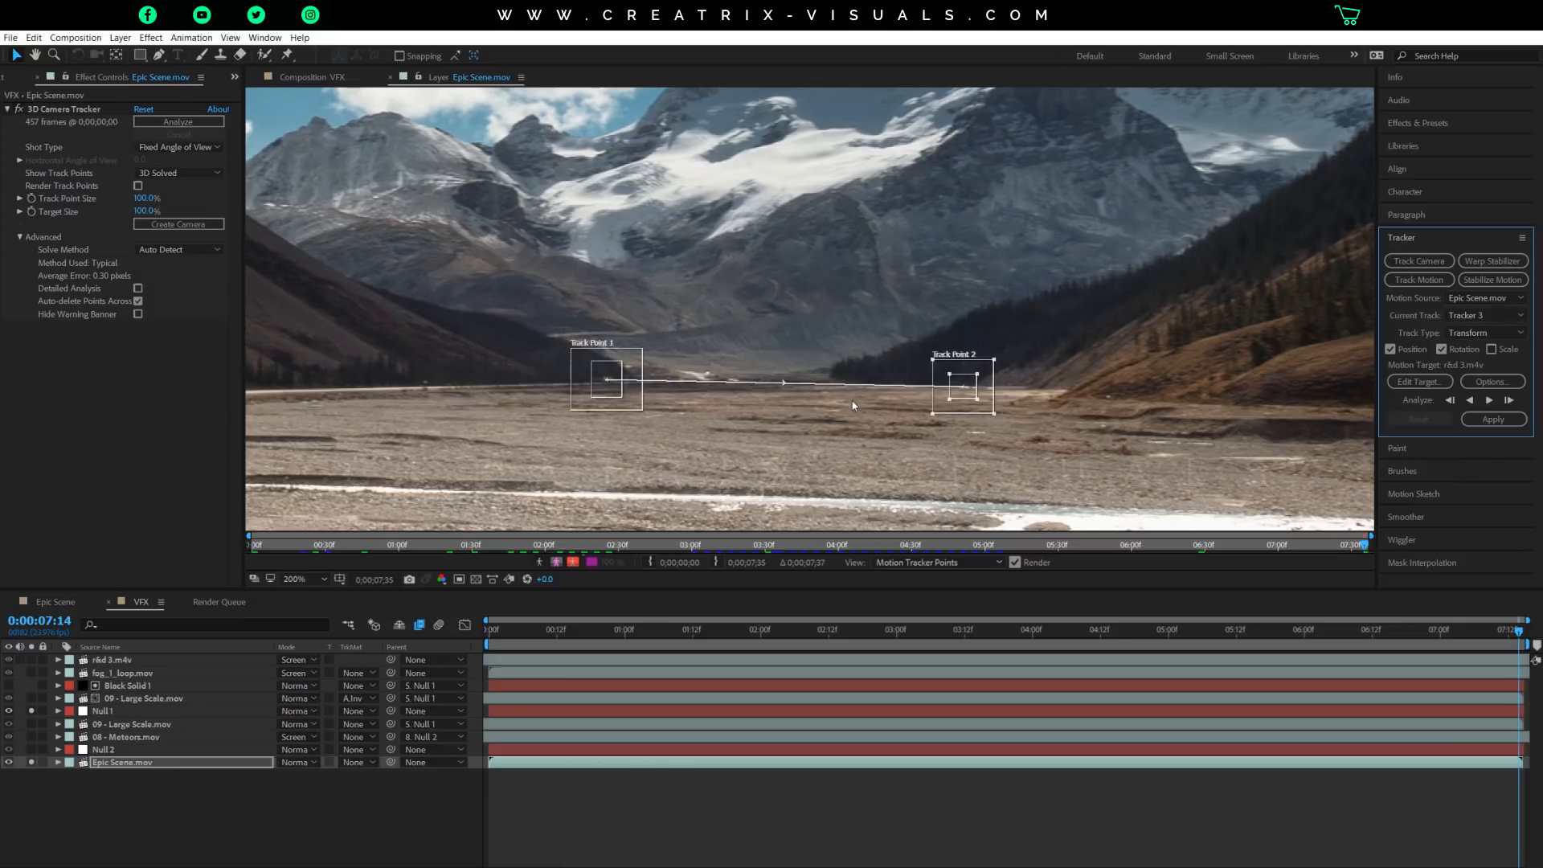
pyautogui.moveTo(613, 390); pyautogui.dragTo(632, 380)
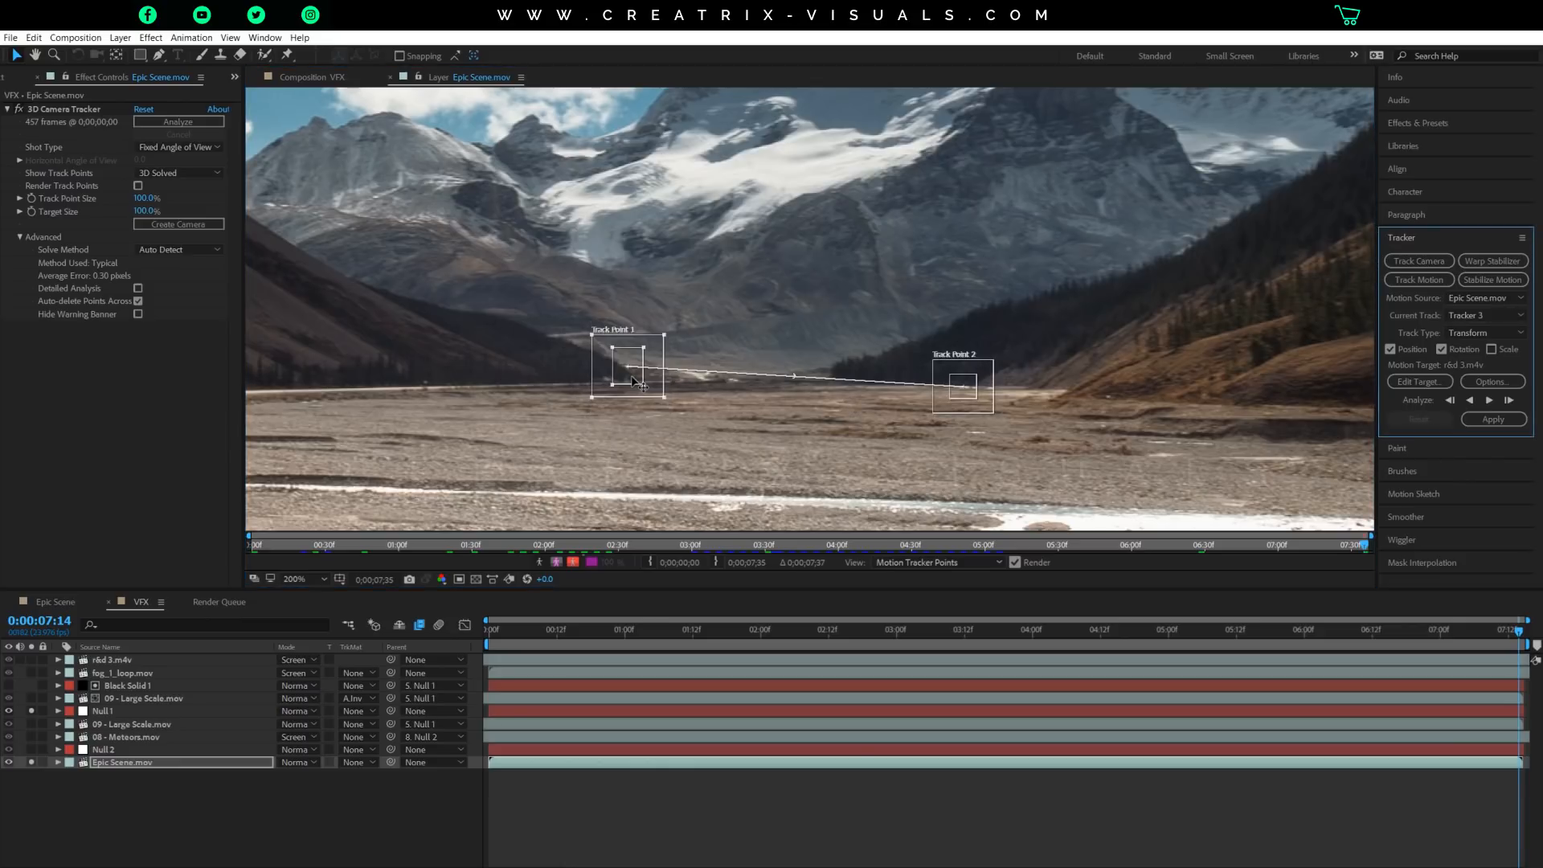
pyautogui.scroll(-1, 1017, 408)
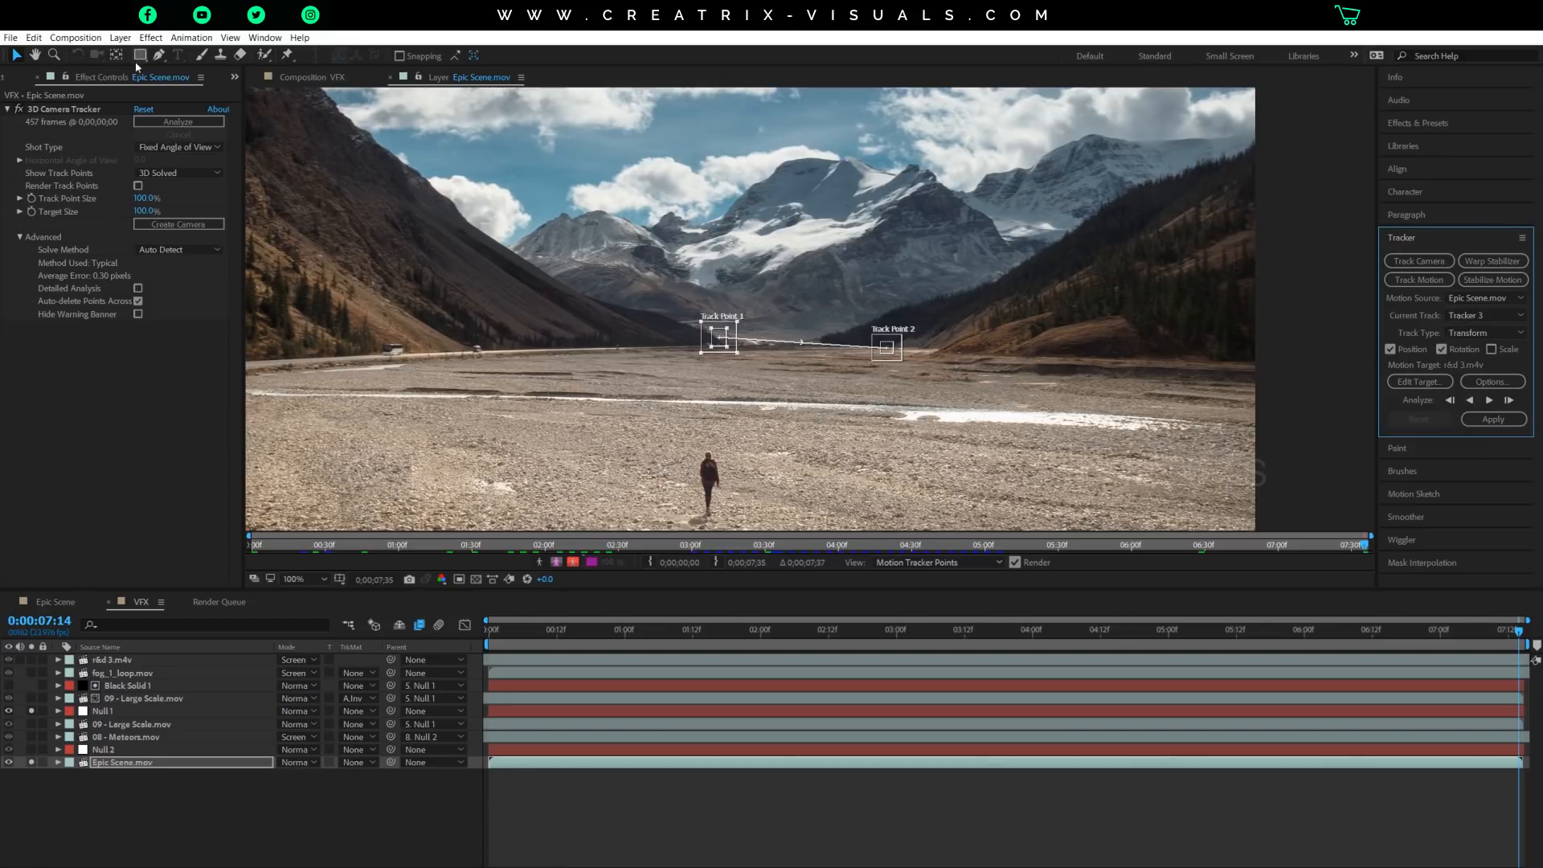
# Close the Epic Scene.mov layer view and reveal the Position keyframes of Null 1 in the VFX composition.
pyautogui.click(151, 38)
pyautogui.moveTo(121, 38)
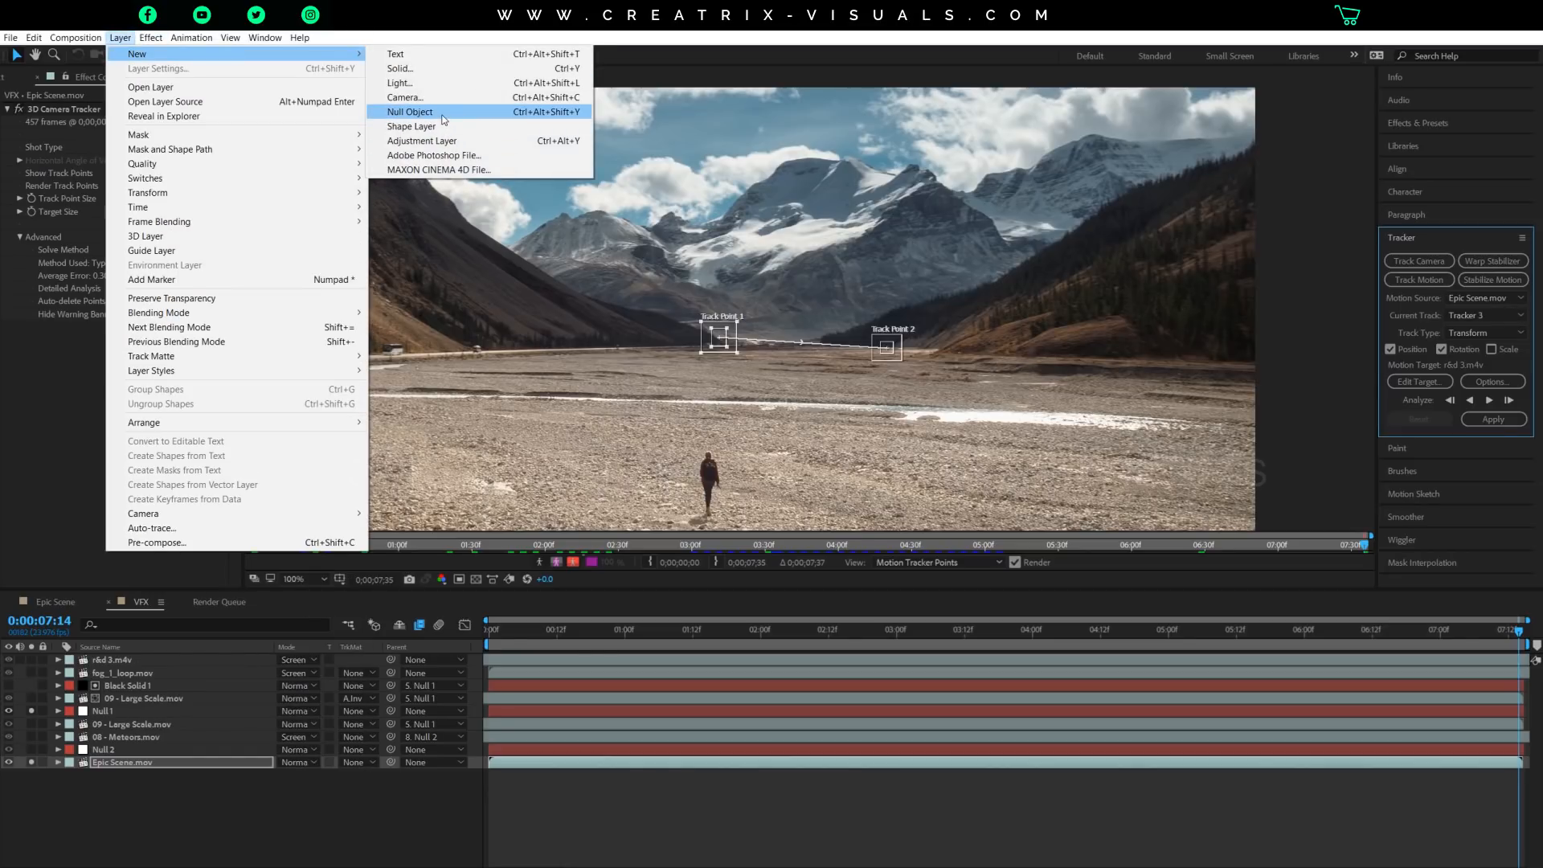
pyautogui.click(125, 712)
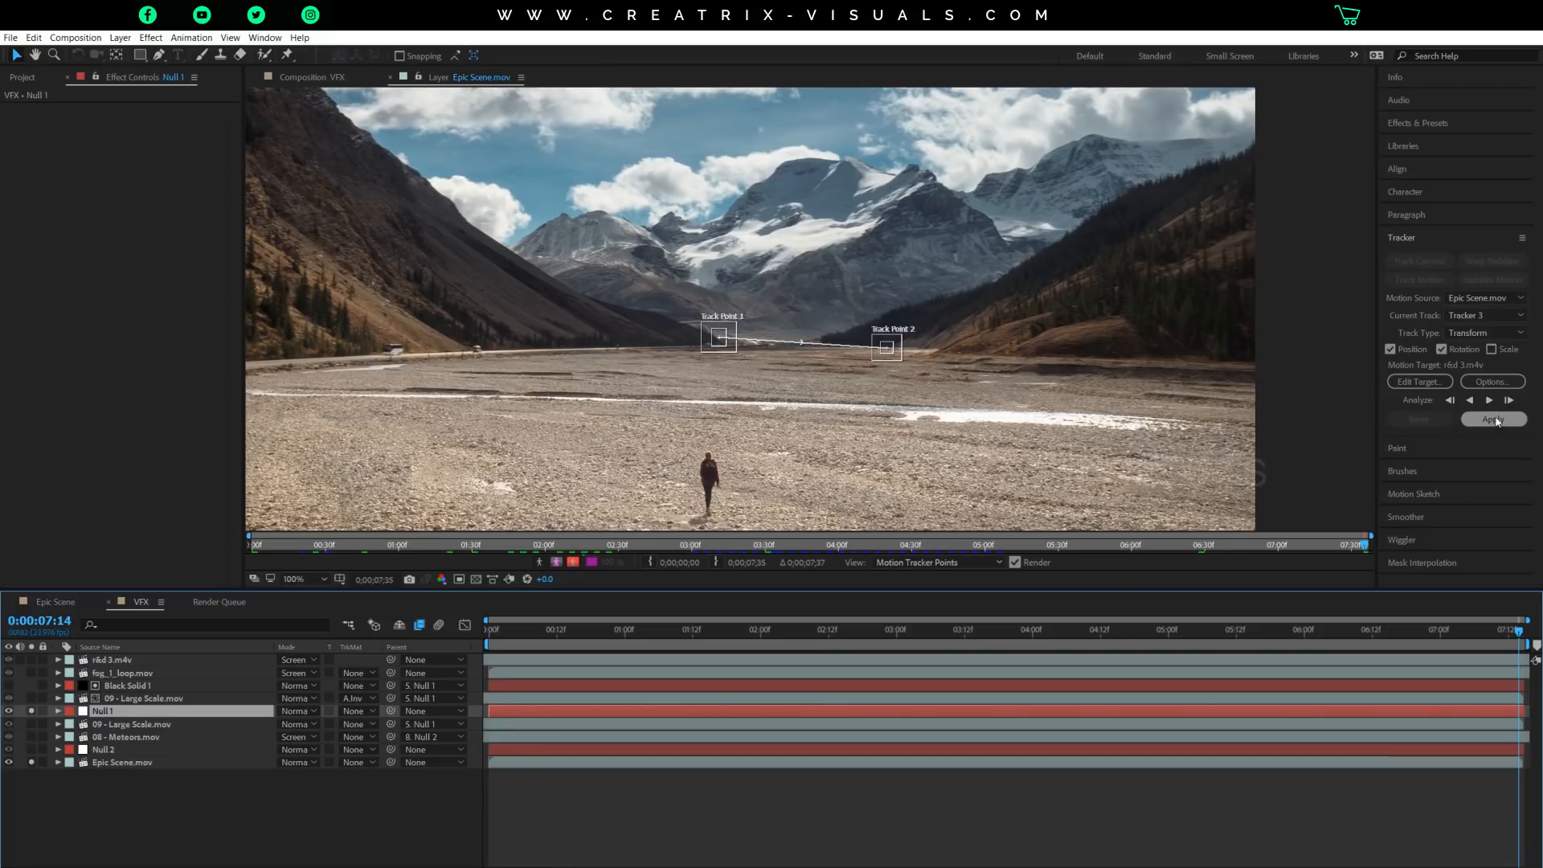
pyautogui.click(390, 77)
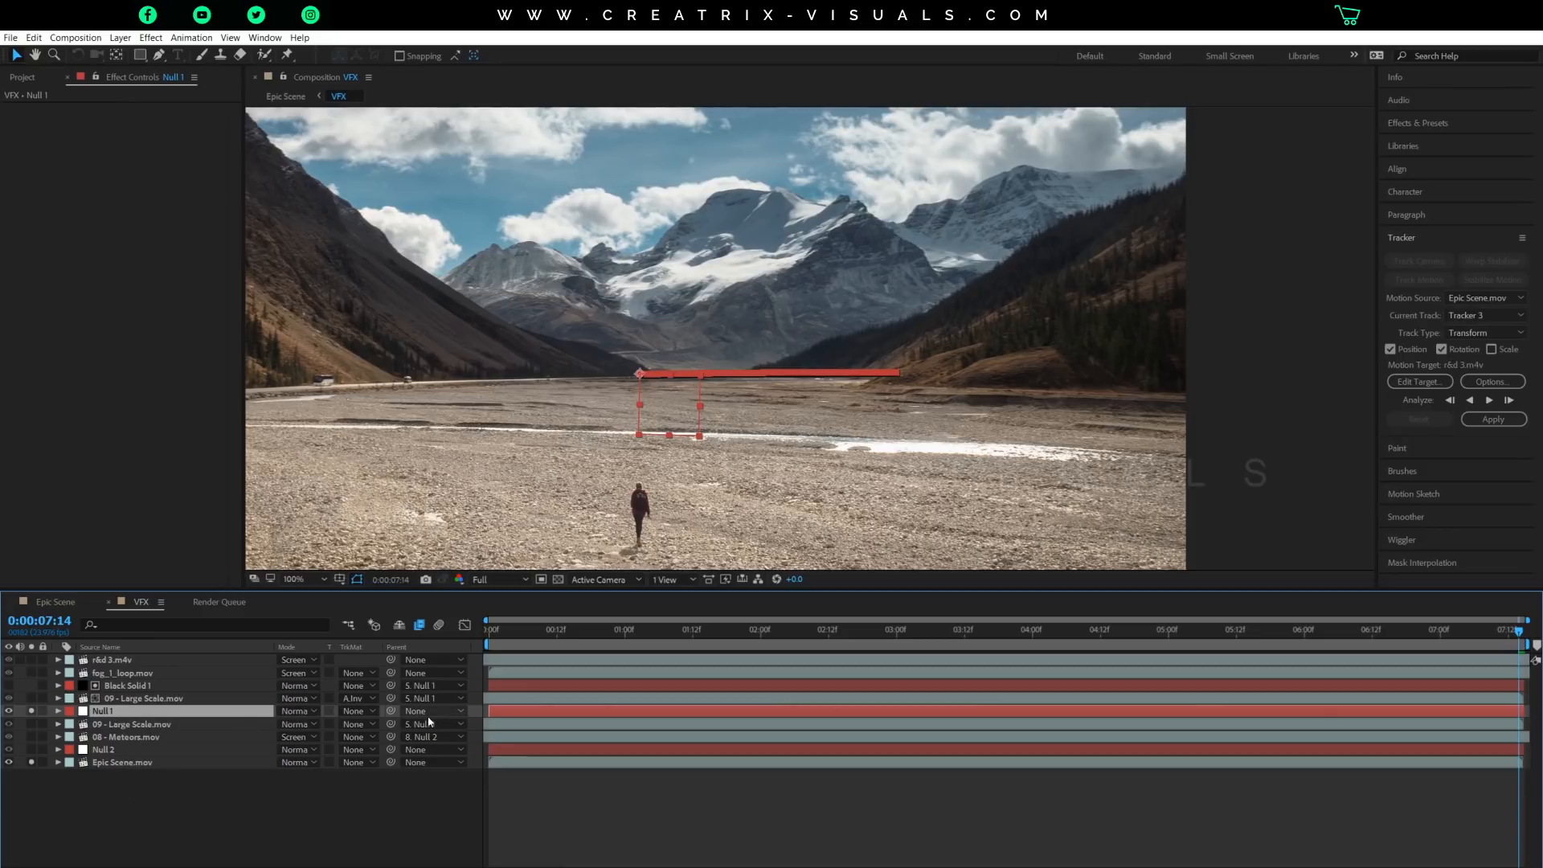
pyautogui.press('p')
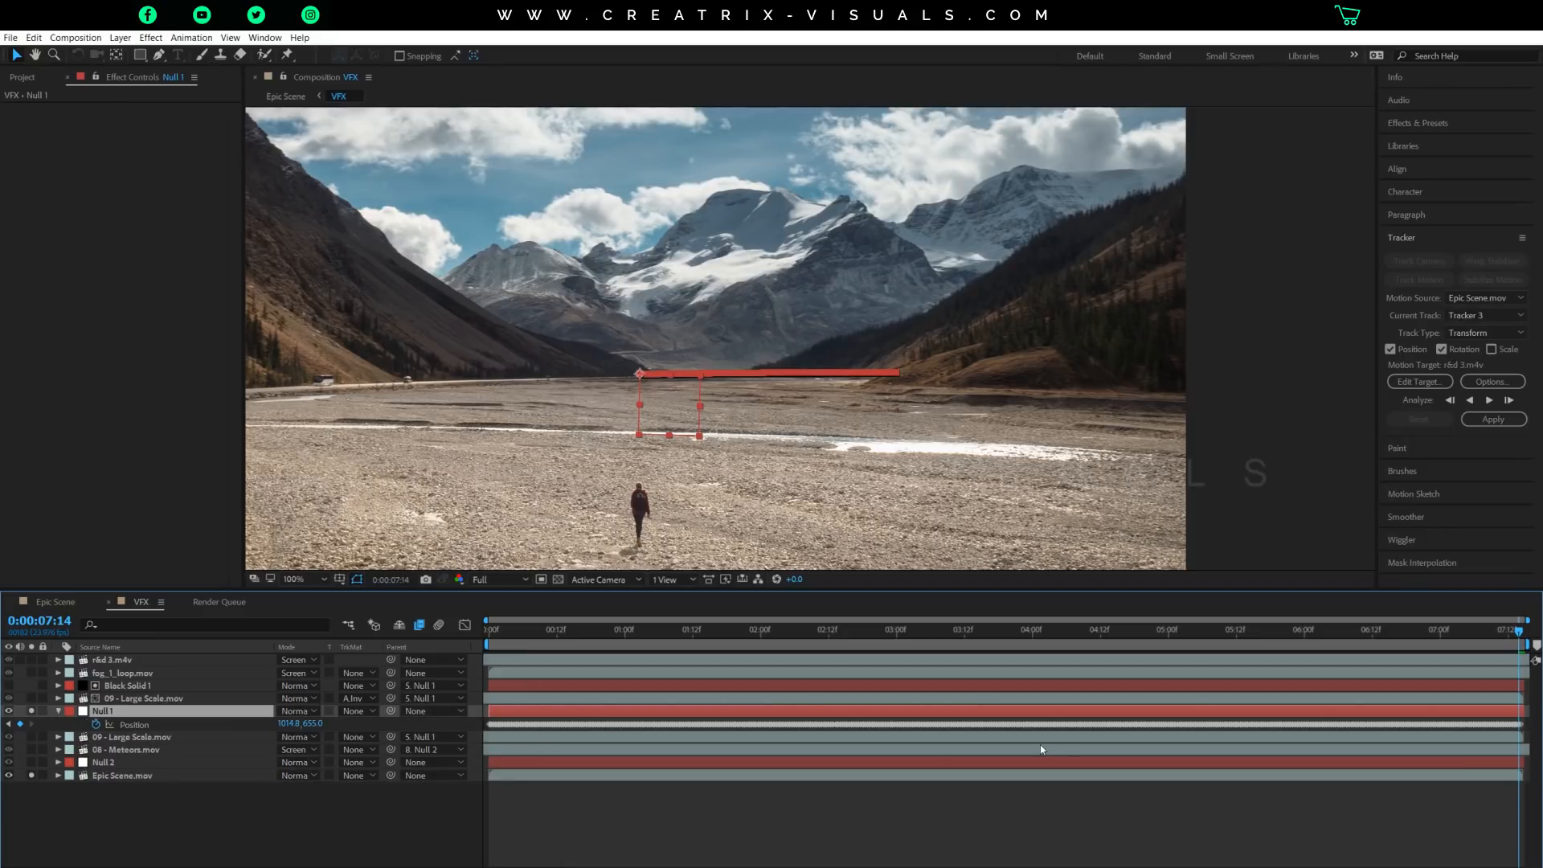
# Check Null 1's keyframed position across the shot back to the first frame and collapse its properties.
pyautogui.moveTo(1195, 640); pyautogui.dragTo(948, 634)
pyautogui.click(574, 632)
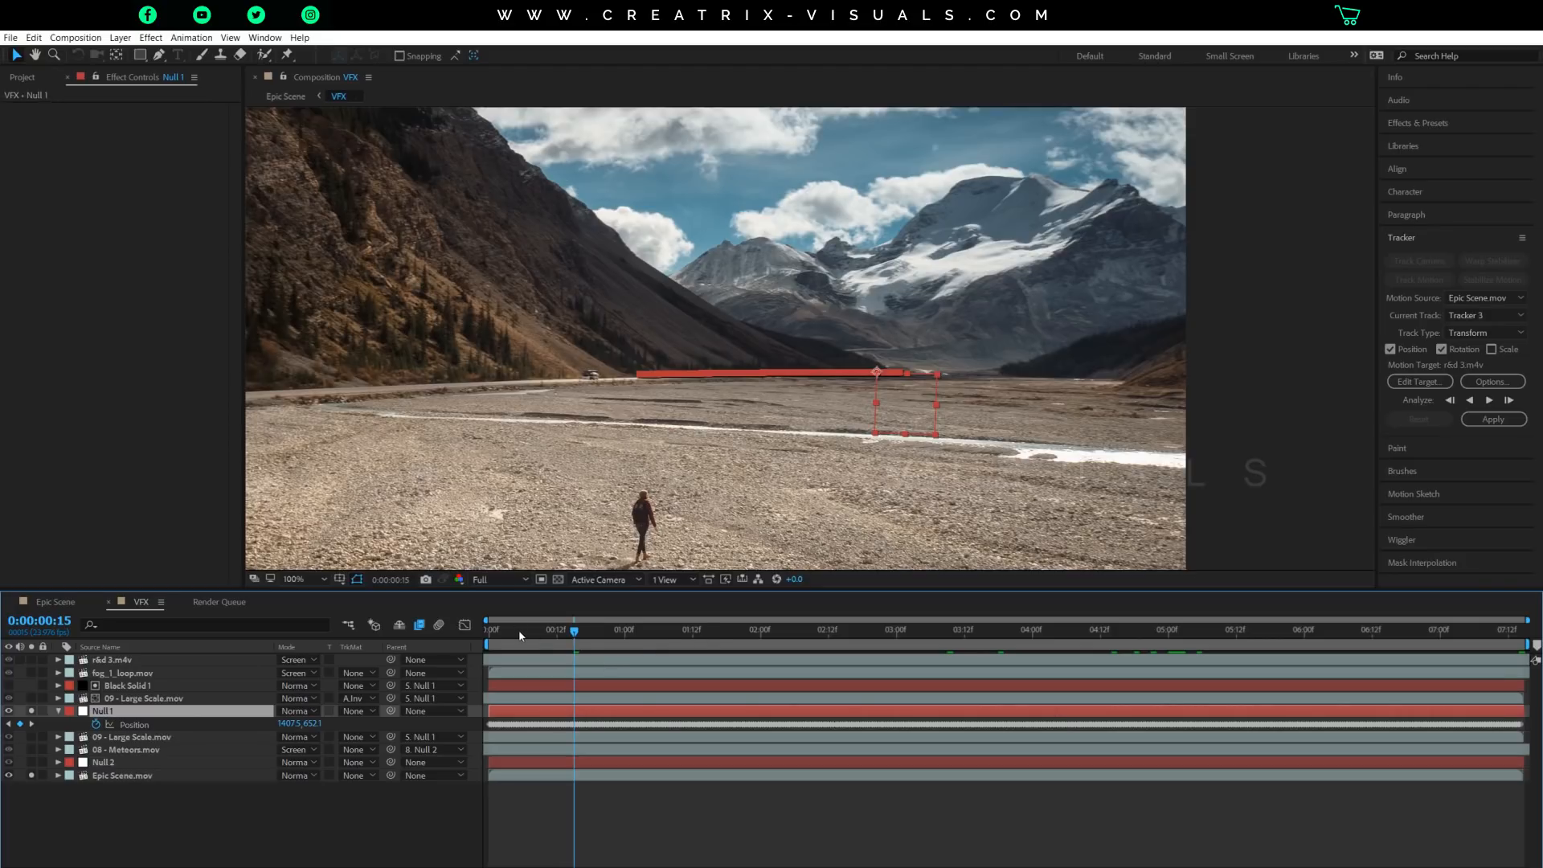
pyautogui.click(487, 638)
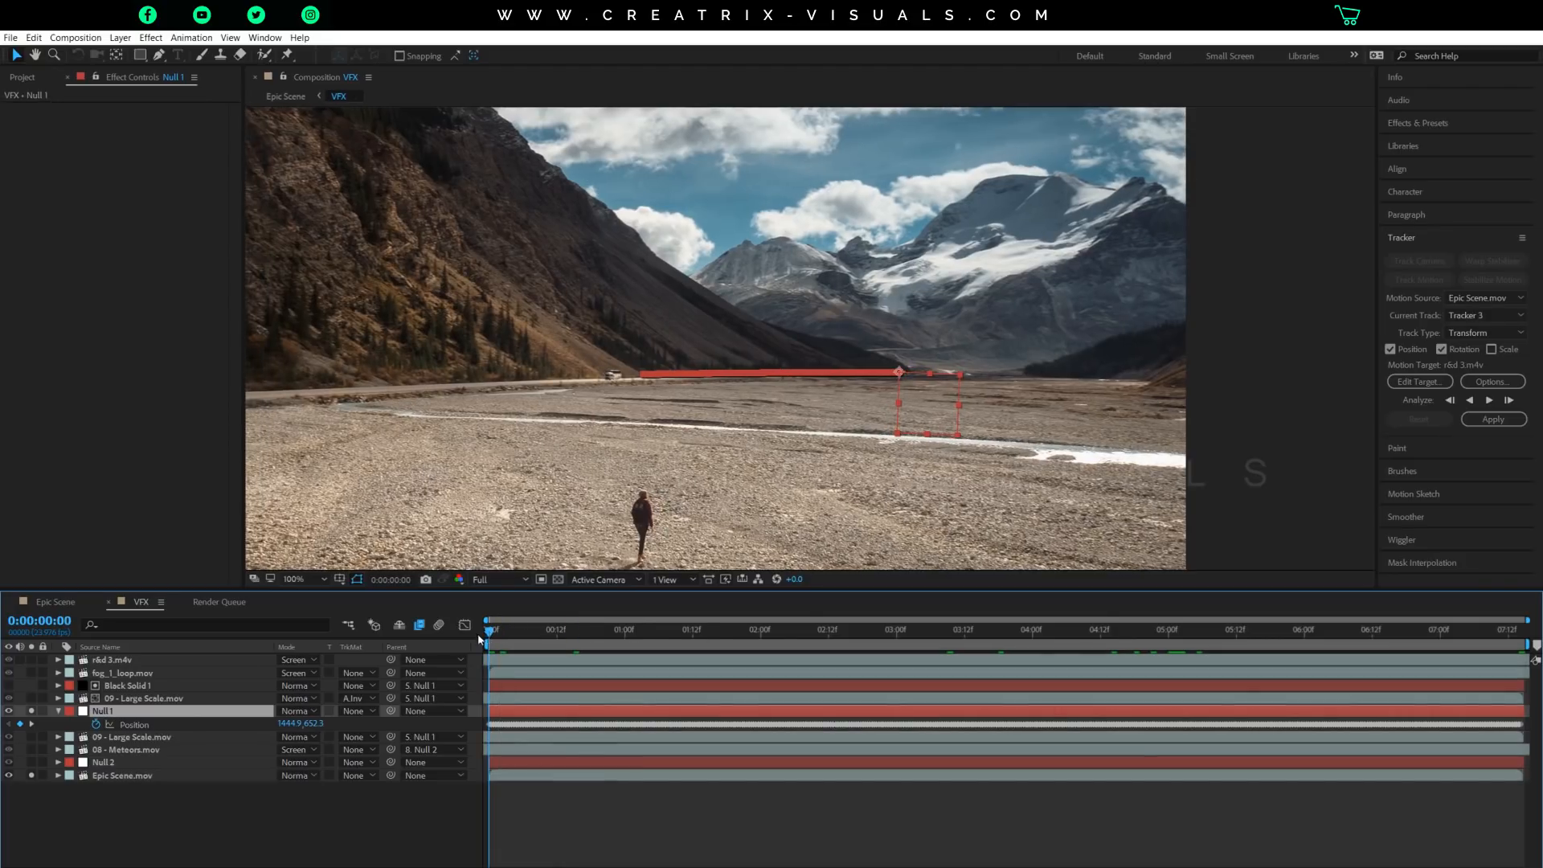
pyautogui.click(59, 711)
pyautogui.click(131, 717)
pyautogui.scroll(-1, 639, 452)
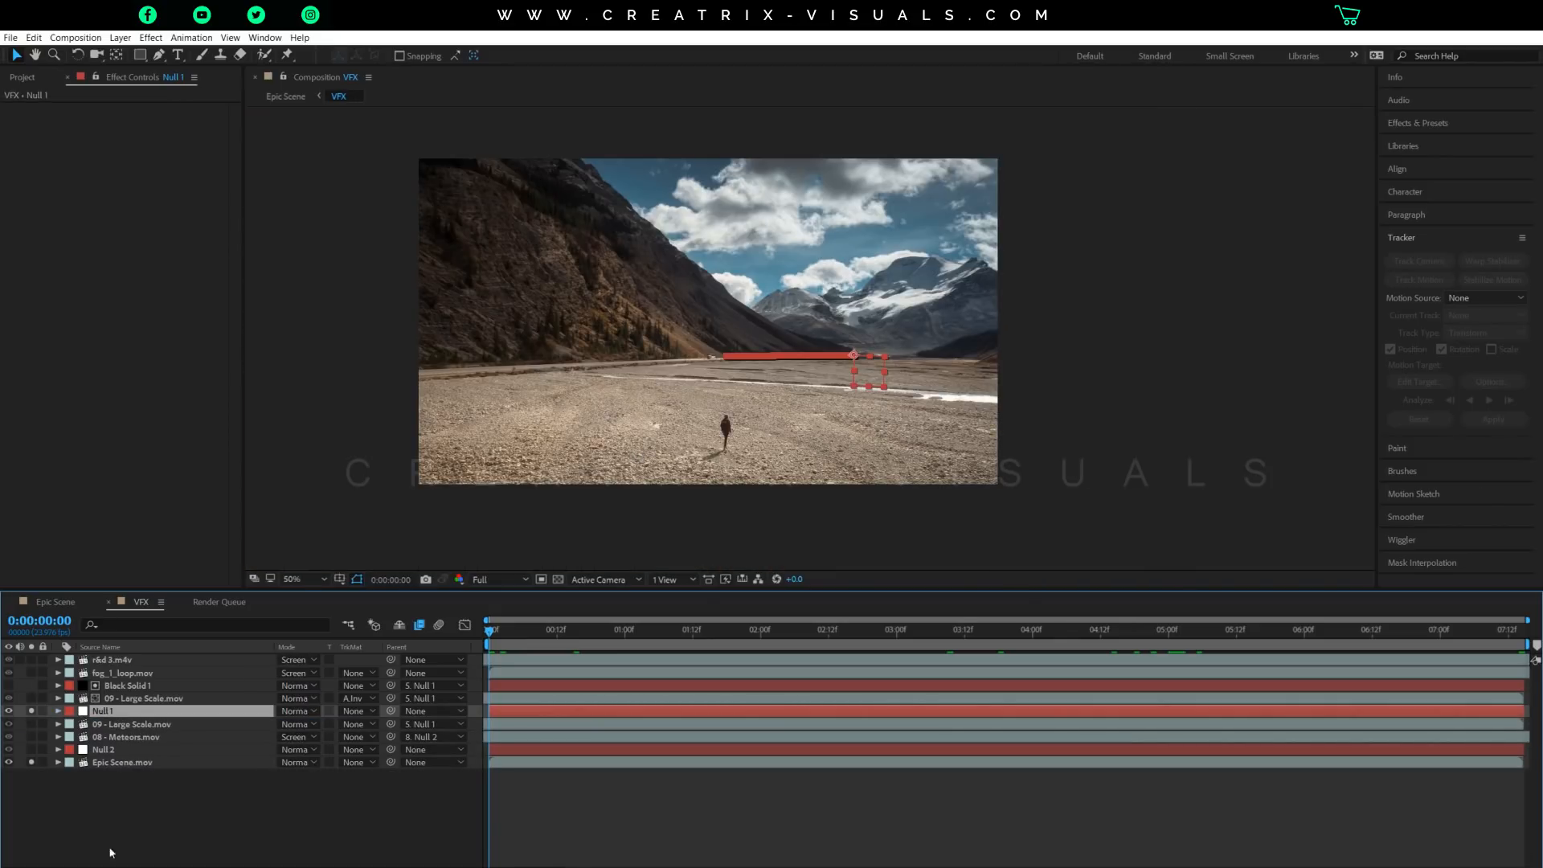
# Solo Null 2 alongside Null 1 and the Epic Scene.mov footage, reselect Null 1 and fit the composition in the viewer.
pyautogui.click(121, 749)
pyautogui.click(31, 749)
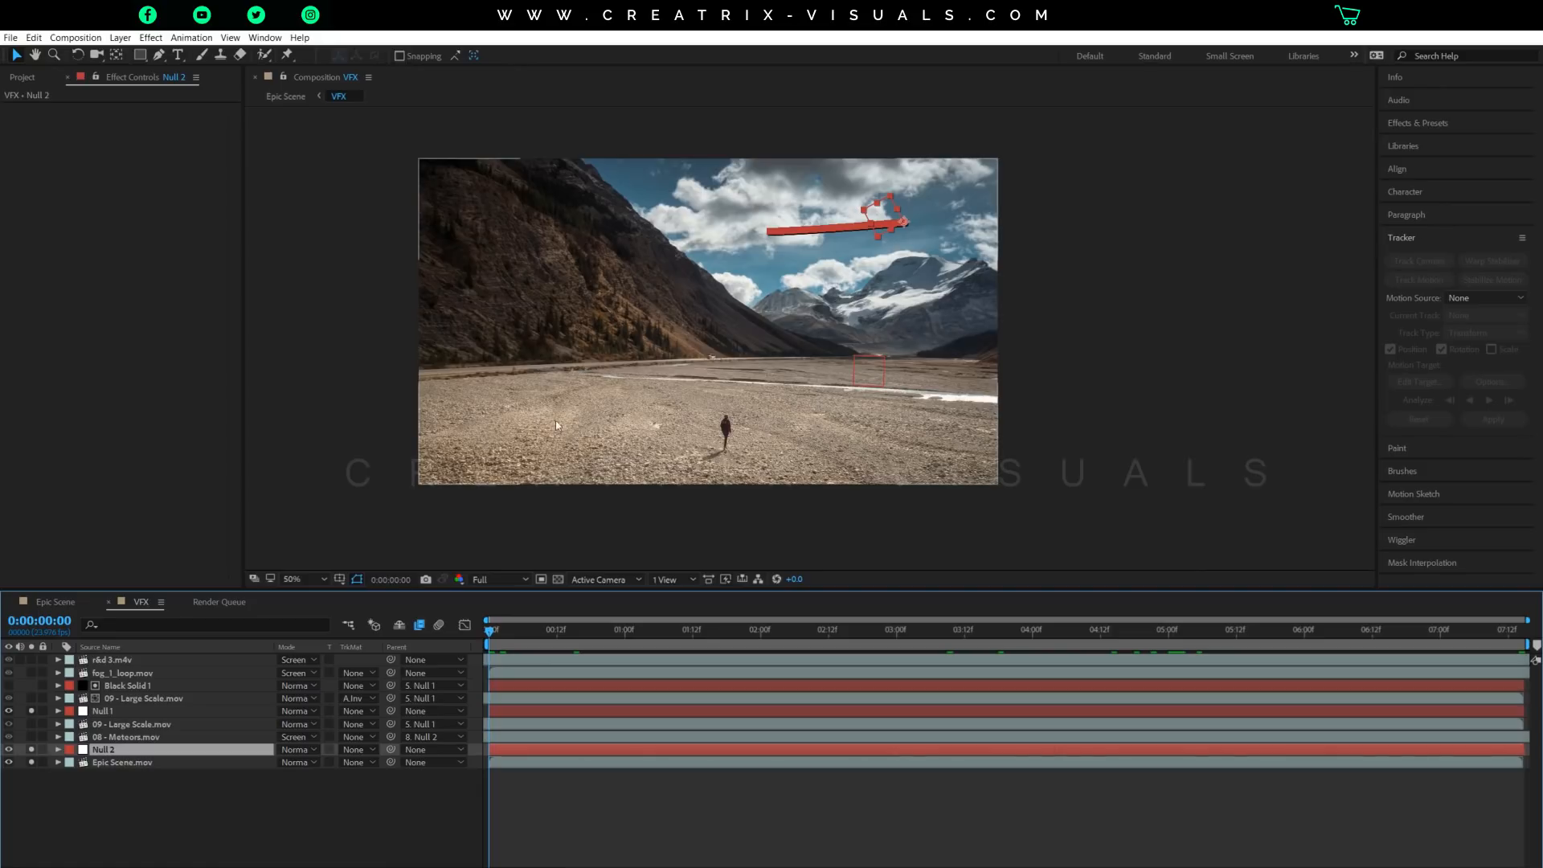
pyautogui.click(876, 358)
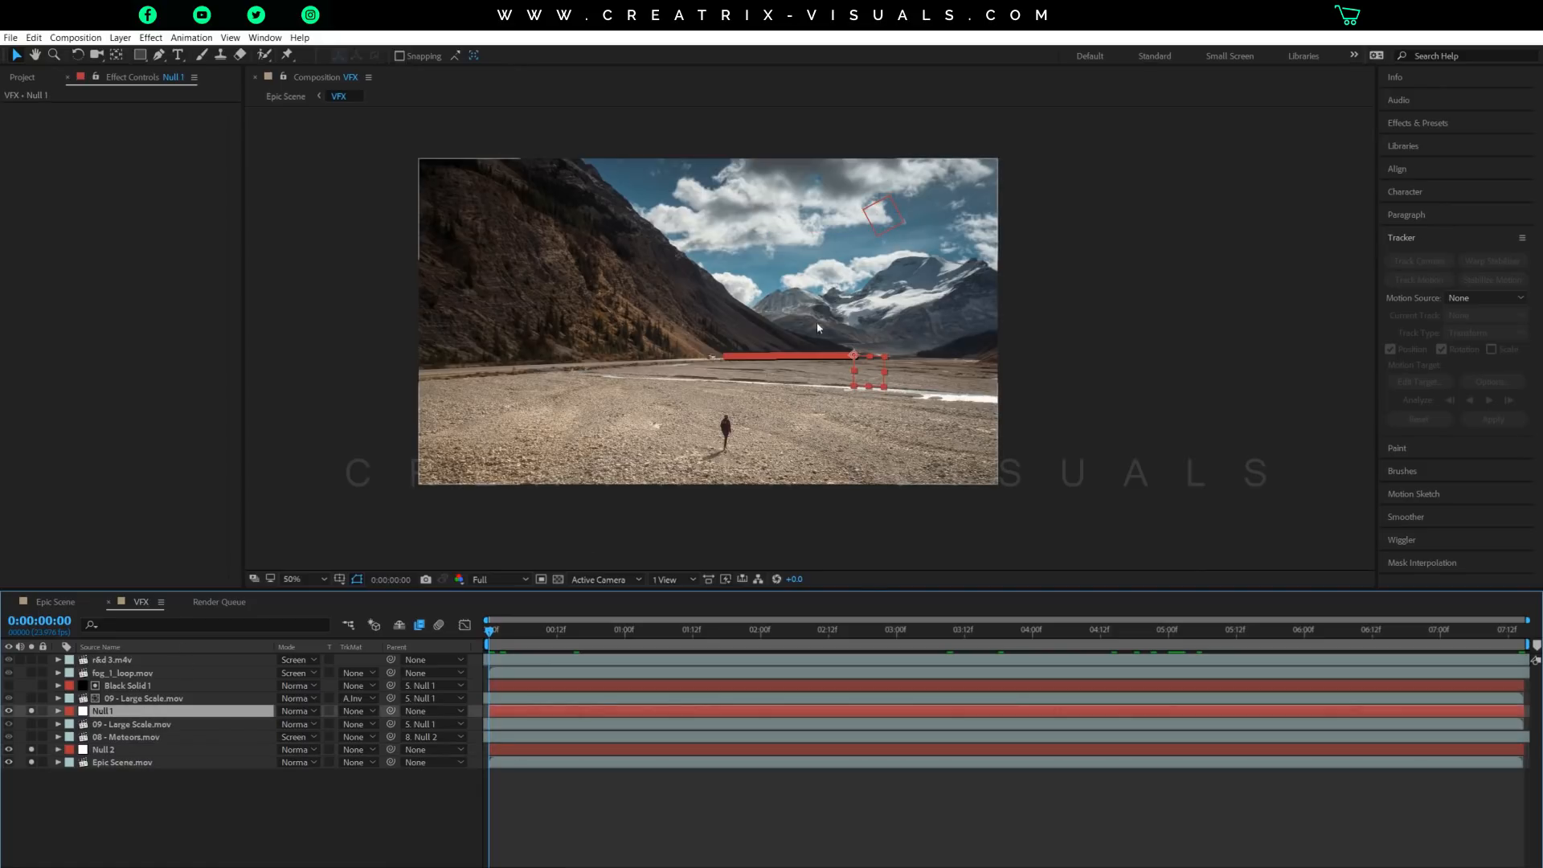
pyautogui.moveTo(831, 305); pyautogui.dragTo(929, 309)
pyautogui.click(290, 580)
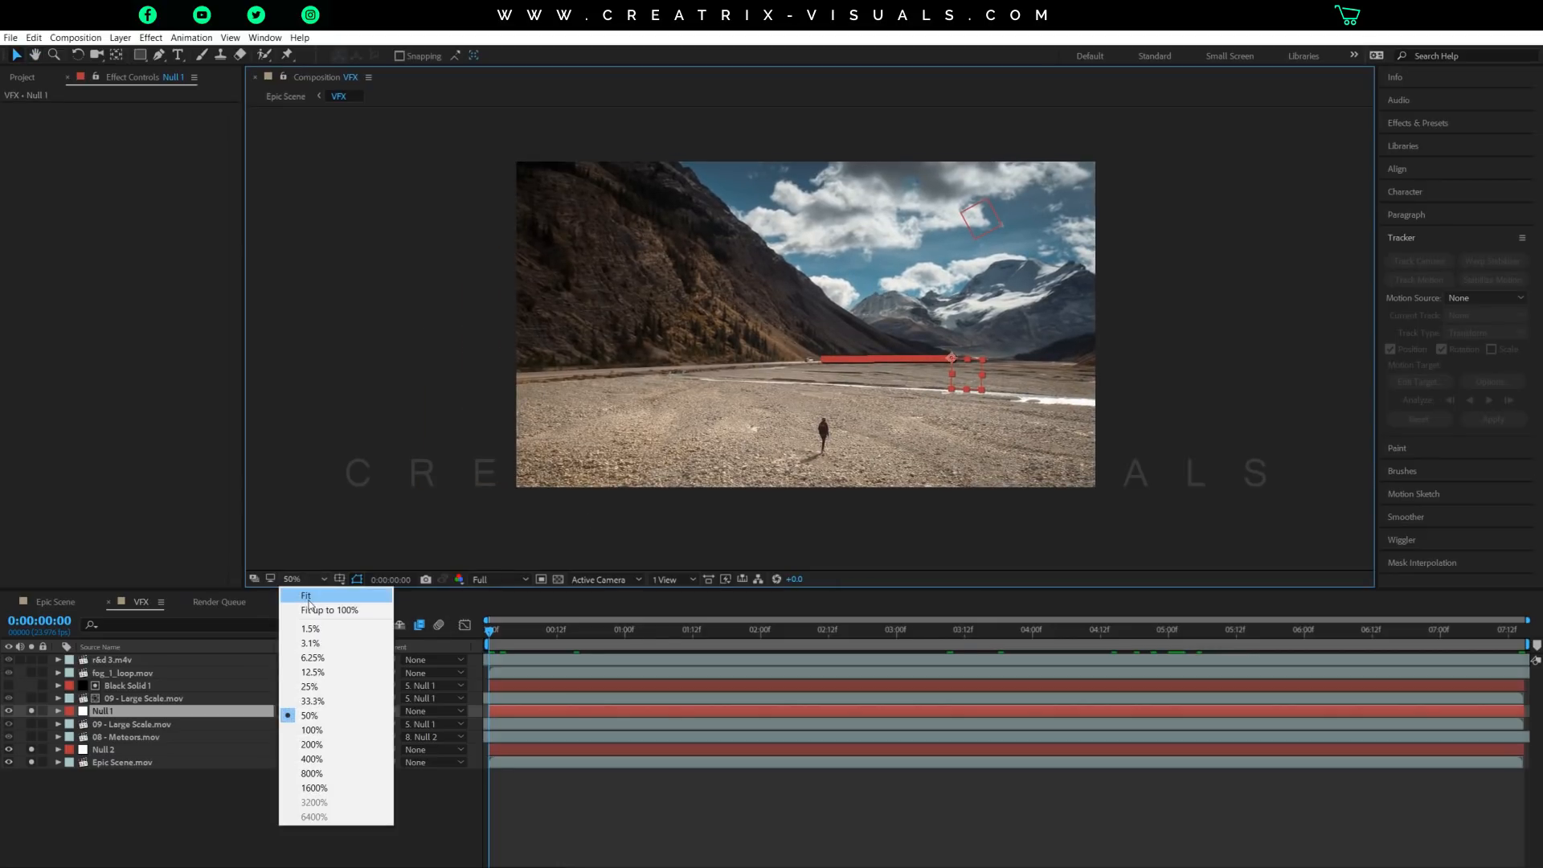
pyautogui.click(321, 606)
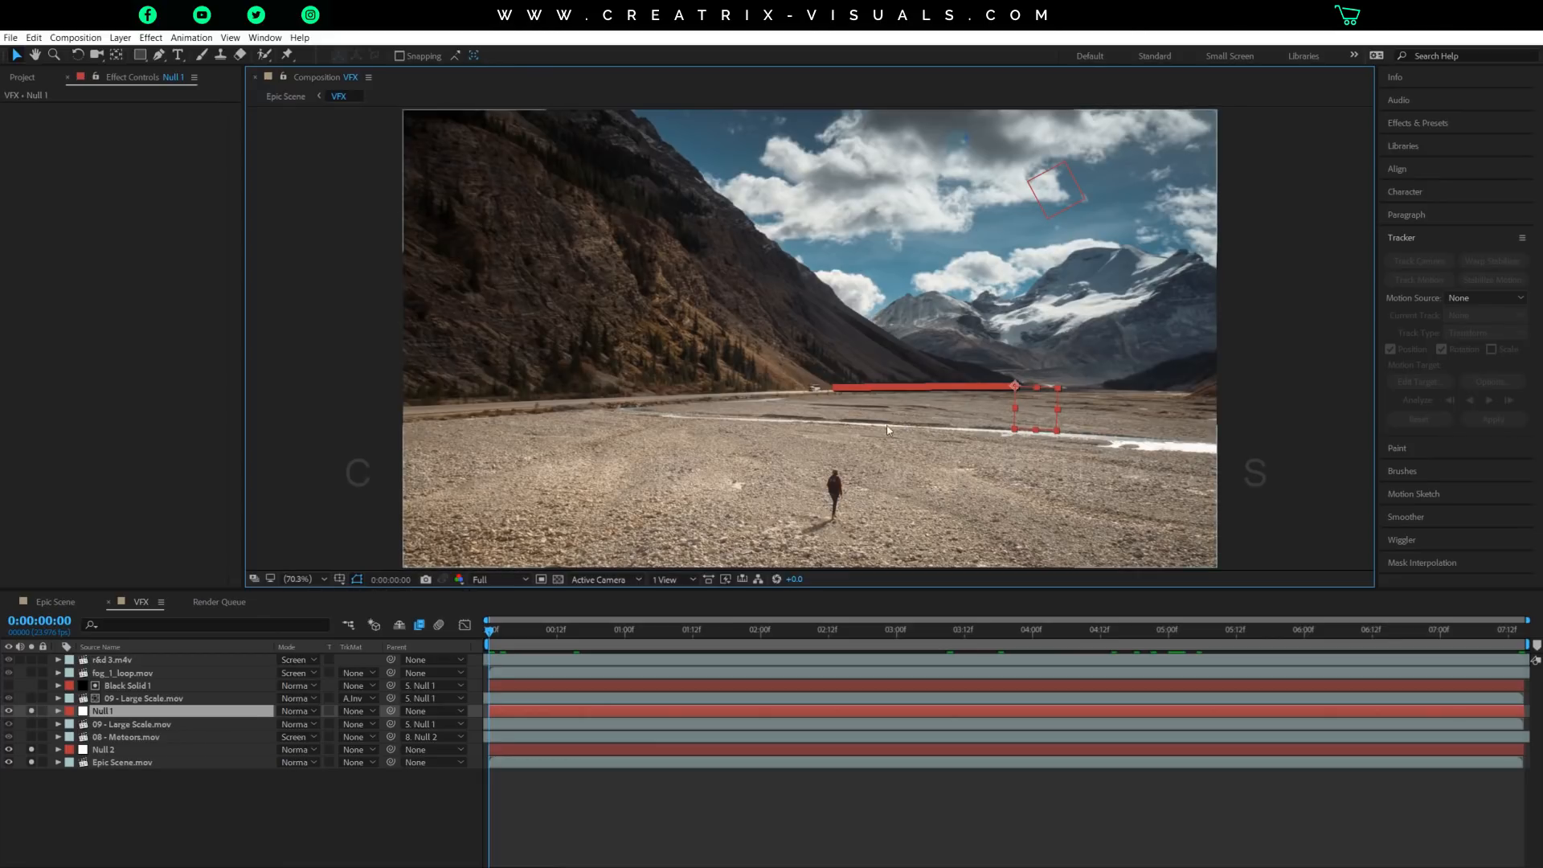
# Open the project's Assets folder and inspect the meteors, large-scale smoke, fog and fourth asset clips one by one.
pyautogui.click(23, 77)
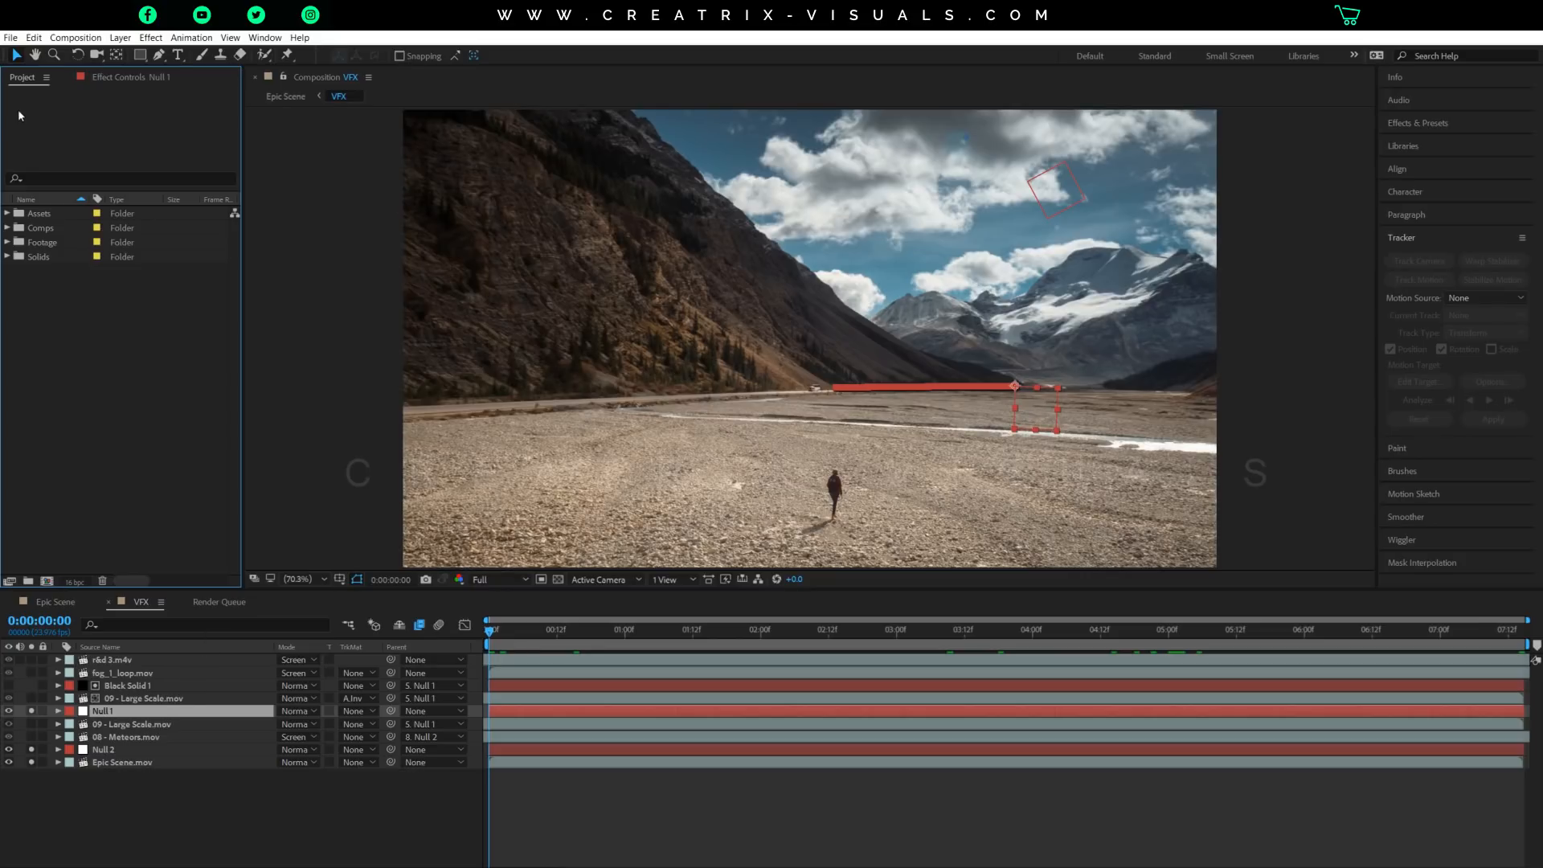
pyautogui.click(6, 213)
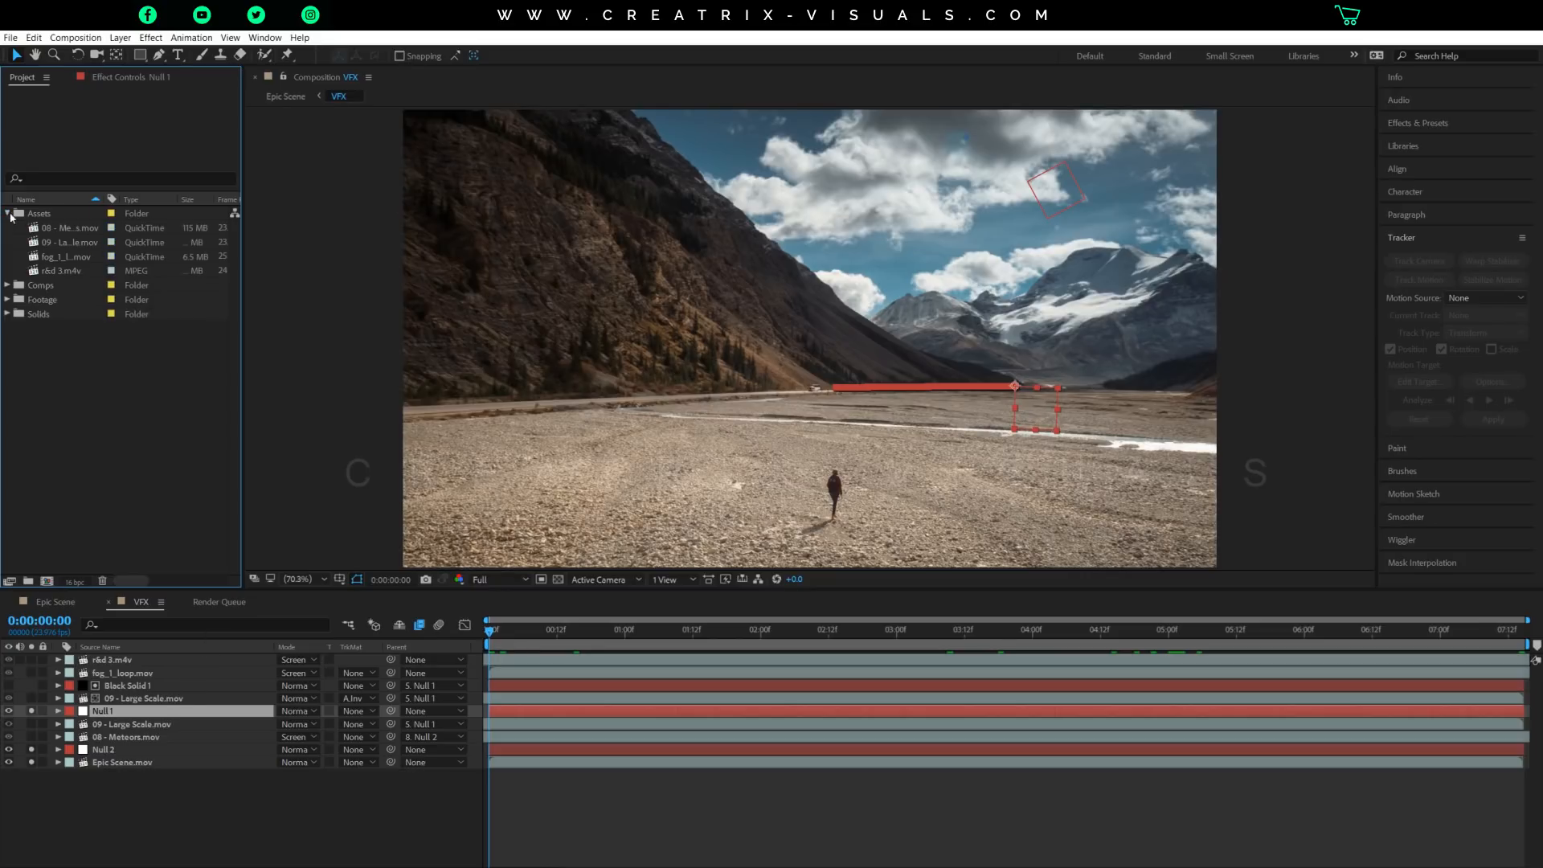
pyautogui.click(38, 215)
pyautogui.click(68, 232)
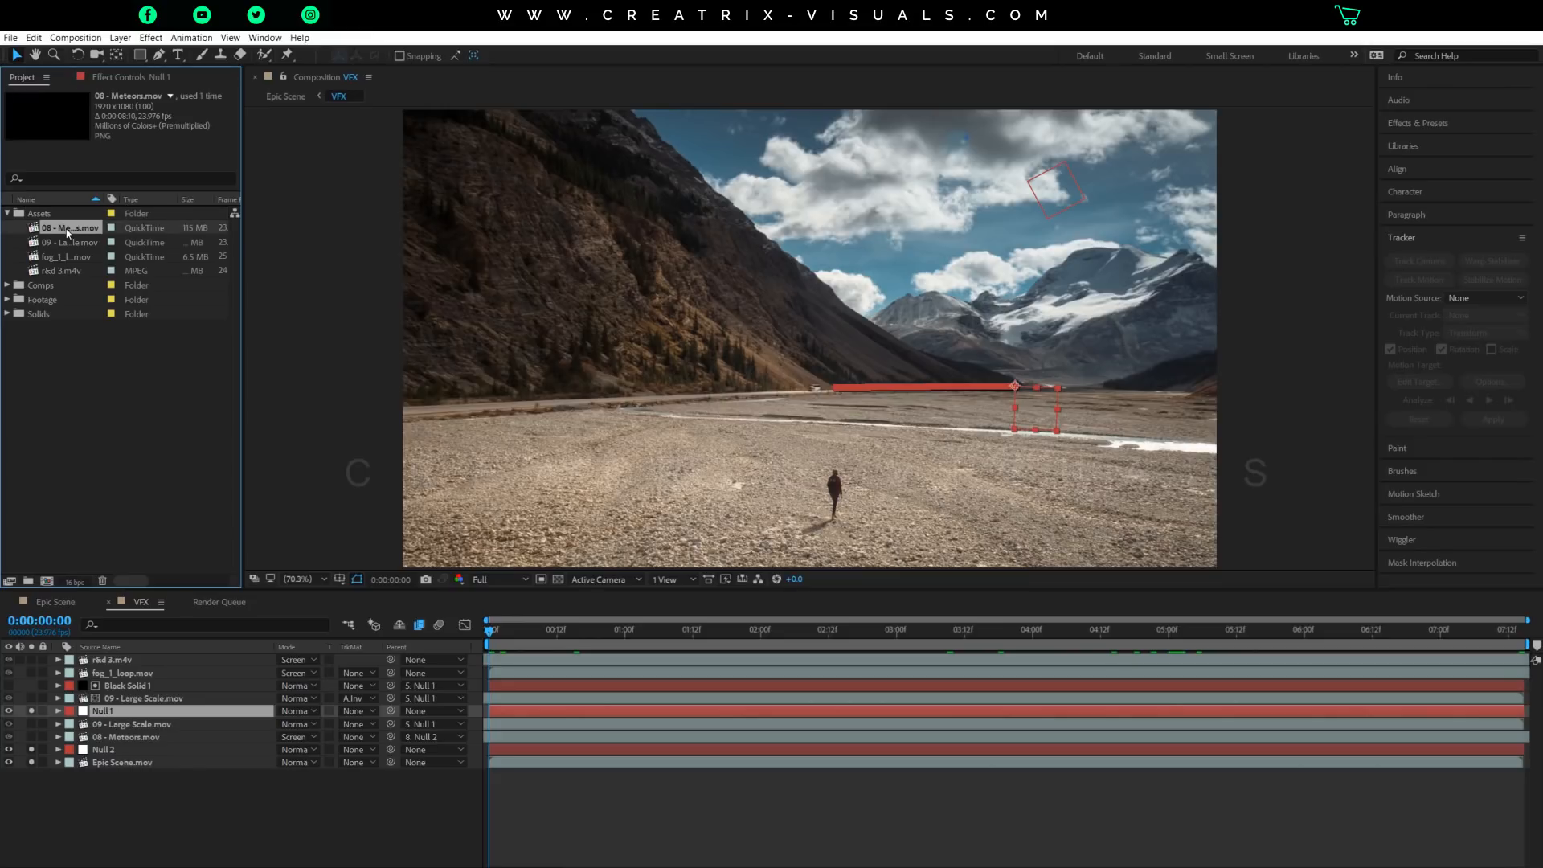
pyautogui.click(89, 247)
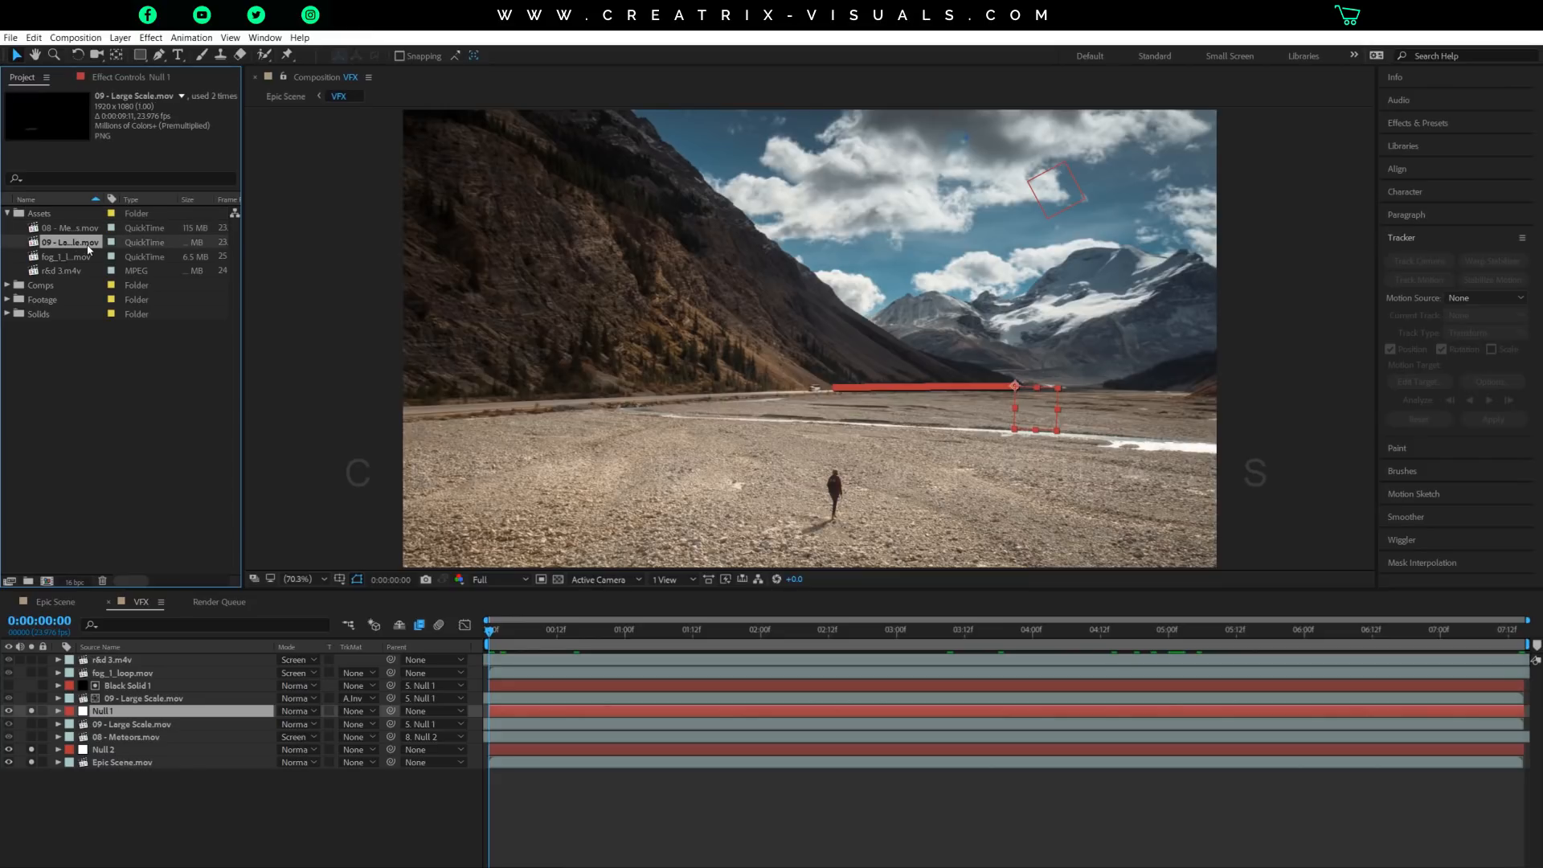
pyautogui.click(81, 257)
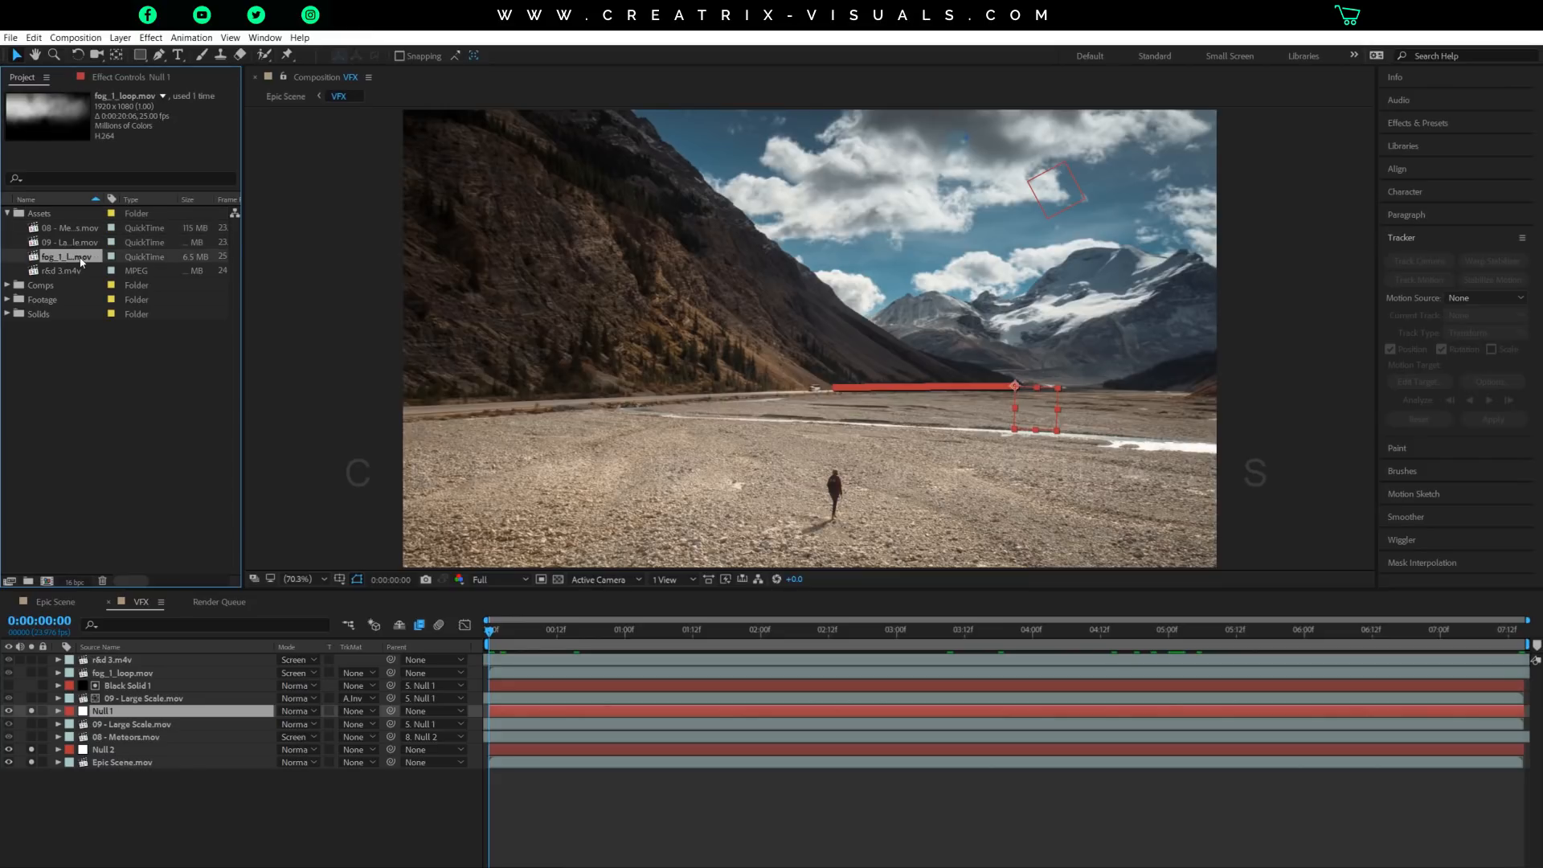
pyautogui.click(77, 270)
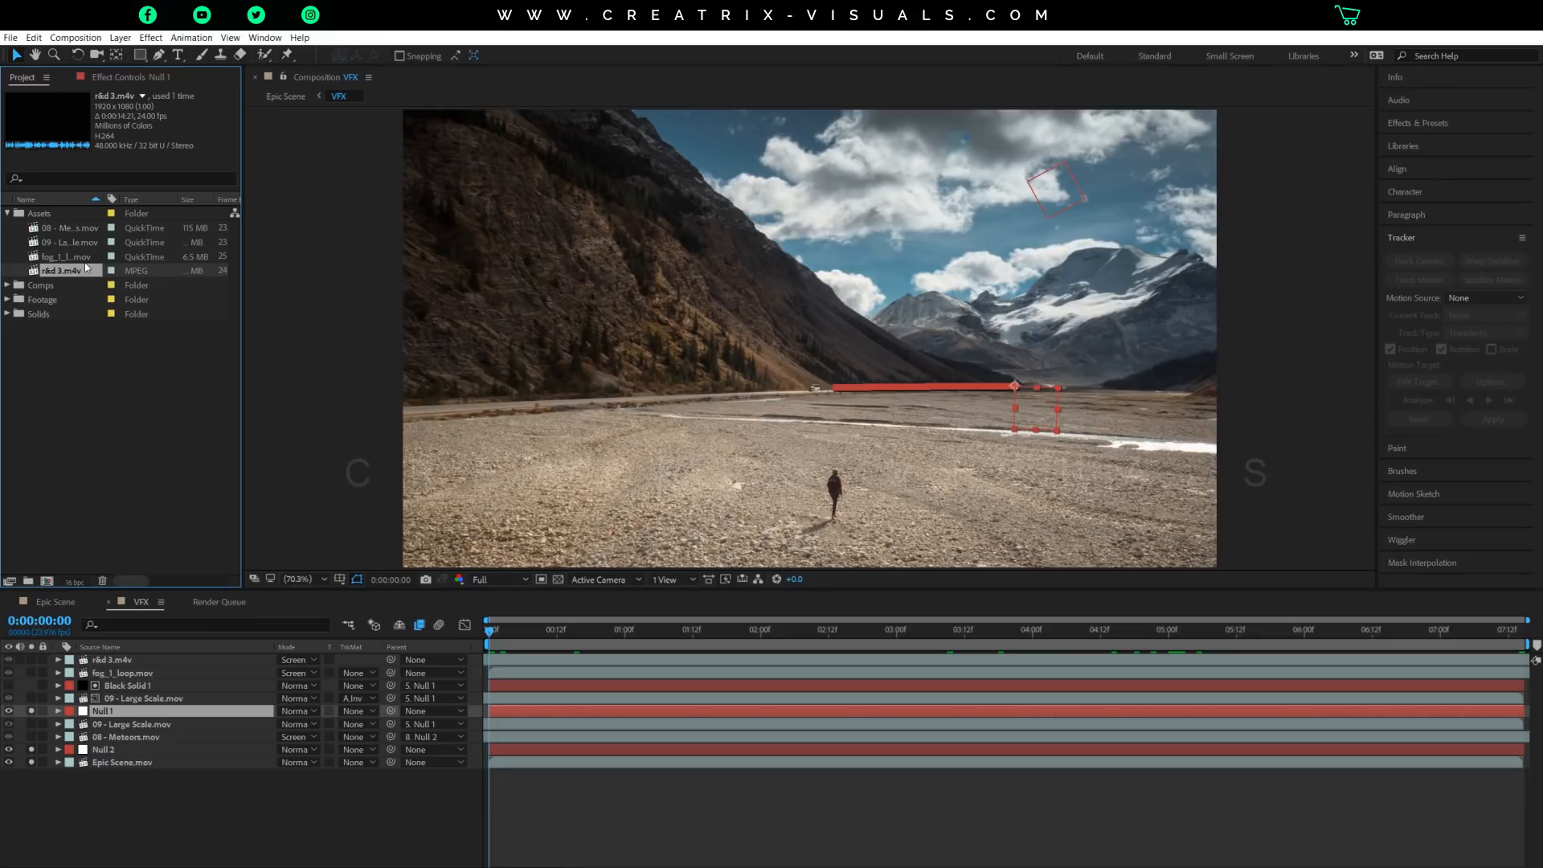
# Solo the upper 09 - Large Scale.mov layer and scrub through its smoke from the first frame to 0:00:02:03.
pyautogui.moveTo(730, 641); pyautogui.dragTo(487, 643)
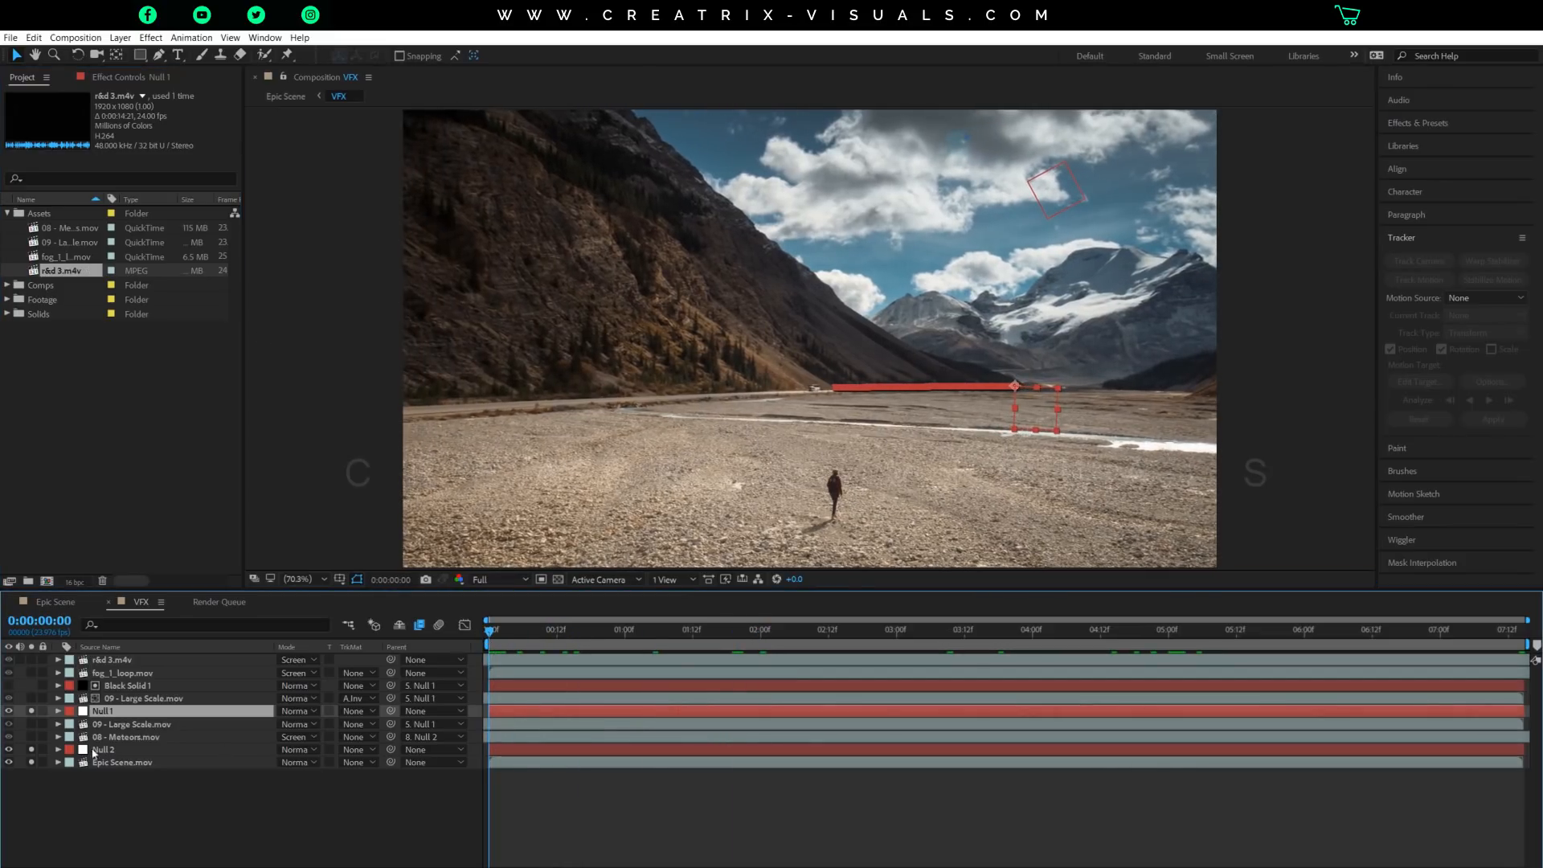
pyautogui.click(129, 699)
pyautogui.click(30, 698)
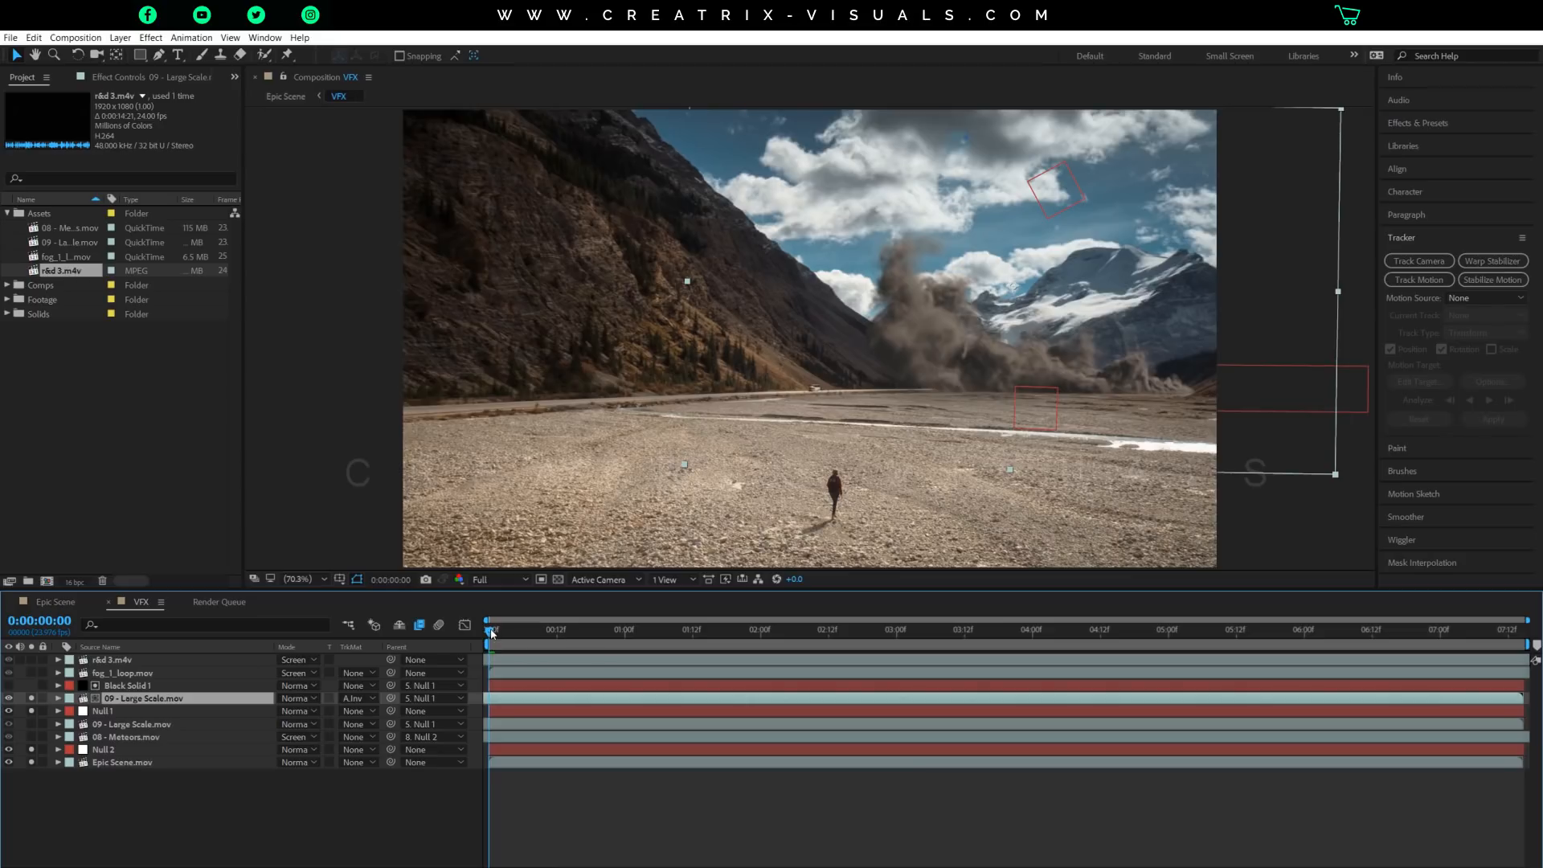
pyautogui.moveTo(499, 632); pyautogui.dragTo(553, 641)
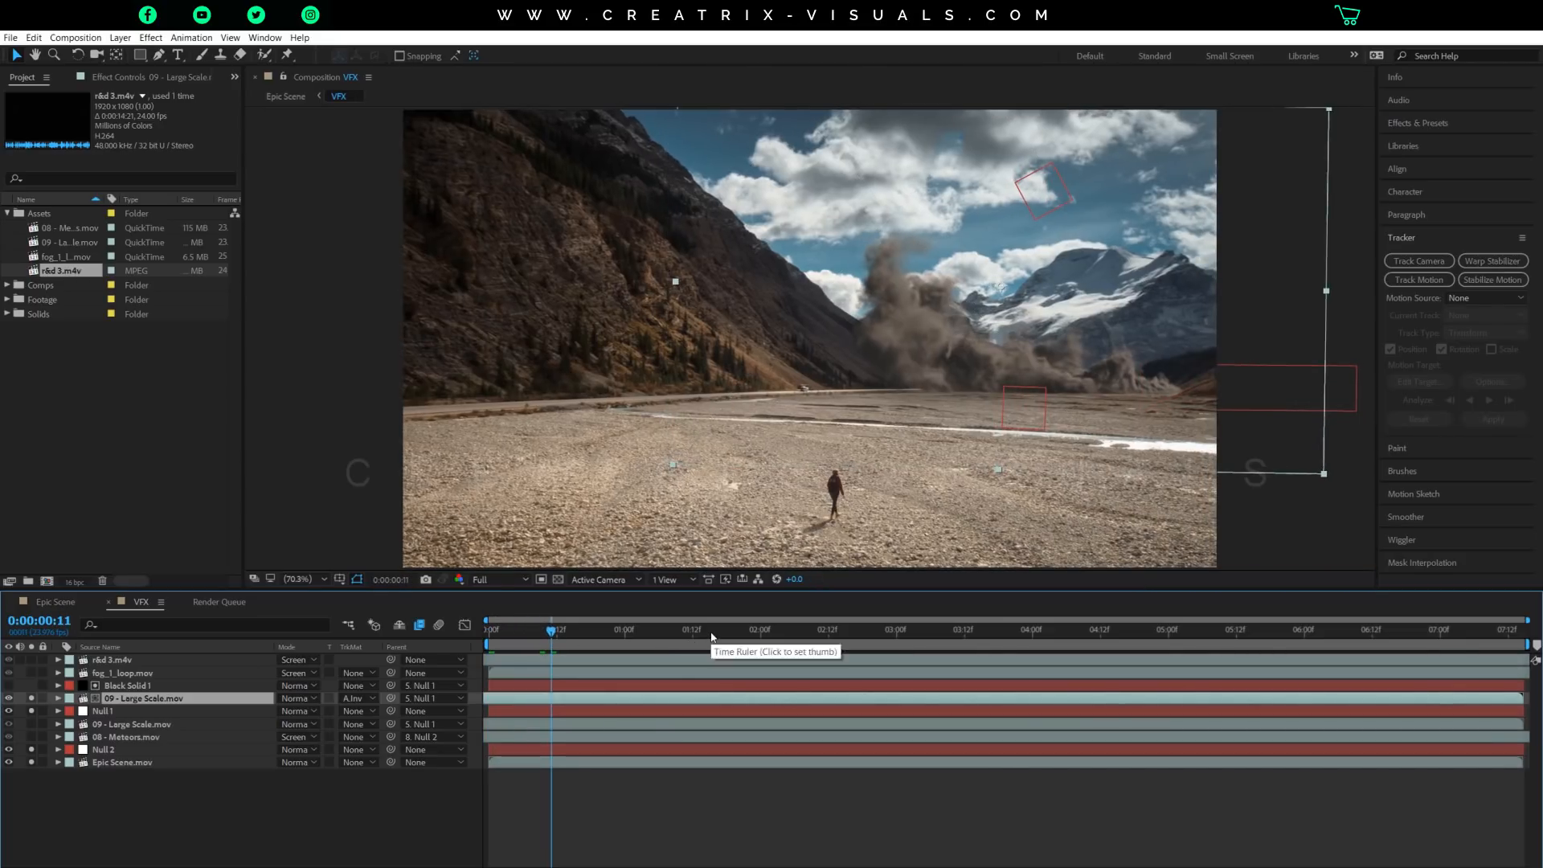
pyautogui.moveTo(711, 635); pyautogui.dragTo(777, 636)
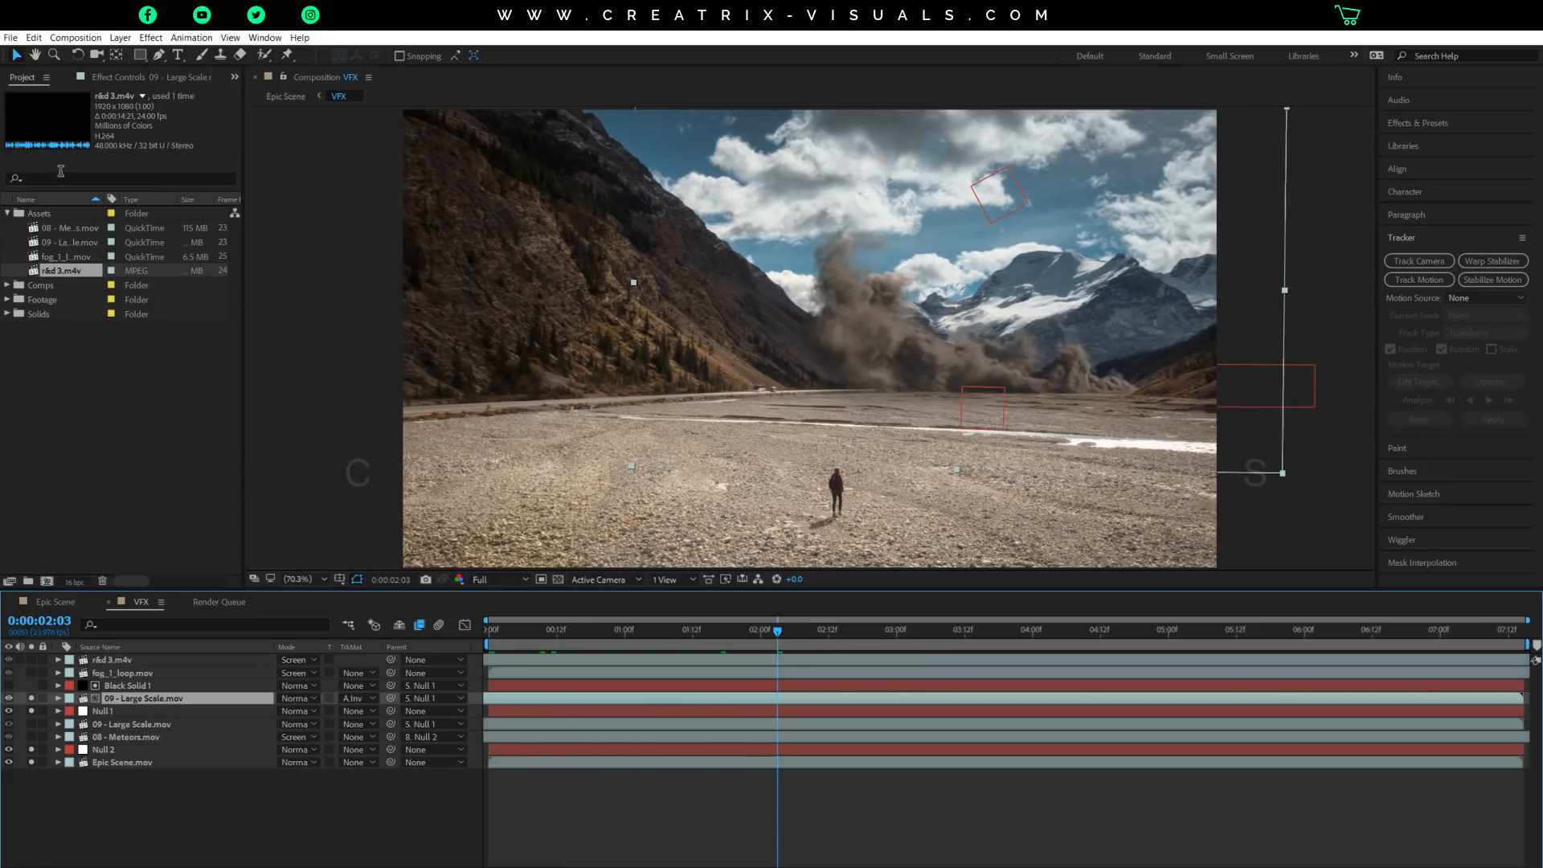
# Undo the accidental move of the meteors clip and add another 09 - Large Scale.mov above the existing smoke layer.
pyautogui.moveTo(79, 229); pyautogui.dragTo(41, 313)
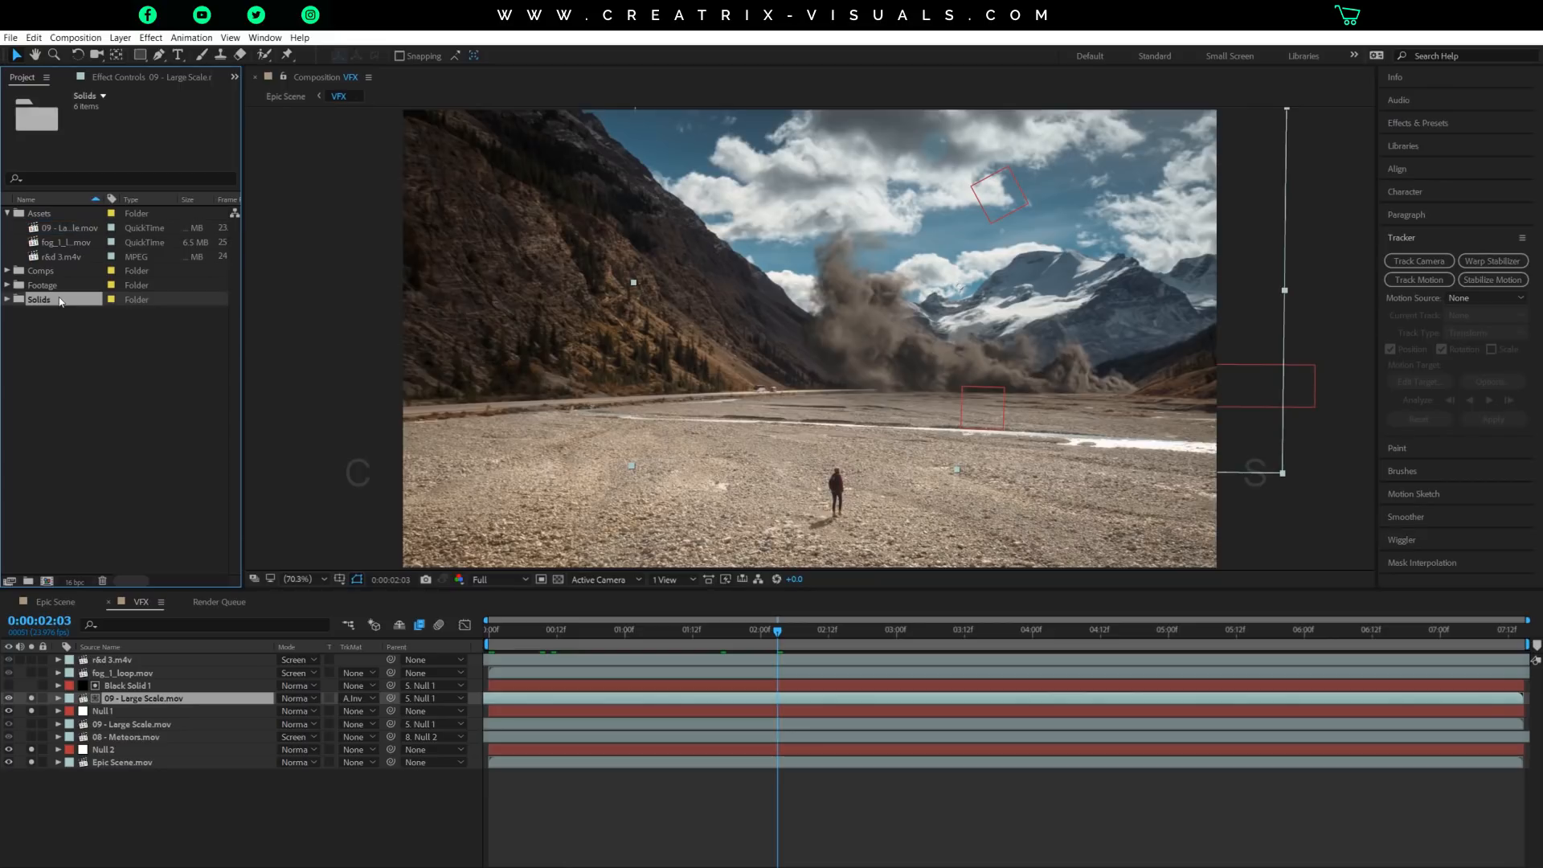
pyautogui.hotkey('ctrl', 'z')
pyautogui.click(66, 242)
pyautogui.click(157, 698)
pyautogui.hotkey('ctrl', '/')
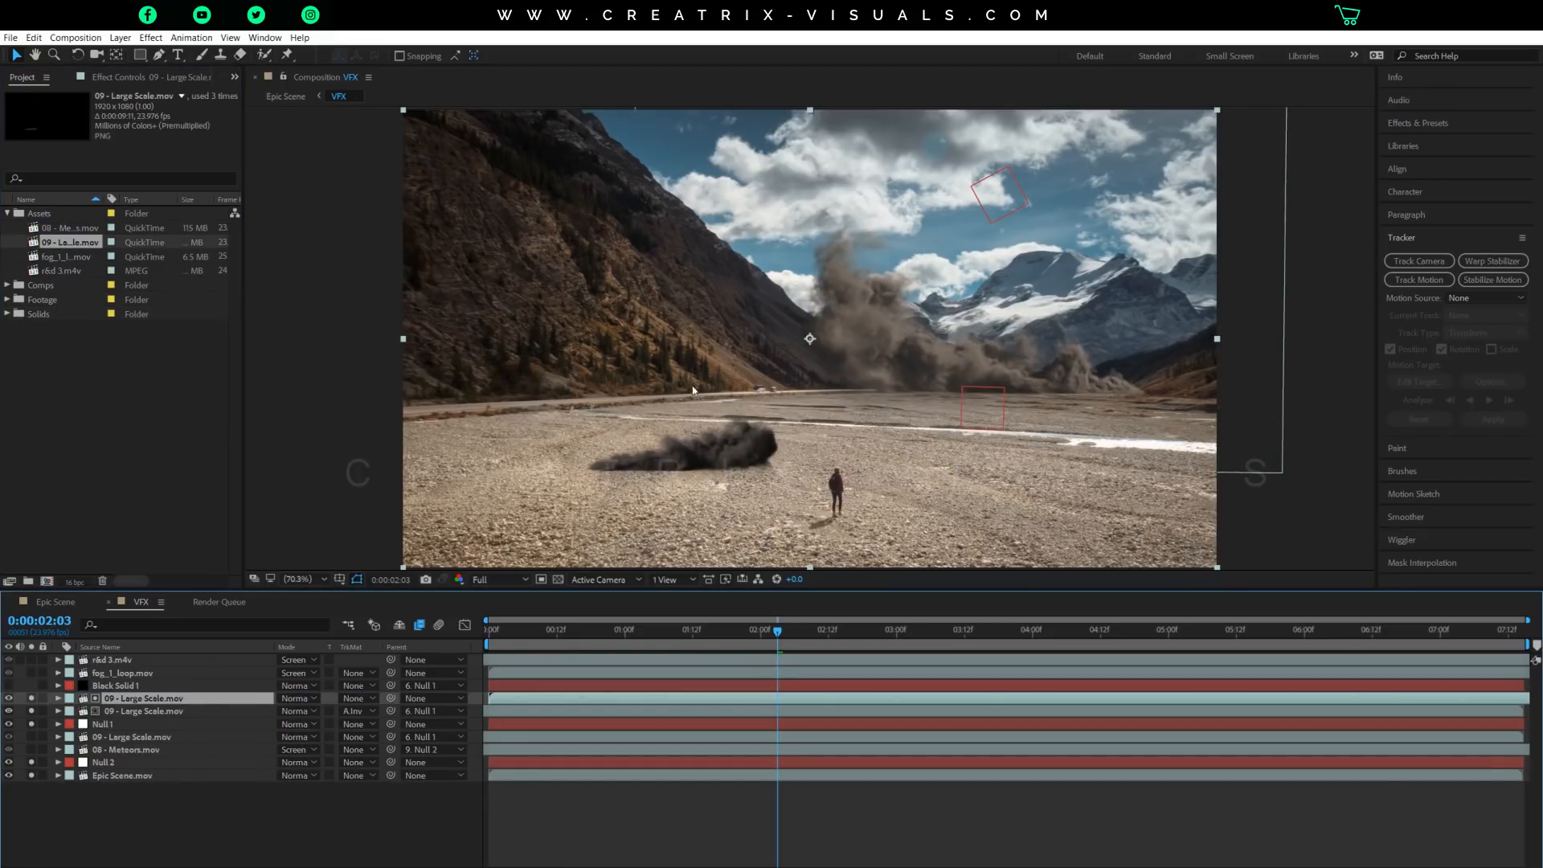
# Shift the added smoke clip earlier to end at about 4 seconds, and place its smoke along the left slope's base.
pyautogui.moveTo(1473, 705); pyautogui.dragTo(999, 705)
pyautogui.moveTo(754, 440); pyautogui.dragTo(659, 380)
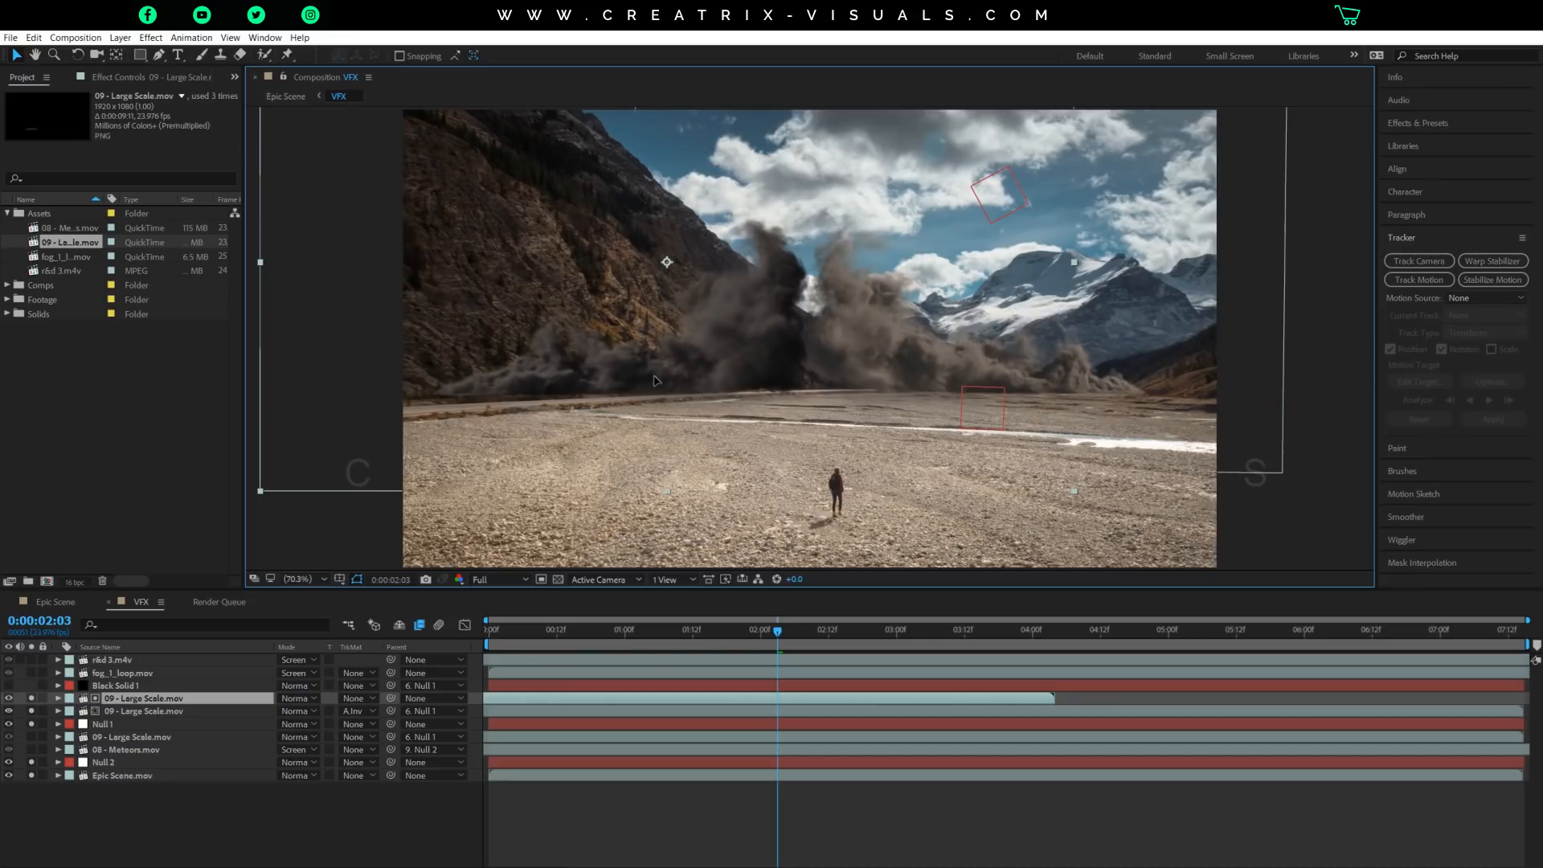
pyautogui.hotkey('shift', 'Left')
pyautogui.hotkey('shift', 'Left')
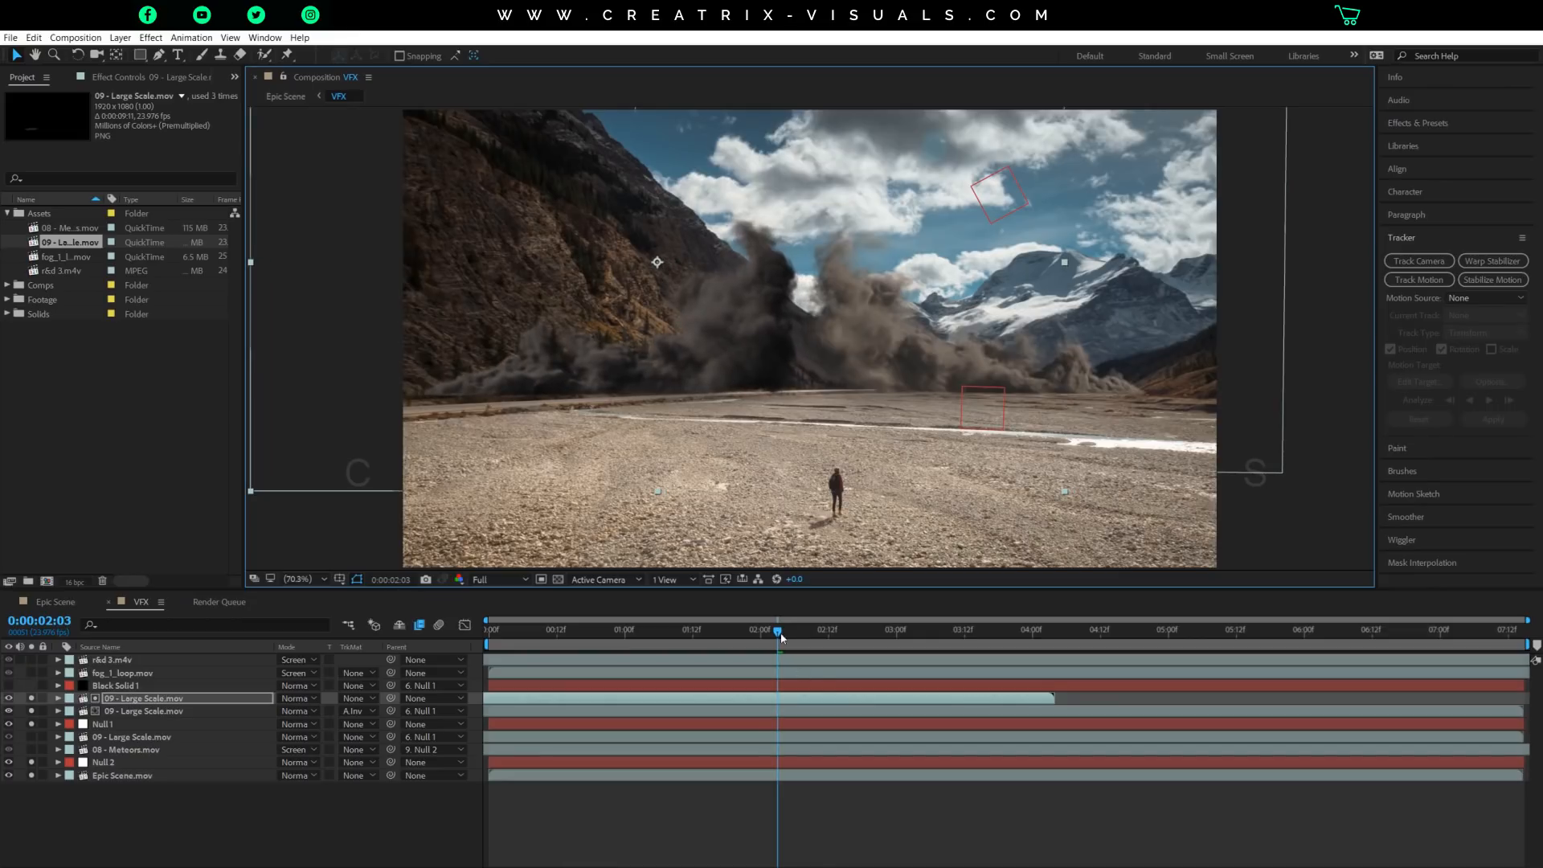
pyautogui.moveTo(781, 637); pyautogui.dragTo(810, 638)
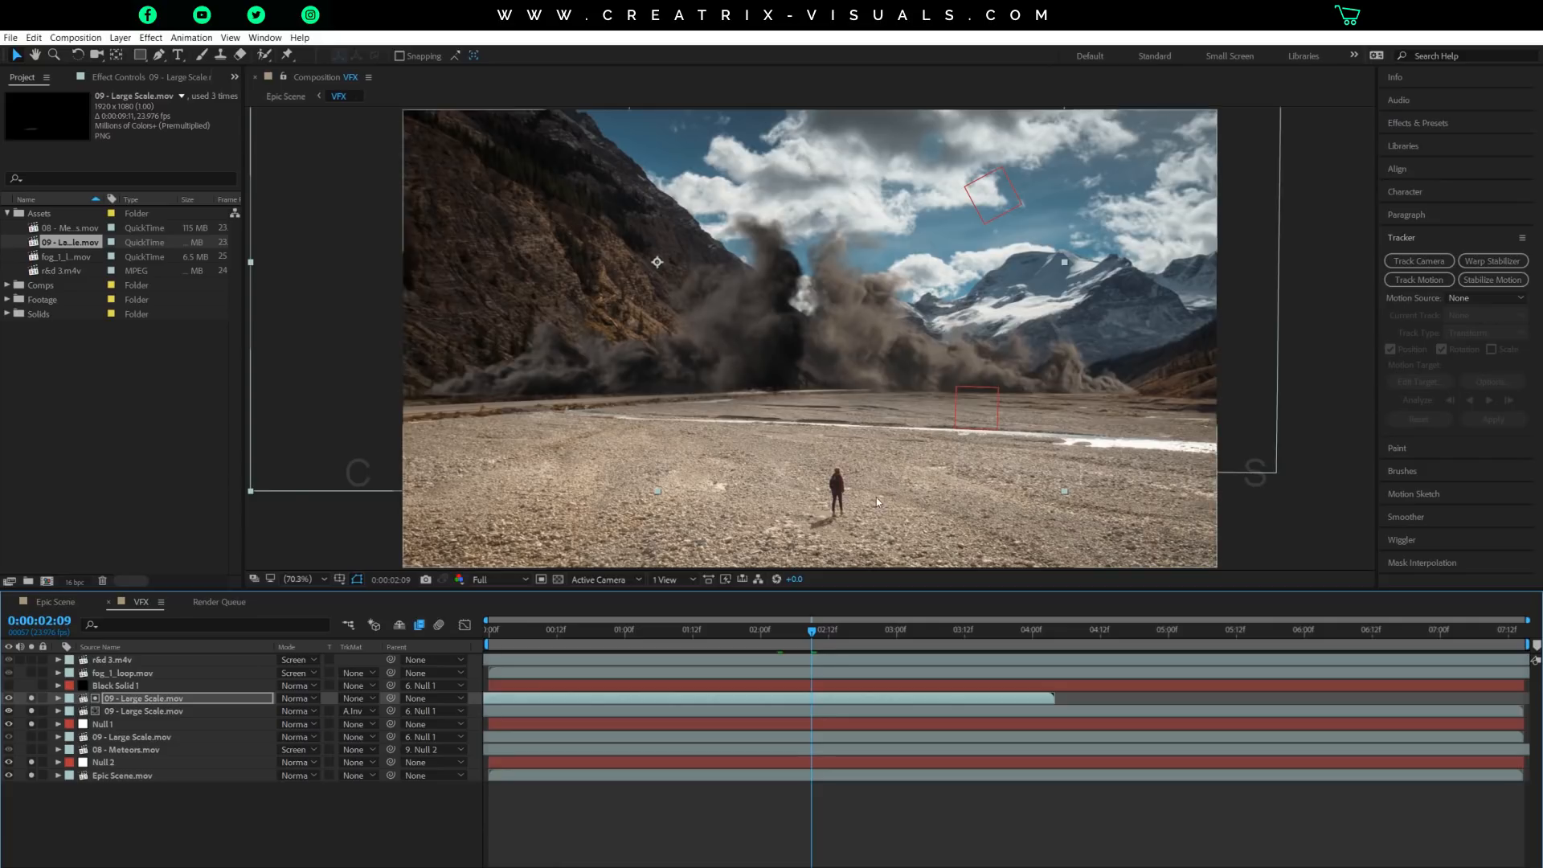
# Look at the Time Stretch settings of the added smoke clip, cancel them and delete that clip.
pyautogui.rightClick(818, 703)
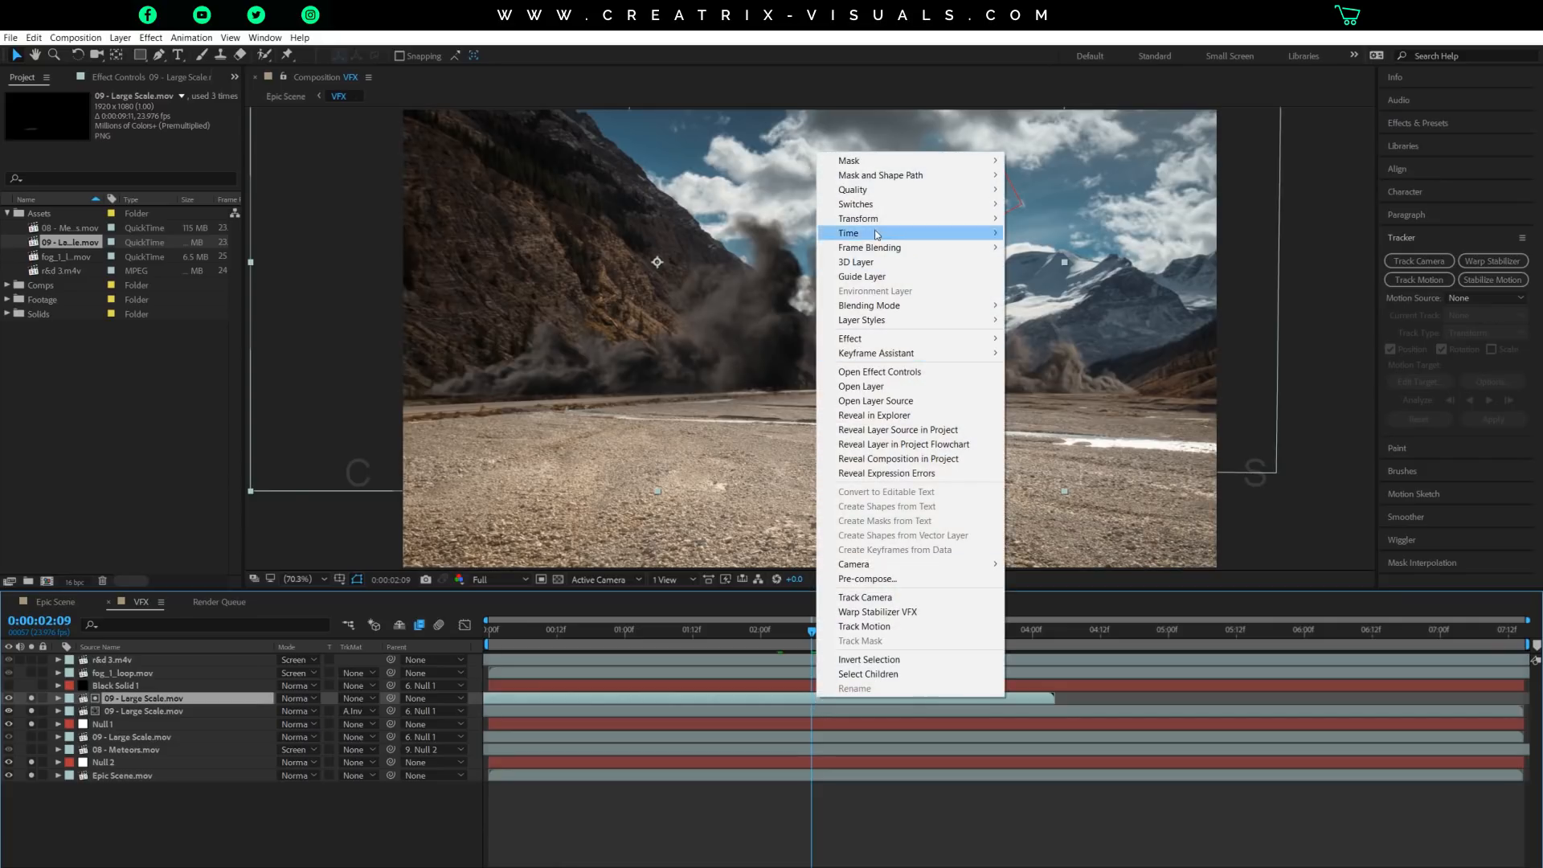
pyautogui.moveTo(880, 234)
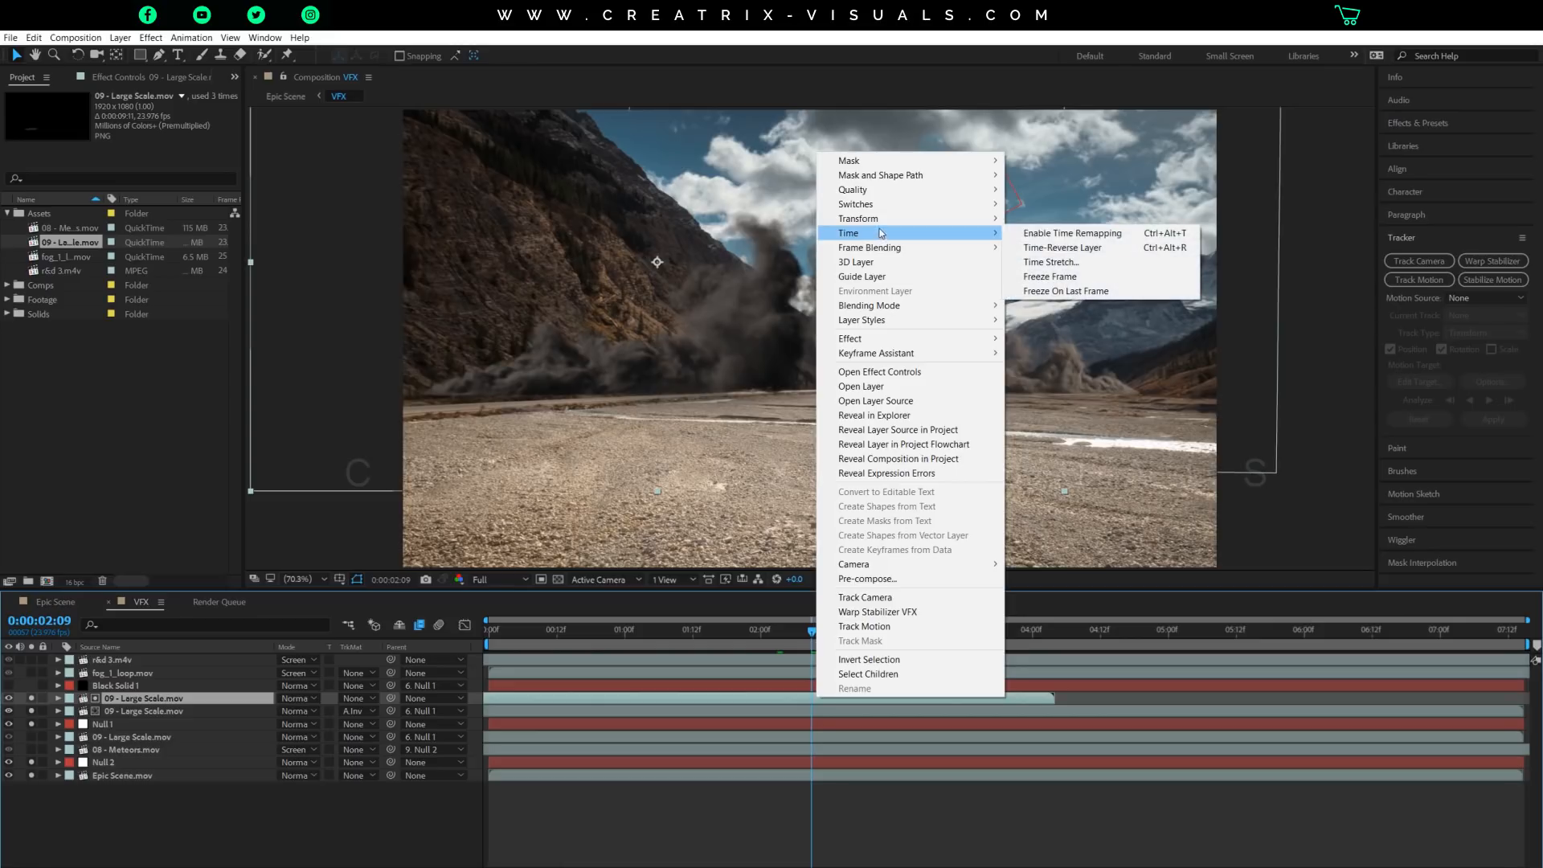
pyautogui.click(1070, 266)
pyautogui.moveTo(795, 331); pyautogui.dragTo(1142, 370)
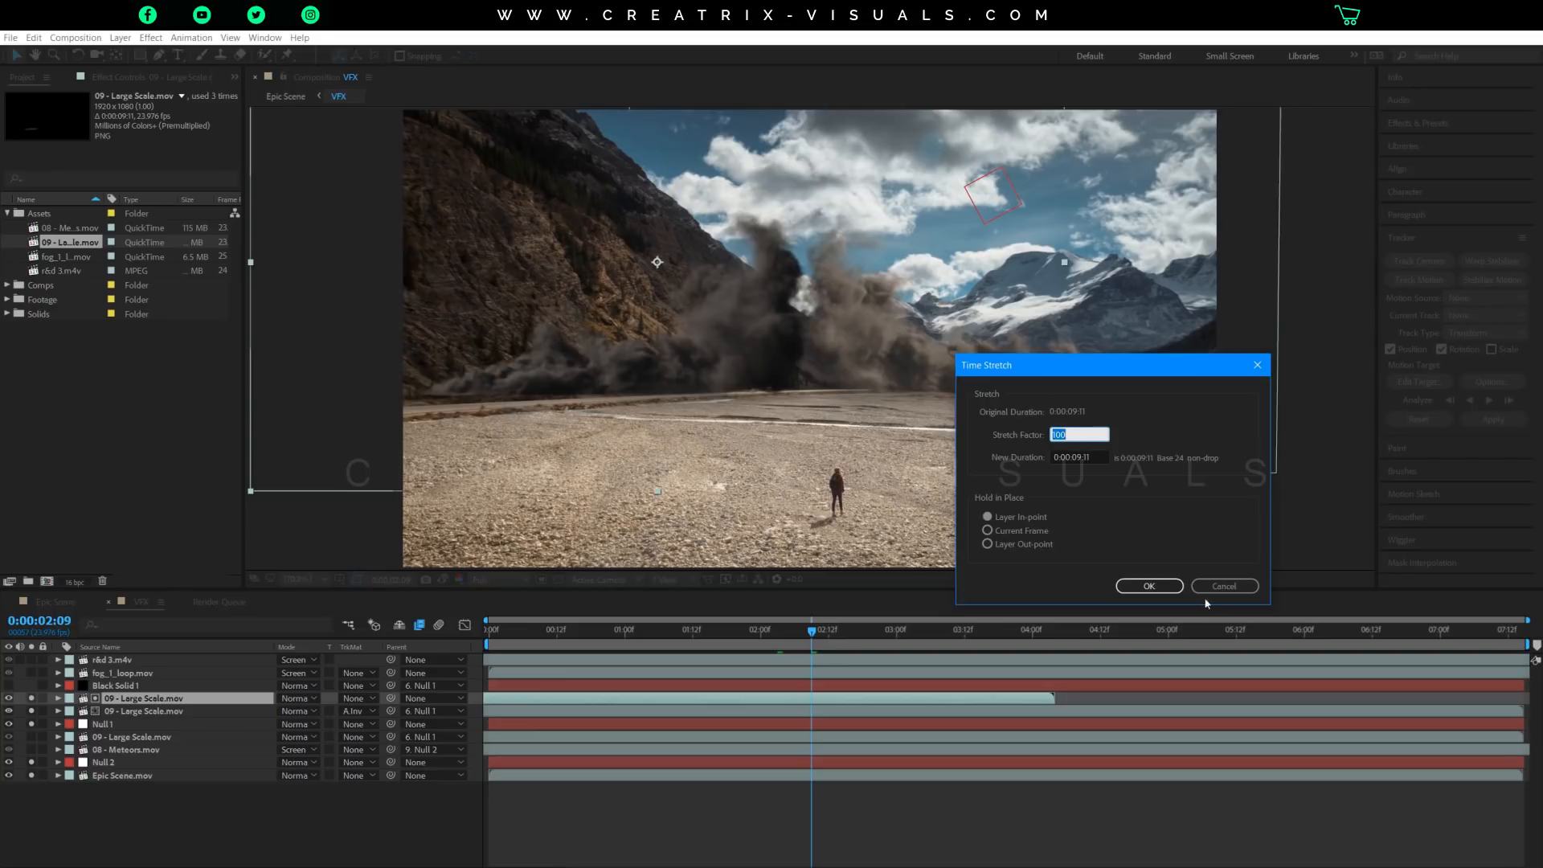
pyautogui.click(1224, 586)
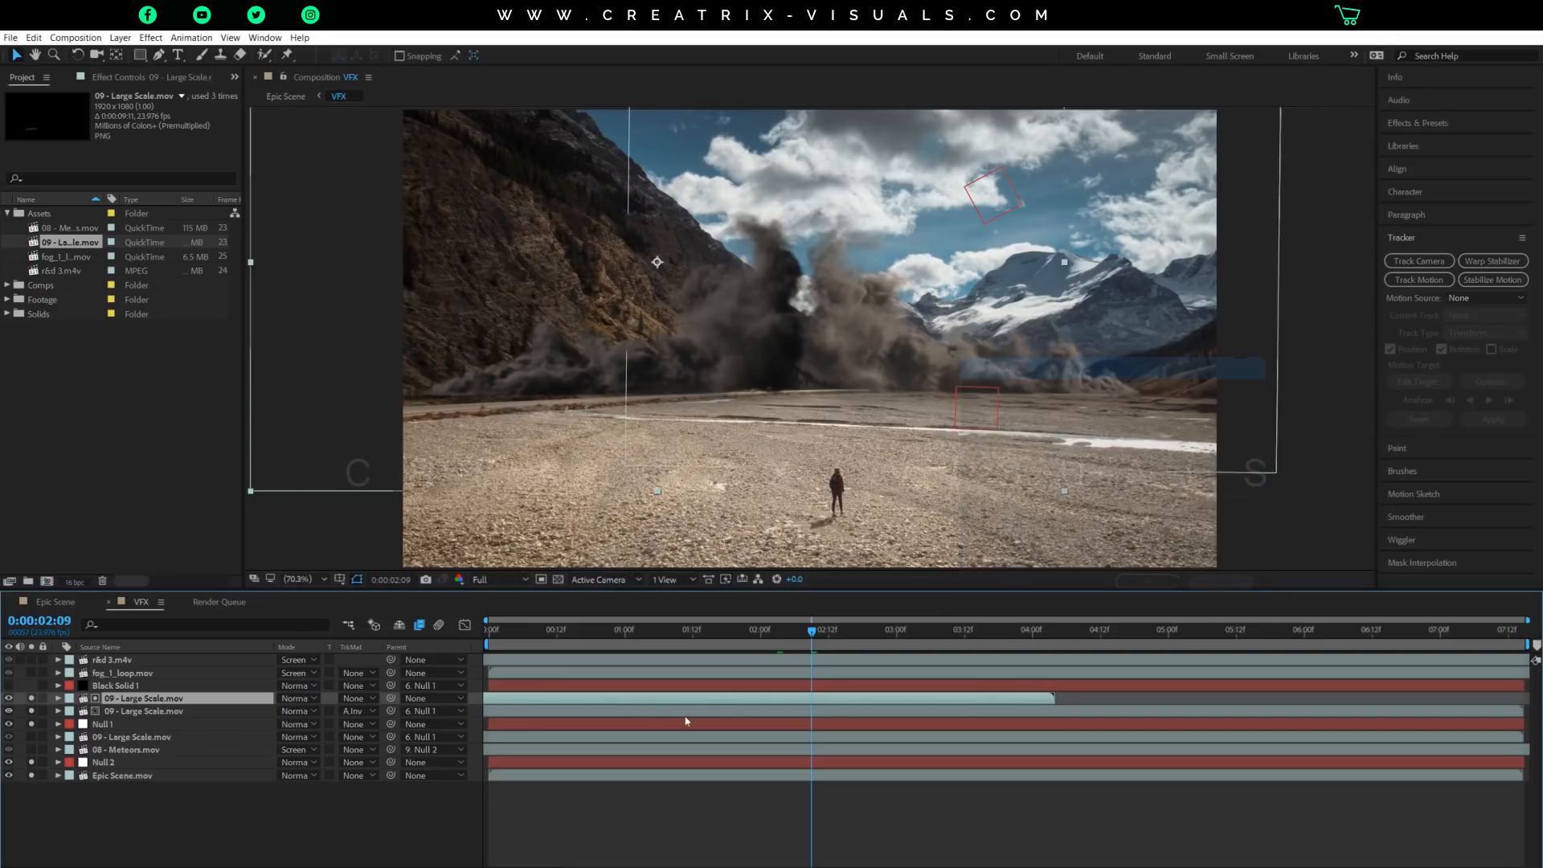
pyautogui.press('Delete')
# Review the stretch factor of the original upper 09 - Large Scale.mov layer in its Time Stretch settings and accept it.
pyautogui.rightClick(750, 697)
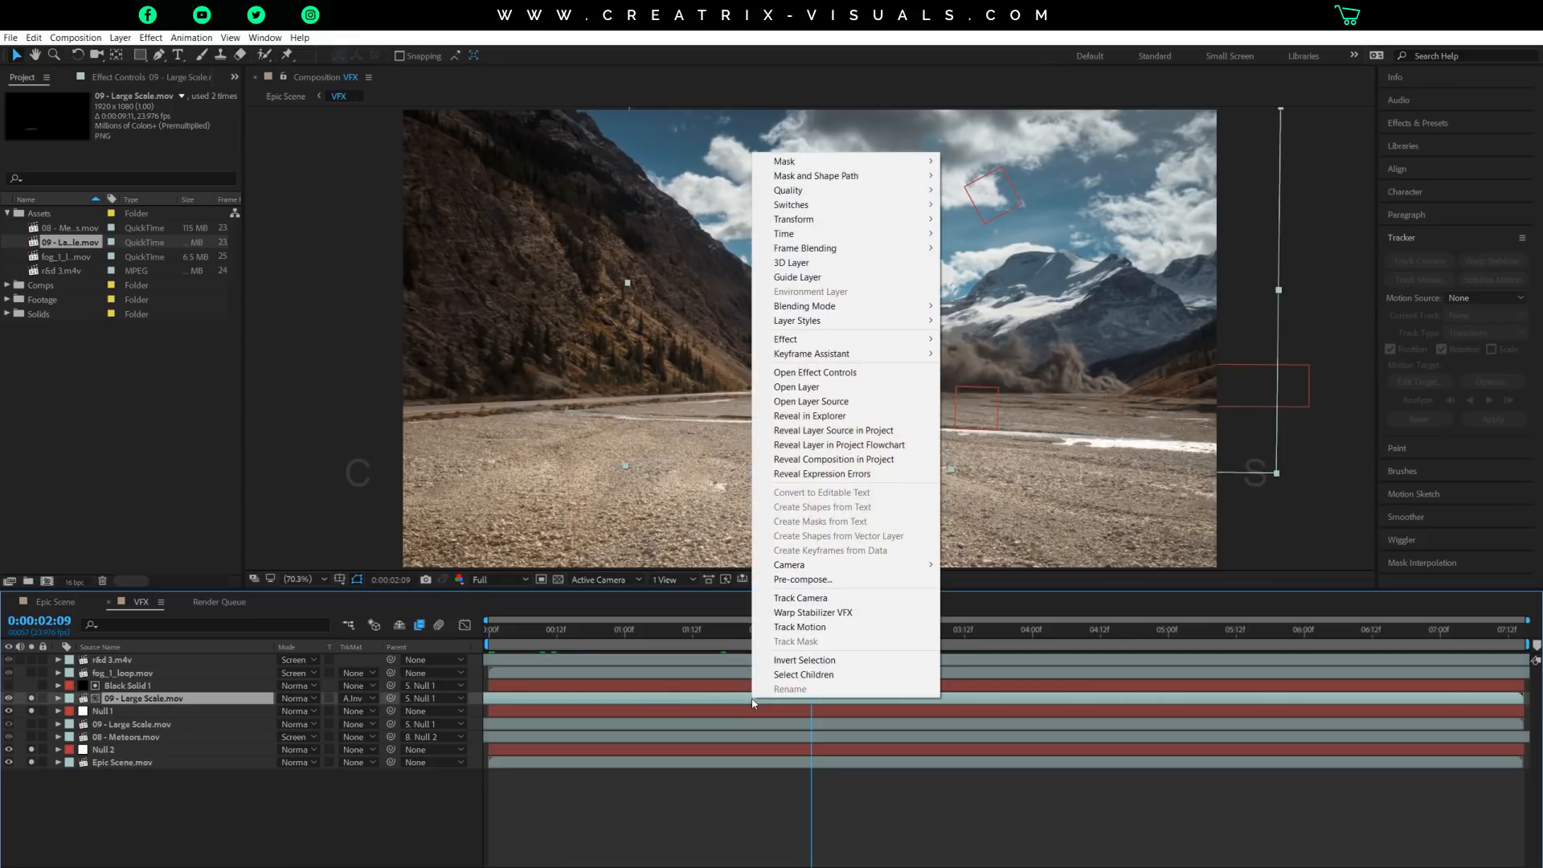
pyautogui.moveTo(813, 232)
pyautogui.moveTo(815, 233)
pyautogui.click(997, 262)
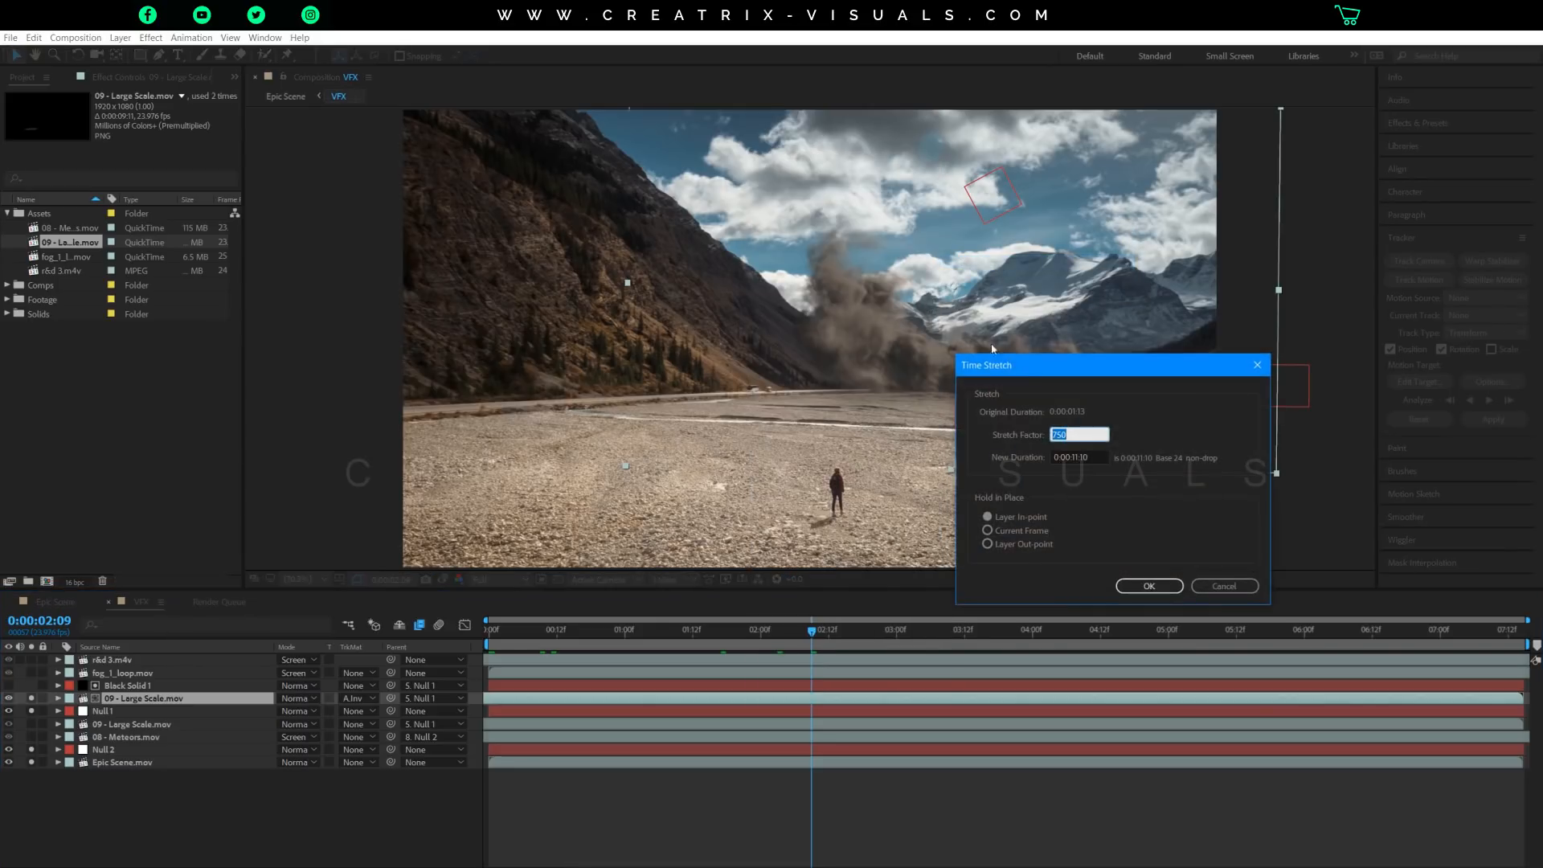
pyautogui.moveTo(1008, 374); pyautogui.dragTo(308, 262)
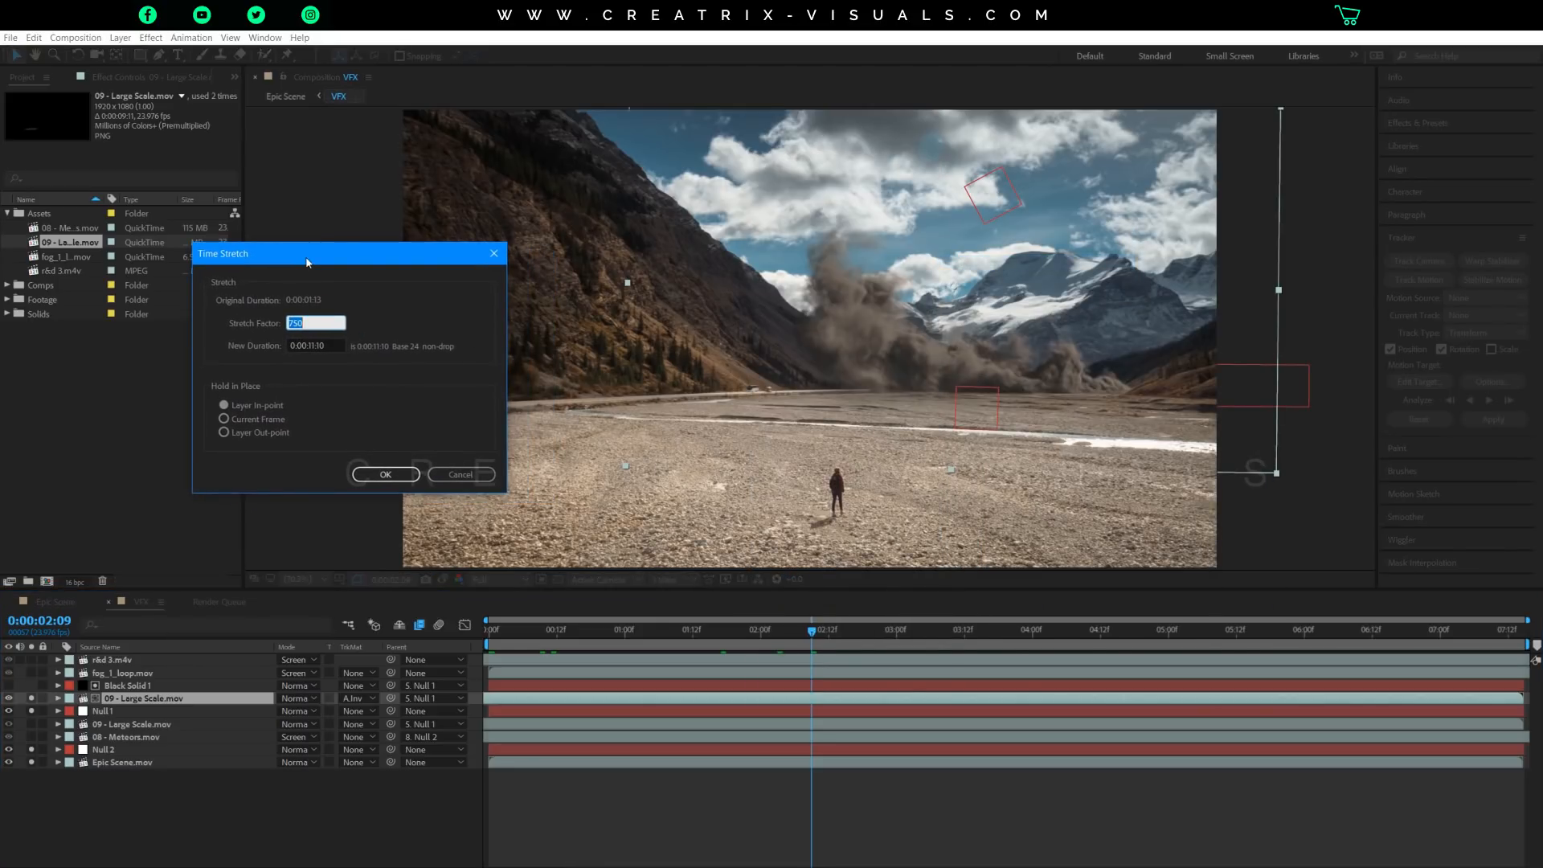
pyautogui.moveTo(338, 252); pyautogui.dragTo(309, 253)
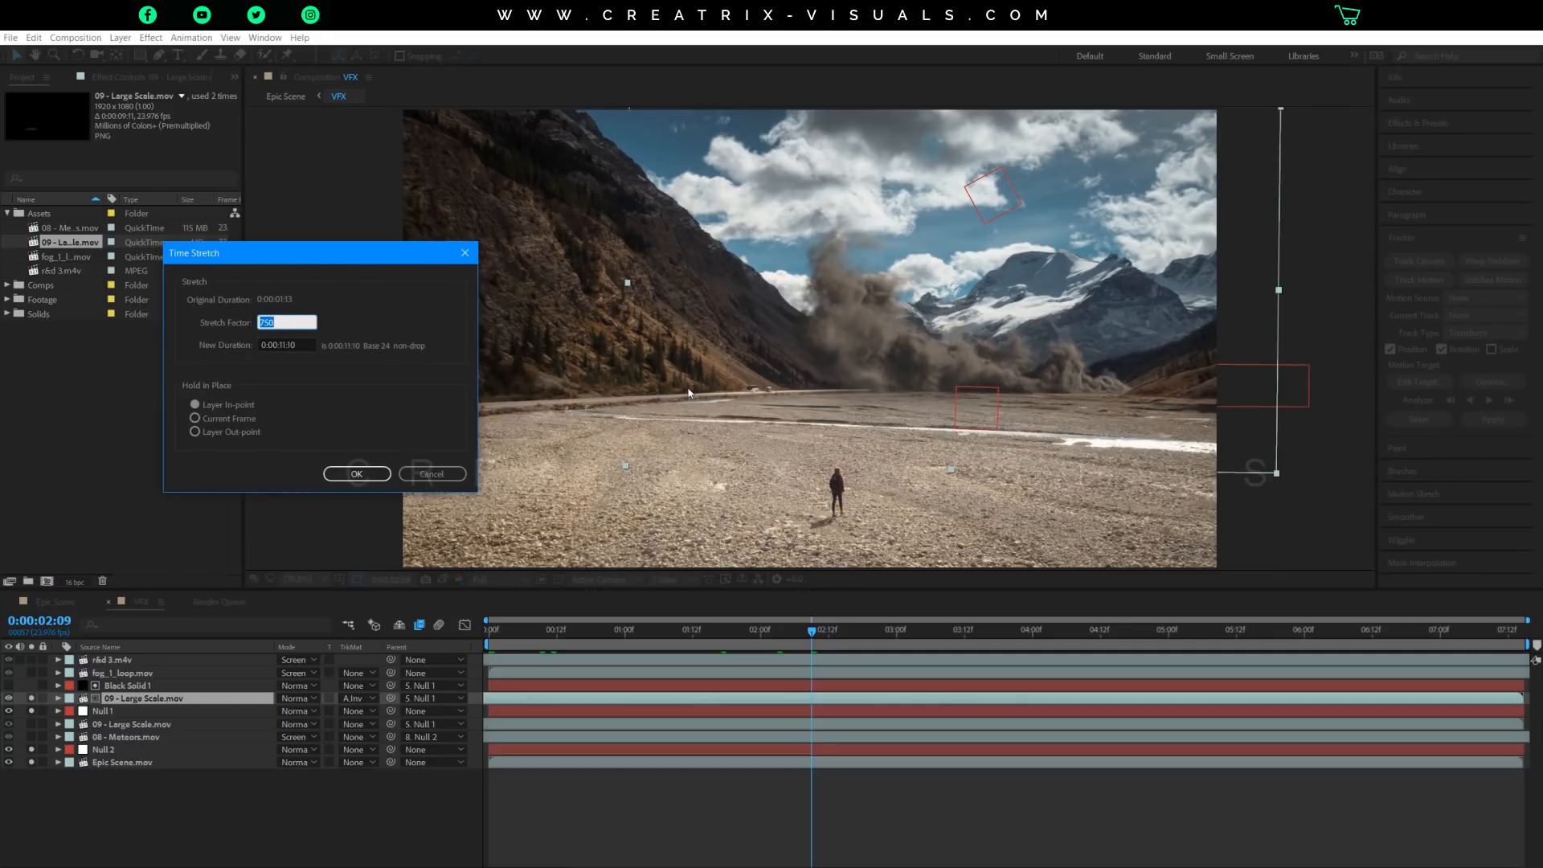
pyautogui.click(283, 322)
pyautogui.doubleClick(265, 321)
pyautogui.click(354, 477)
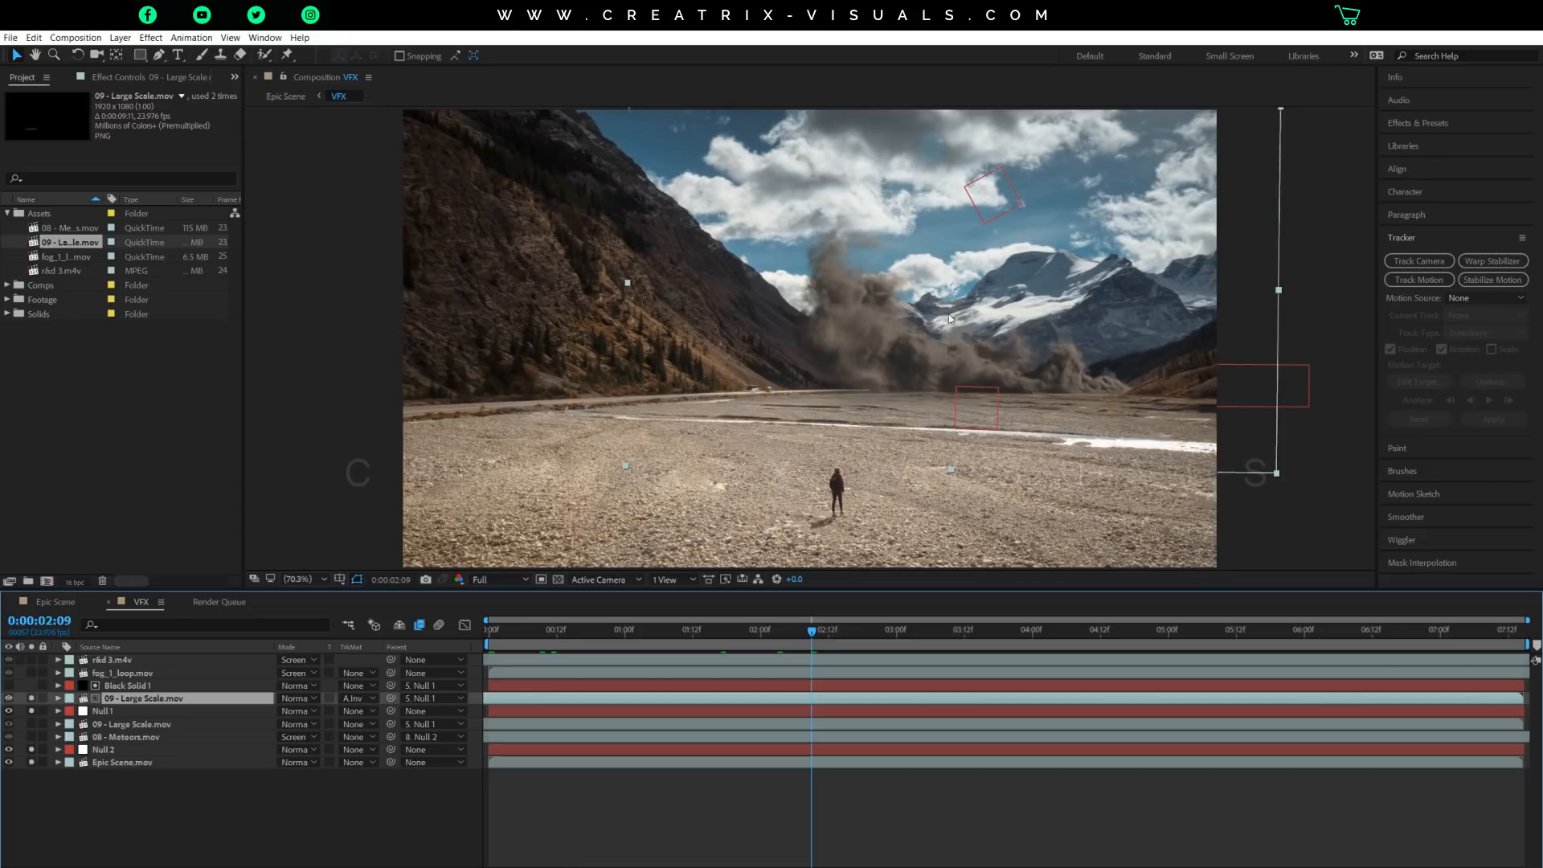
# Isolate the upper 09 - Large Scale.mov layer as the only soloed layer and set its frame blending to Pixel Motion.
pyautogui.click(30, 699)
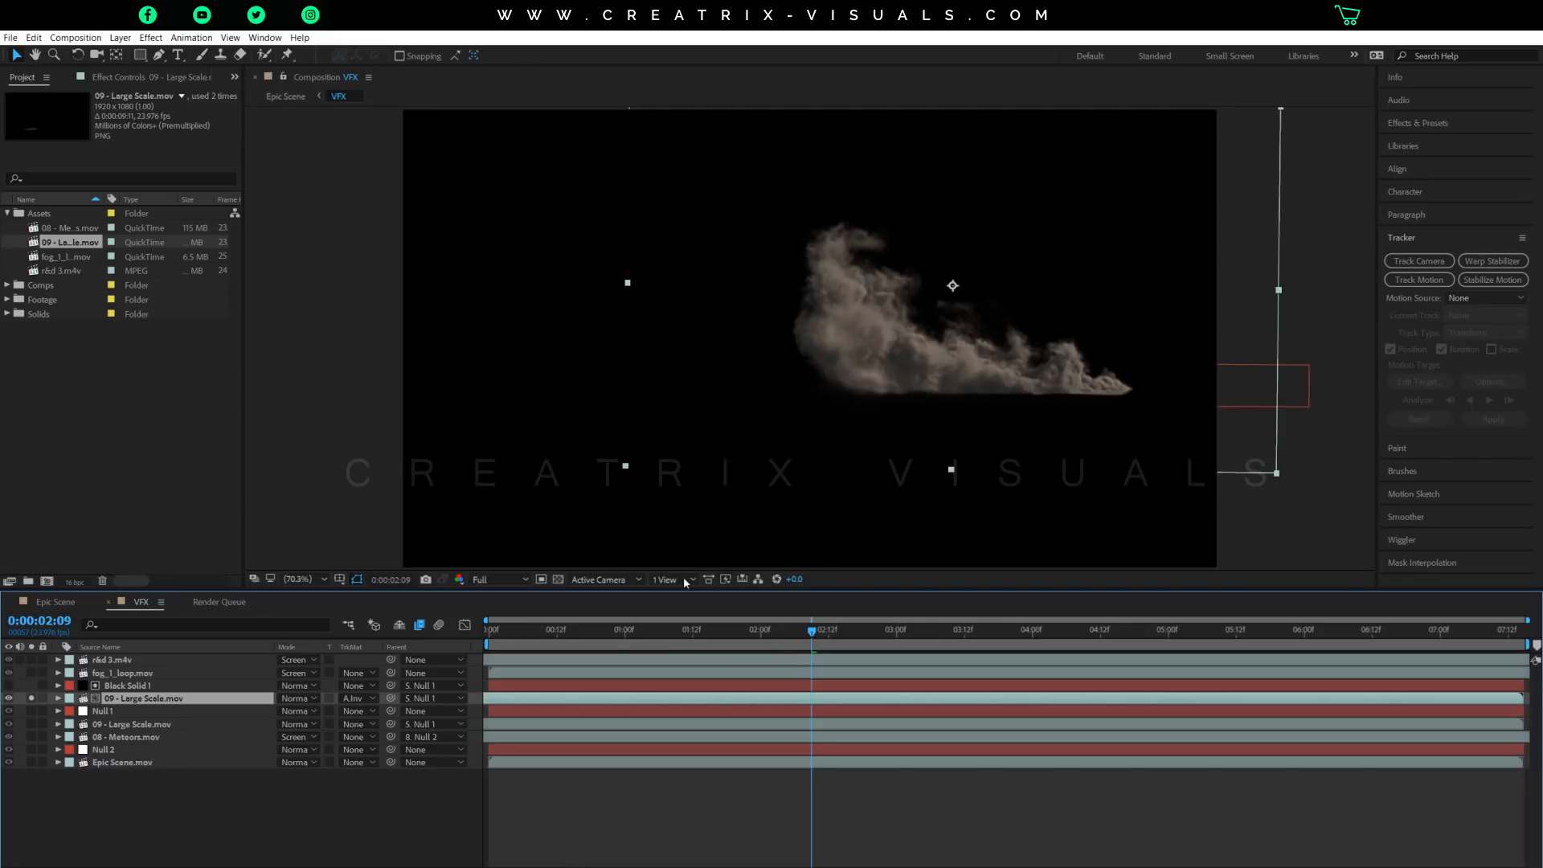
pyautogui.rightClick(193, 699)
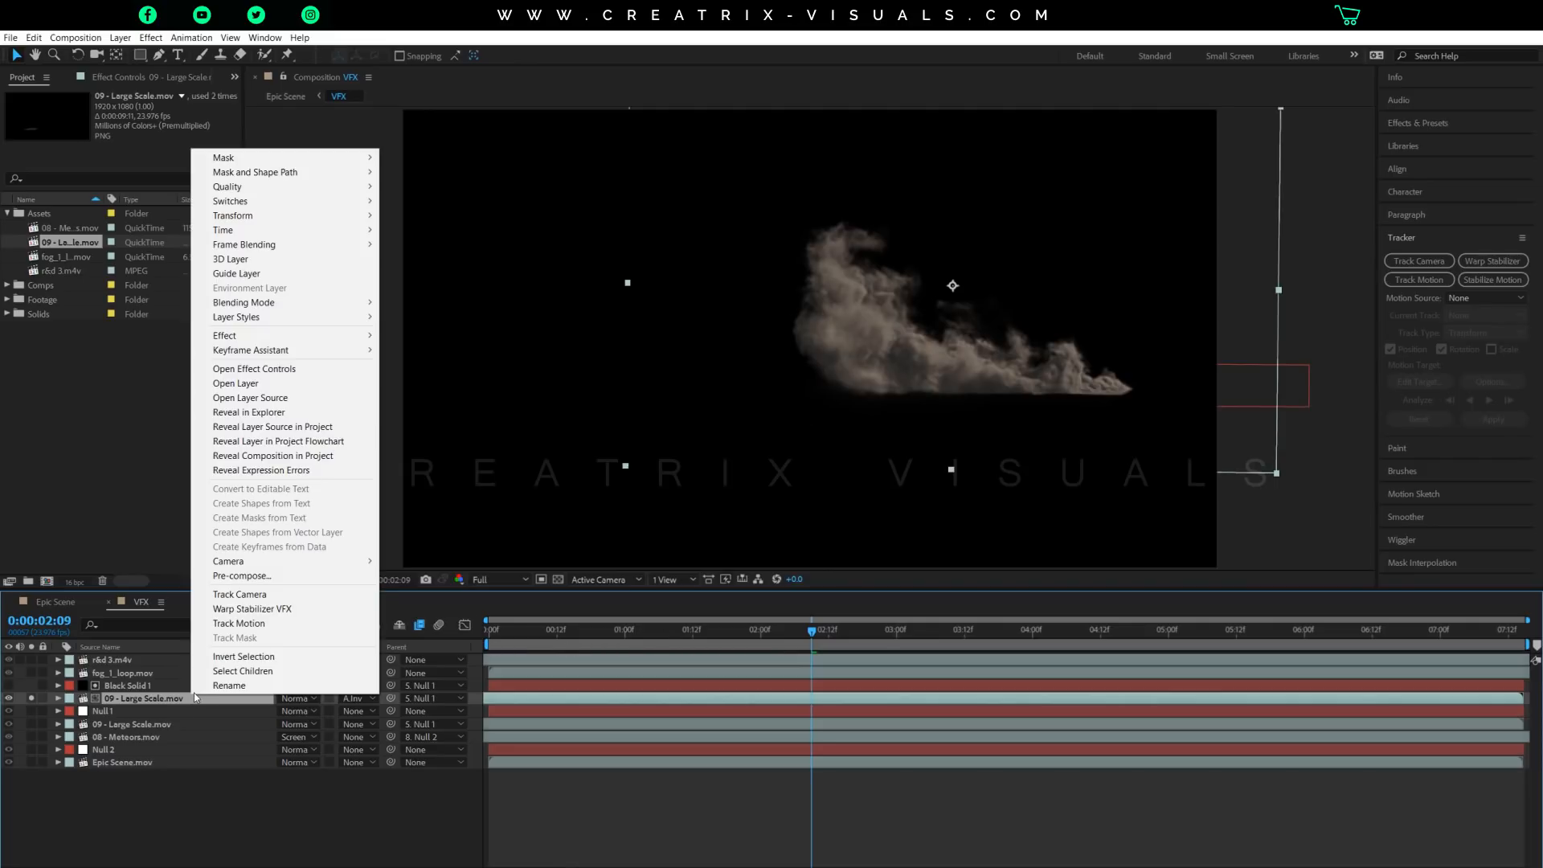
pyautogui.moveTo(348, 245)
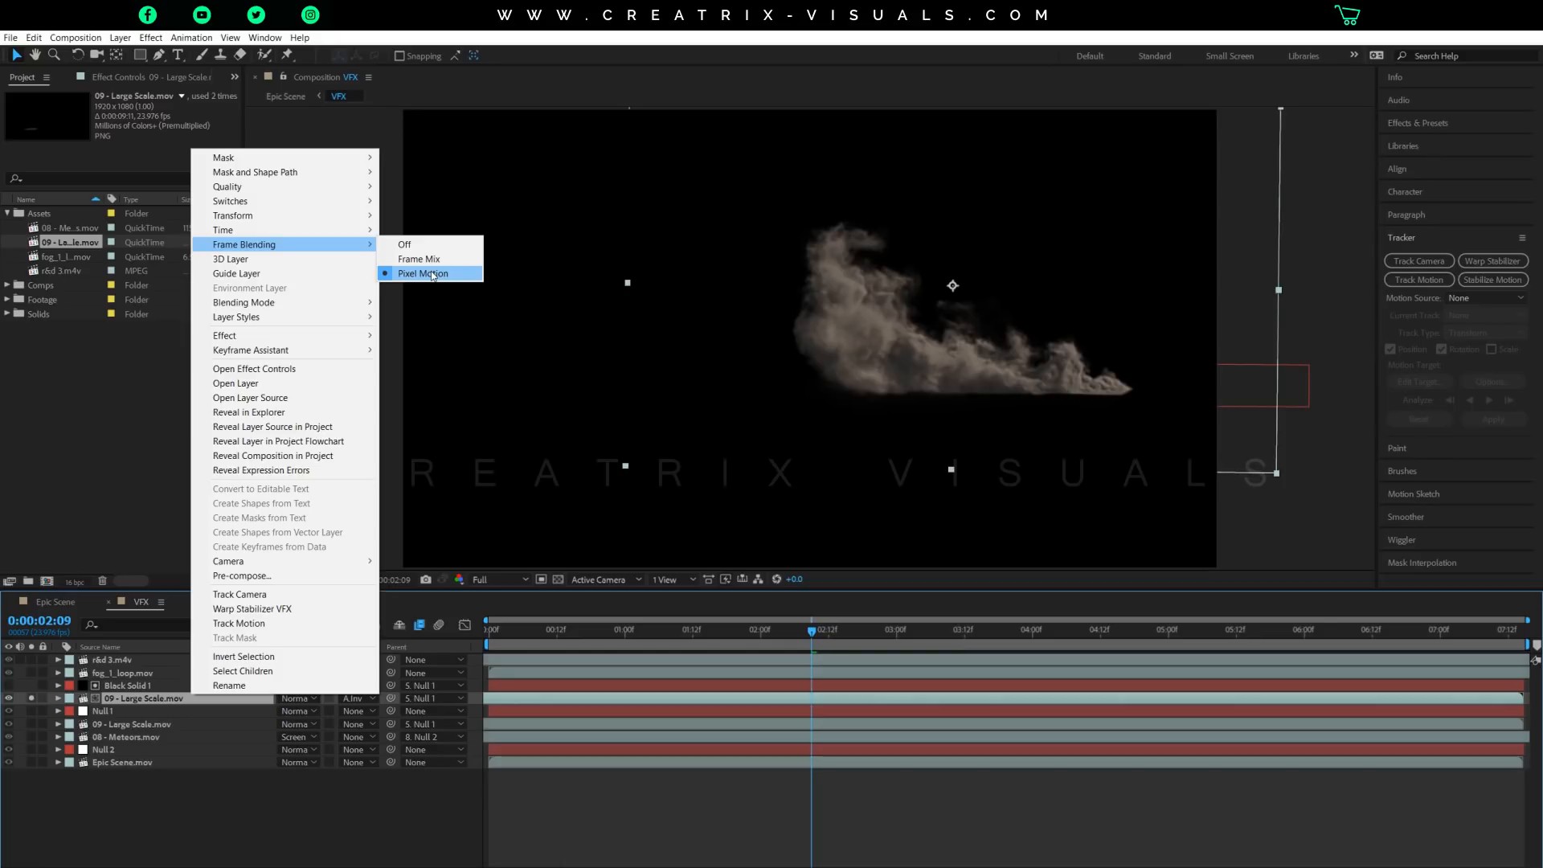
pyautogui.click(434, 275)
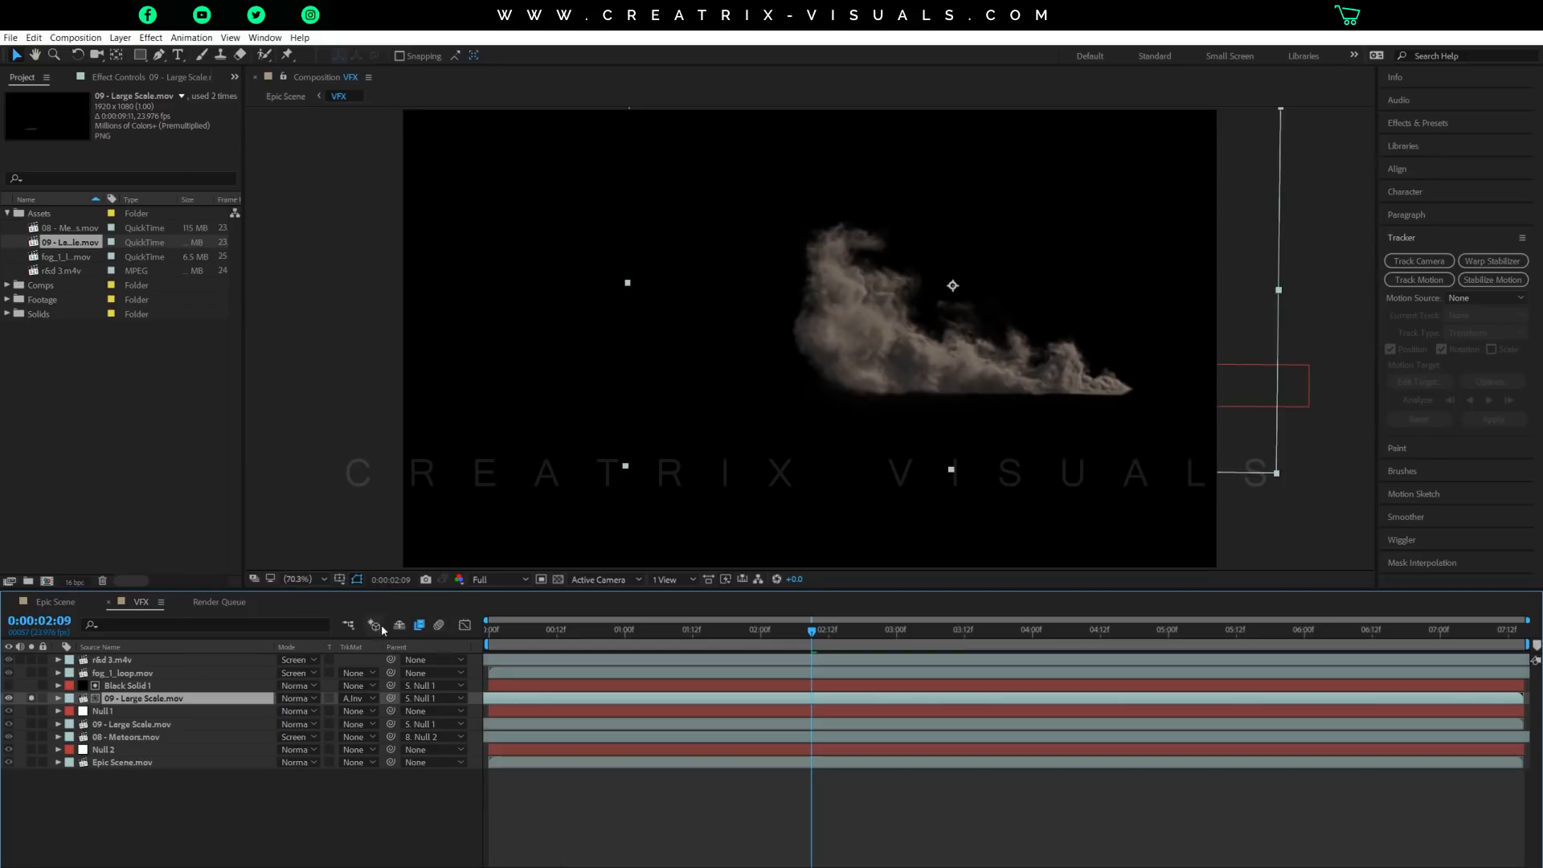
# Switch the composition's frame blending off and back on, and review the Frame Blending modes of the upper 09 - Large Scale.mov layer.
pyautogui.click(420, 626)
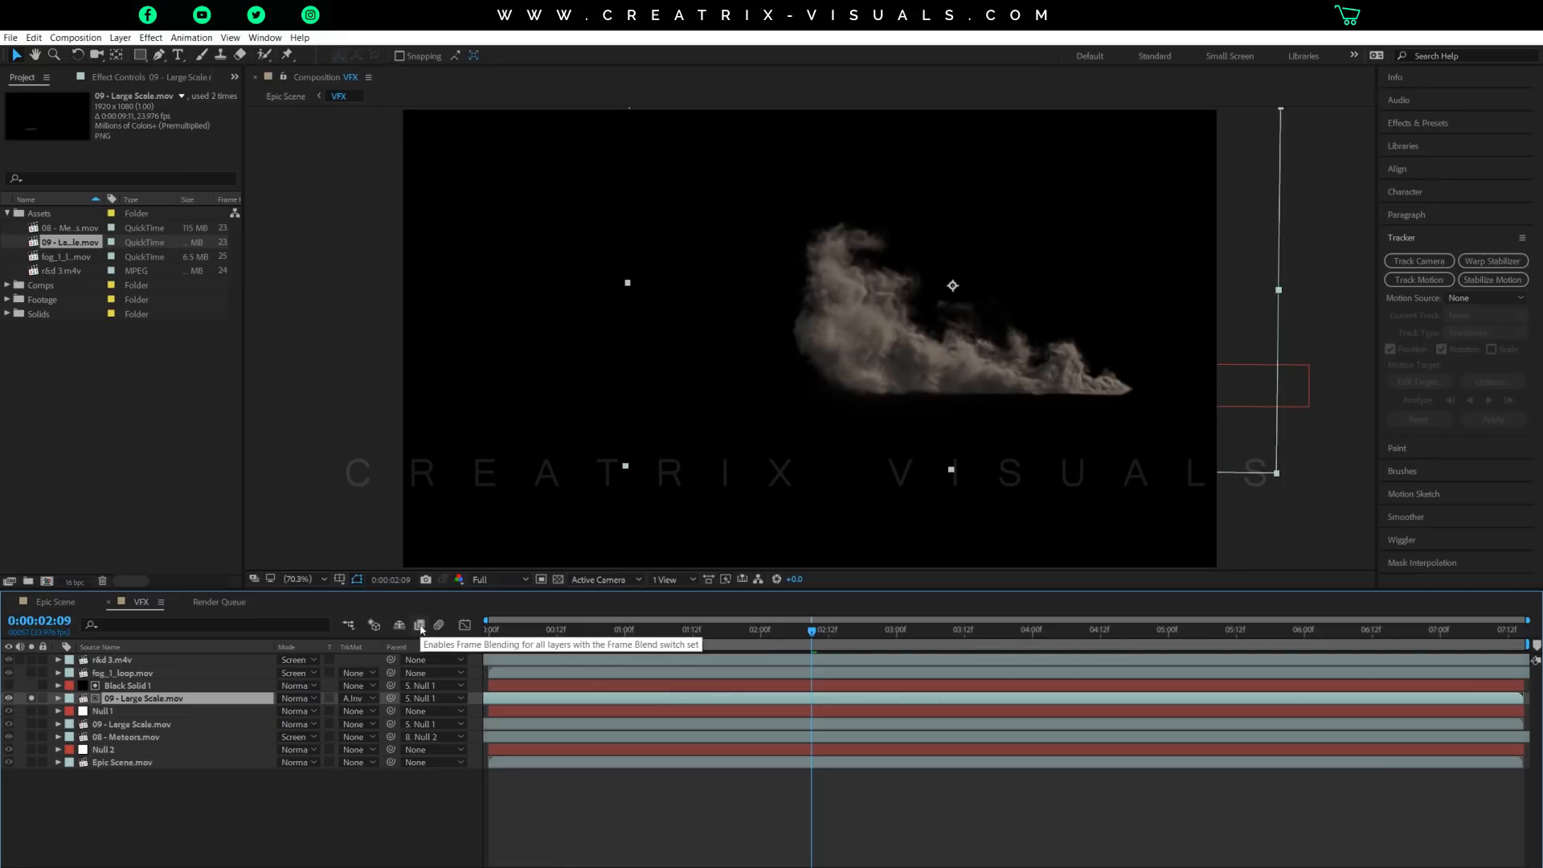
pyautogui.click(419, 626)
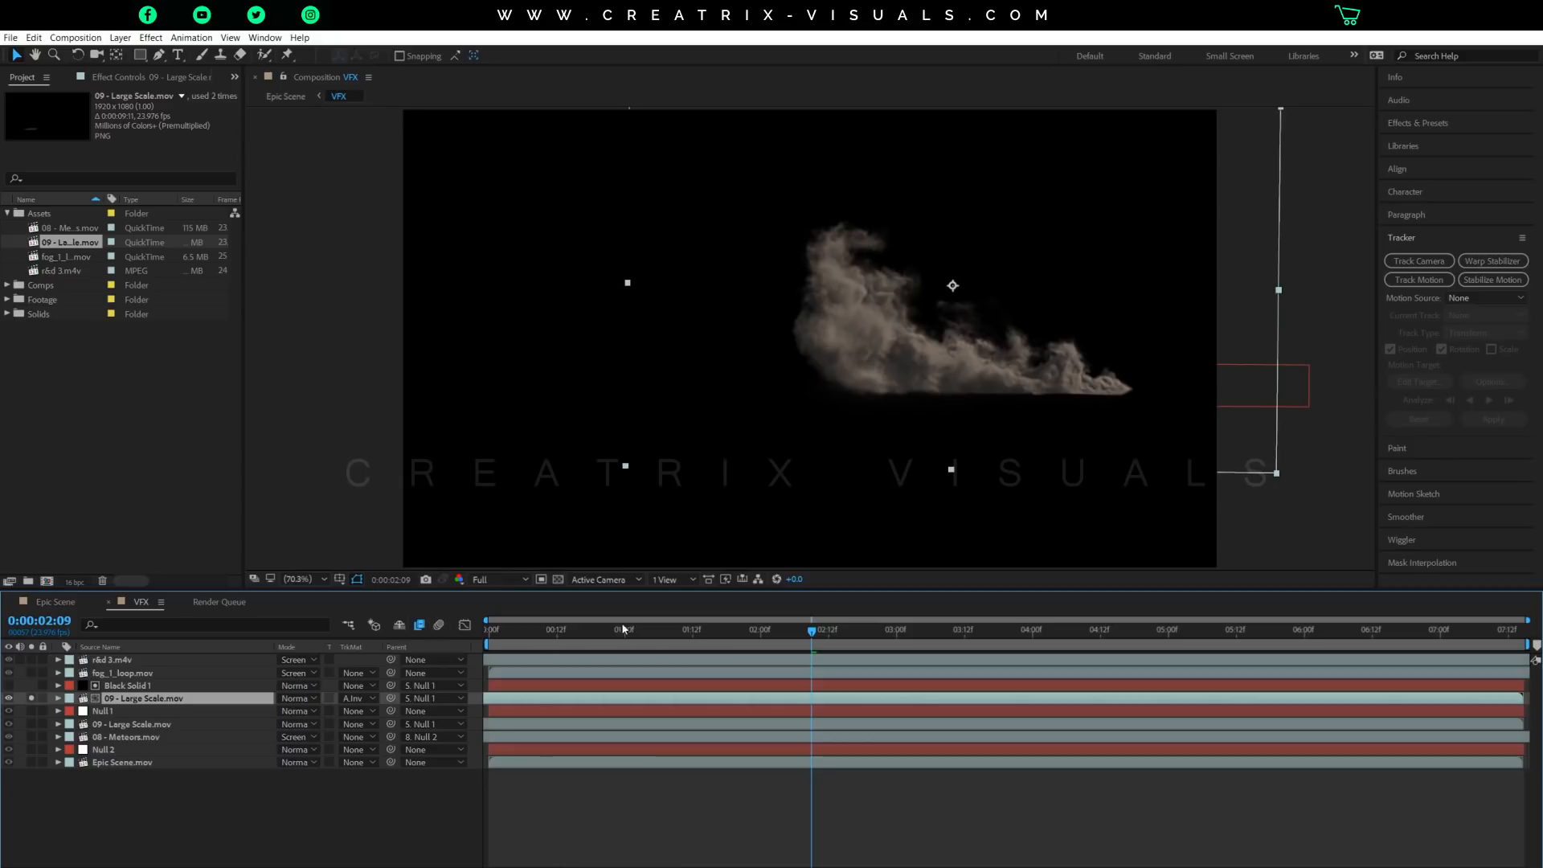
pyautogui.rightClick(181, 699)
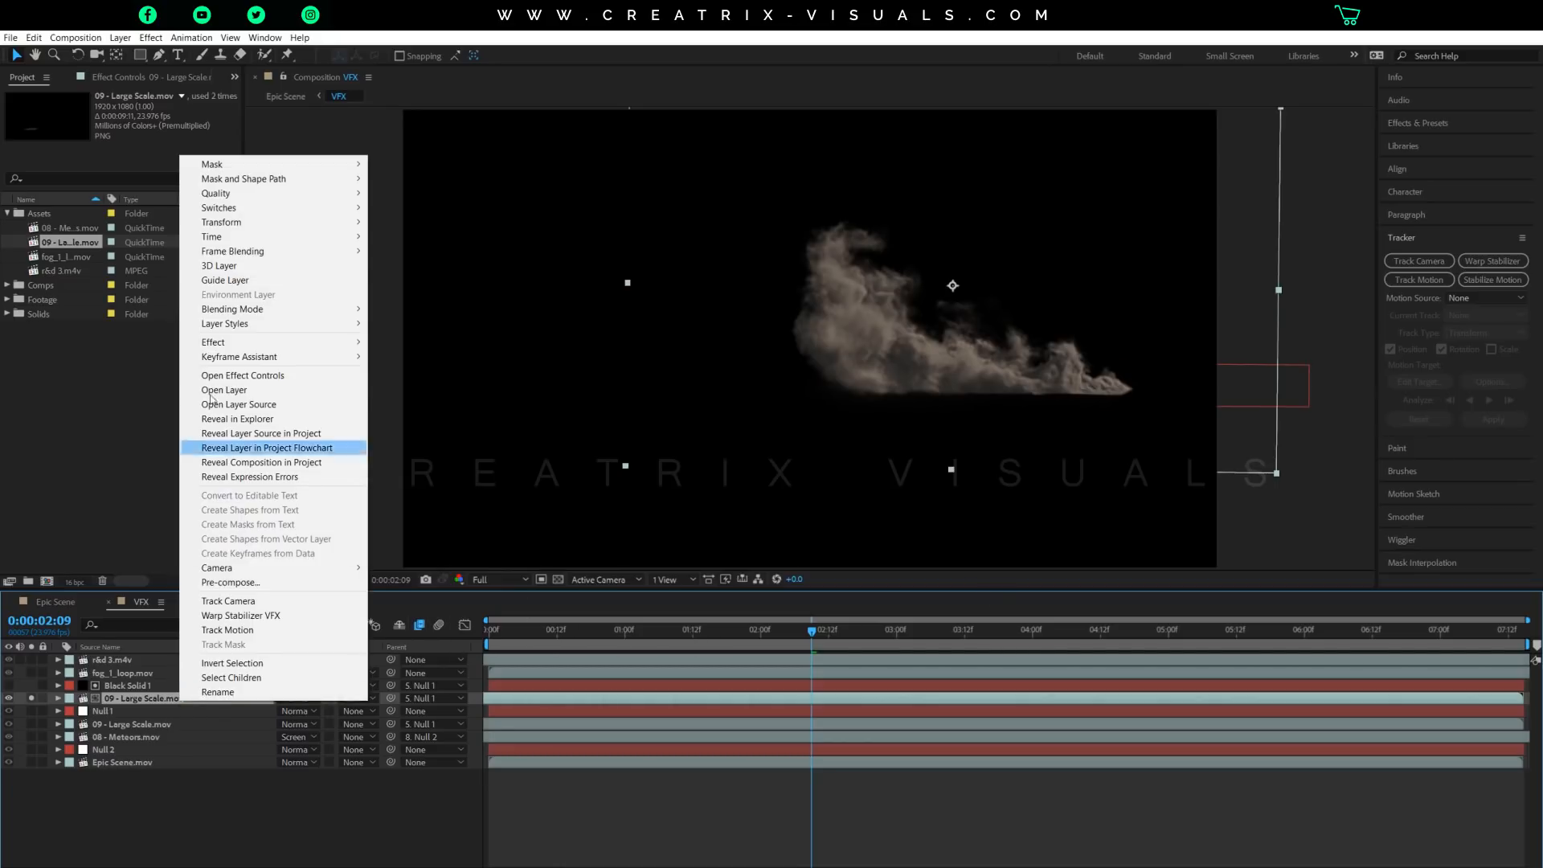
pyautogui.moveTo(262, 252)
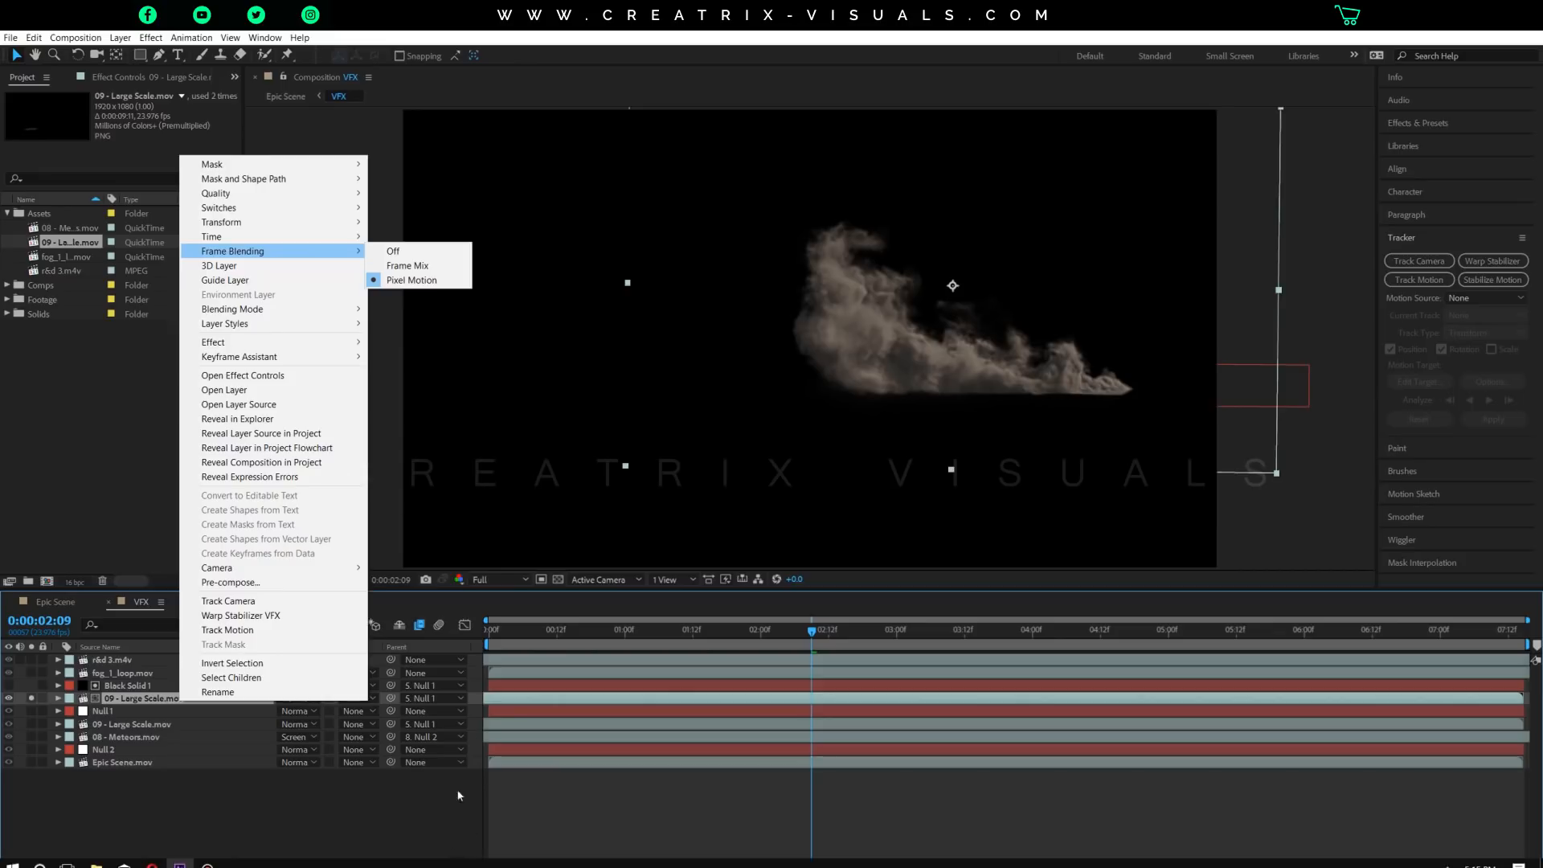
# Set the preview resolution to Half and play the soloed smoke from the start with frame blending enabled.
pyautogui.click(498, 579)
pyautogui.click(499, 629)
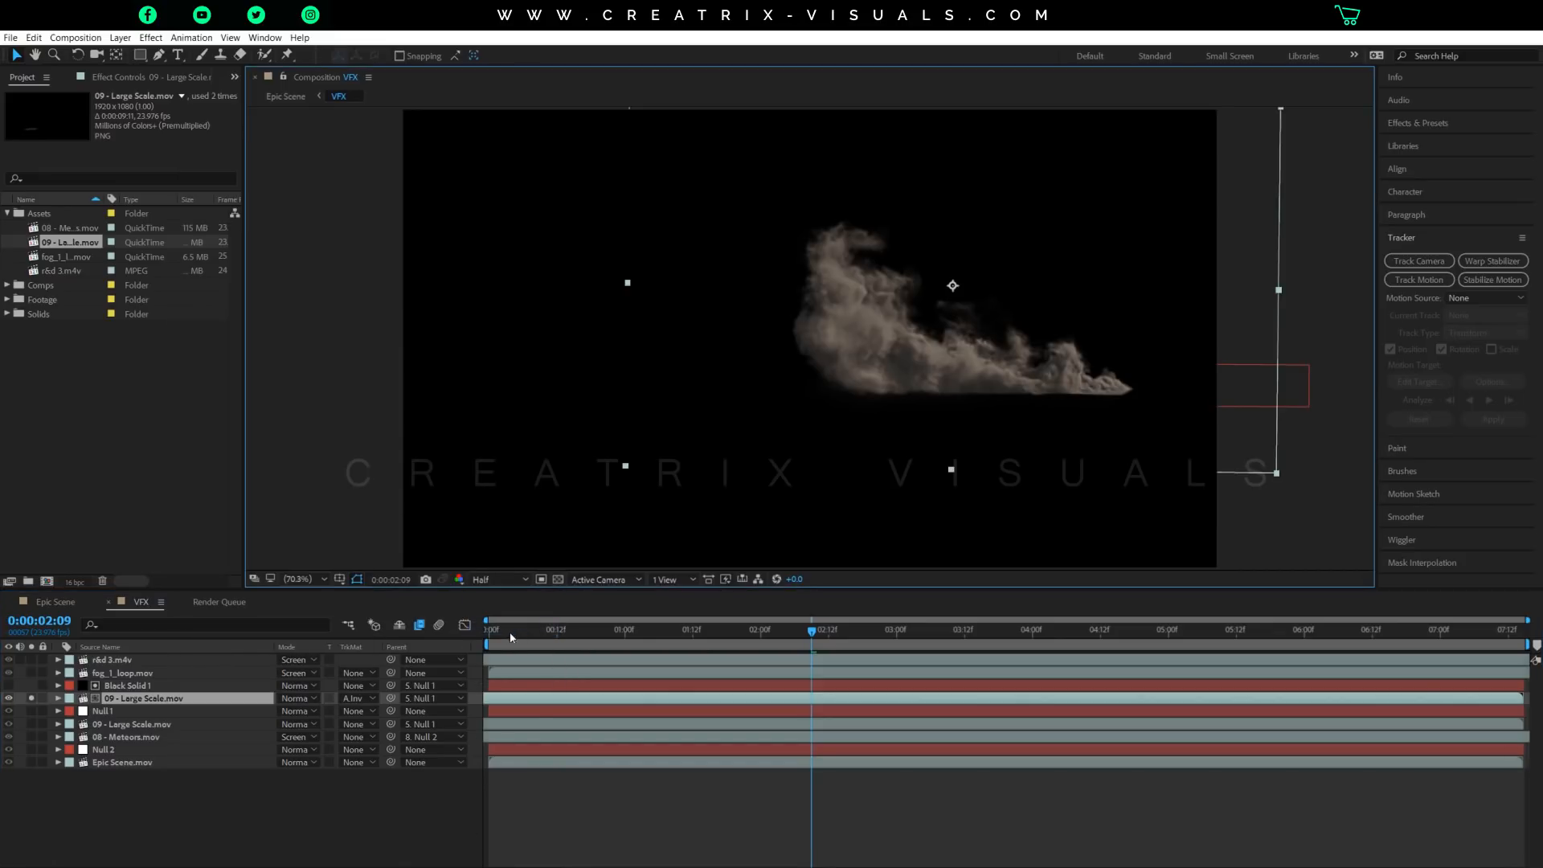
pyautogui.press('Home')
pyautogui.press('space')
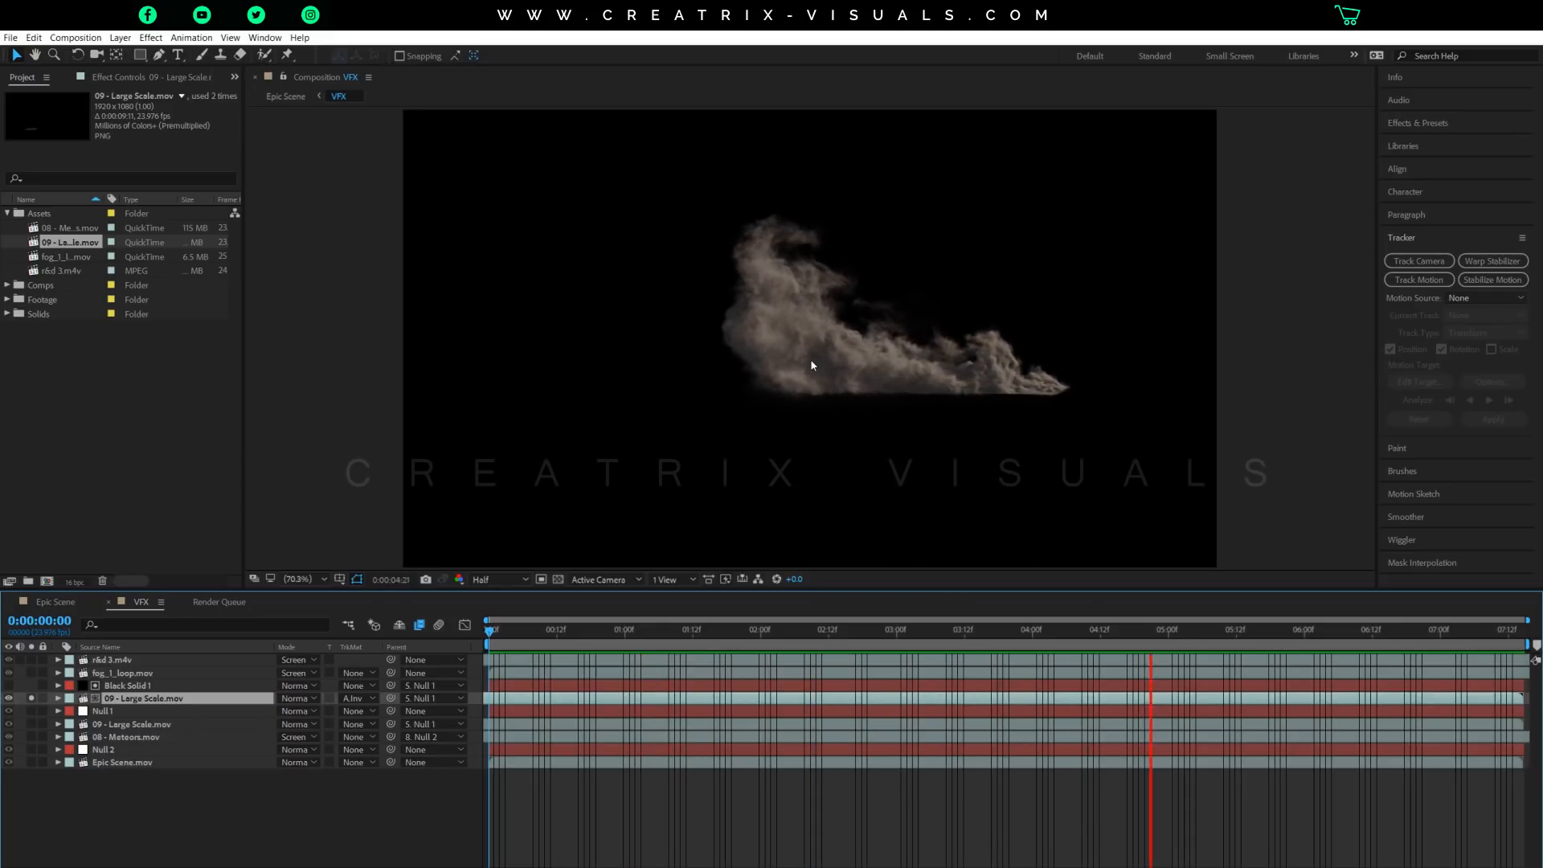
pyautogui.press('space')
# Play the smoke from the start with the composition's frame blending disabled for comparison, and enable frame blending again.
pyautogui.click(420, 627)
pyautogui.press('Home')
pyautogui.press('space')
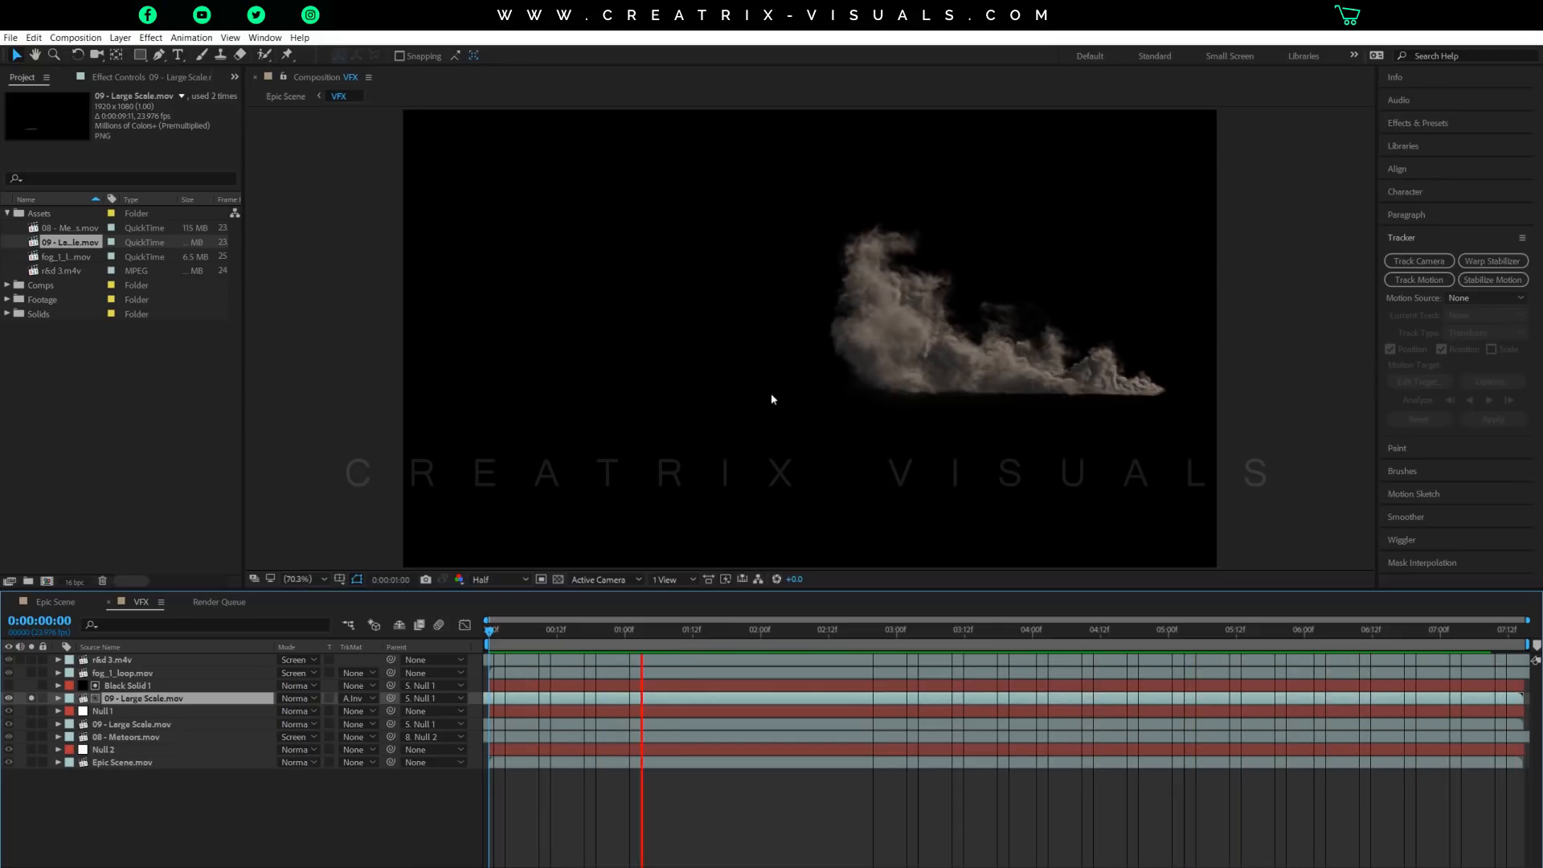
pyautogui.press('space')
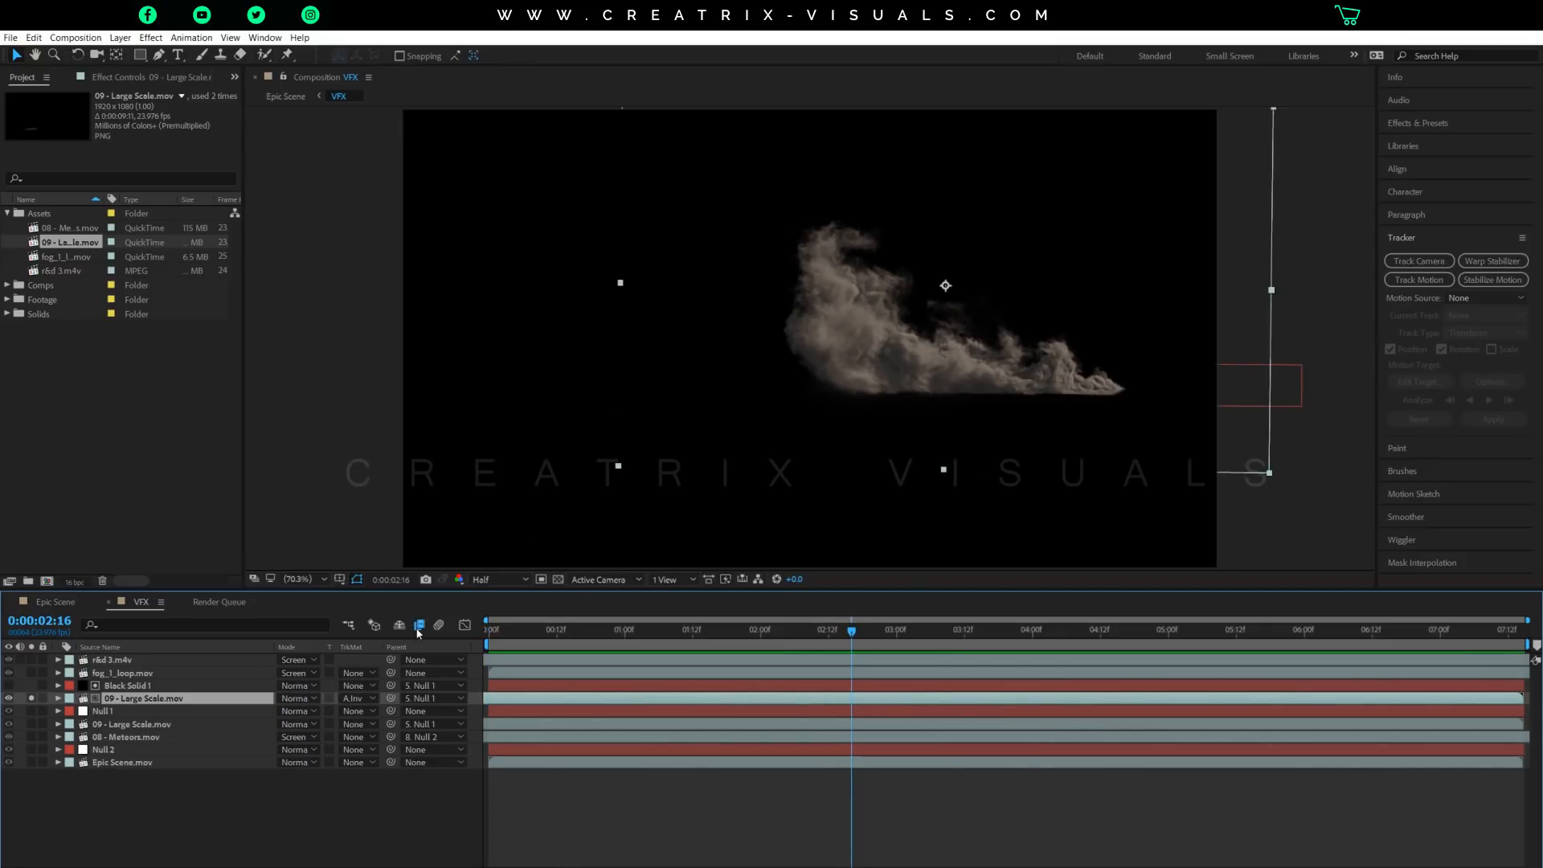
pyautogui.press('space')
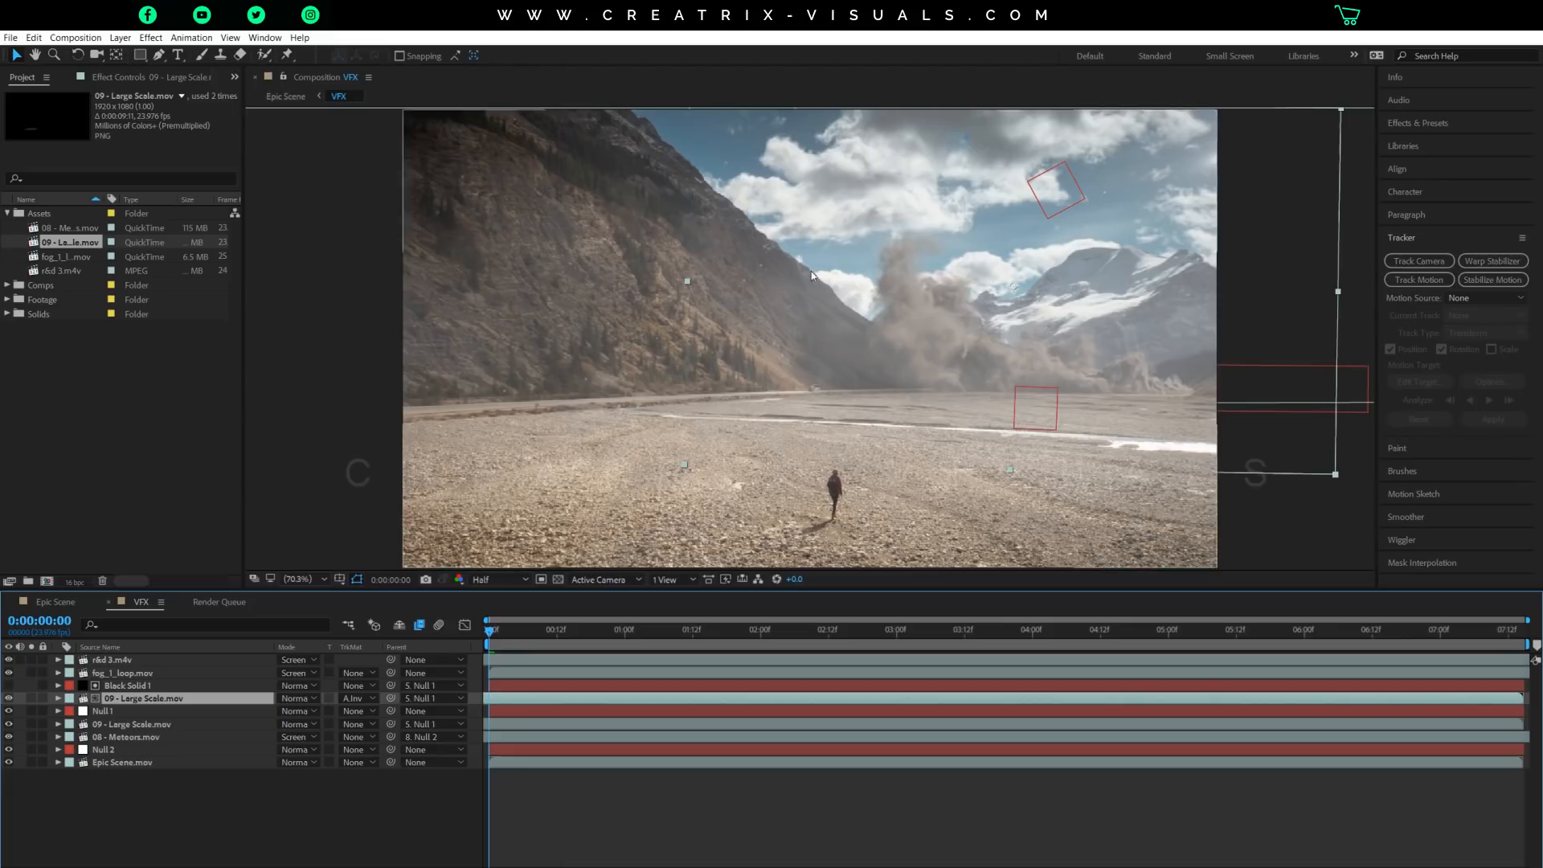
# Solo the Epic Scene.mov, Null 2, Null 1 and upper 09 - Large Scale.mov layers.
pyautogui.click(31, 762)
pyautogui.click(31, 749)
pyautogui.click(30, 712)
pyautogui.click(162, 699)
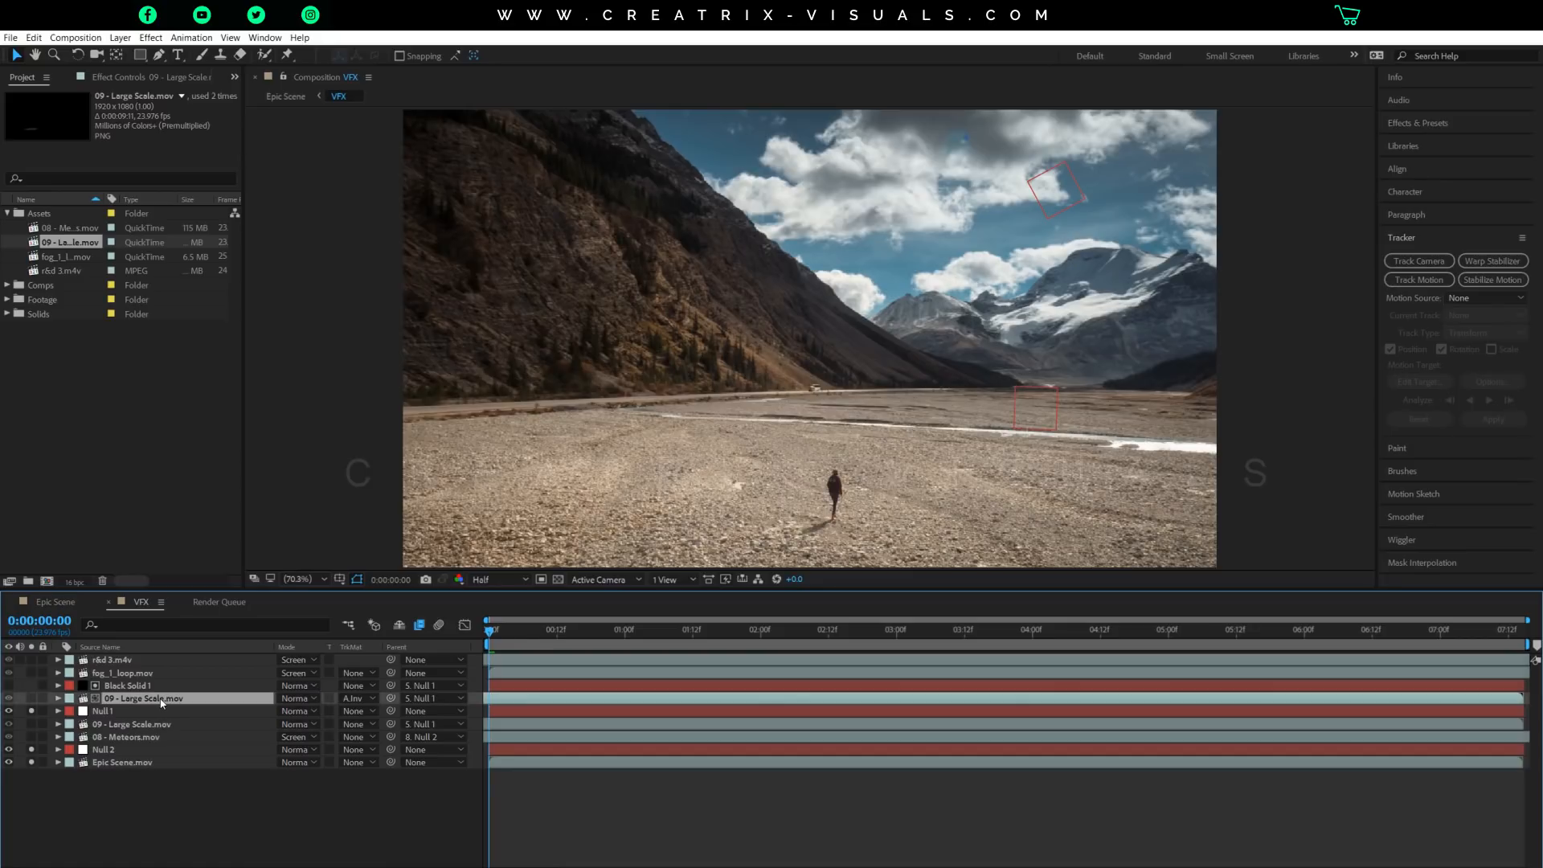
pyautogui.click(32, 699)
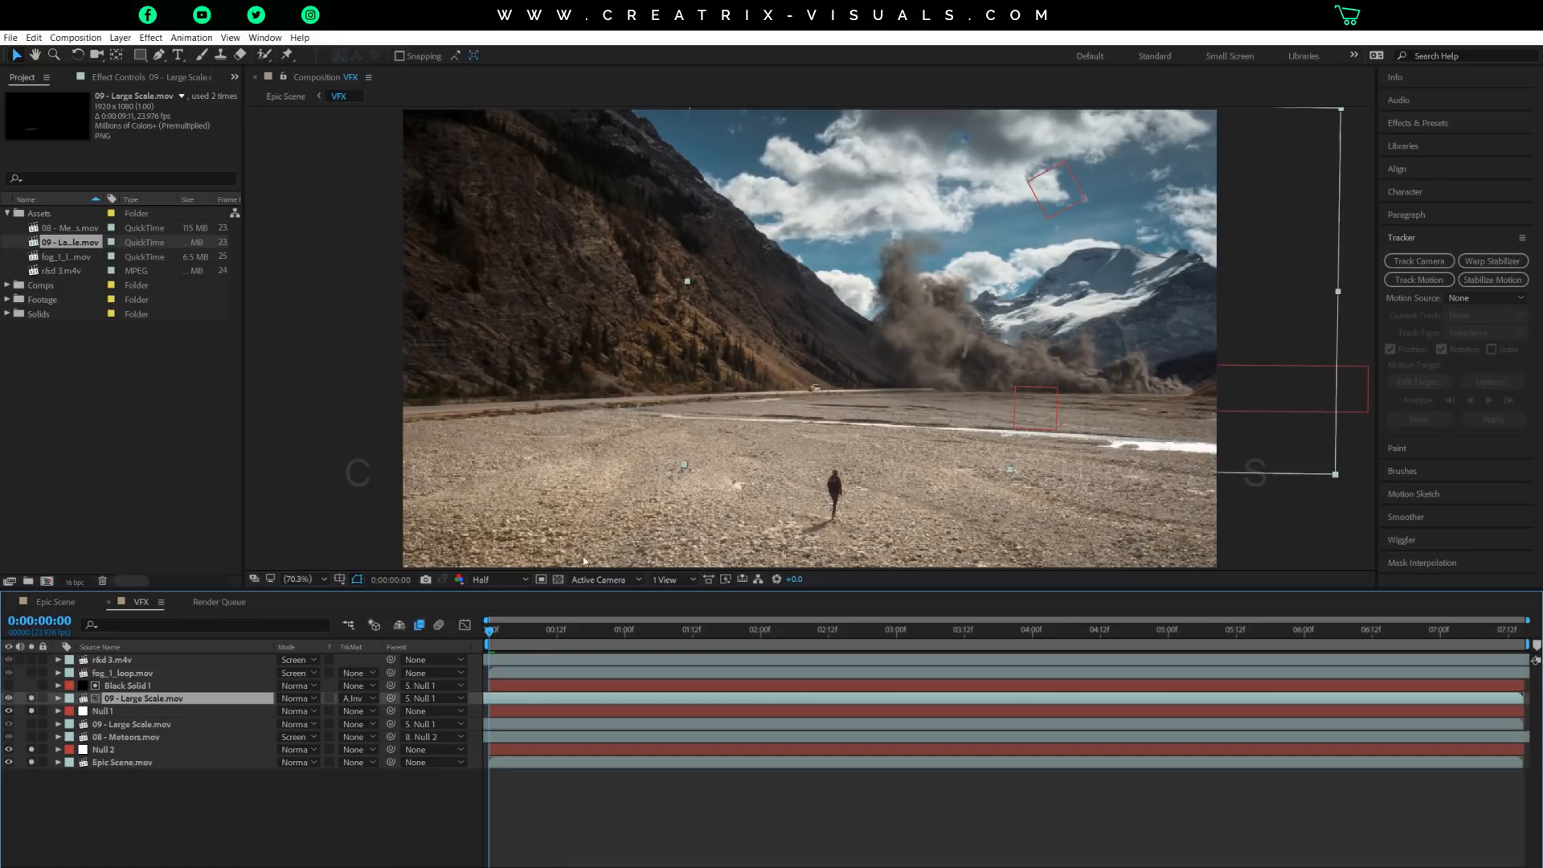
# Scrub the smoke shot to 0:00:03:16 and set the preview resolution to Full.
pyautogui.moveTo(492, 631); pyautogui.dragTo(944, 639)
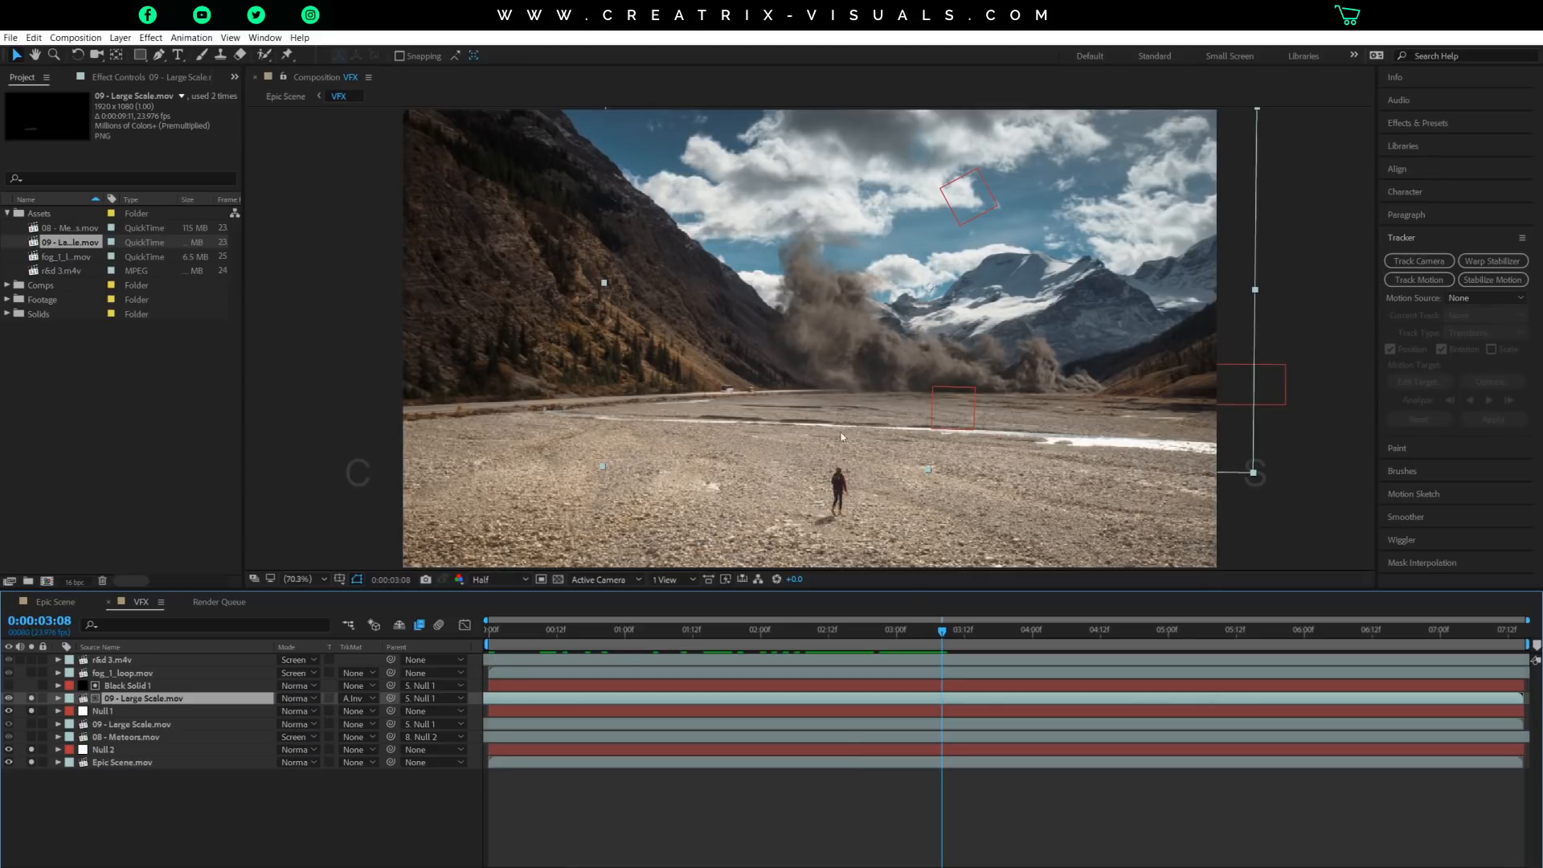
pyautogui.moveTo(941, 635); pyautogui.dragTo(987, 635)
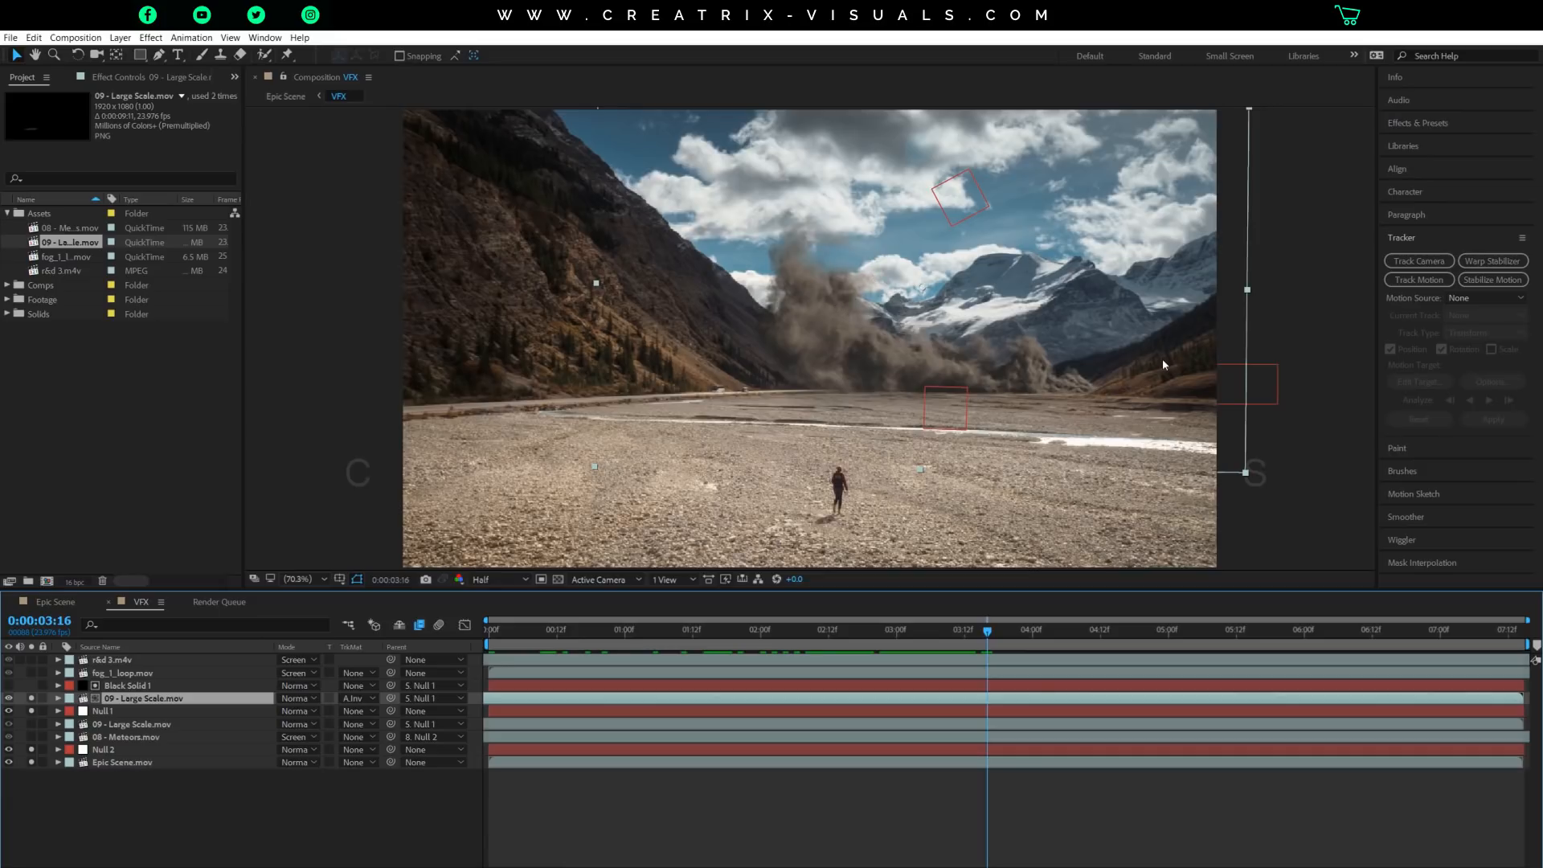
pyautogui.click(483, 580)
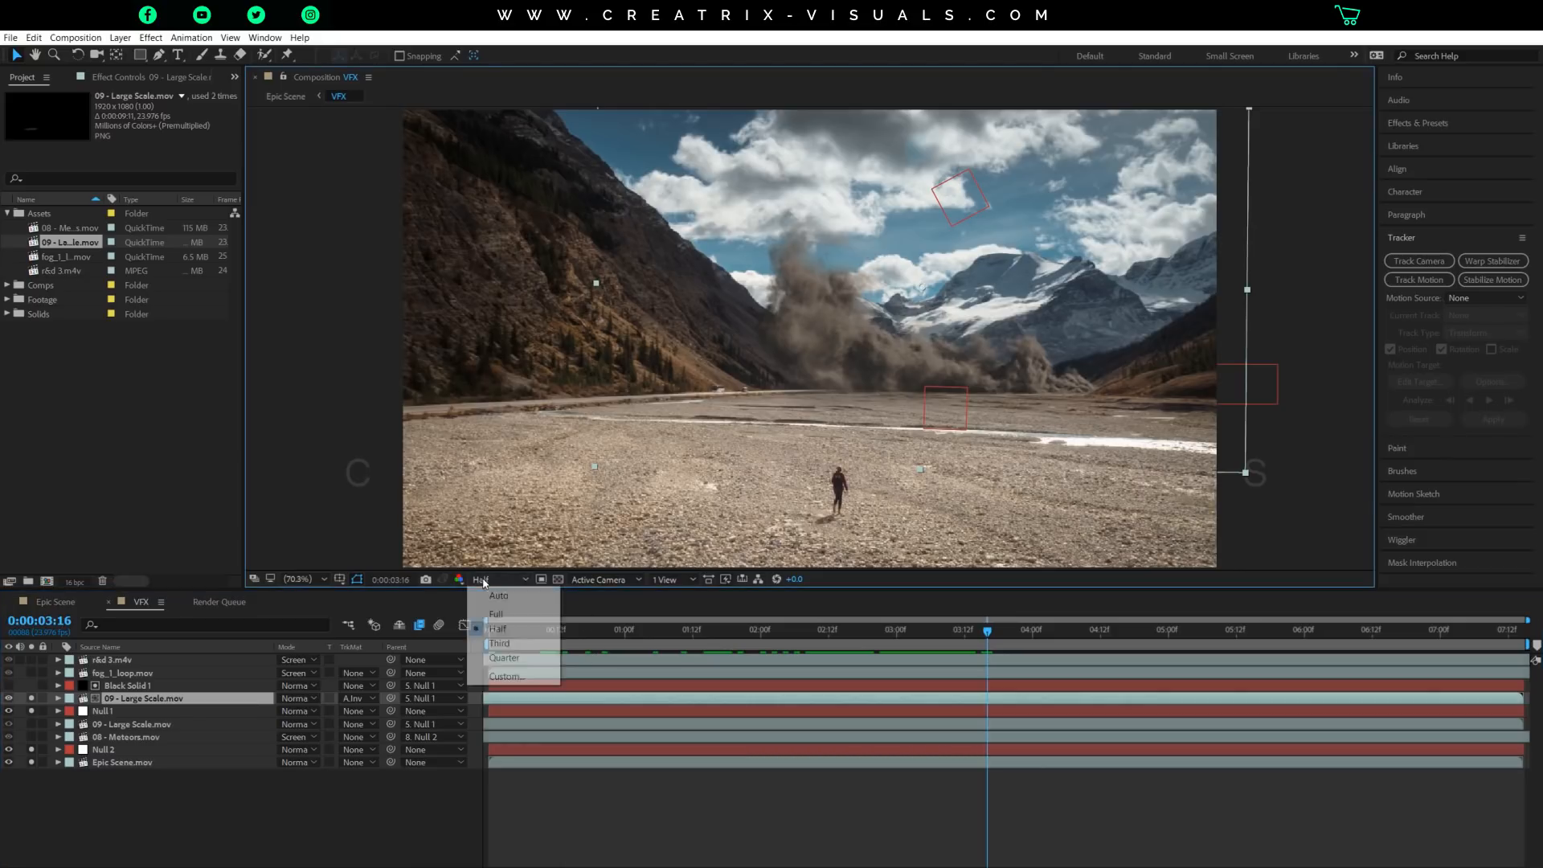
pyautogui.click(497, 613)
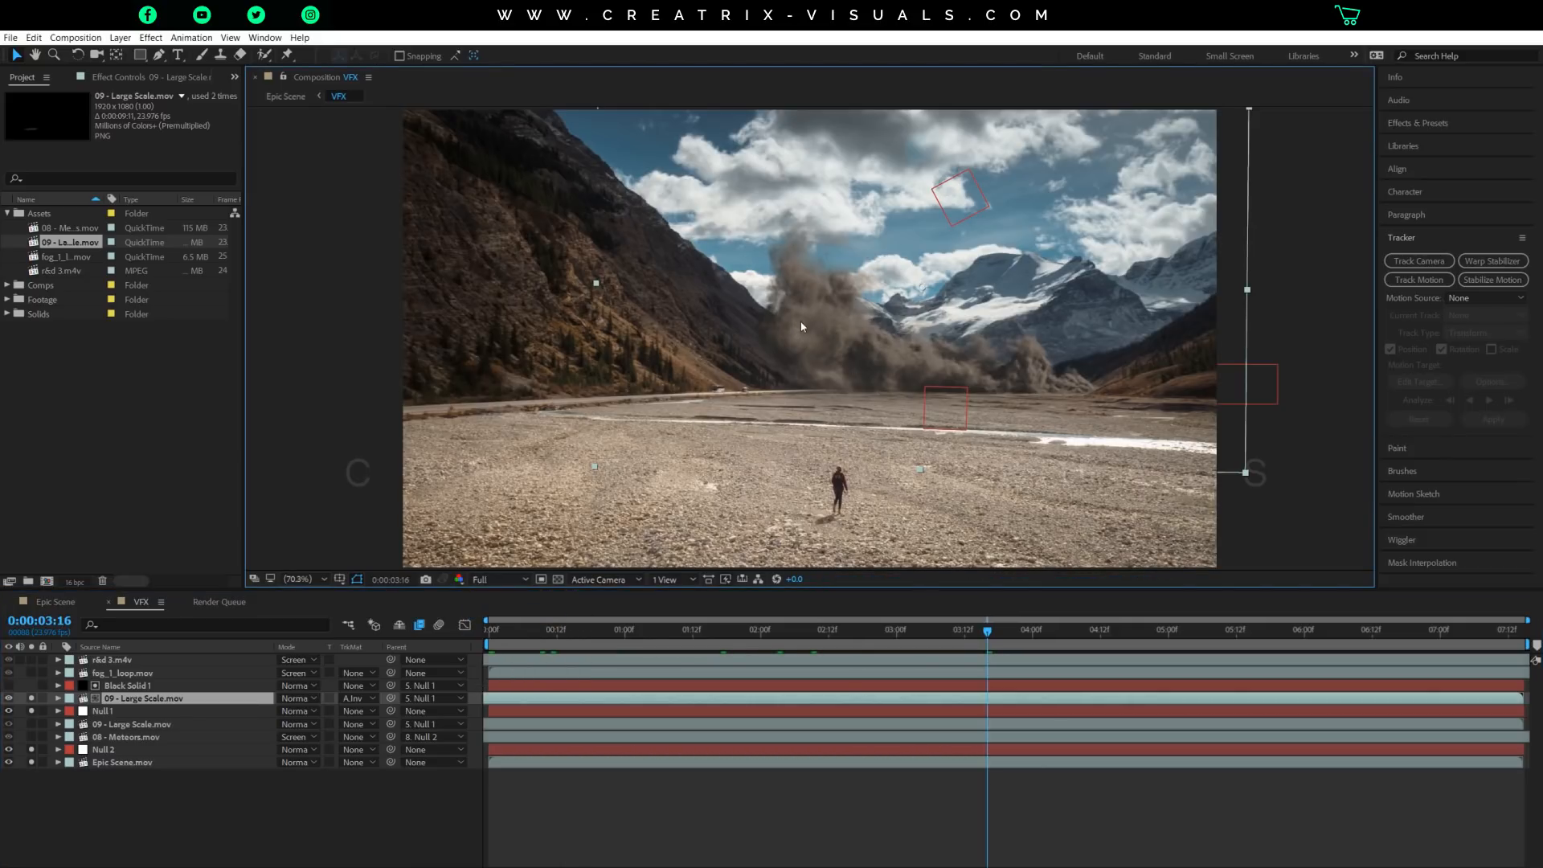
# Examine up close how the smoke's edge meets the base of the right-hand hill.
pyautogui.moveTo(1118, 367); pyautogui.dragTo(999, 357)
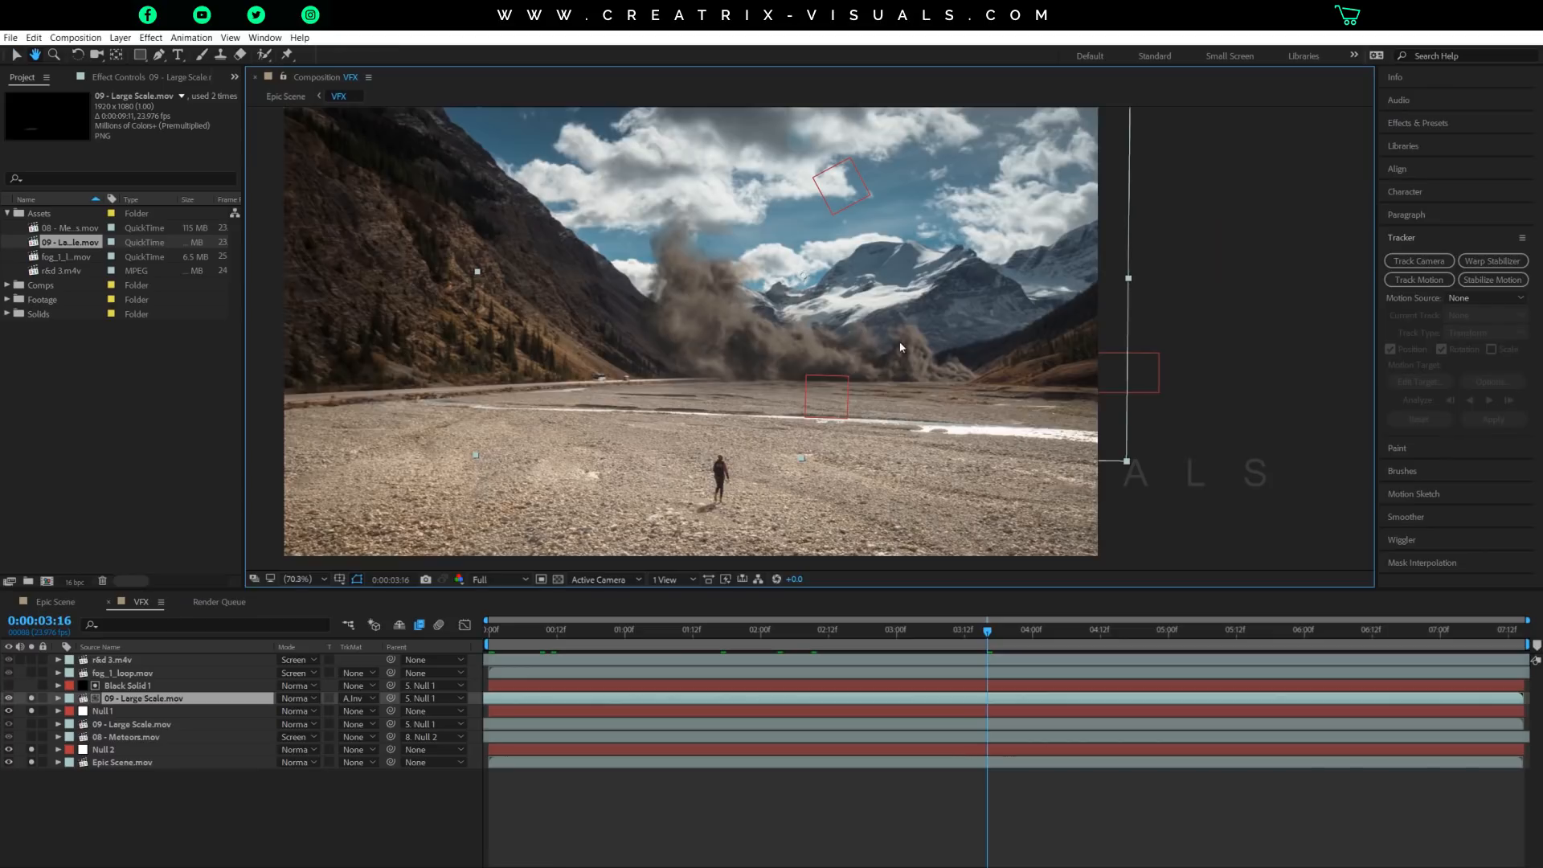
pyautogui.scroll(5, 900, 347)
pyautogui.moveTo(545, 345); pyautogui.dragTo(999, 377)
pyautogui.press('v')
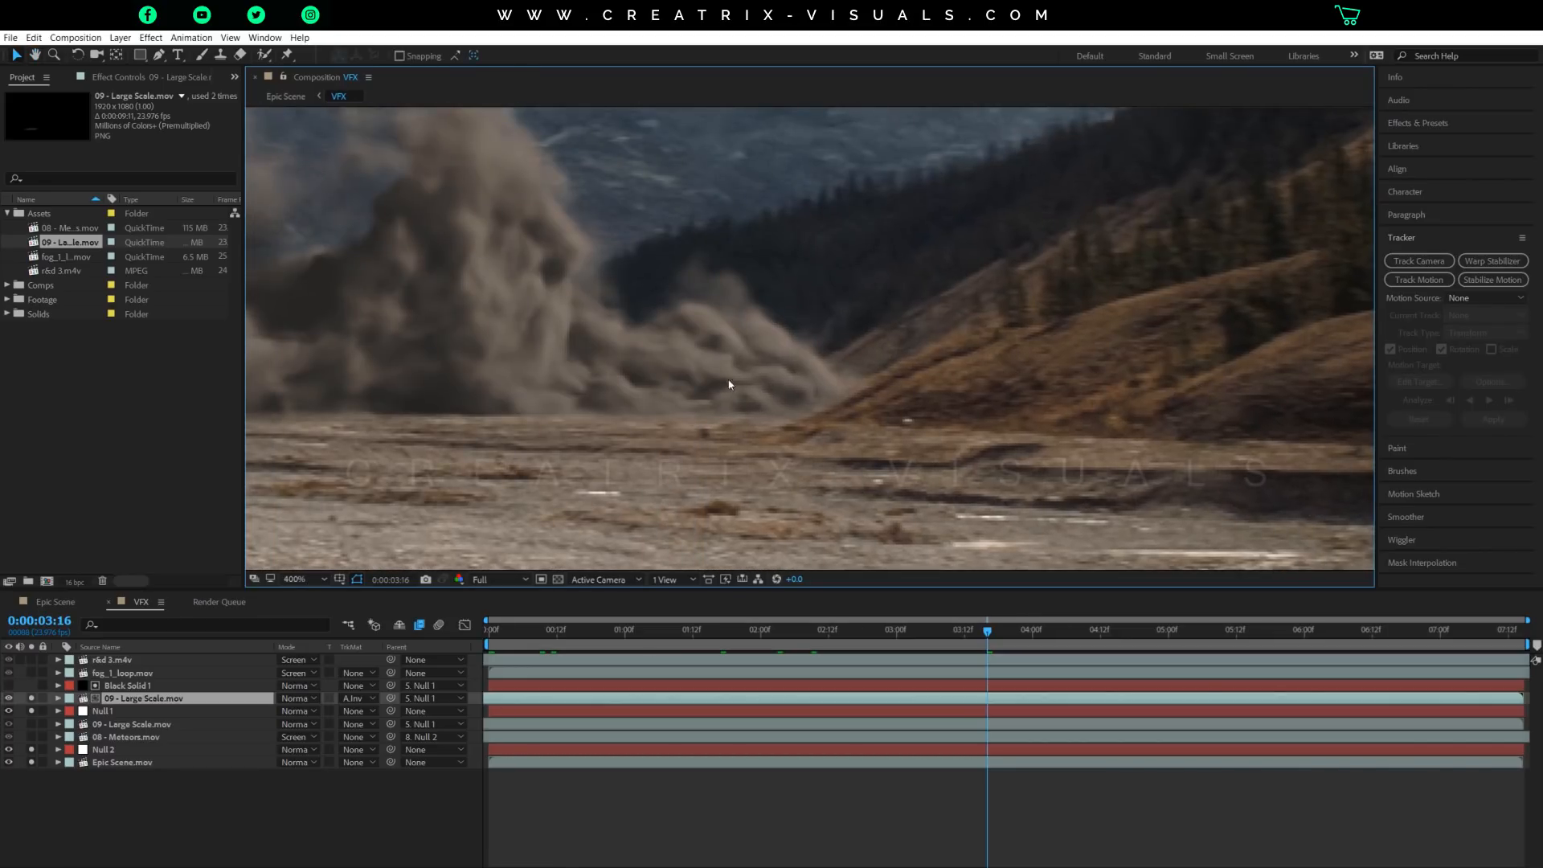
pyautogui.scroll(-4, 763, 436)
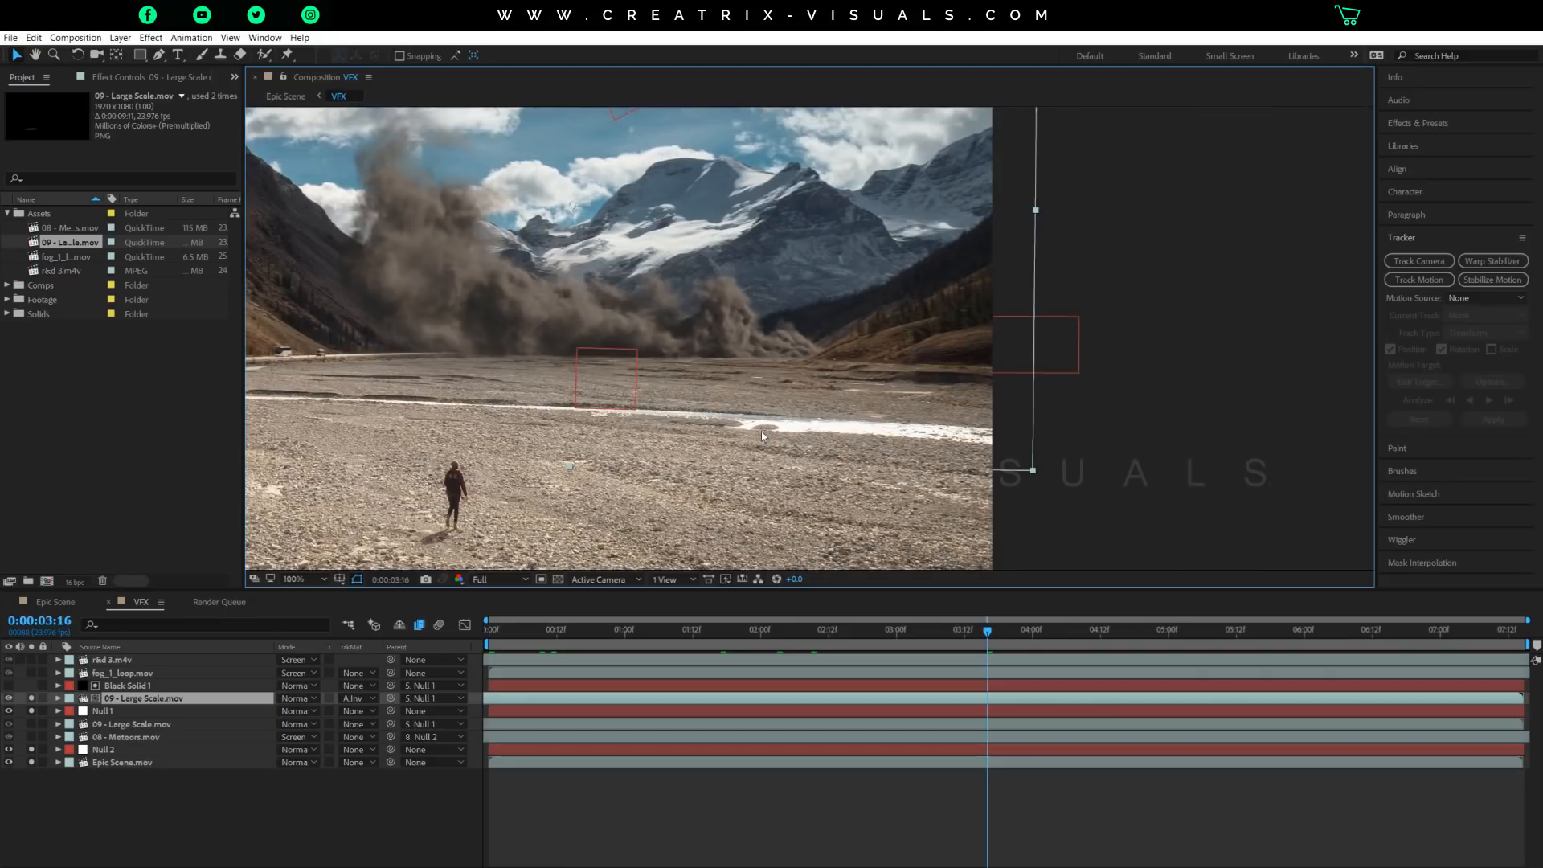
pyautogui.scroll(2, 764, 434)
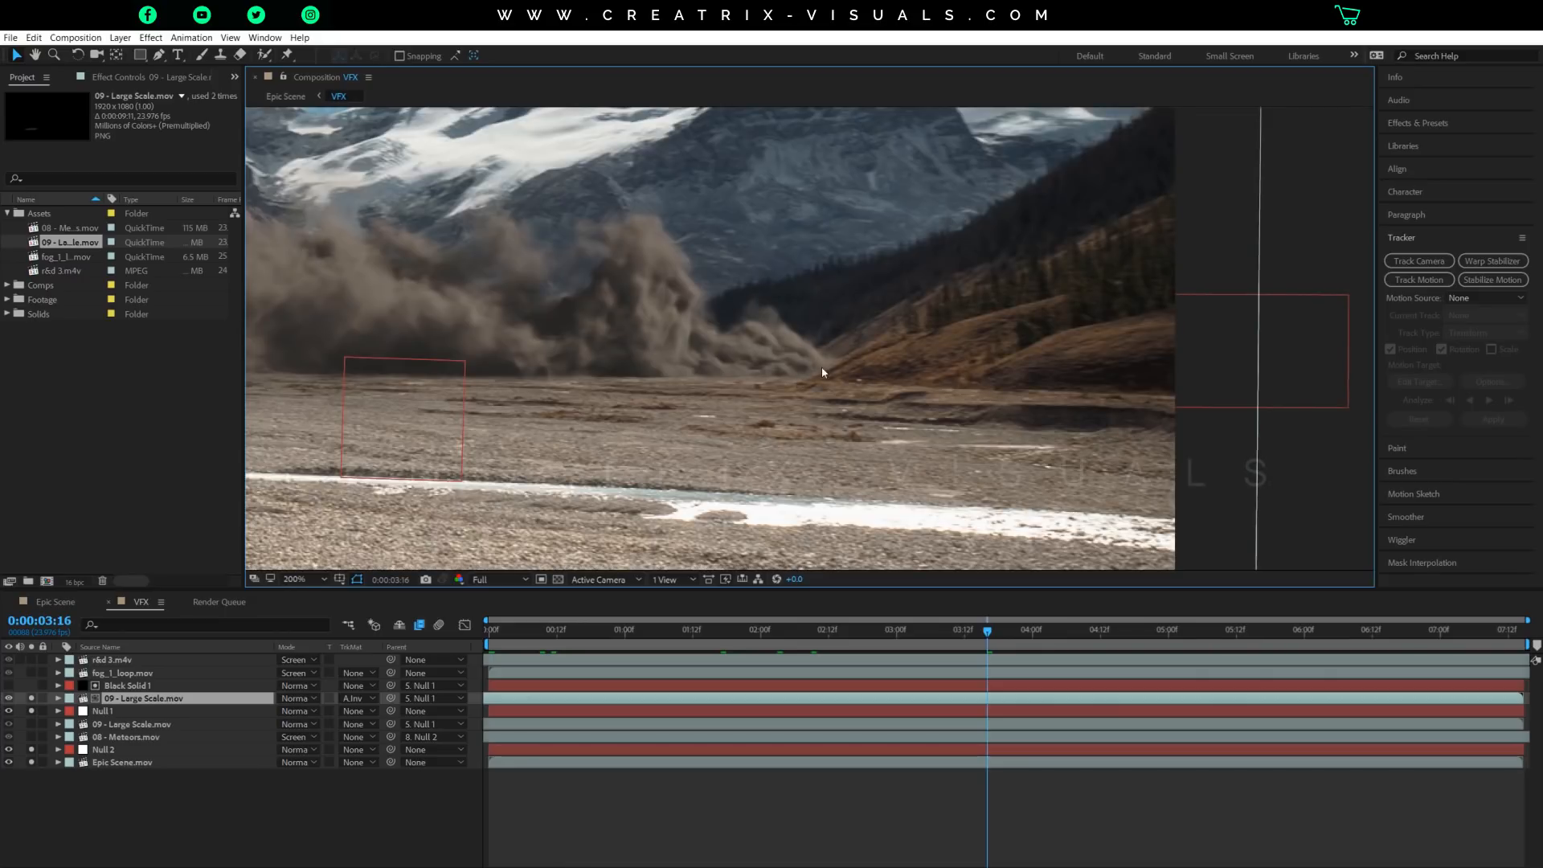
pyautogui.hotkey('ctrl', 's')
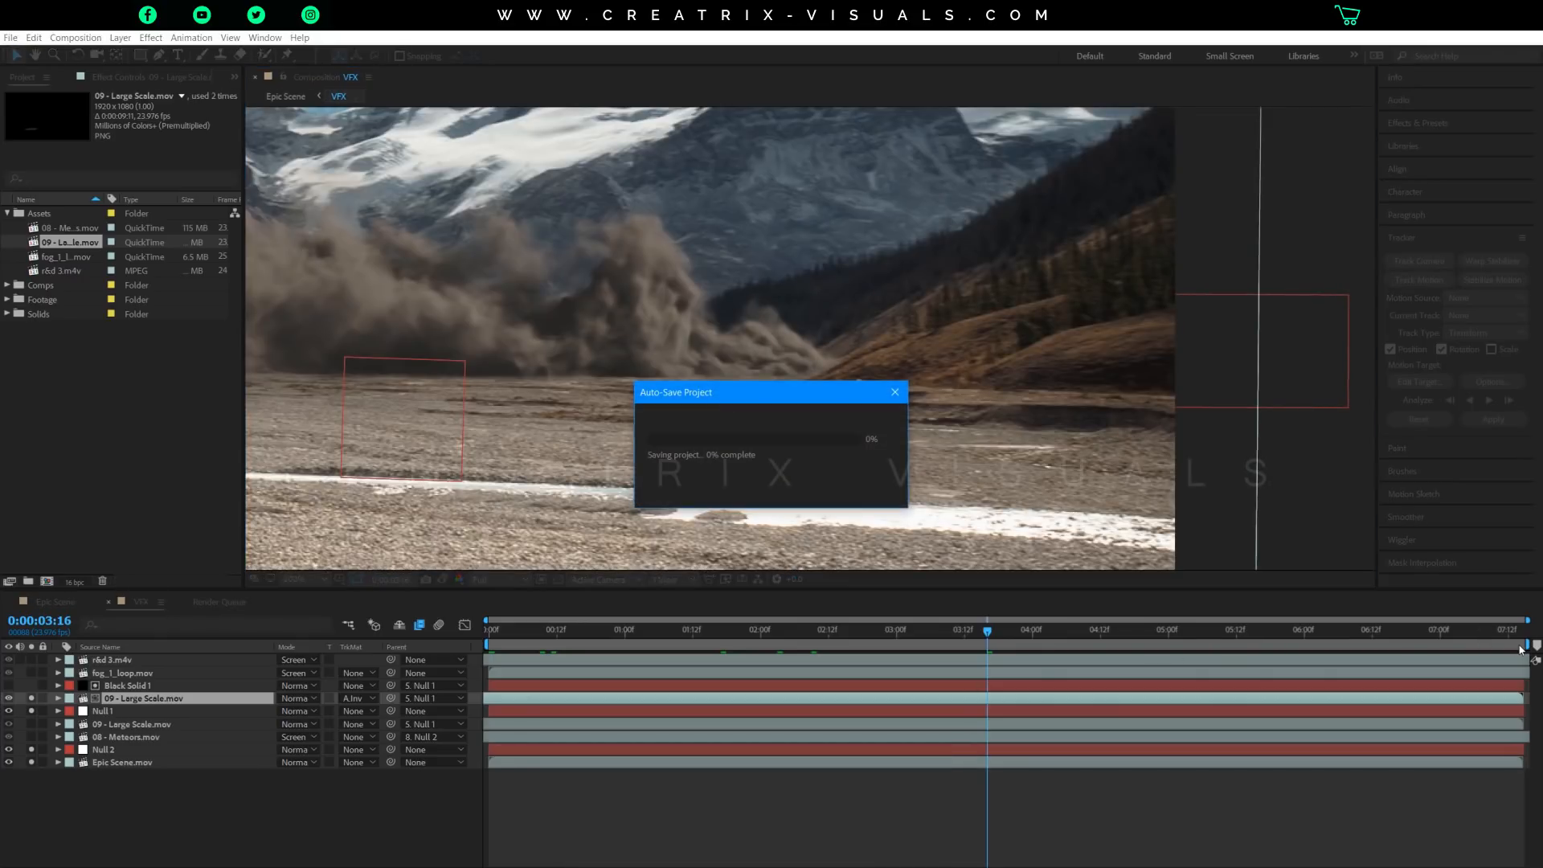
# Go to 0:00:07:12 and leave only Epic Scene.mov and the upper 09 - Large Scale.mov layer soloed.
pyautogui.click(1509, 640)
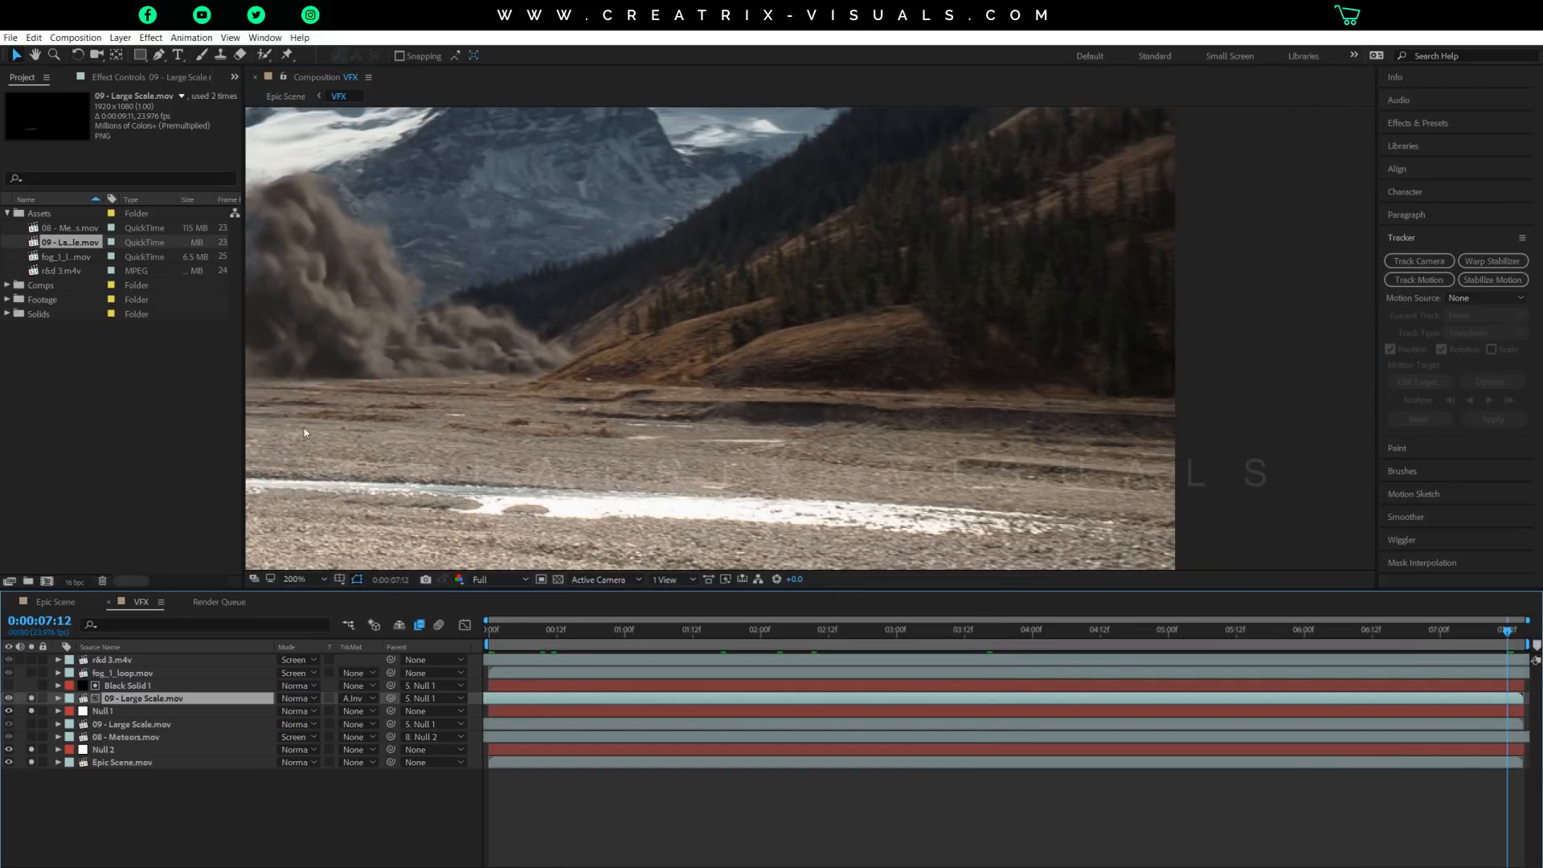
pyautogui.scroll(-1, 558, 373)
pyautogui.press('space')
pyautogui.moveTo(535, 331); pyautogui.dragTo(785, 354)
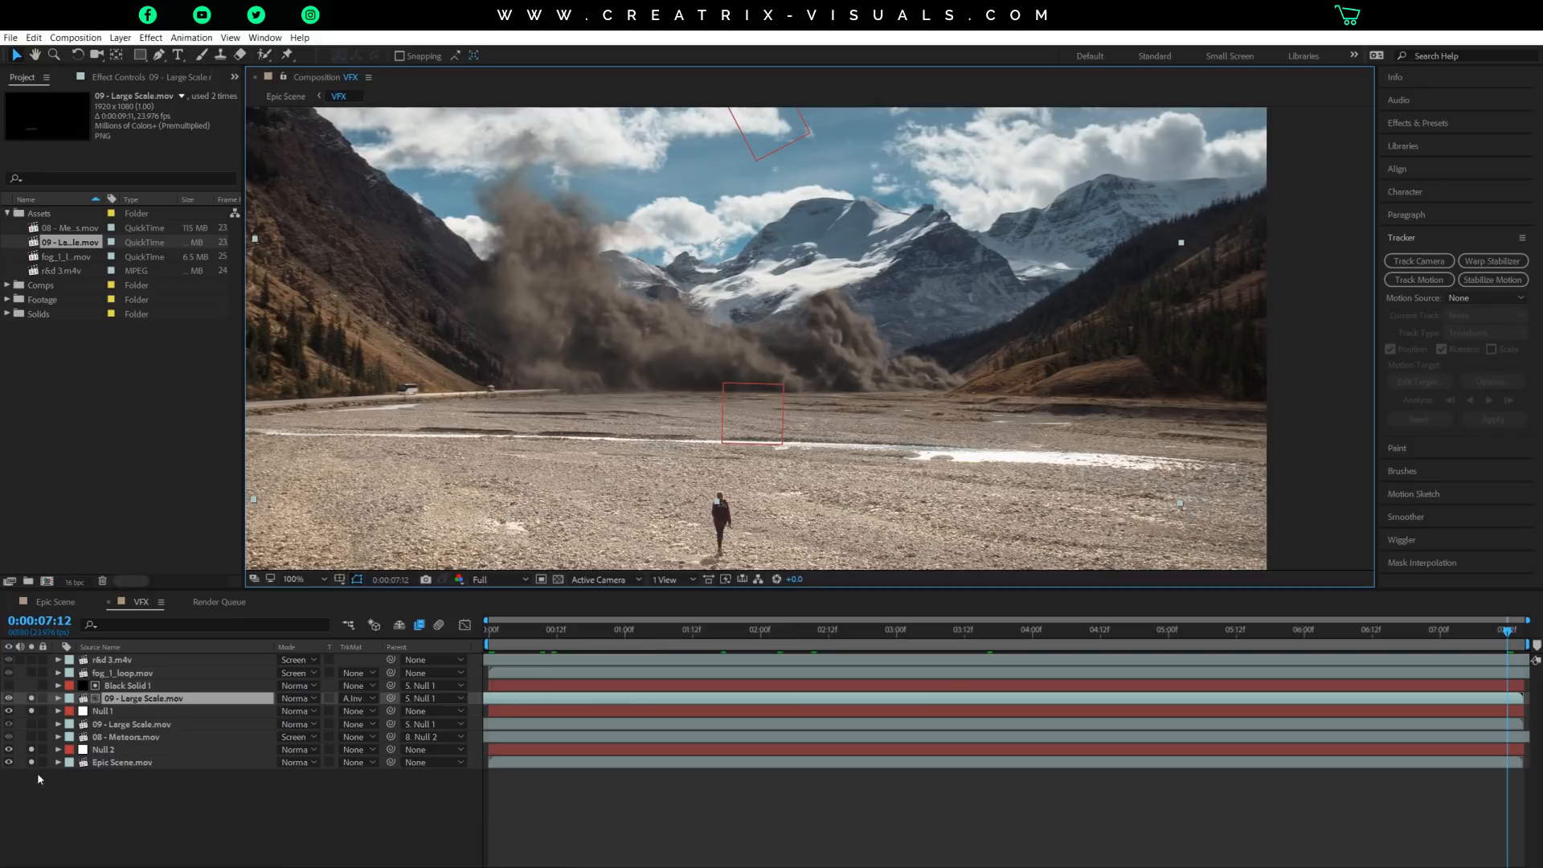
pyautogui.moveTo(31, 699); pyautogui.dragTo(34, 750)
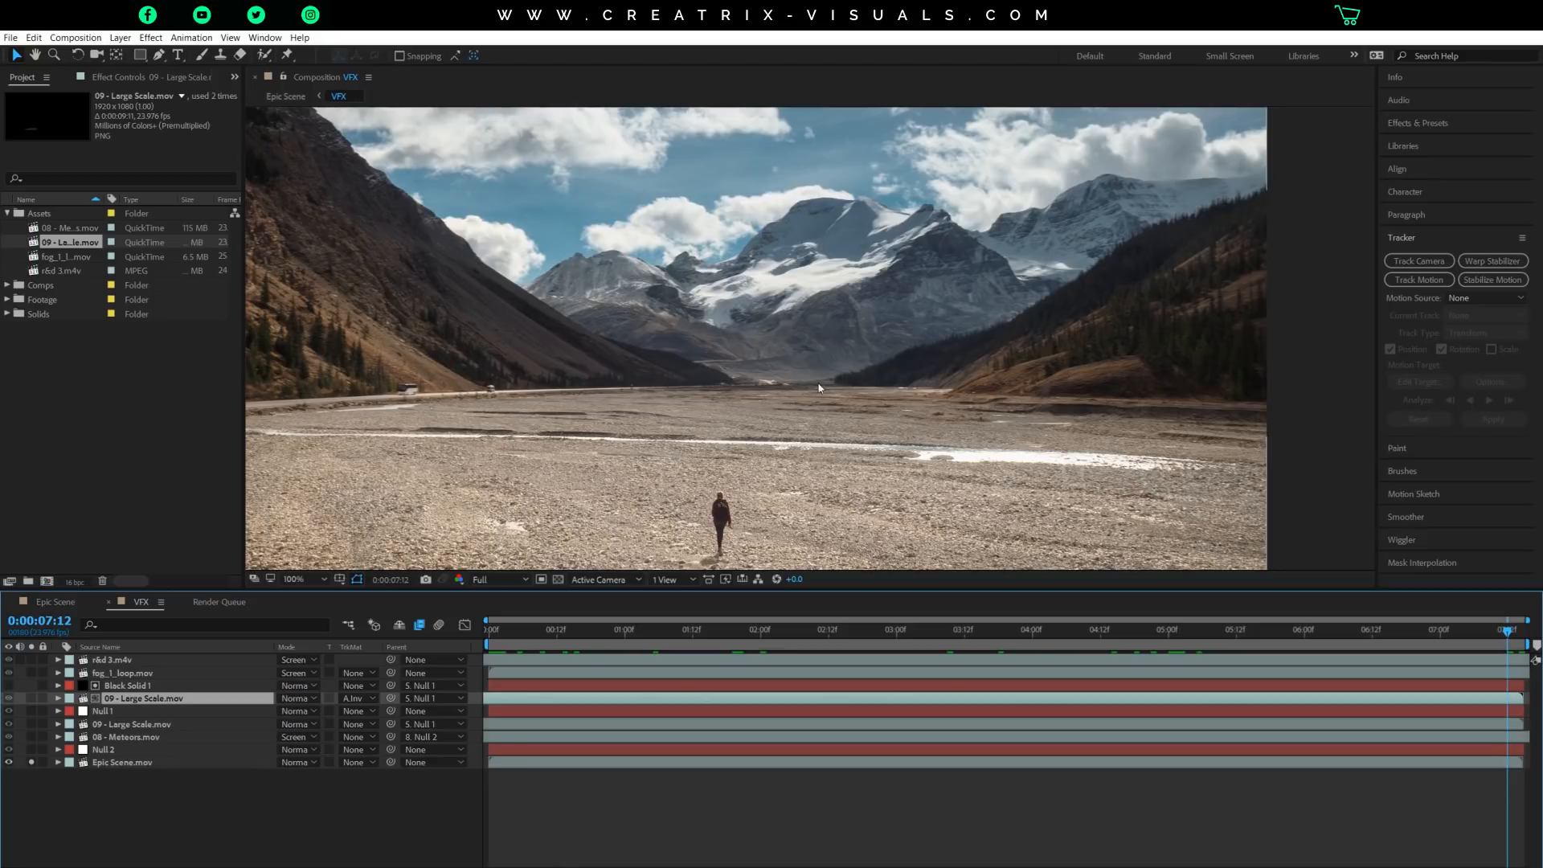
pyautogui.click(31, 699)
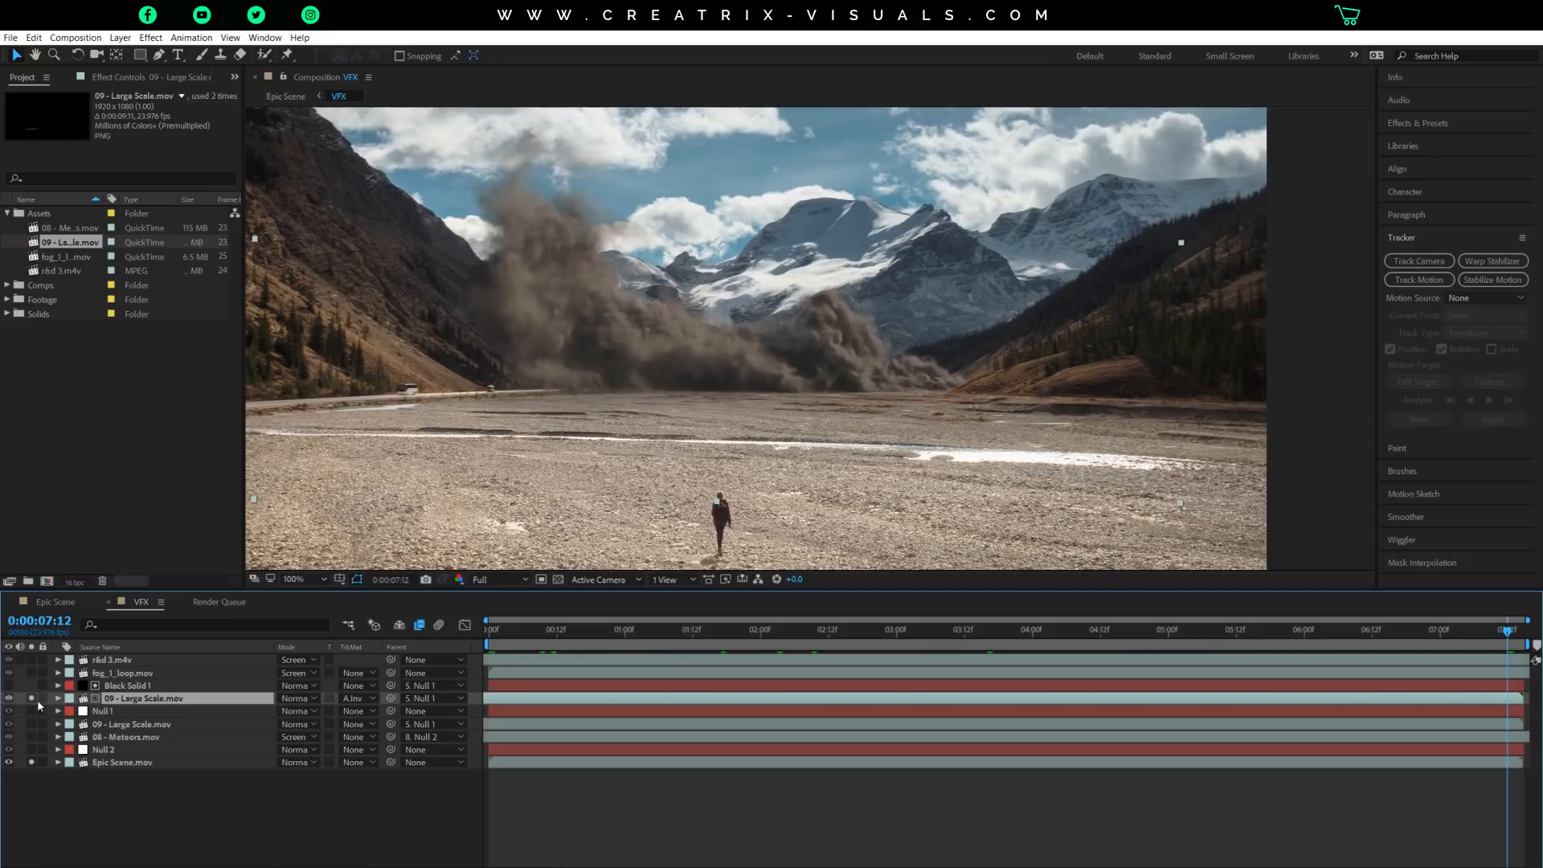
# Create a black 1920 x 1080 px solid directly above Black Solid 1 and hide it.
pyautogui.click(145, 687)
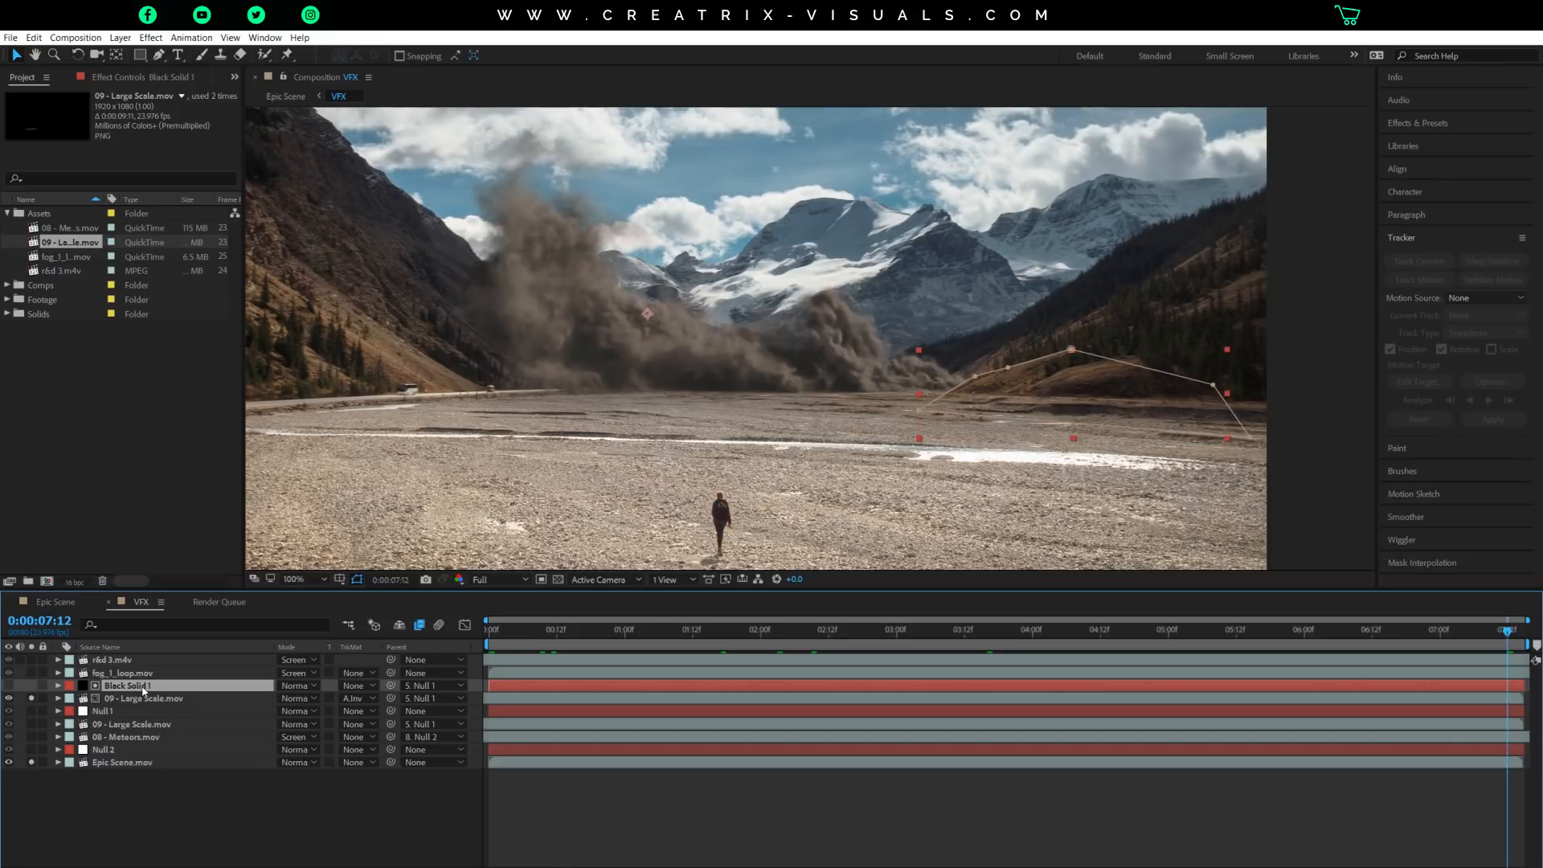
pyautogui.click(120, 38)
pyautogui.moveTo(241, 54)
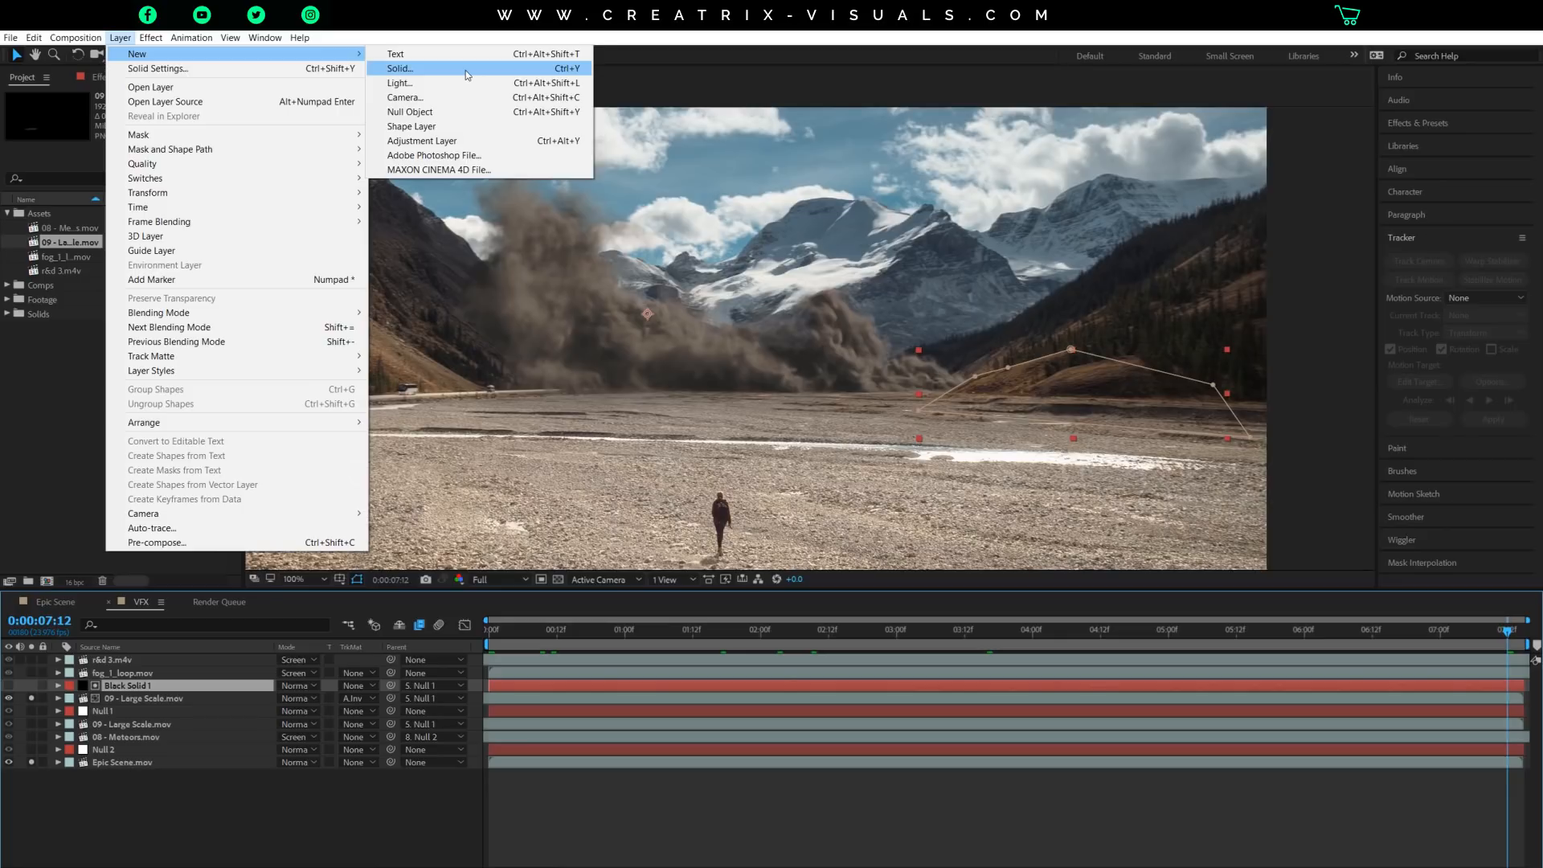
pyautogui.click(467, 70)
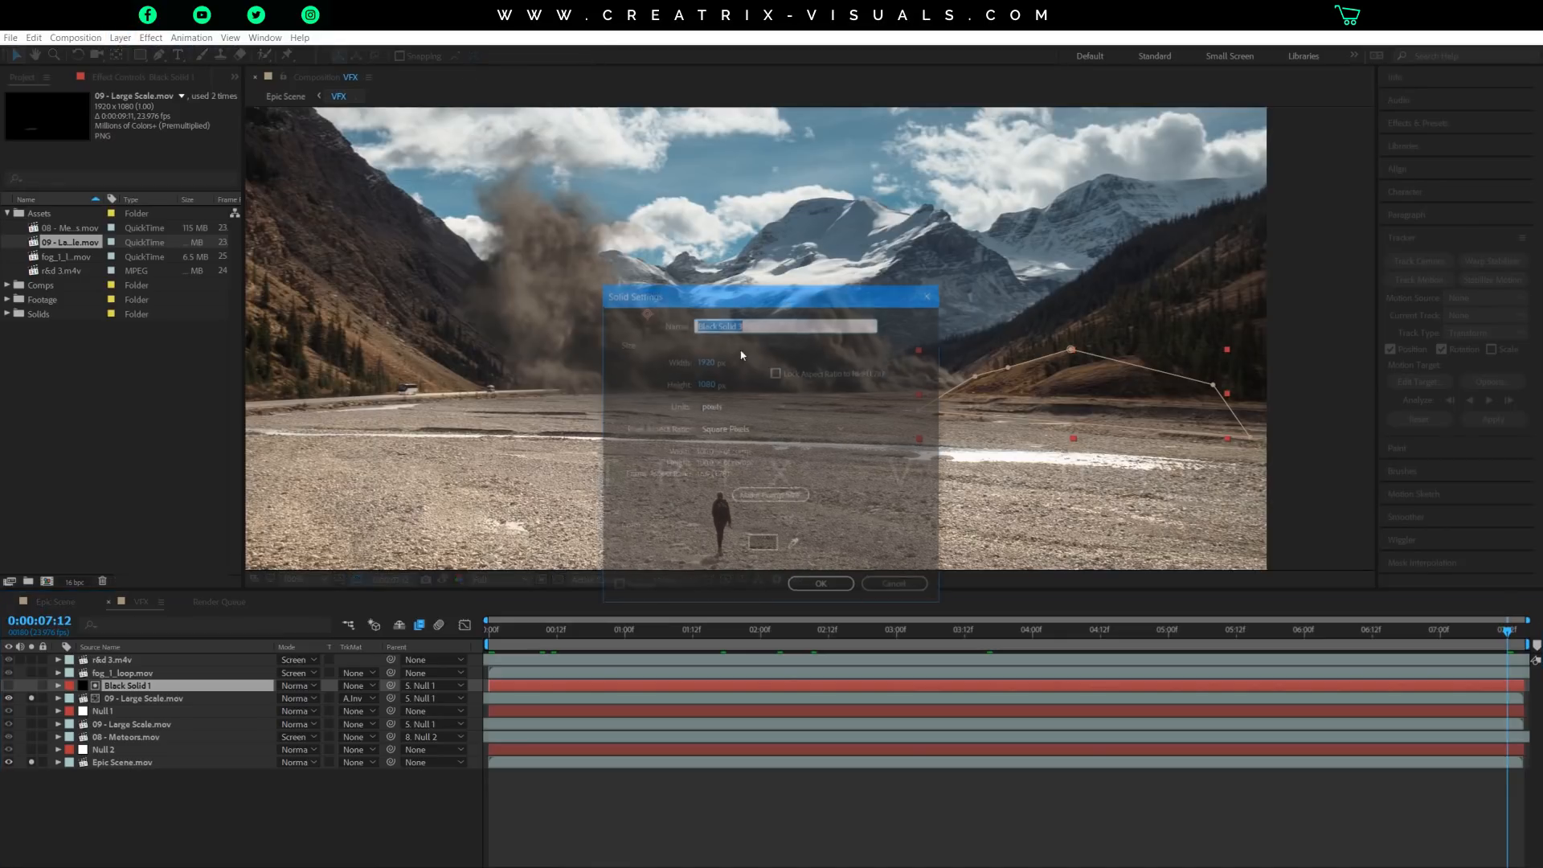
pyautogui.click(813, 588)
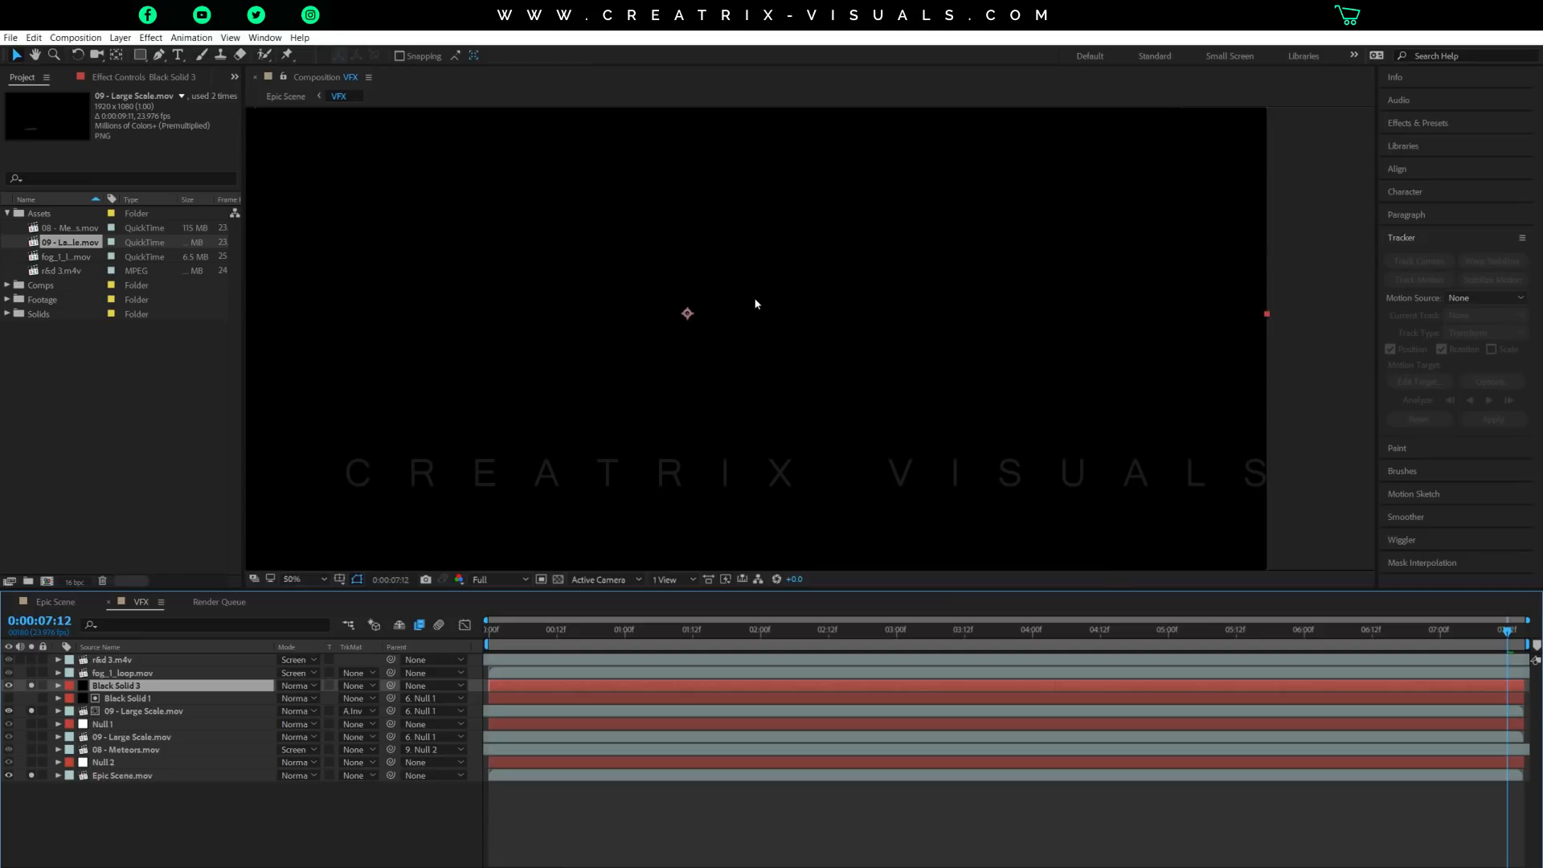
pyautogui.moveTo(702, 288); pyautogui.dragTo(839, 280)
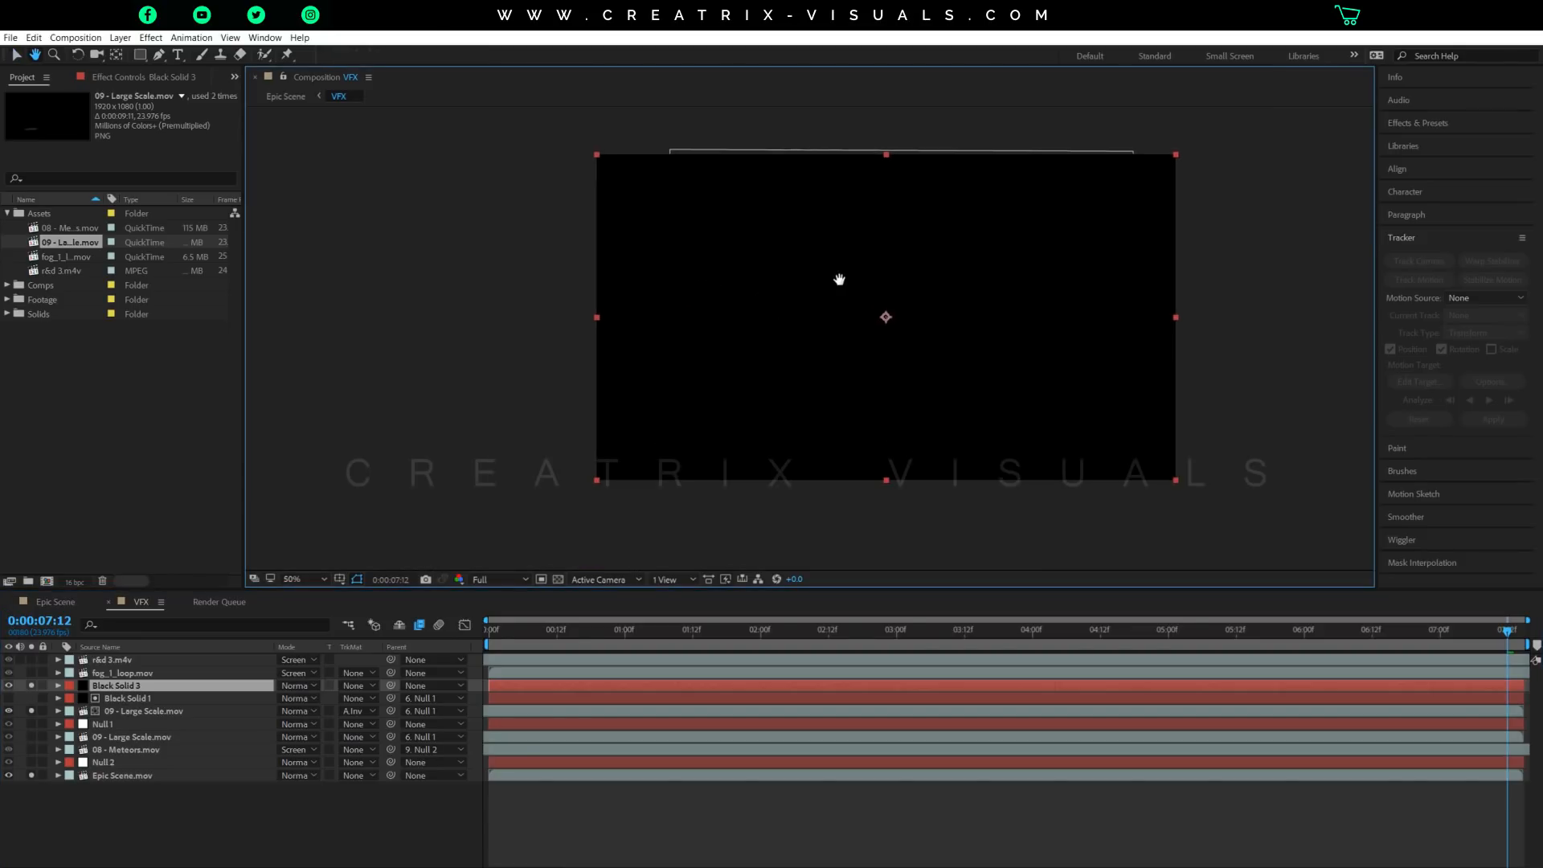
pyautogui.click(9, 685)
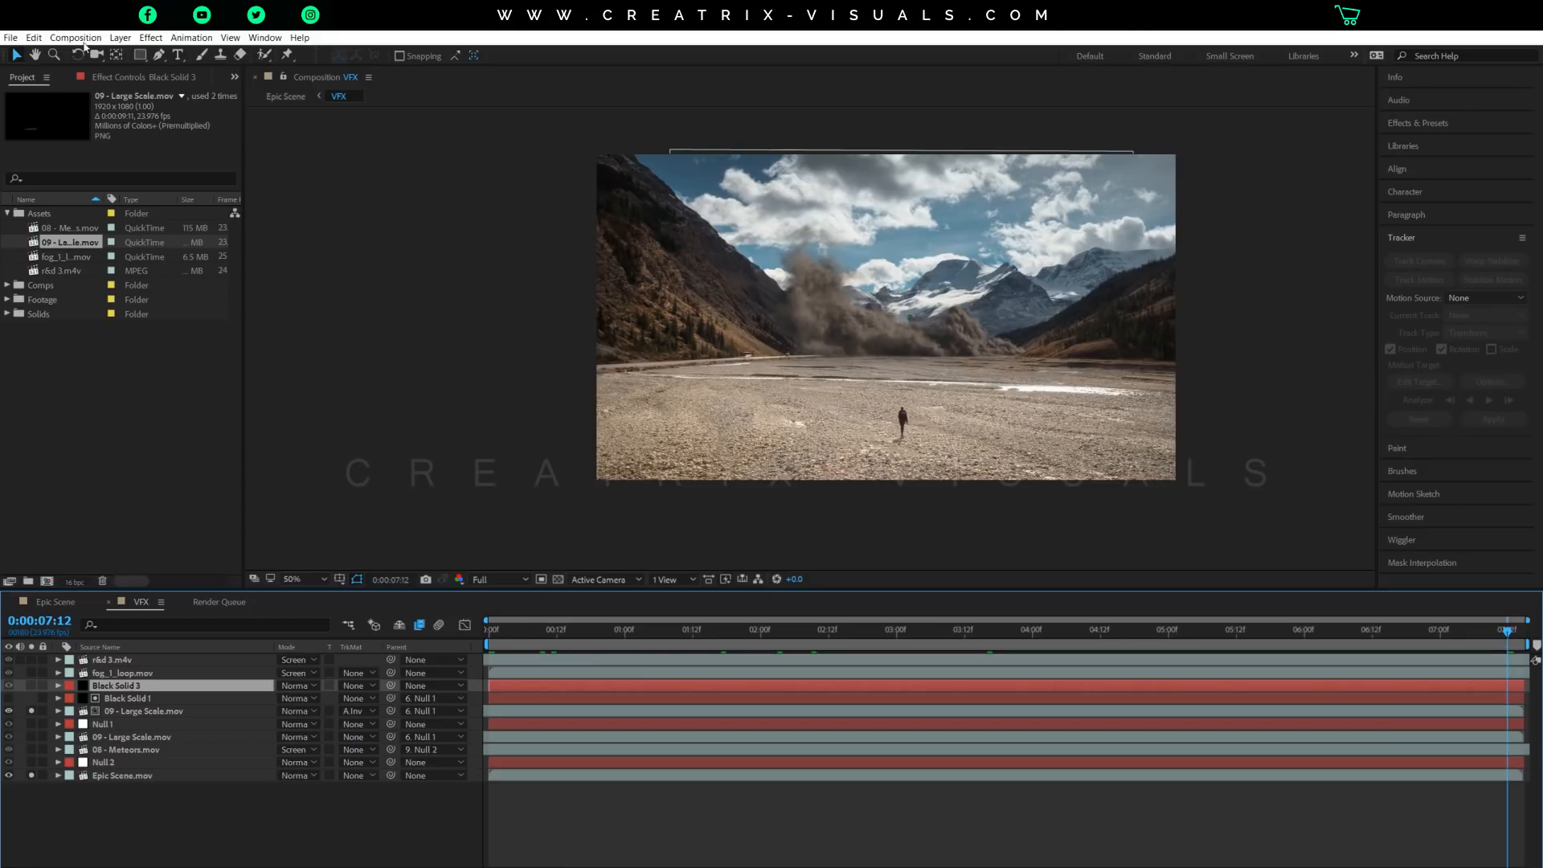
# Draw a closed six-point Pen mask on the new solid, covering the right-hand hill's base next to the smoke's edge.
pyautogui.click(158, 55)
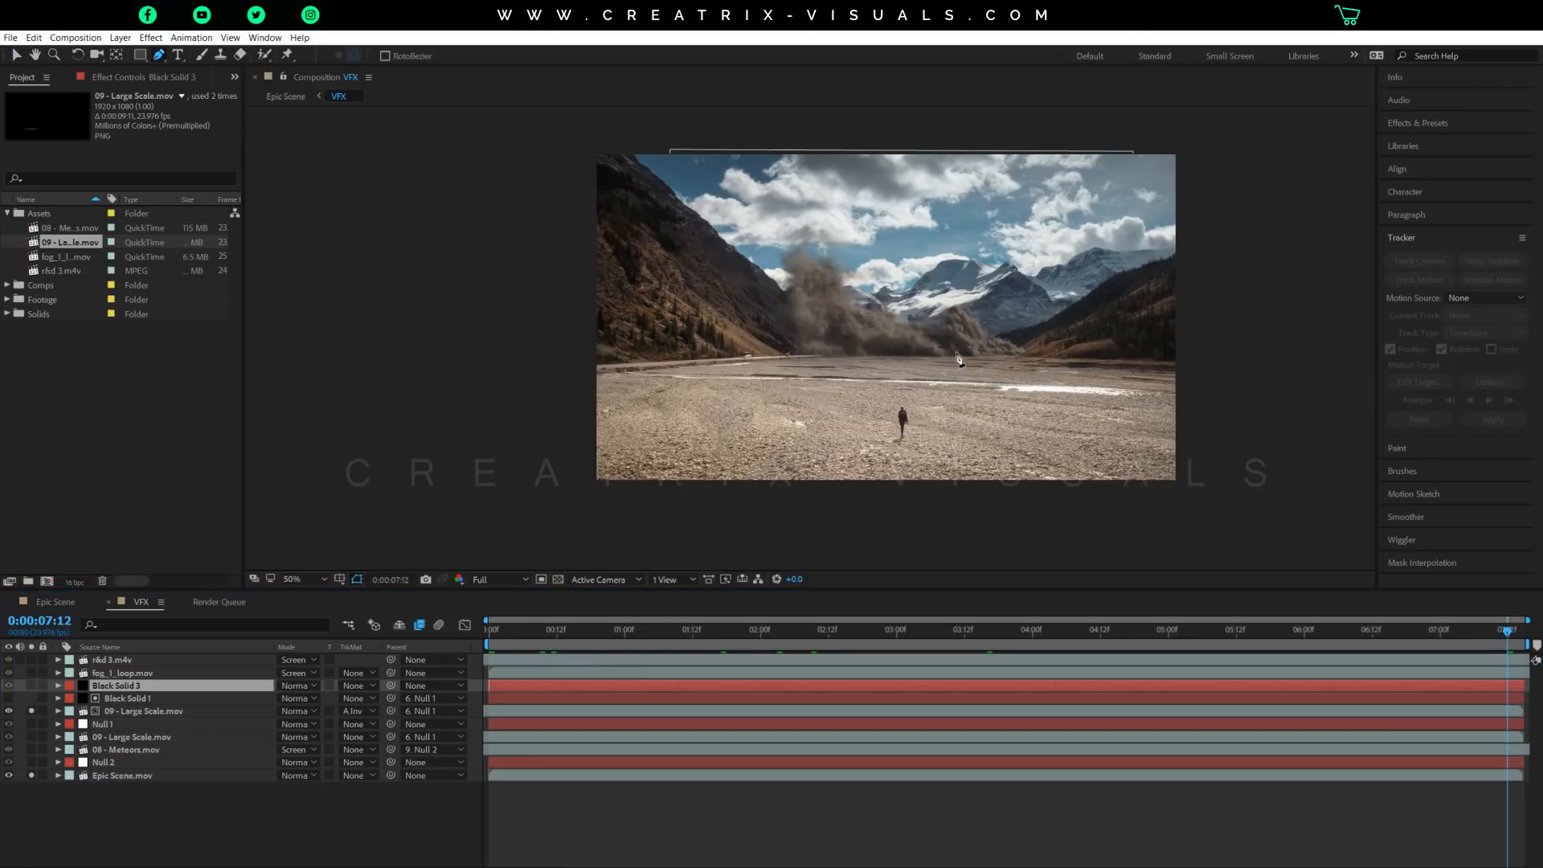
pyautogui.scroll(4, 959, 360)
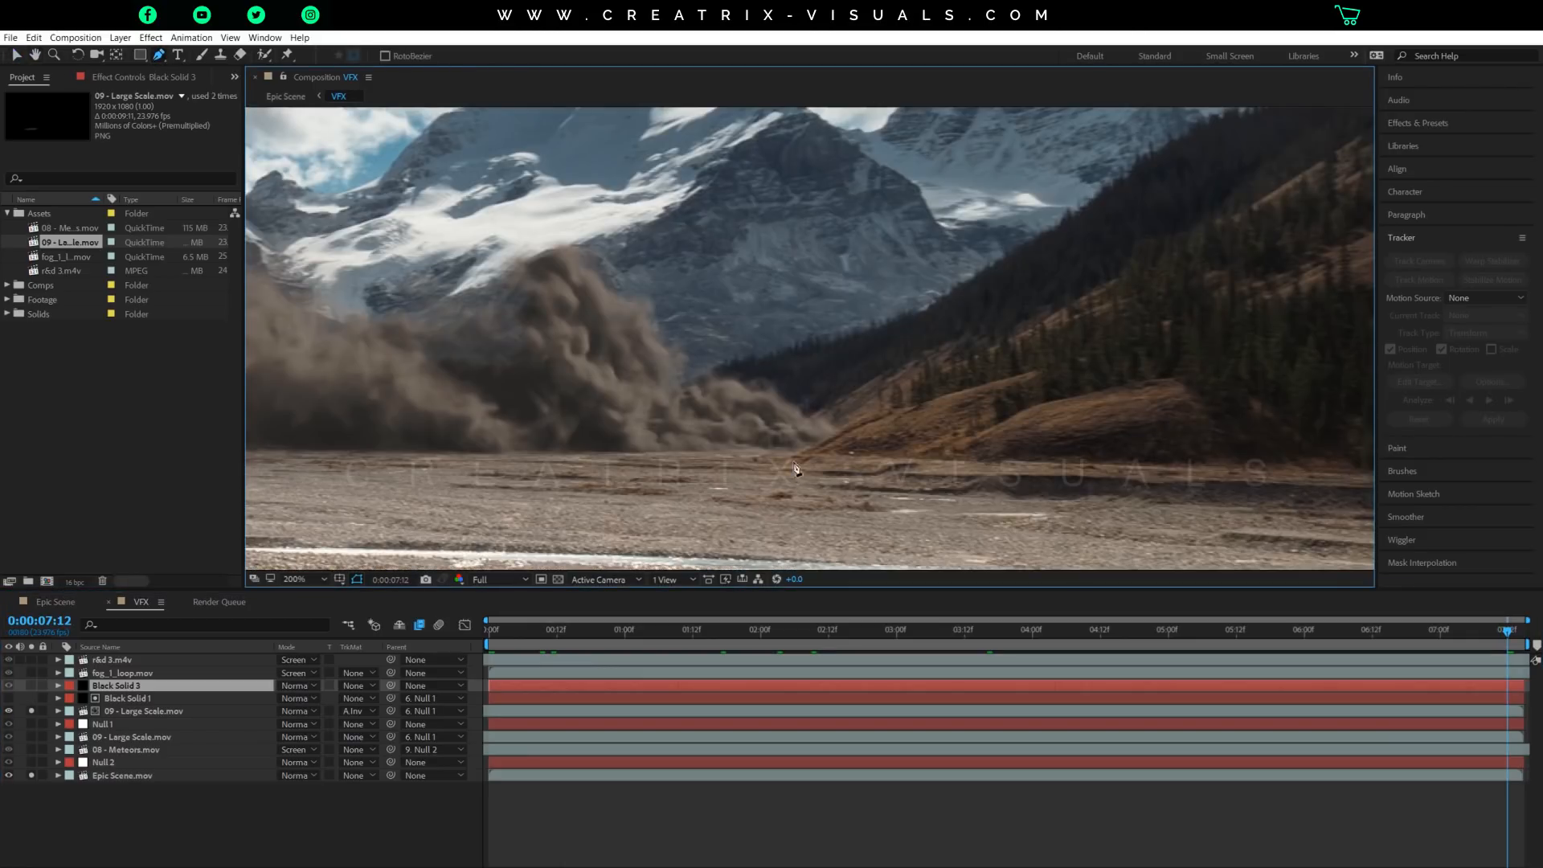
pyautogui.click(785, 458)
pyautogui.click(857, 417)
pyautogui.click(931, 397)
pyautogui.click(1059, 364)
pyautogui.click(1198, 316)
pyautogui.click(1141, 468)
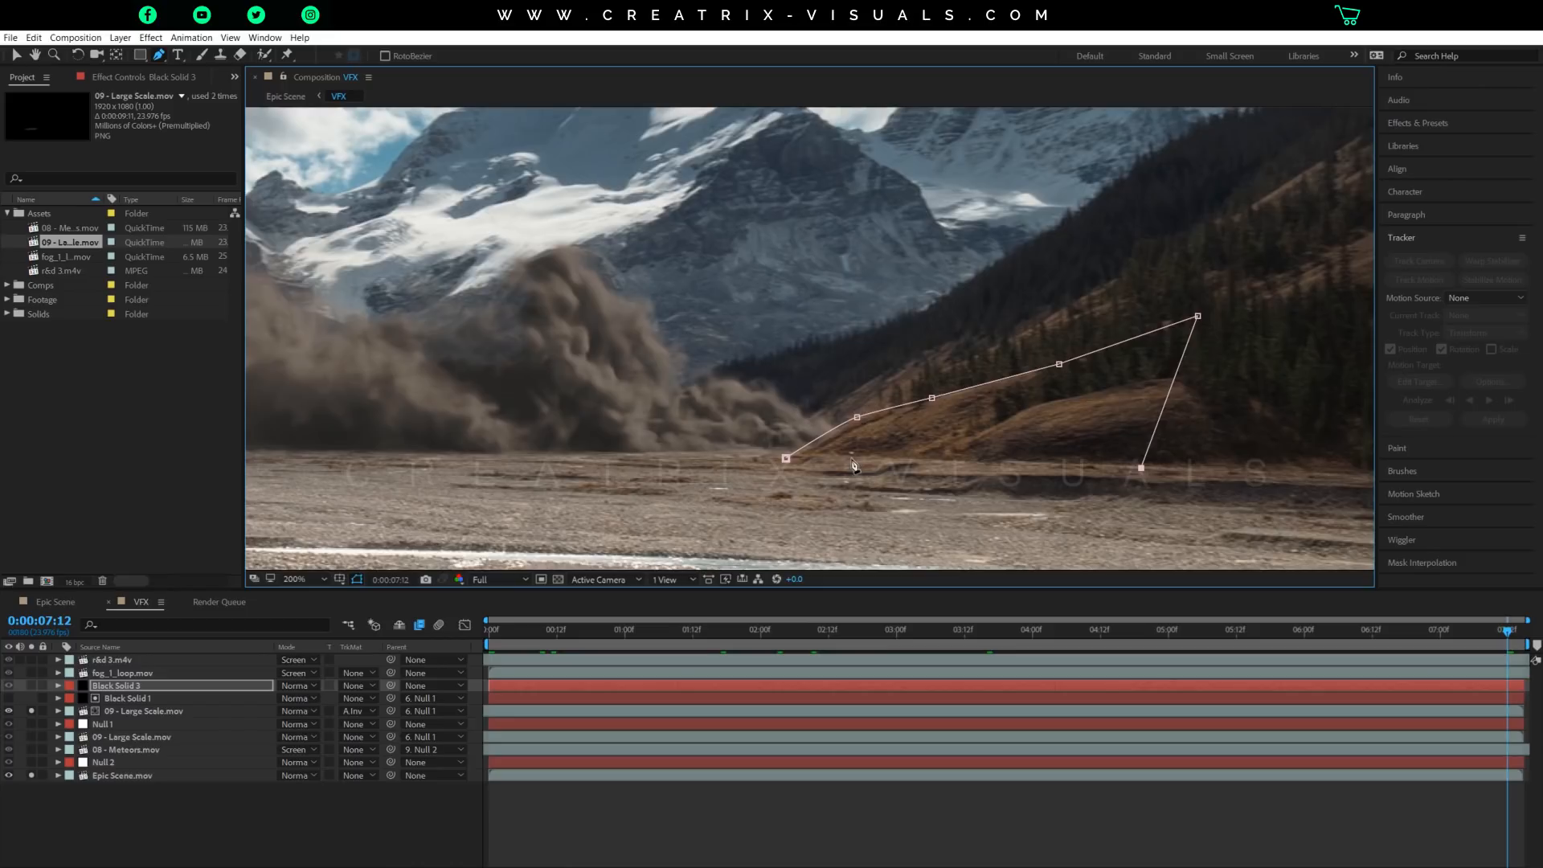
pyautogui.click(787, 460)
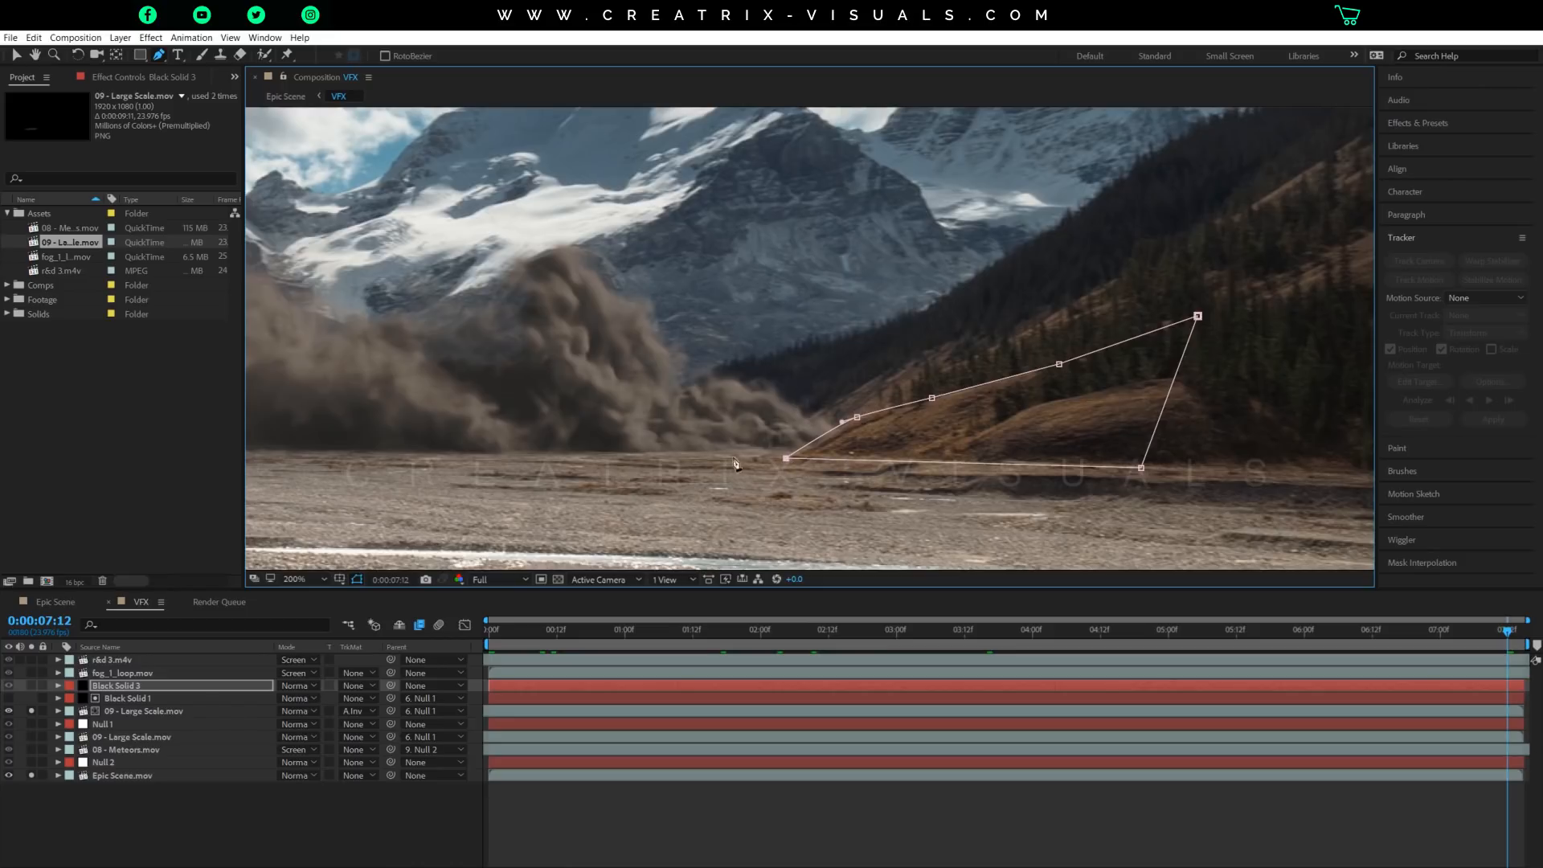
pyautogui.click(16, 55)
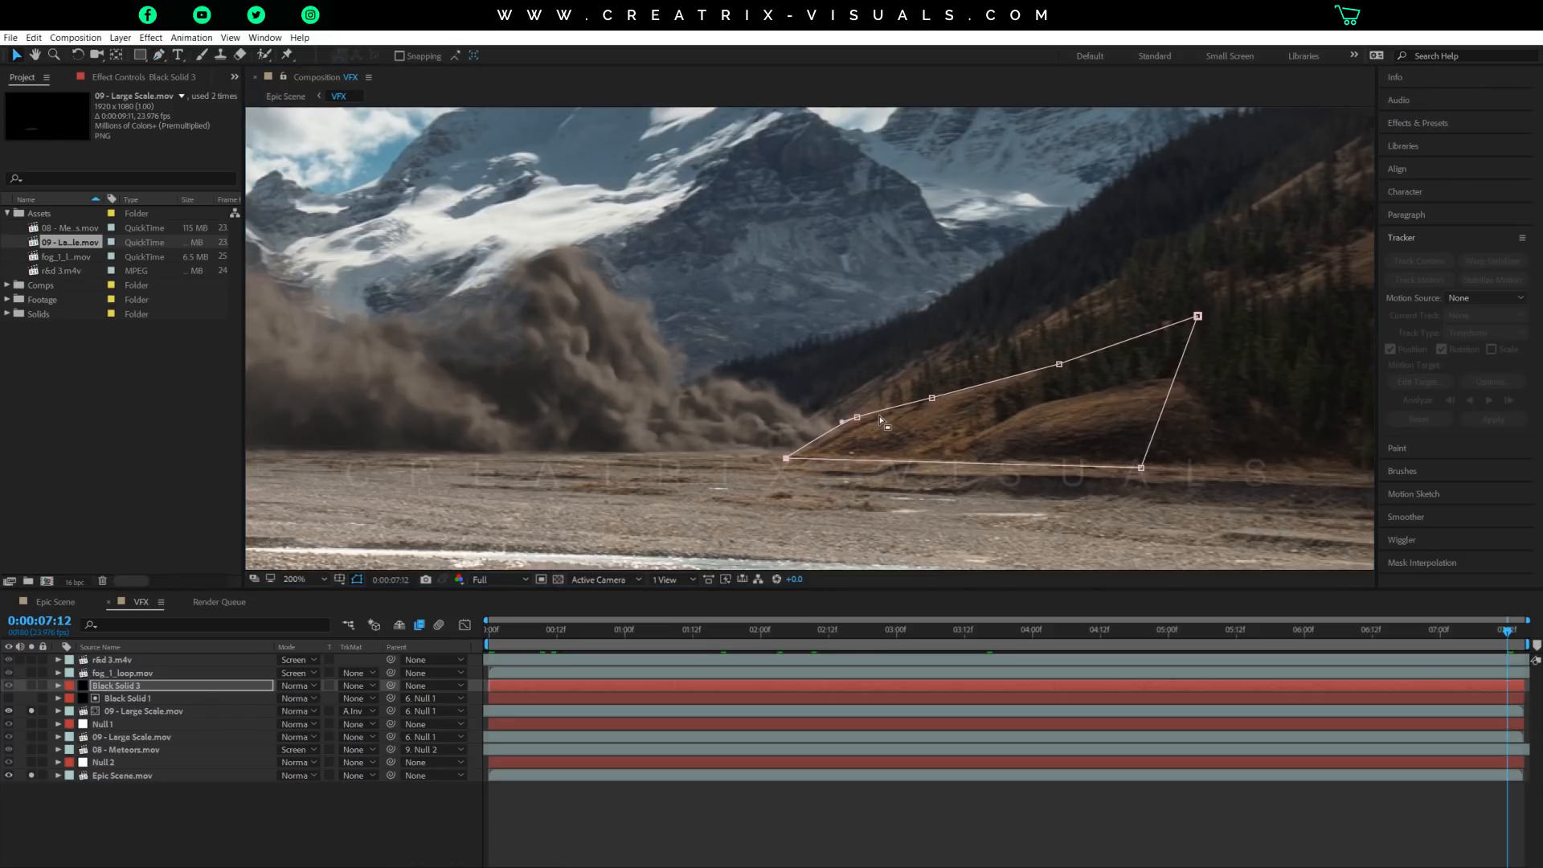
# Solo Black Solid 3 to show its masked shape, and delete that solid.
pyautogui.click(32, 696)
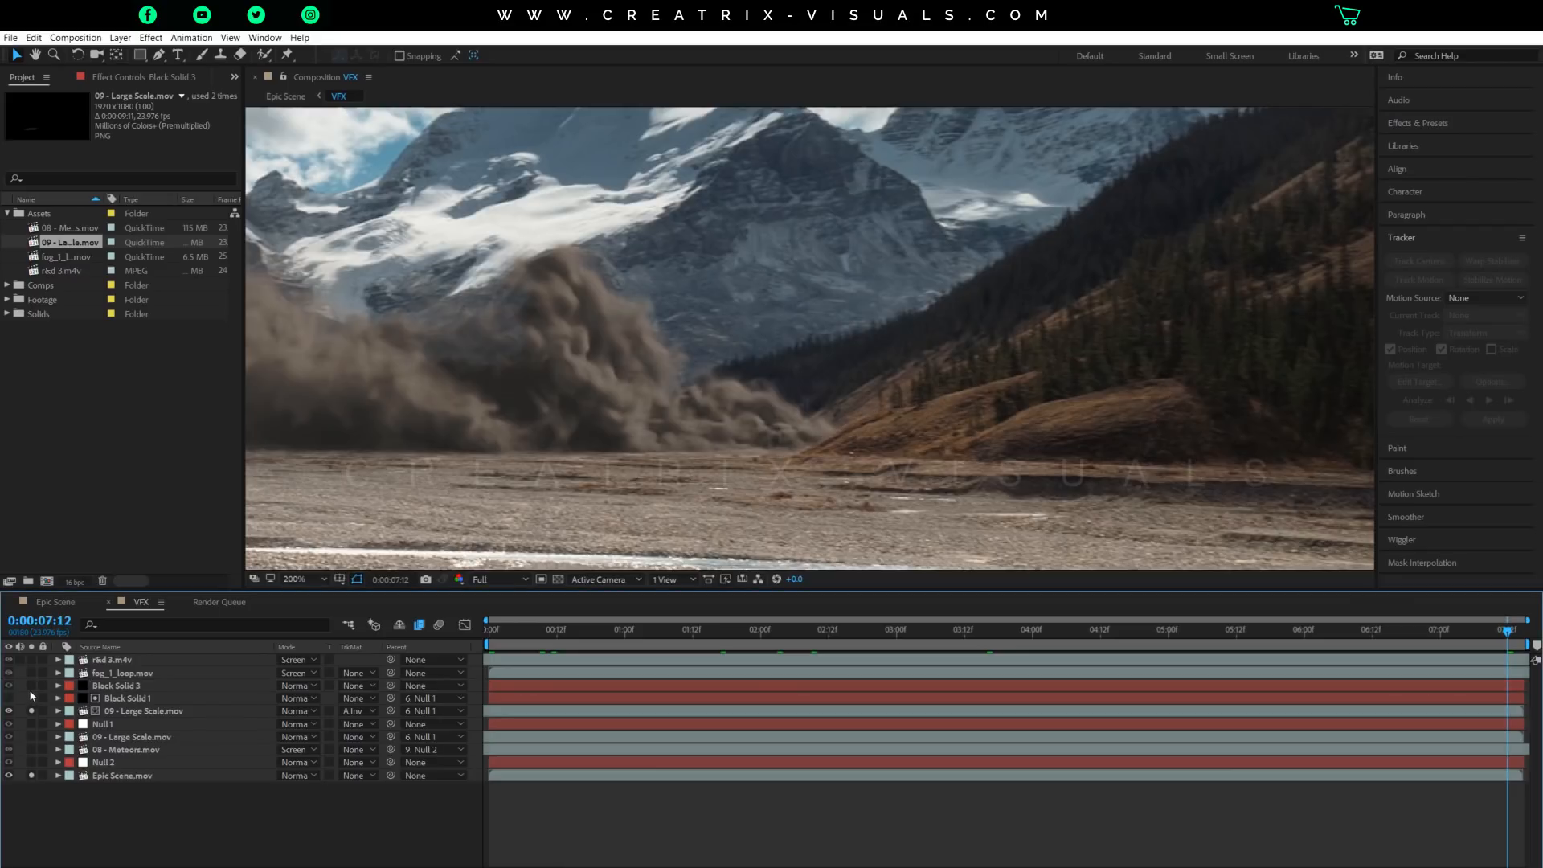
pyautogui.click(32, 686)
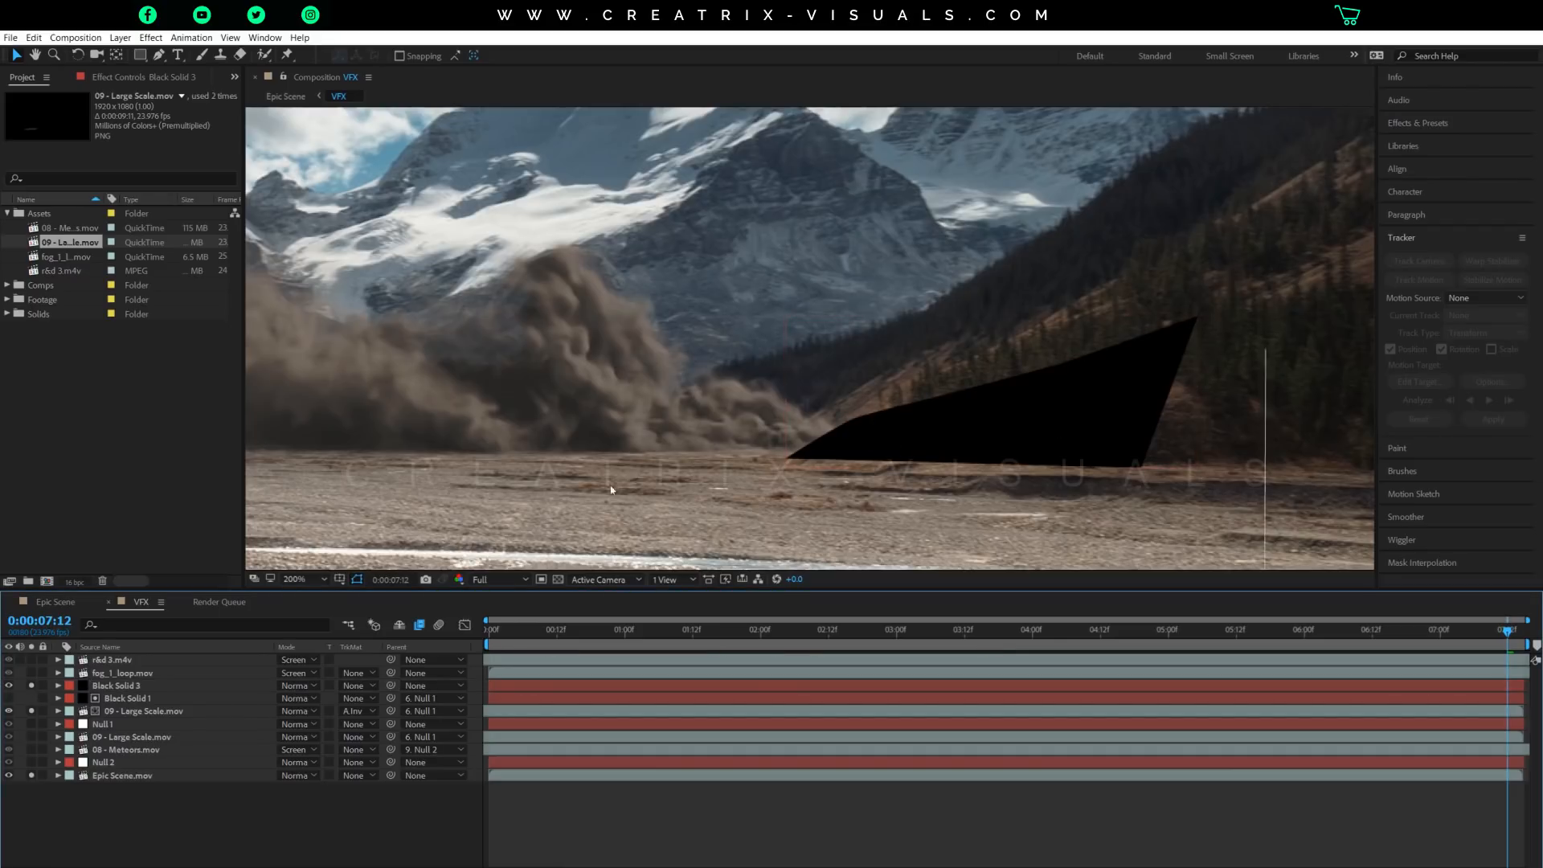
pyautogui.click(127, 688)
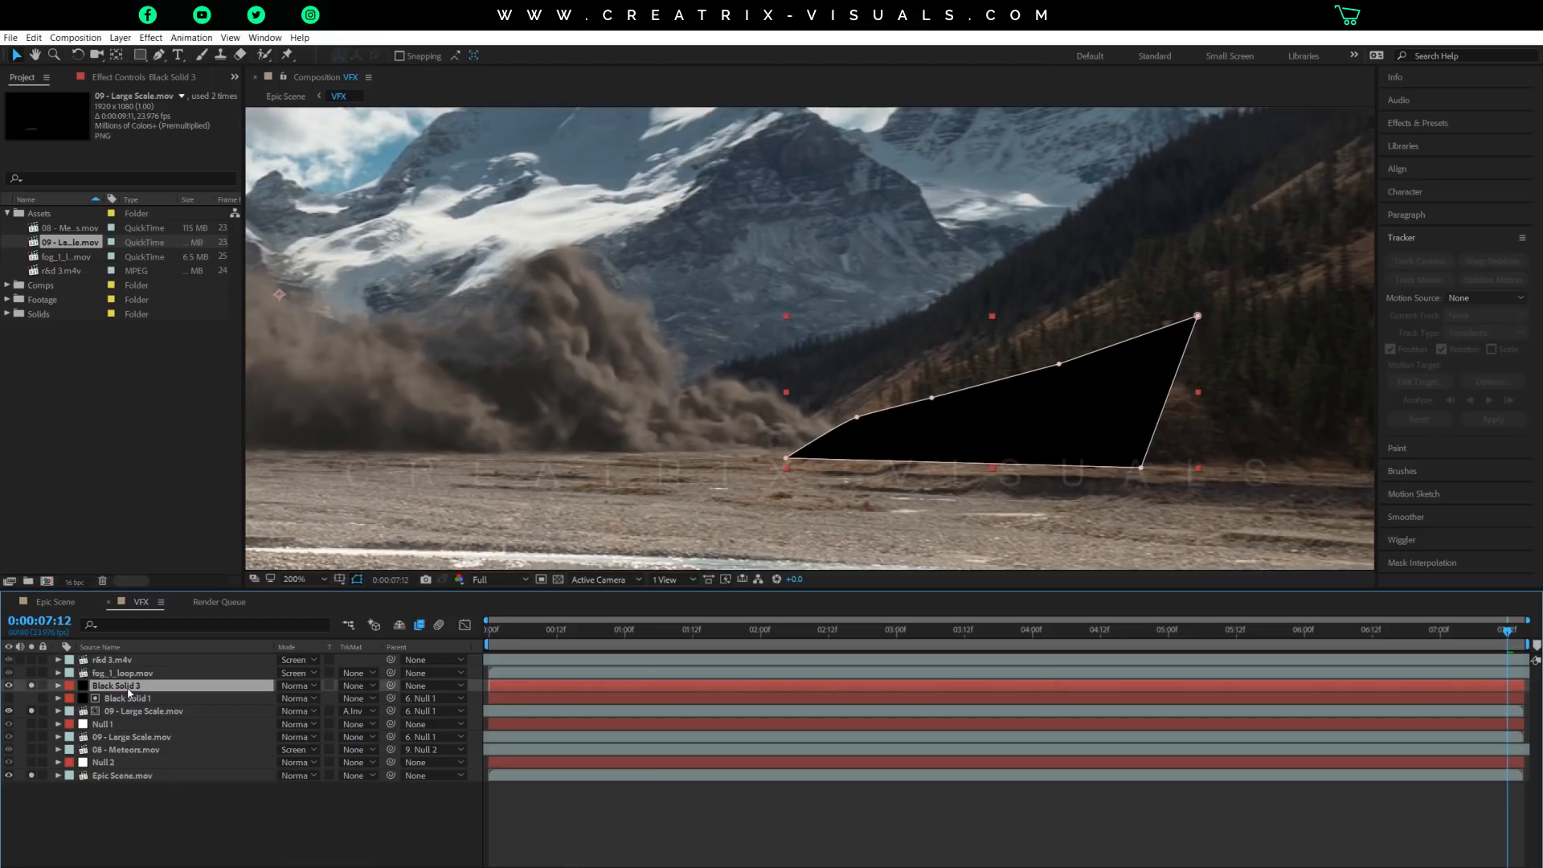
pyautogui.press('Delete')
# Solo Black Solid 1 to show its masked shape over the right-hand hill, and check it at 0:00:04:09.
pyautogui.click(127, 688)
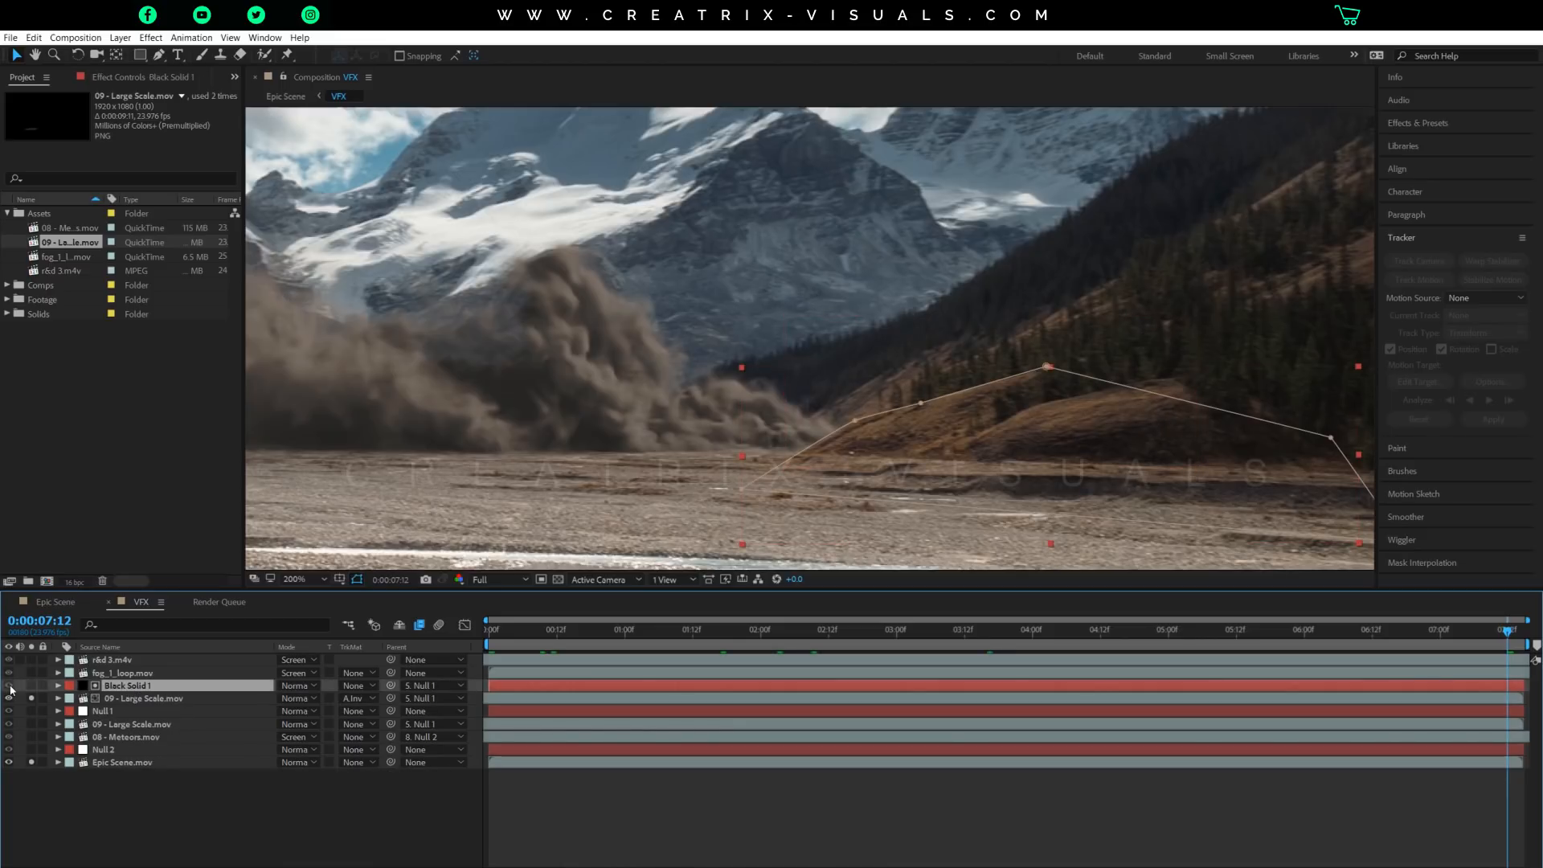
pyautogui.click(31, 688)
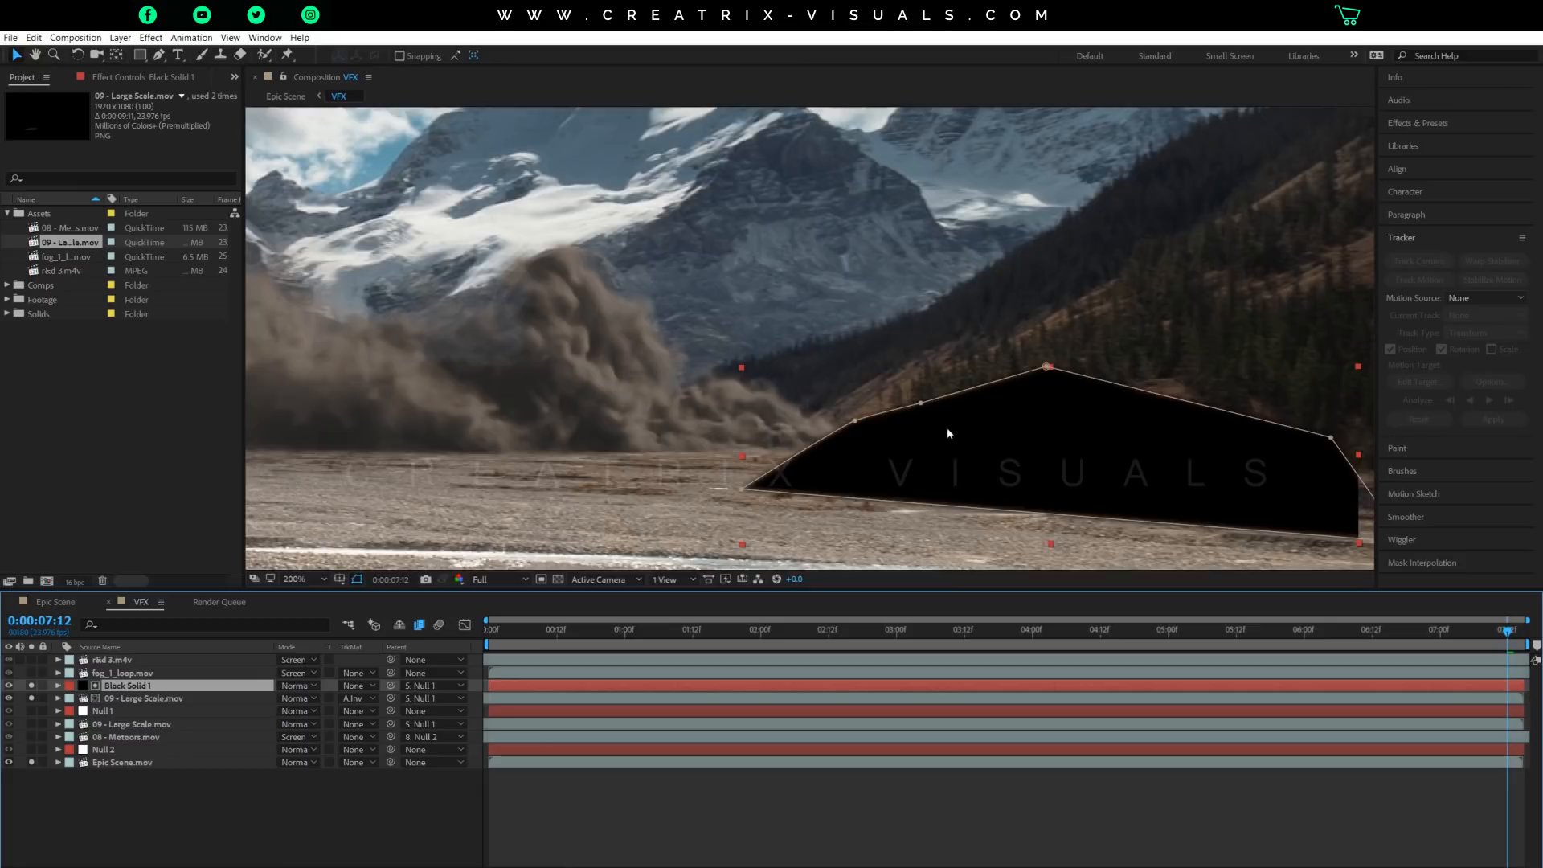
pyautogui.scroll(-1, 947, 427)
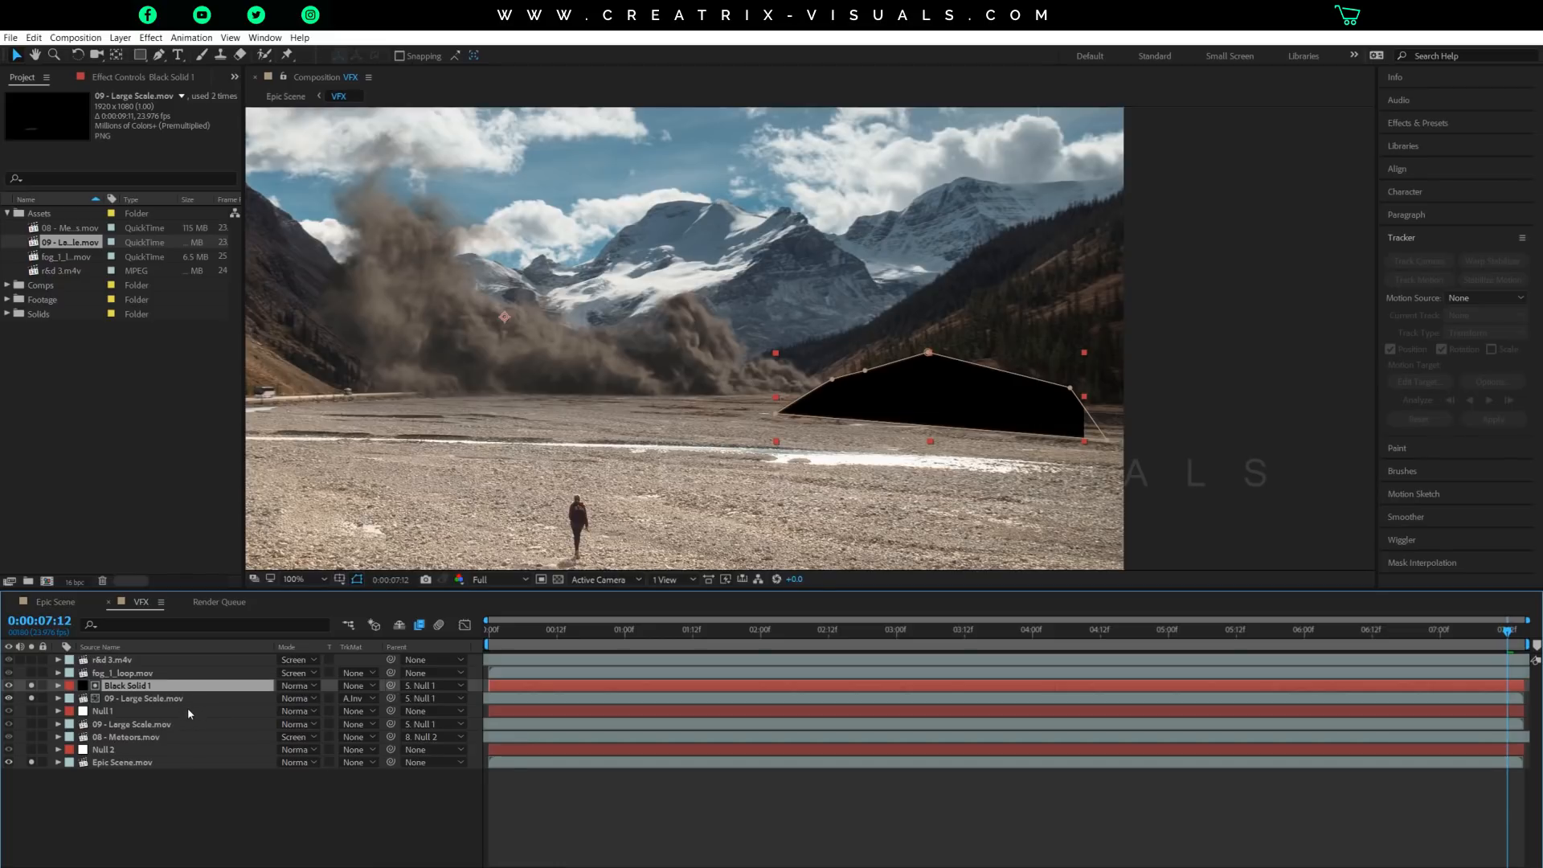
pyautogui.click(1083, 620)
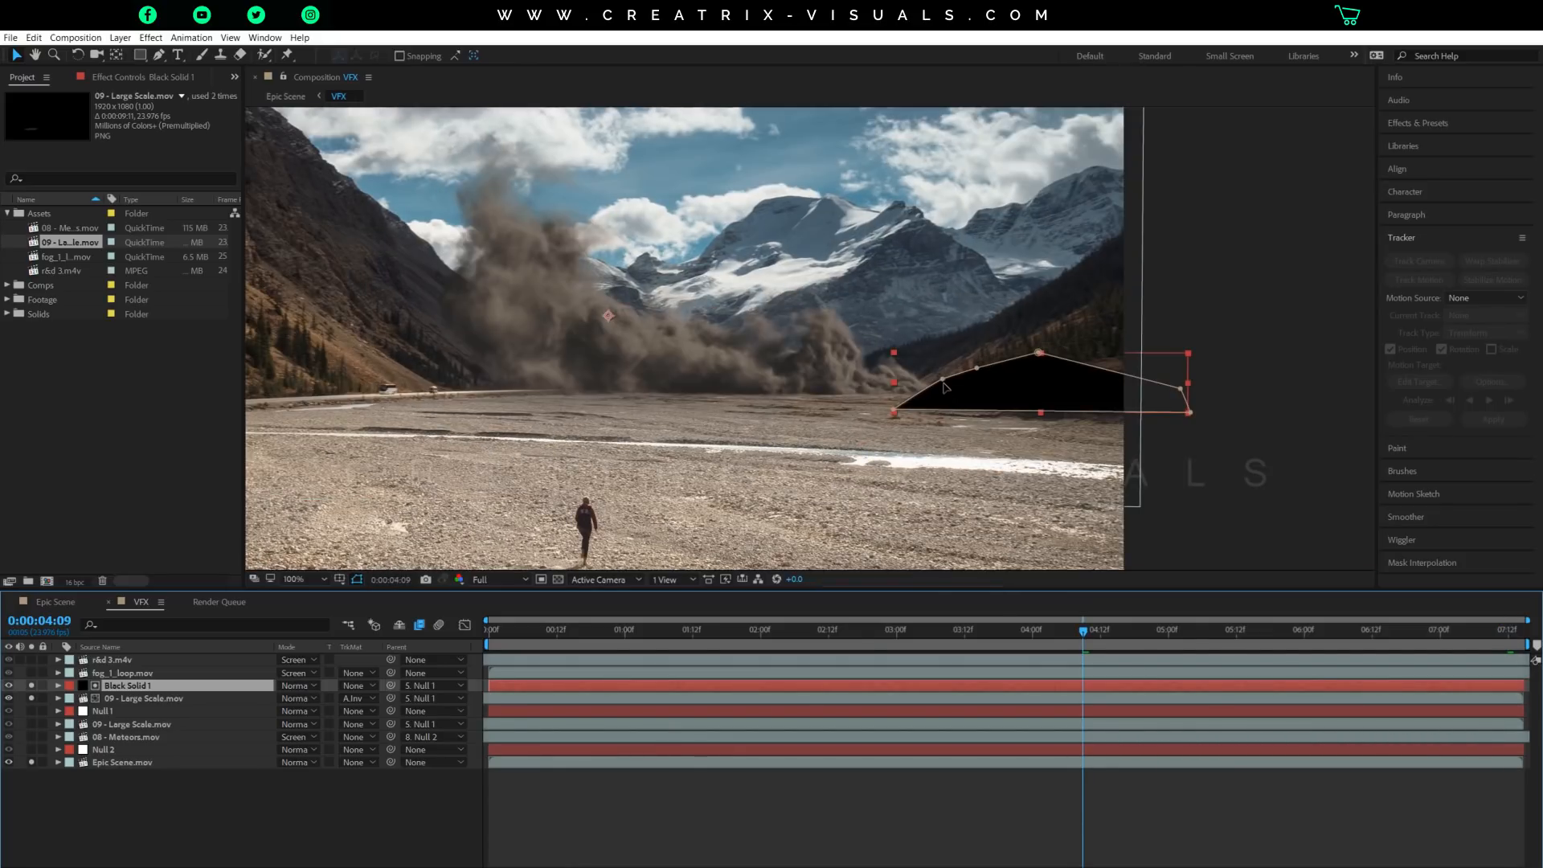
# Set the upper 09 - Large Scale.mov layer's track matte to Alpha Inverted Matte "Black Solid 1".
pyautogui.click(155, 700)
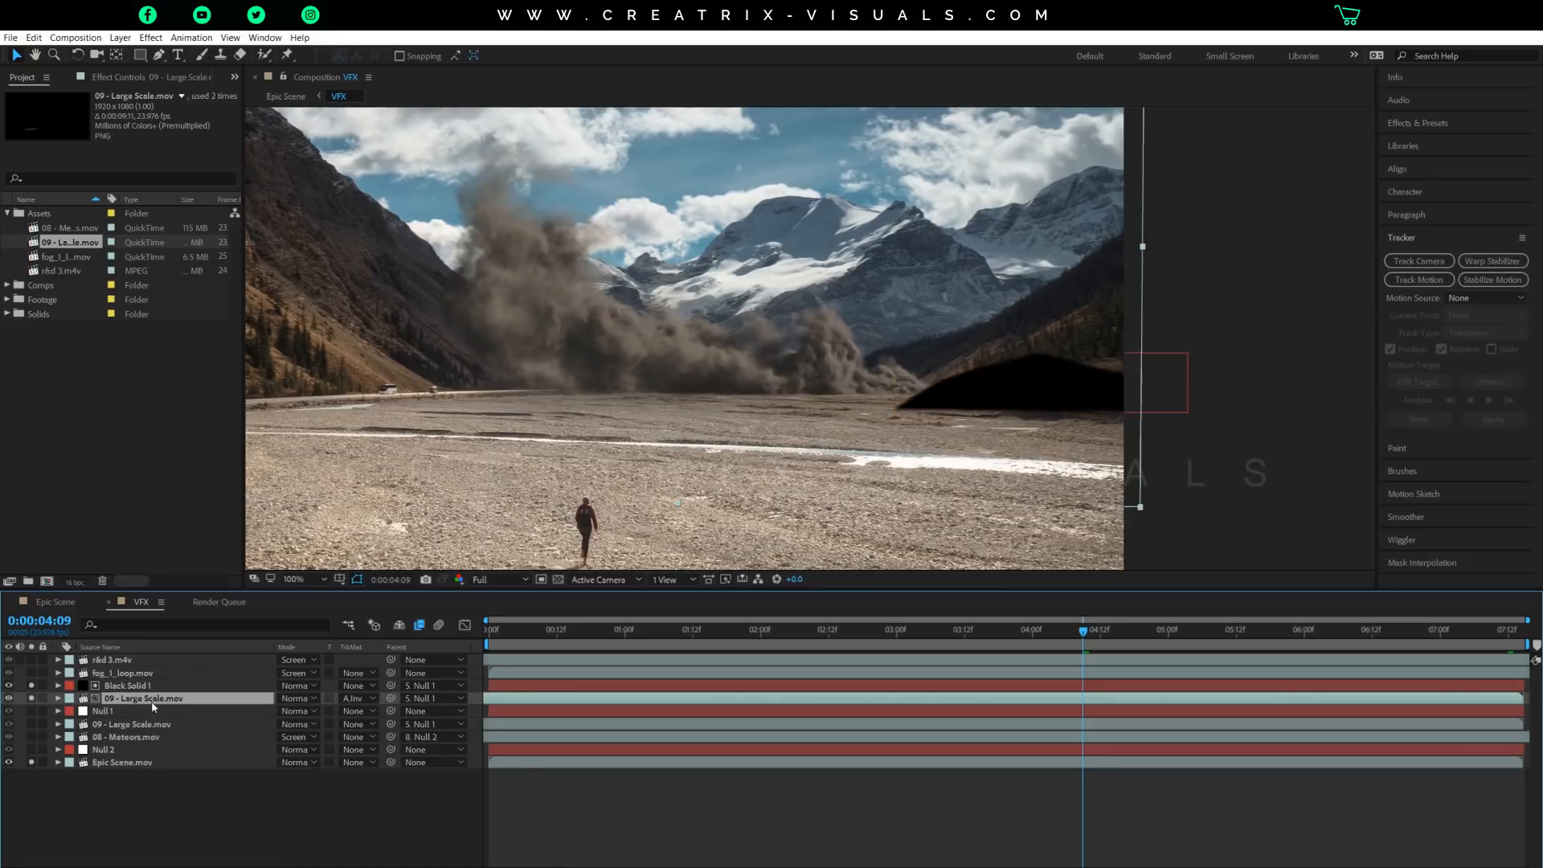
pyautogui.click(358, 698)
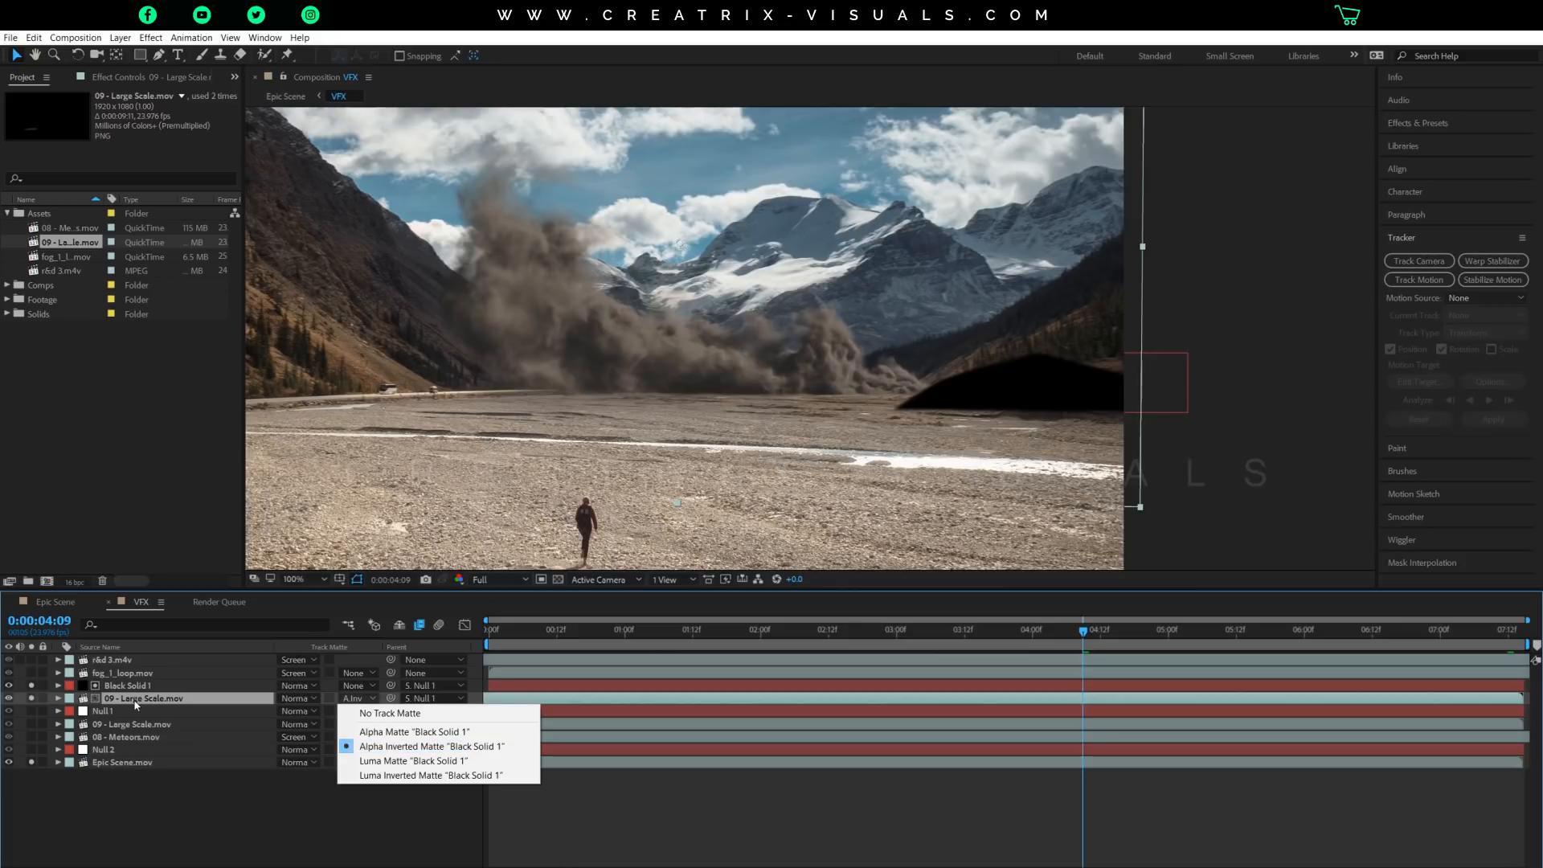
pyautogui.click(399, 753)
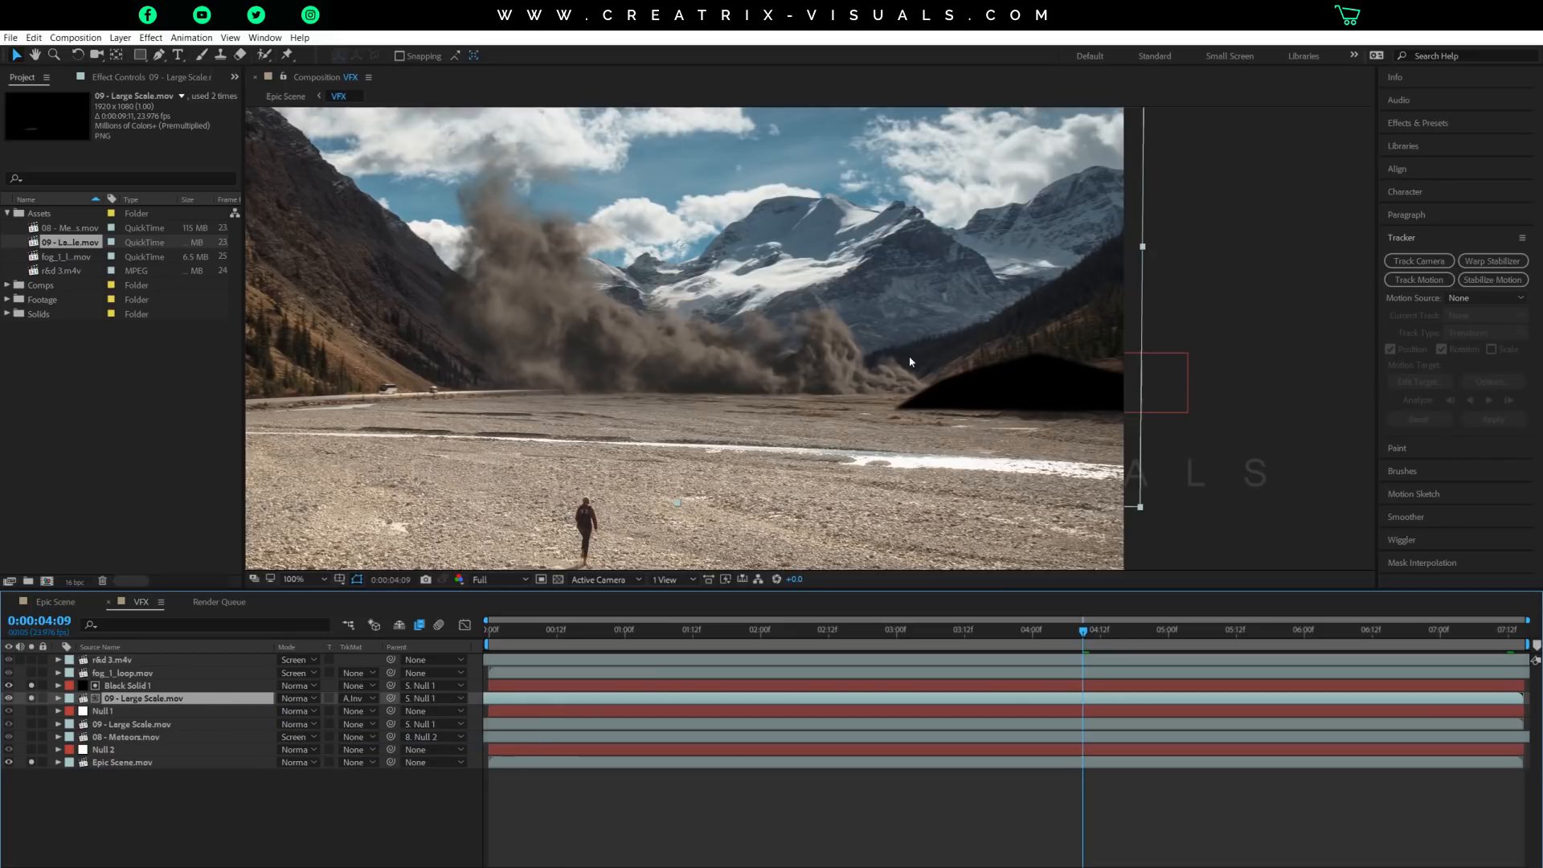
pyautogui.click(936, 398)
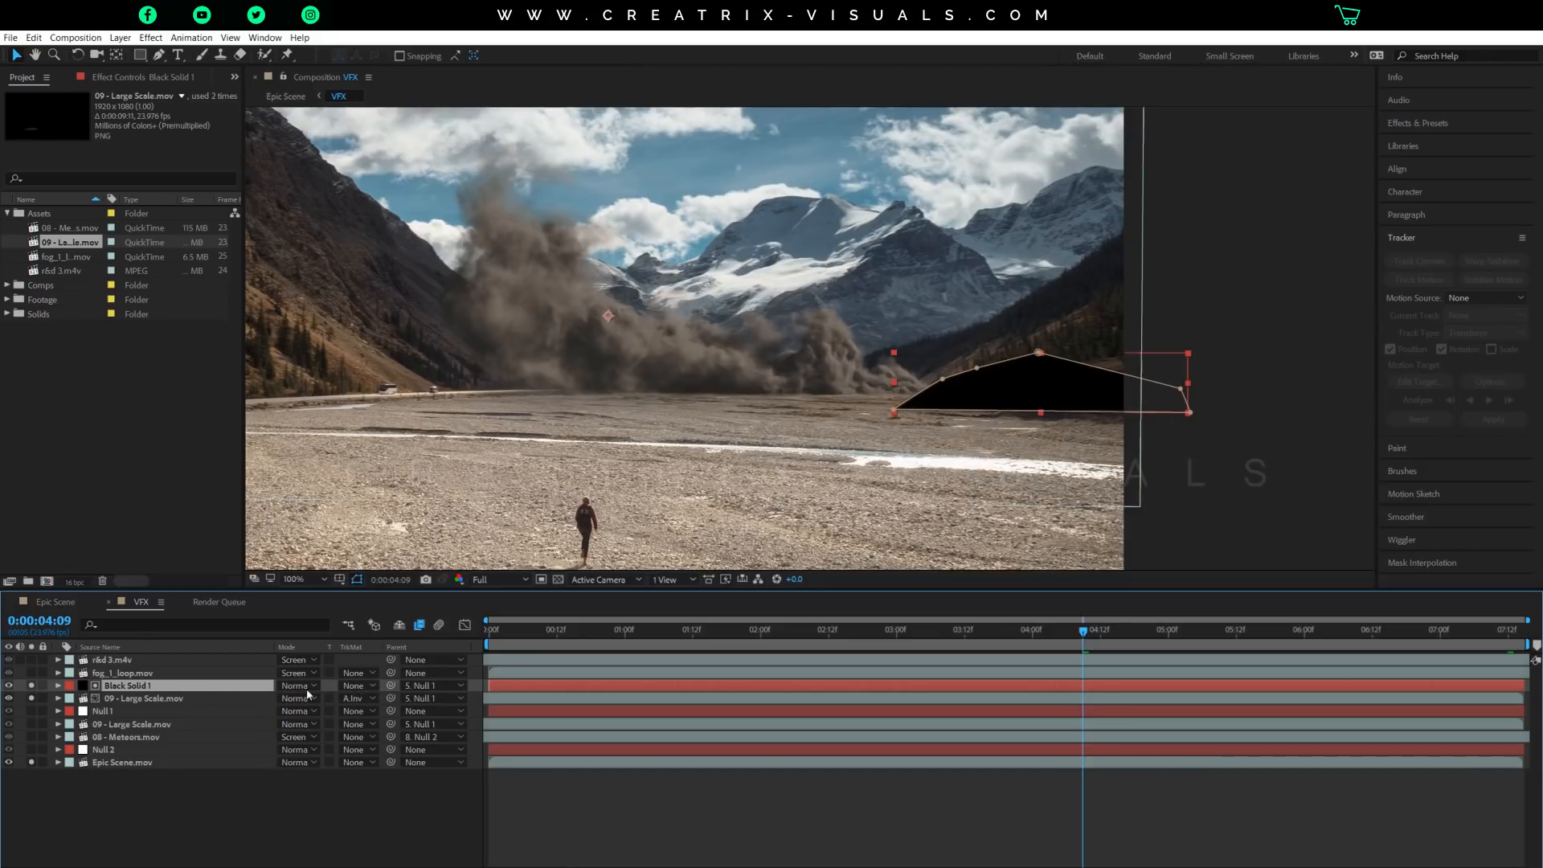
pyautogui.click(360, 701)
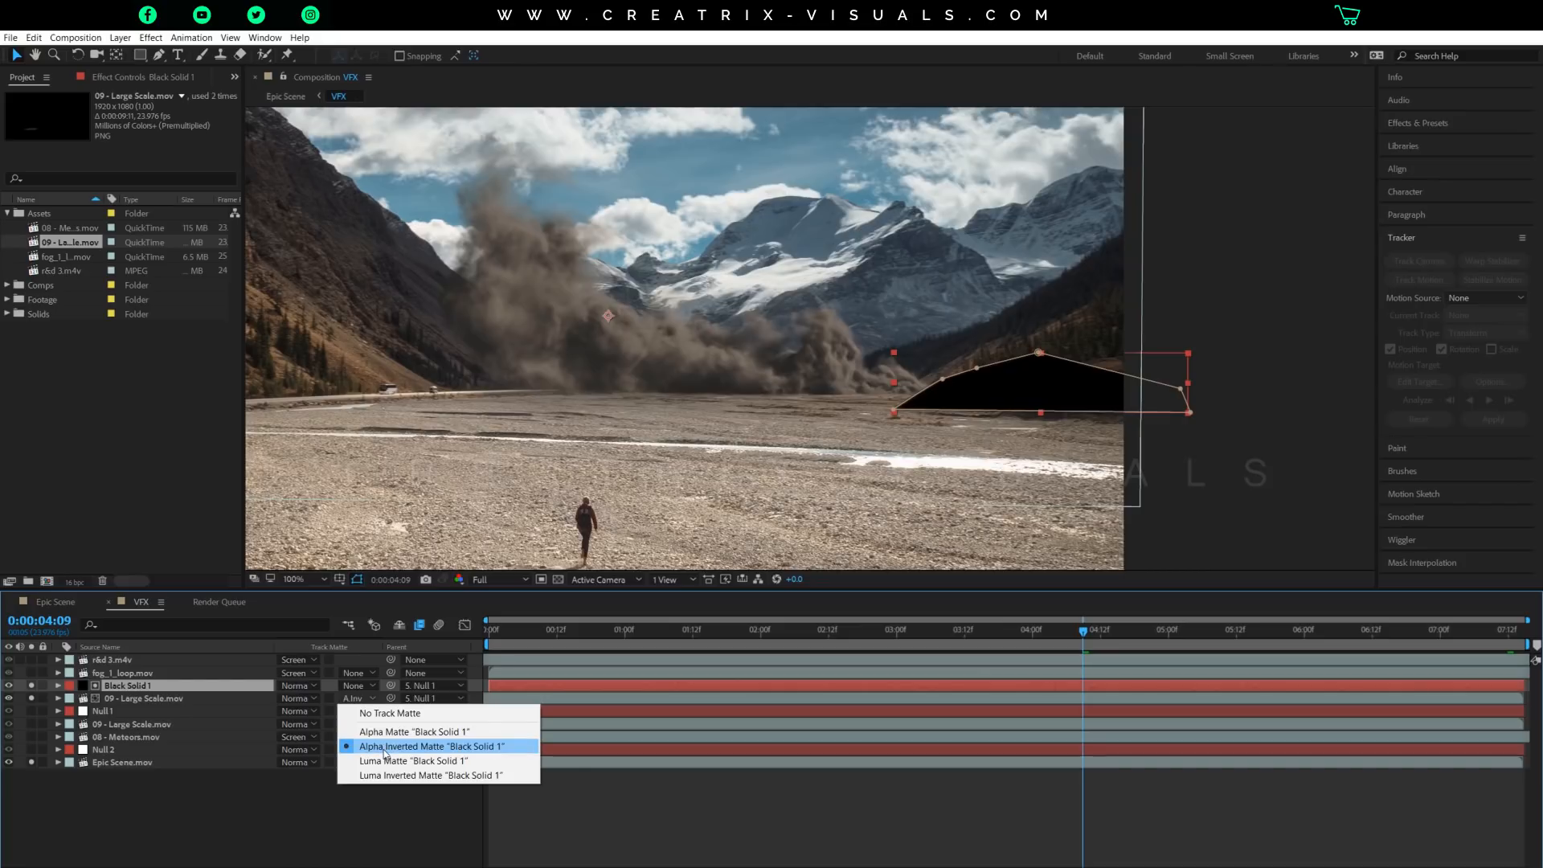
pyautogui.click(386, 754)
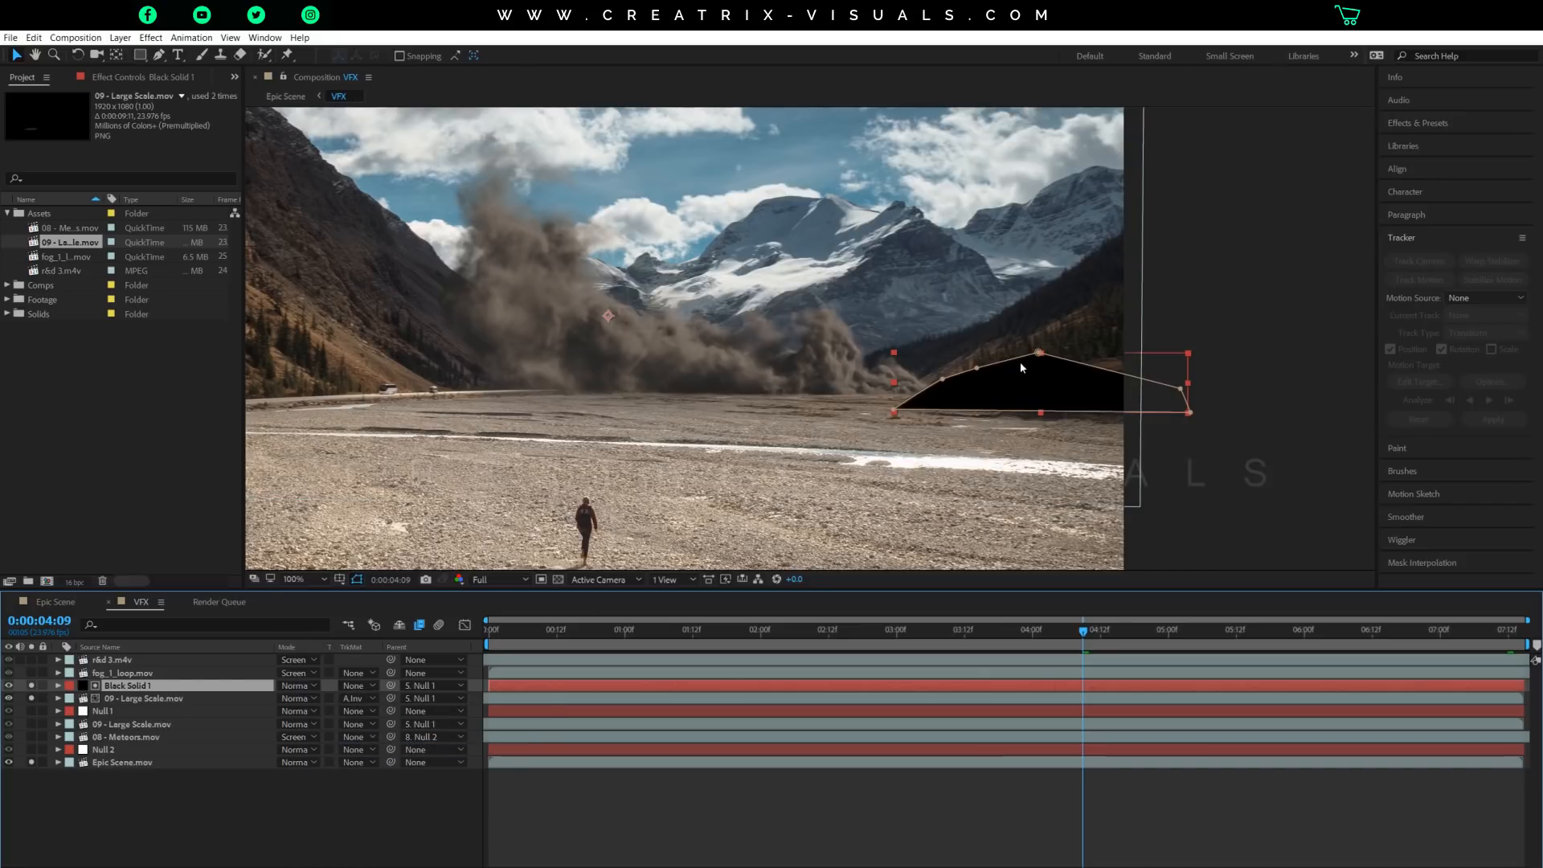
# Hide the mask outlines in the viewer and unsolo Black Solid 1, showing the smoke's edge at the right-hand hill.
pyautogui.click(357, 579)
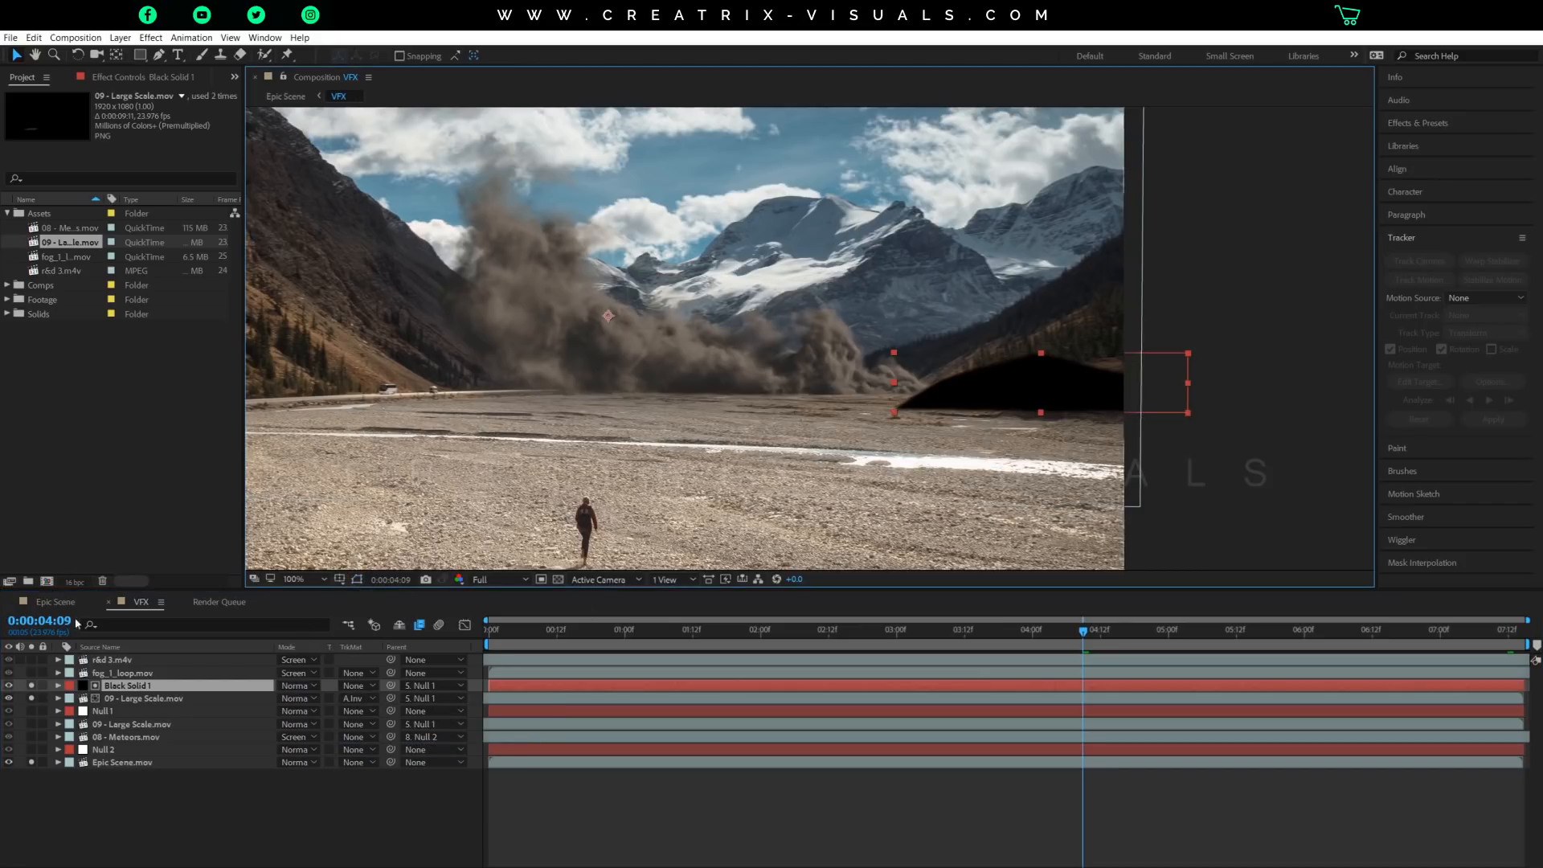
pyautogui.scroll(1, 789, 421)
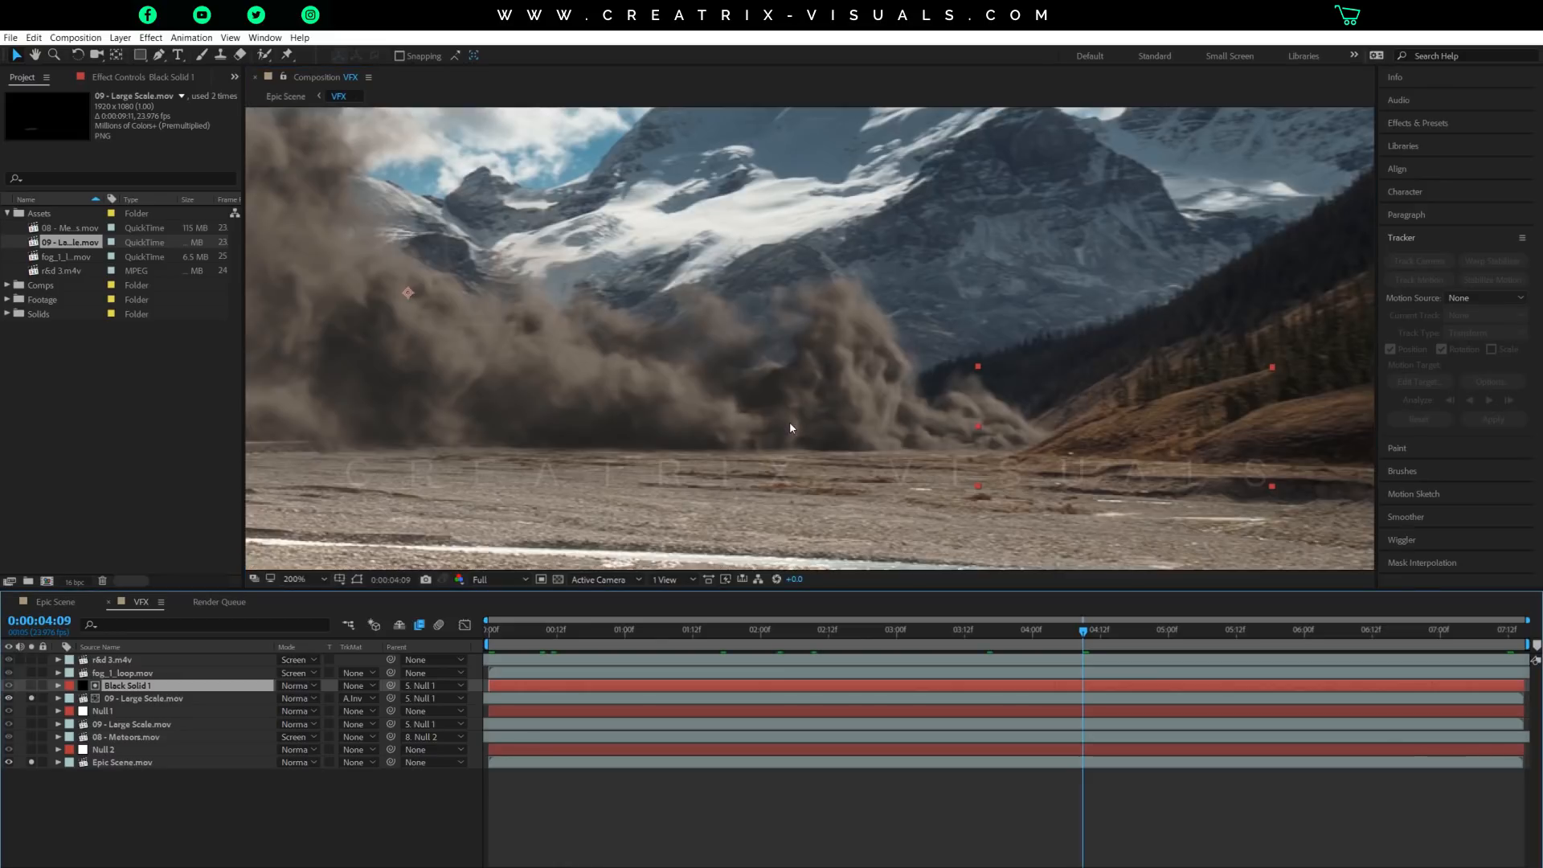
pyautogui.moveTo(1033, 399); pyautogui.dragTo(846, 347)
pyautogui.press('v')
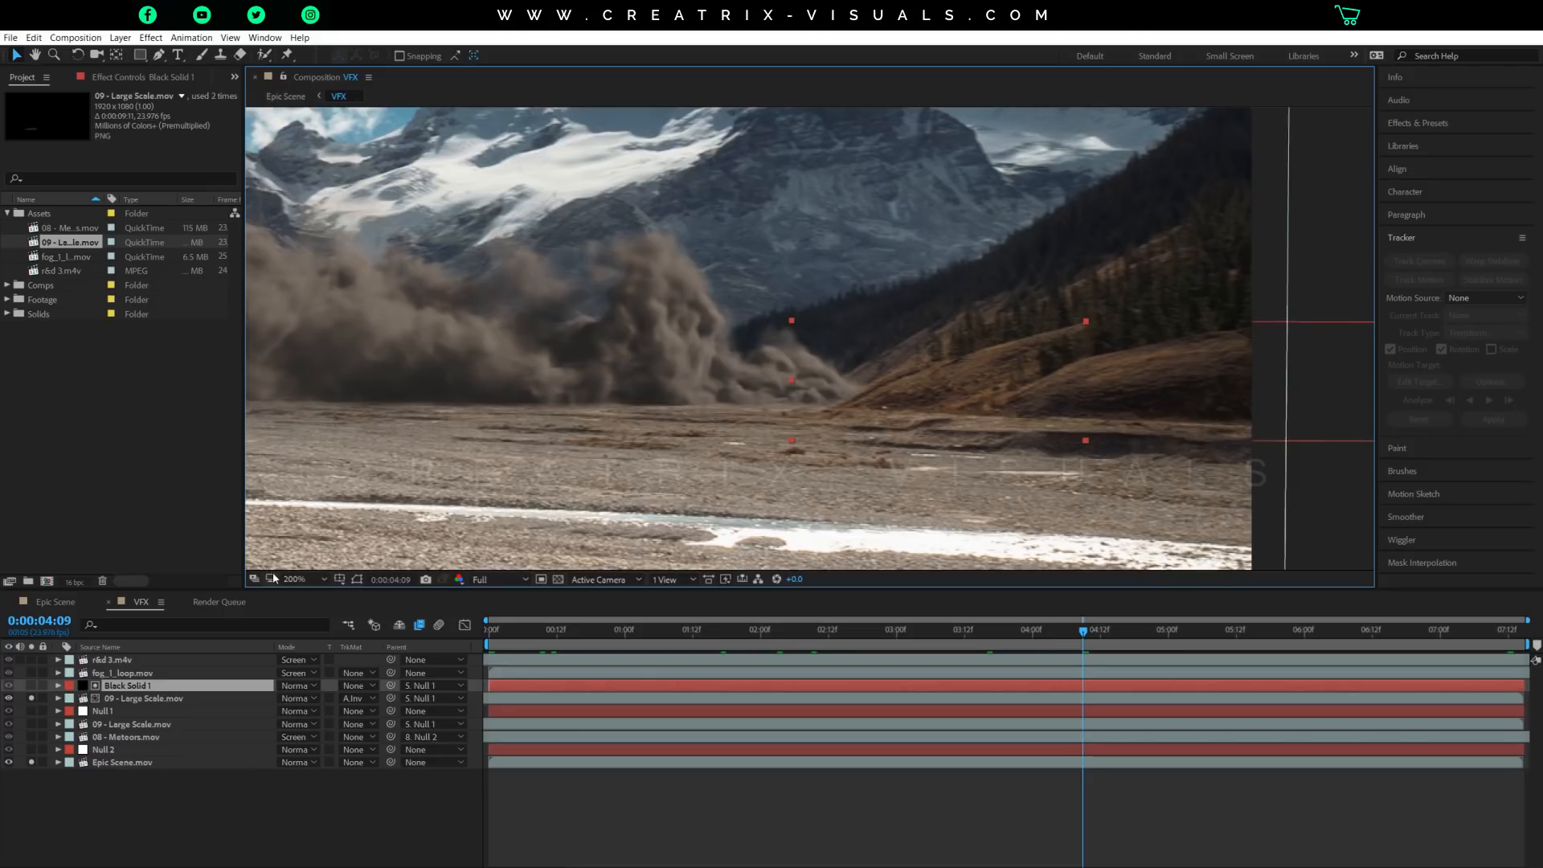
# Try a mask feather of 0 pixels on Black Solid 1 and undo it, leaving the layer's properties collapsed.
pyautogui.press('f')
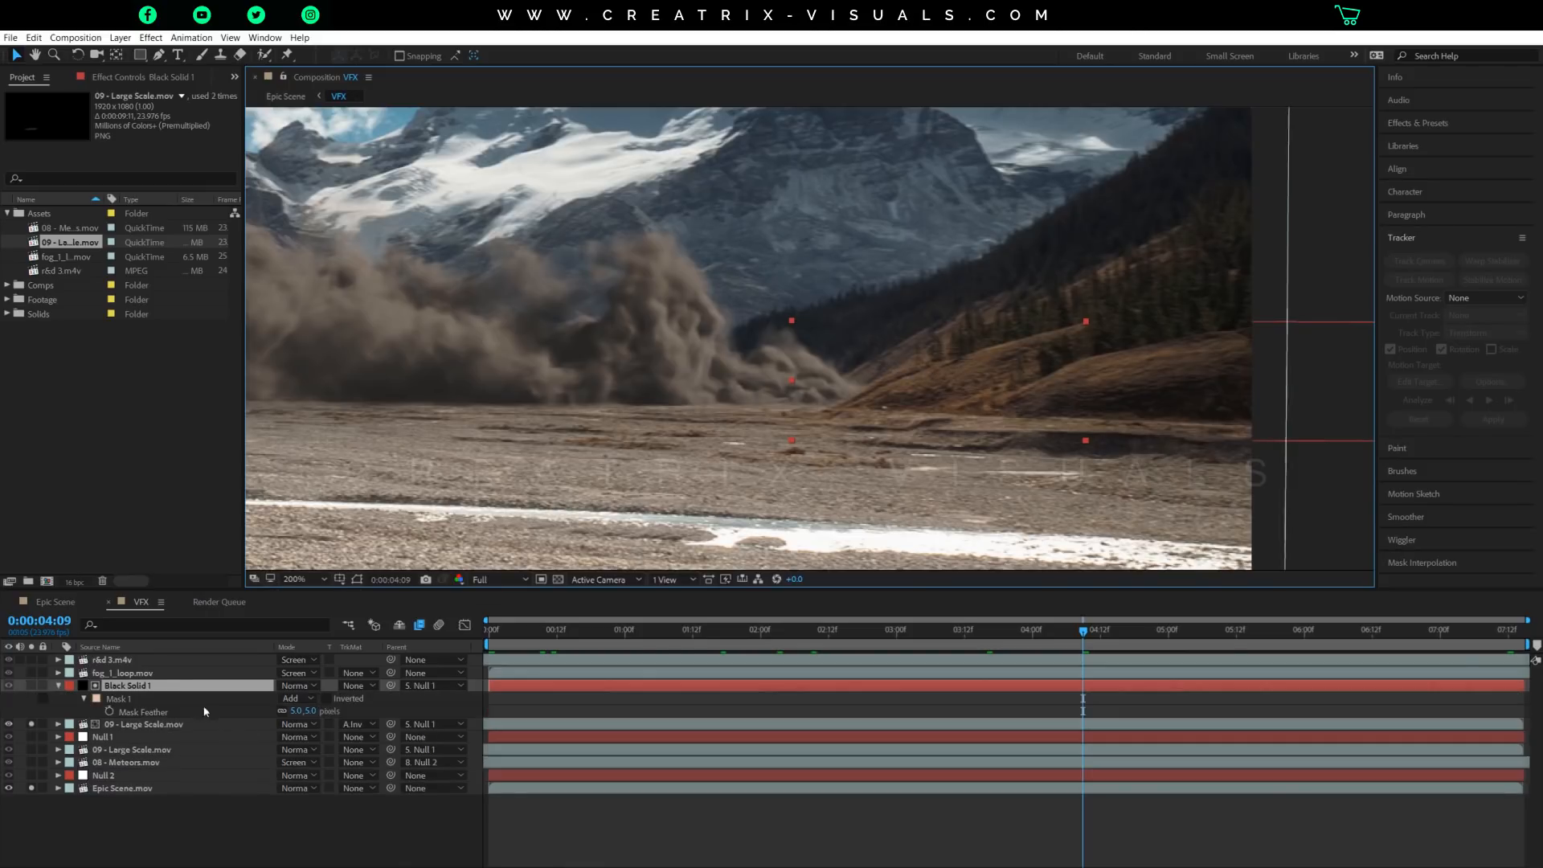
pyautogui.click(294, 714)
pyautogui.write('0')
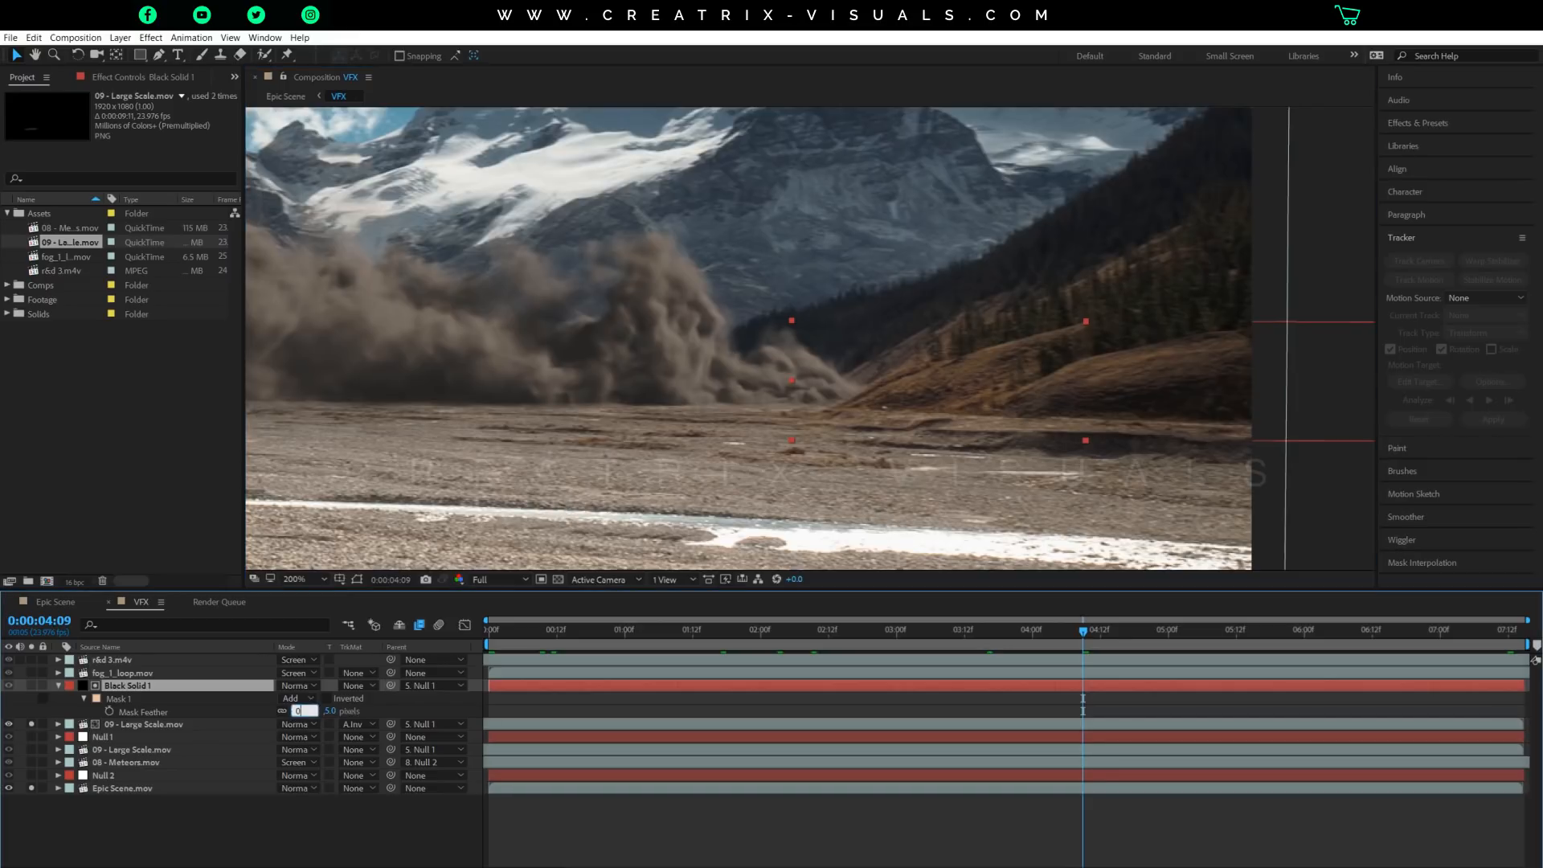
pyautogui.press('Return')
pyautogui.scroll(2, 880, 410)
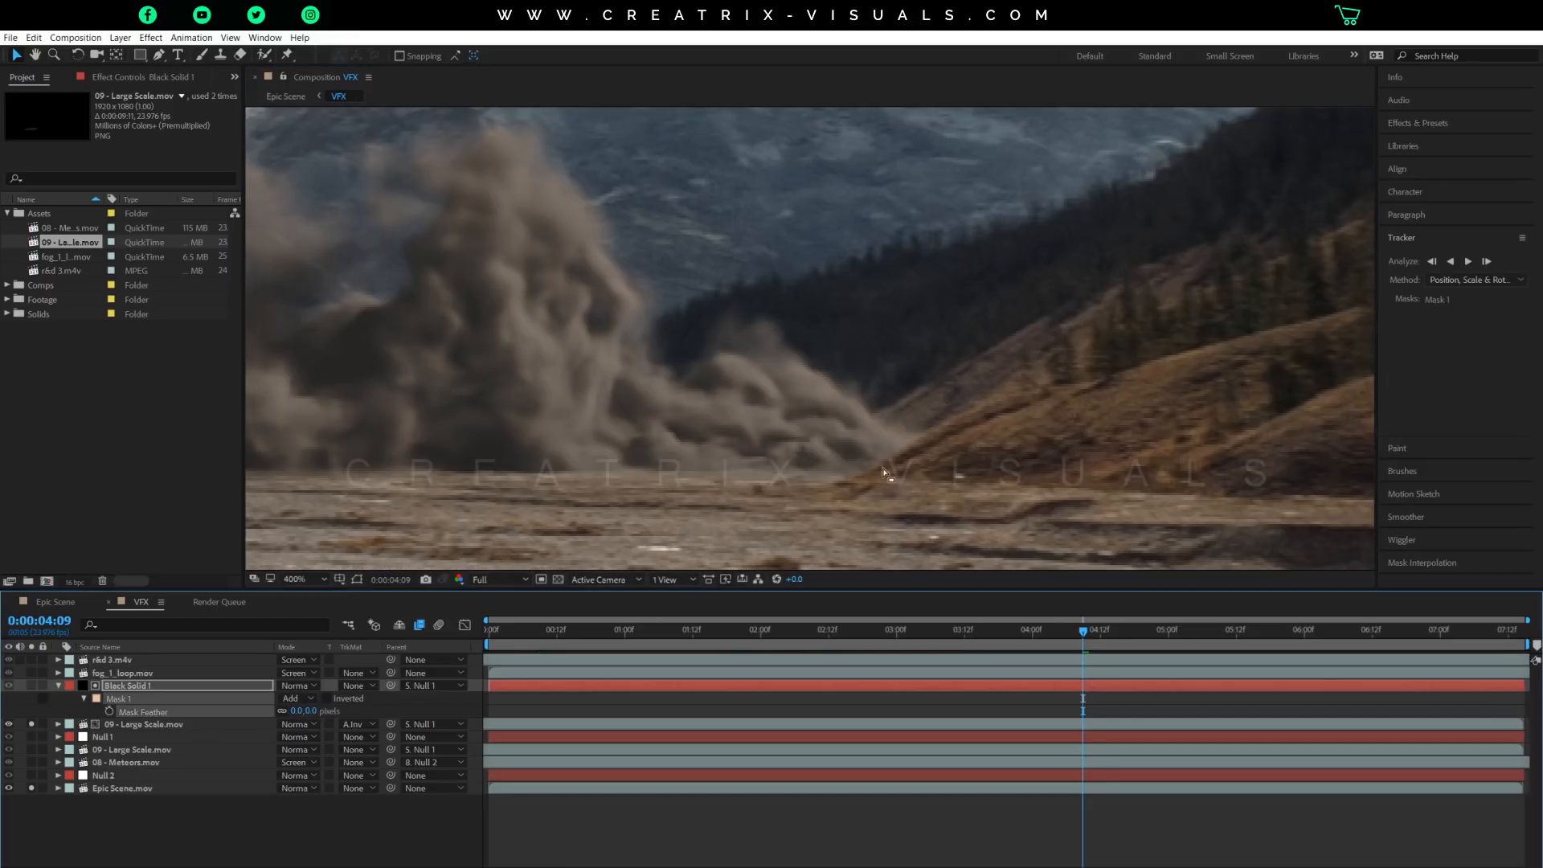
pyautogui.hotkey('ctrl', 'z')
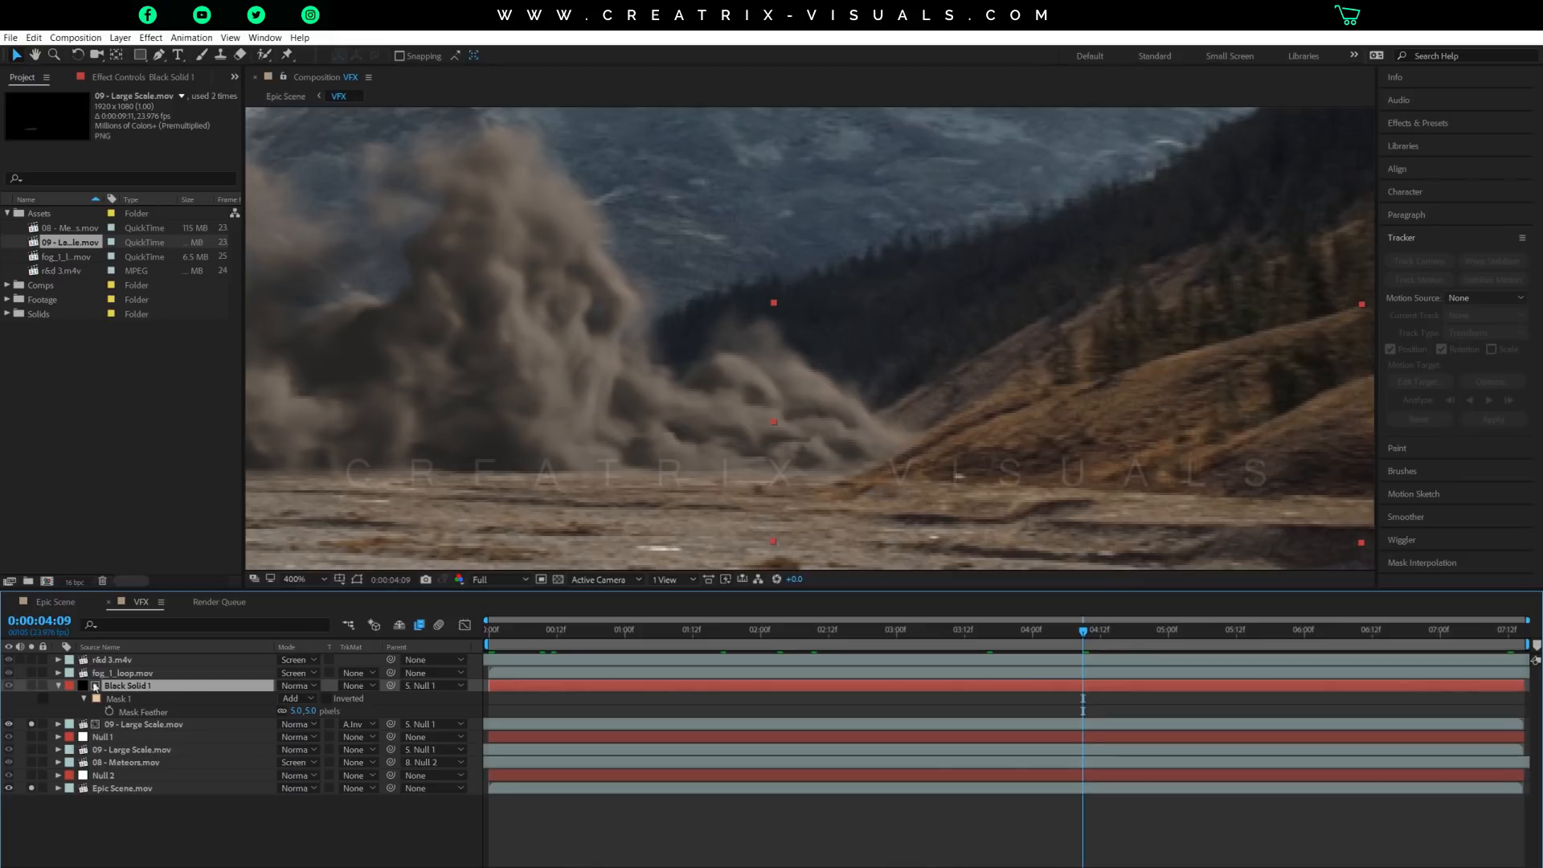
pyautogui.click(58, 686)
# Examine how the matted smoke sits in the whole valley shot, from a distance and up close, at 0:00:03:11.
pyautogui.scroll(-3, 826, 335)
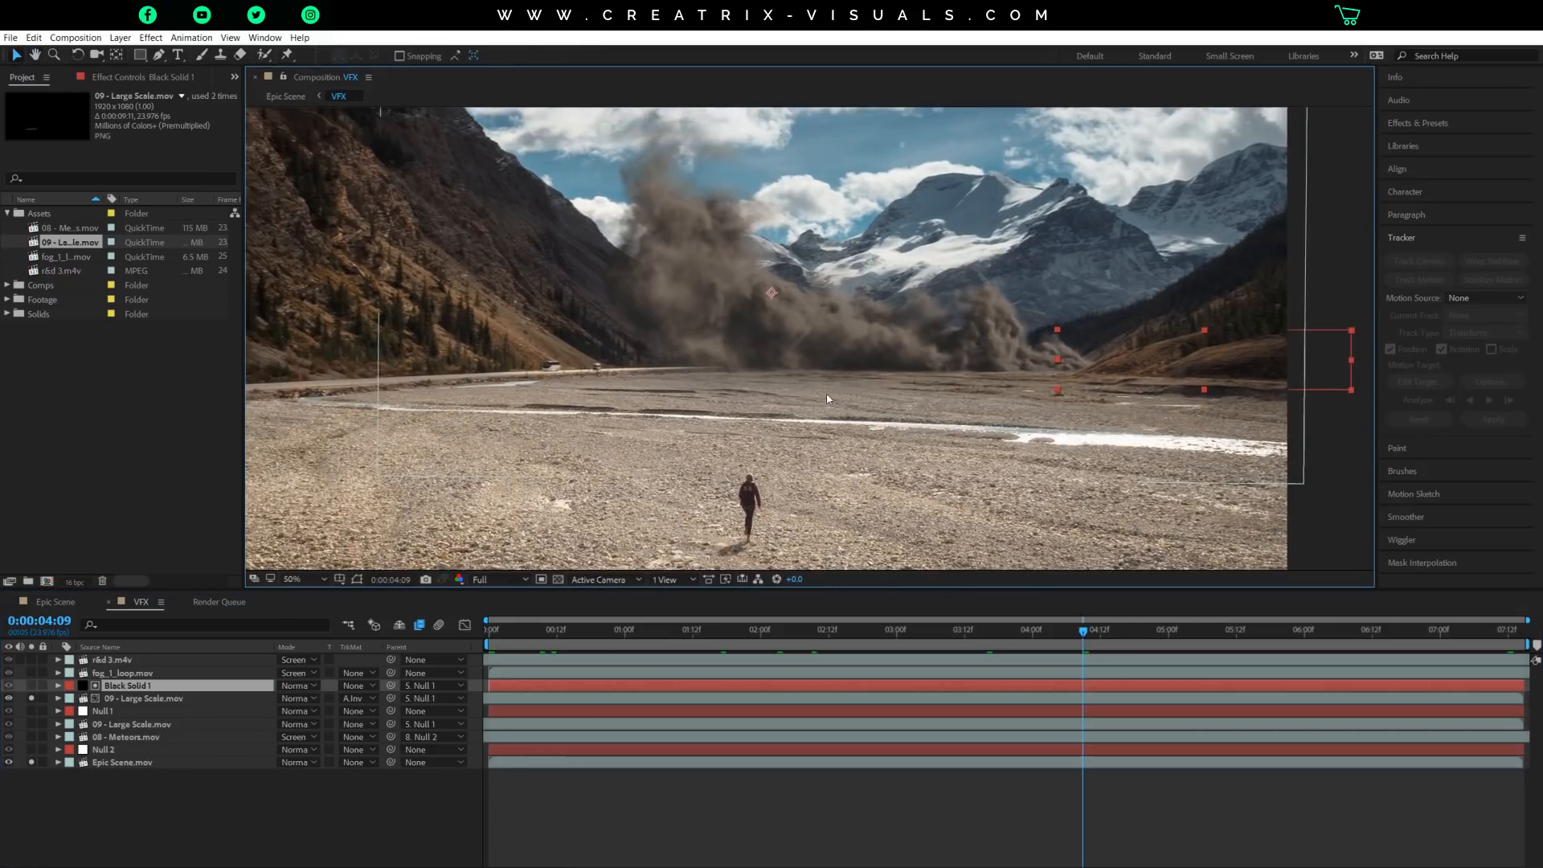
pyautogui.scroll(-2, 828, 398)
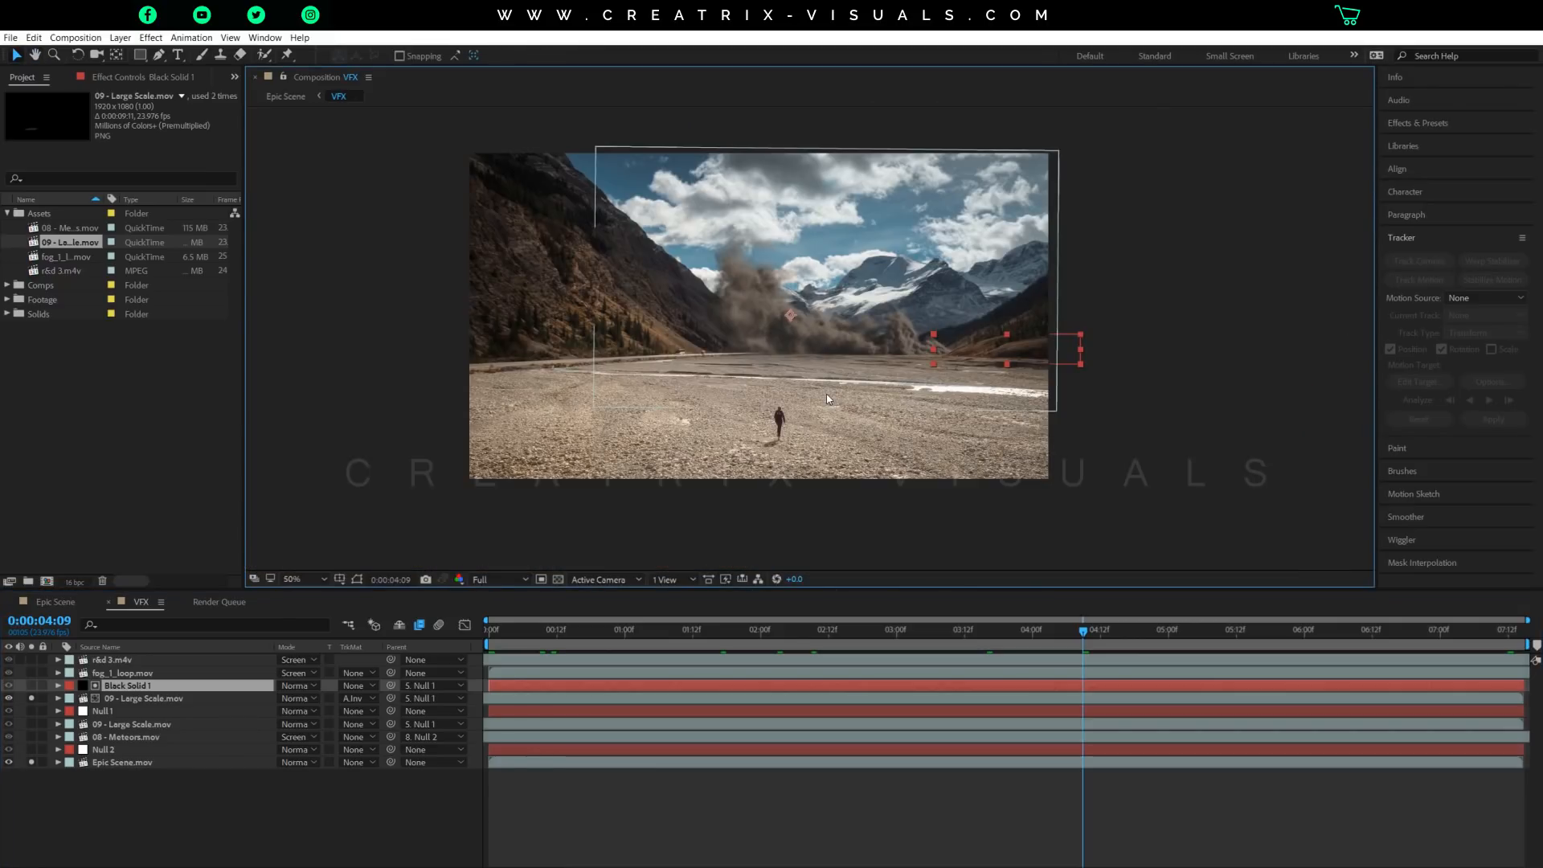
pyautogui.scroll(2, 808, 341)
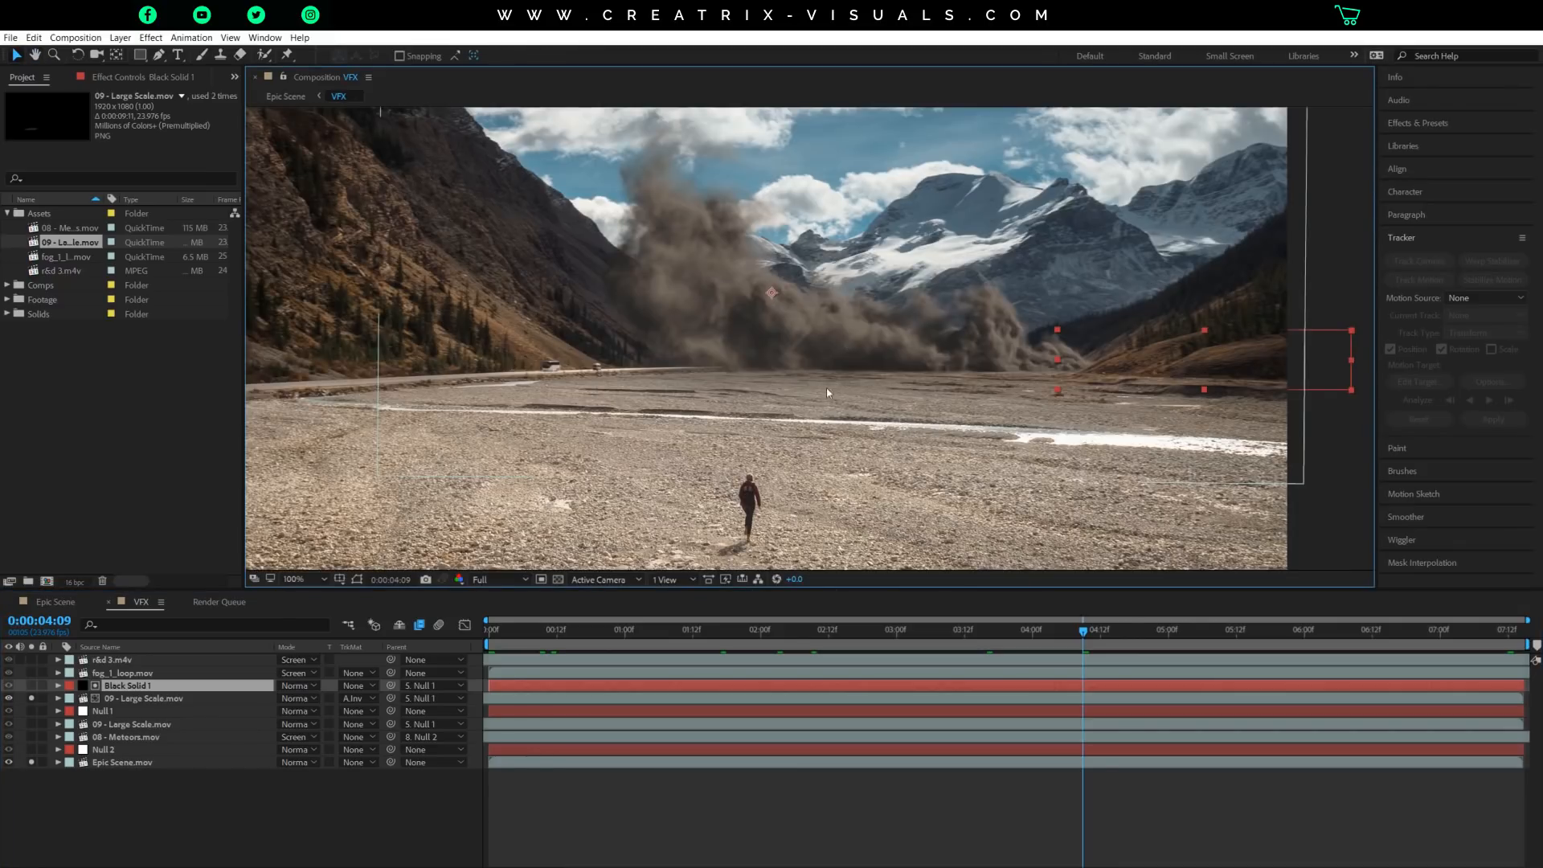
pyautogui.scroll(-2, 807, 355)
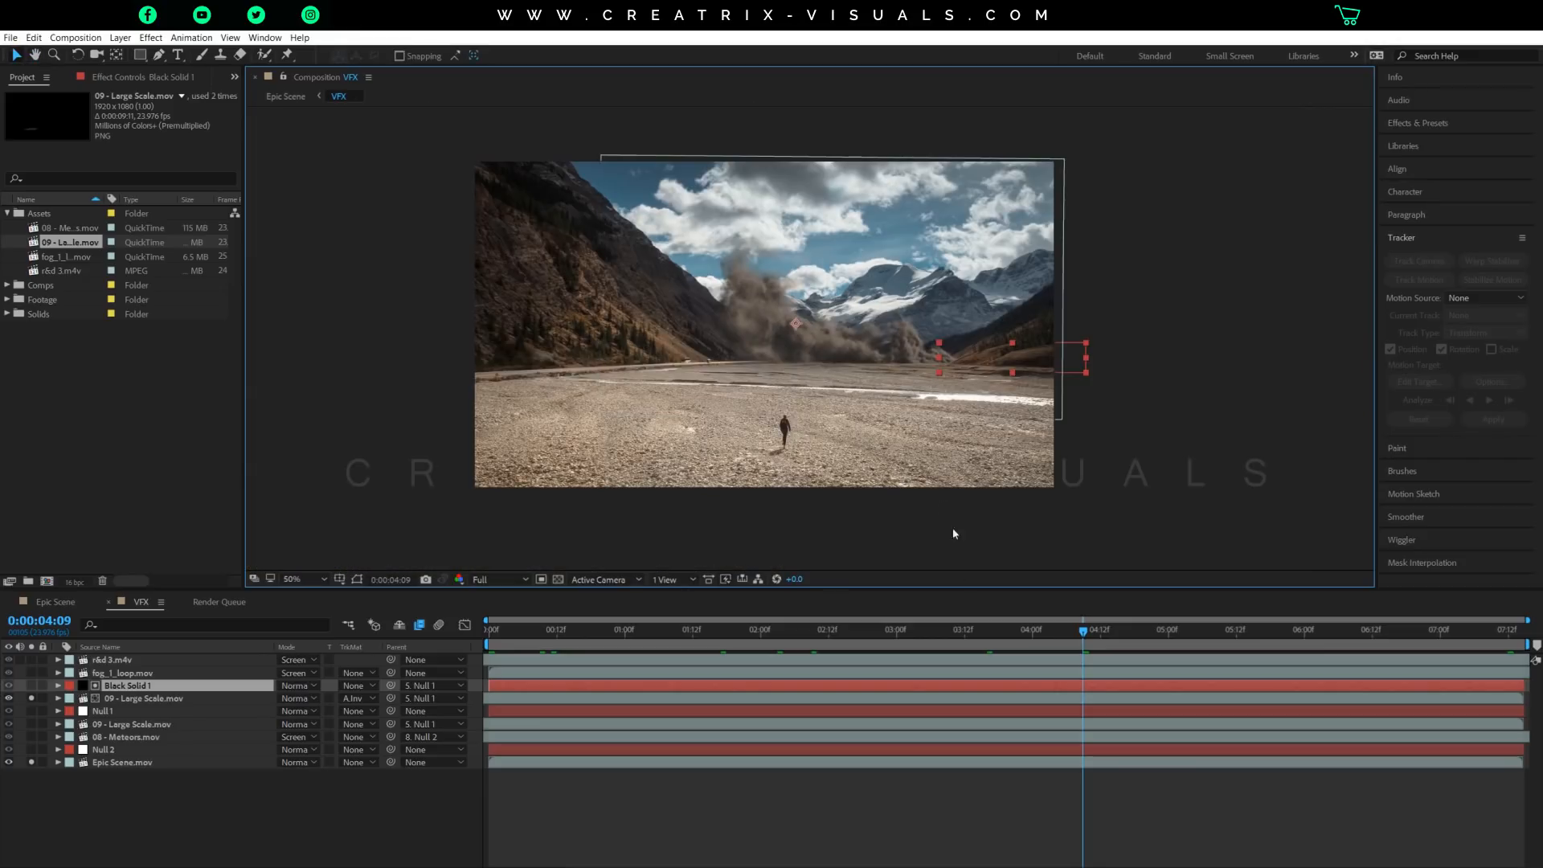
pyautogui.click(958, 633)
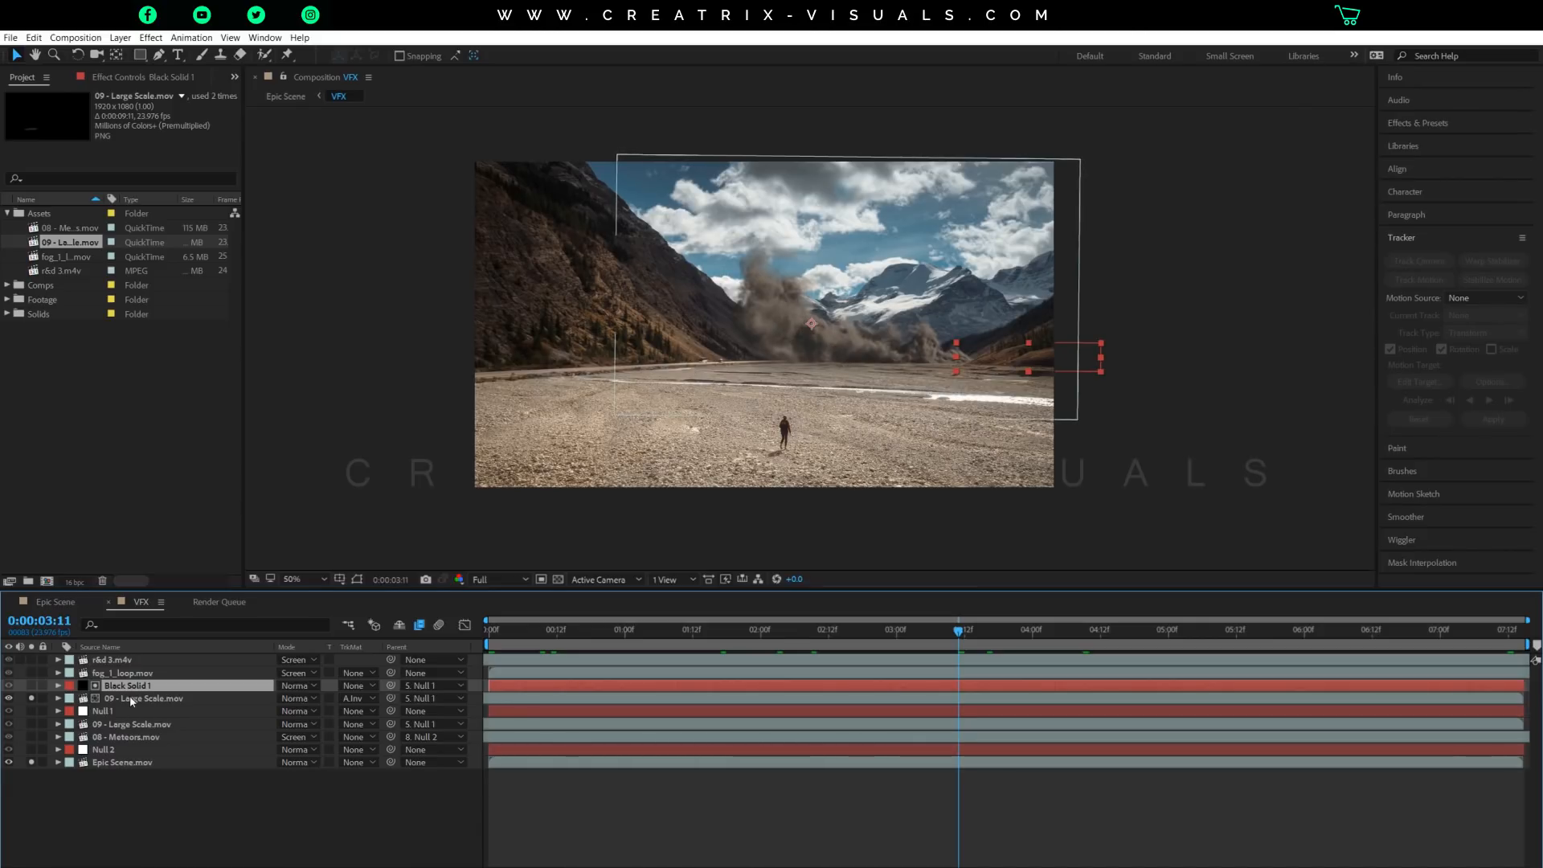
pyautogui.press('/')
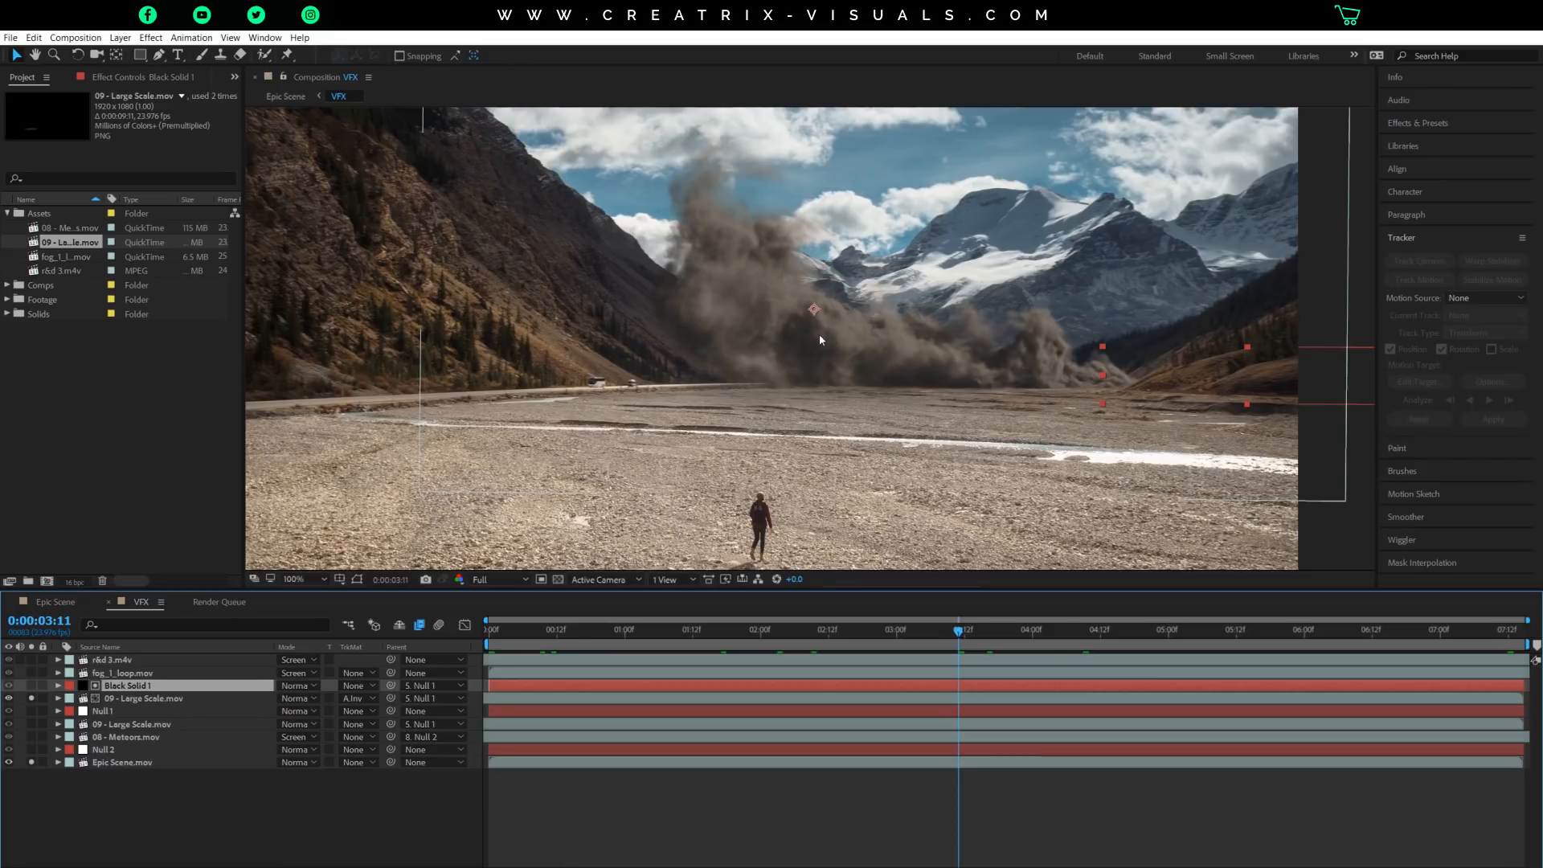
pyautogui.press(',')
pyautogui.press(',')
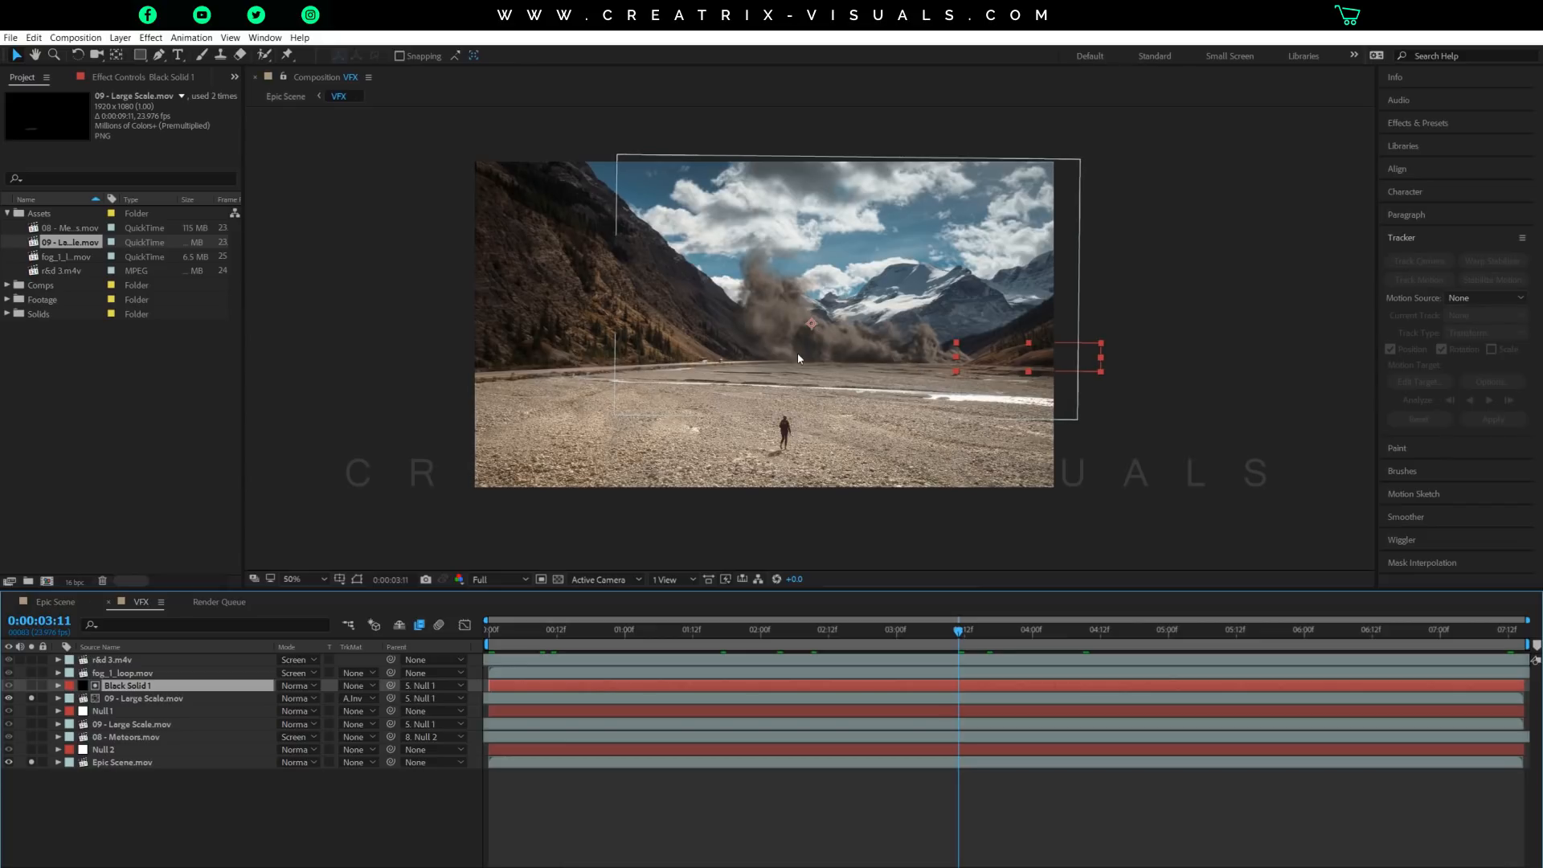
pyautogui.scroll(2, 800, 329)
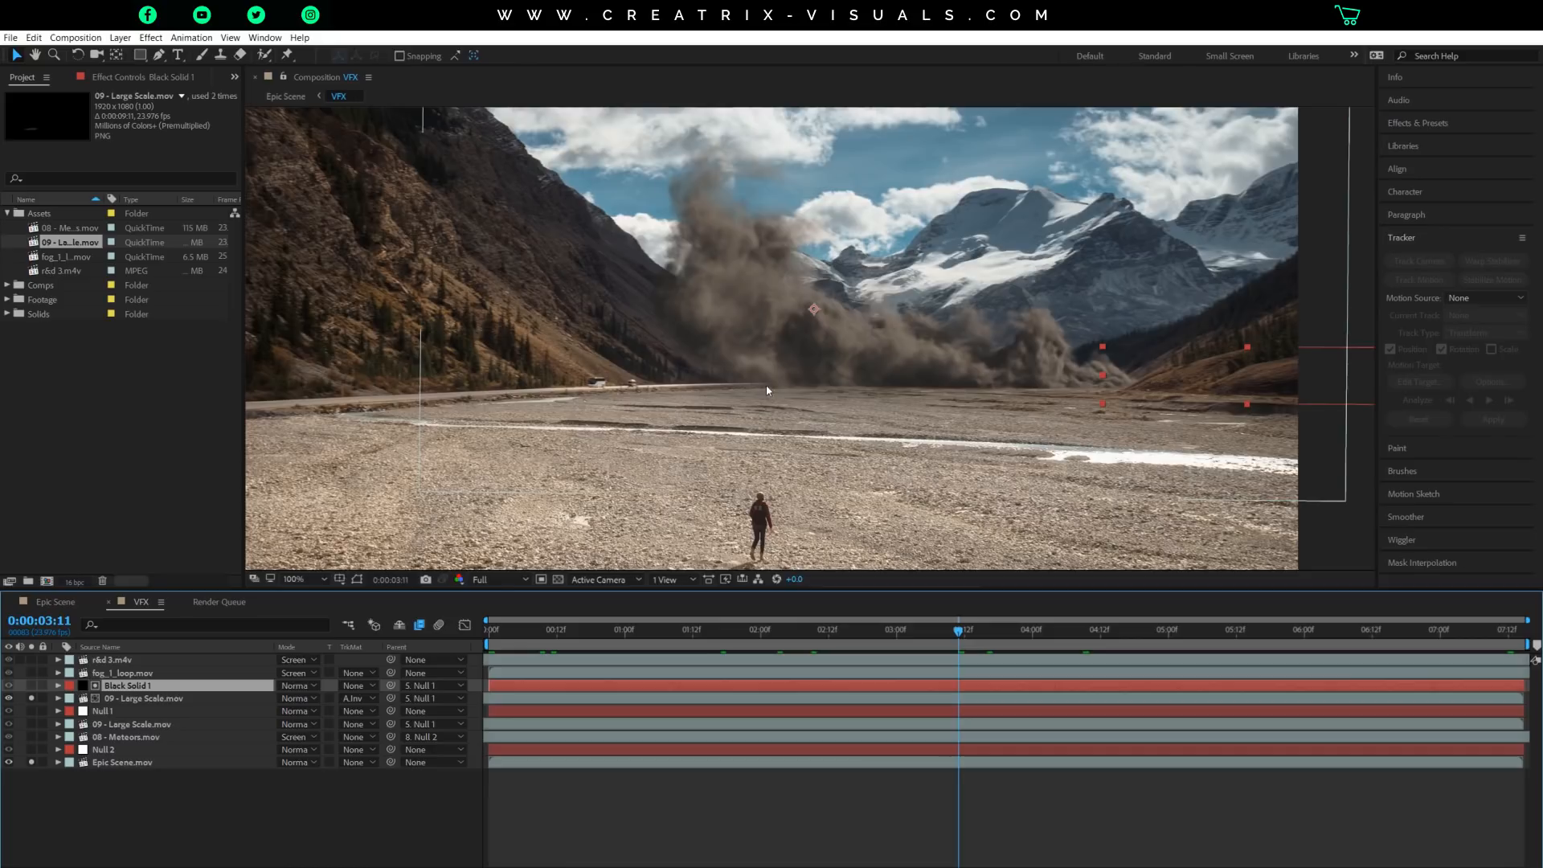
pyautogui.scroll(-2, 885, 302)
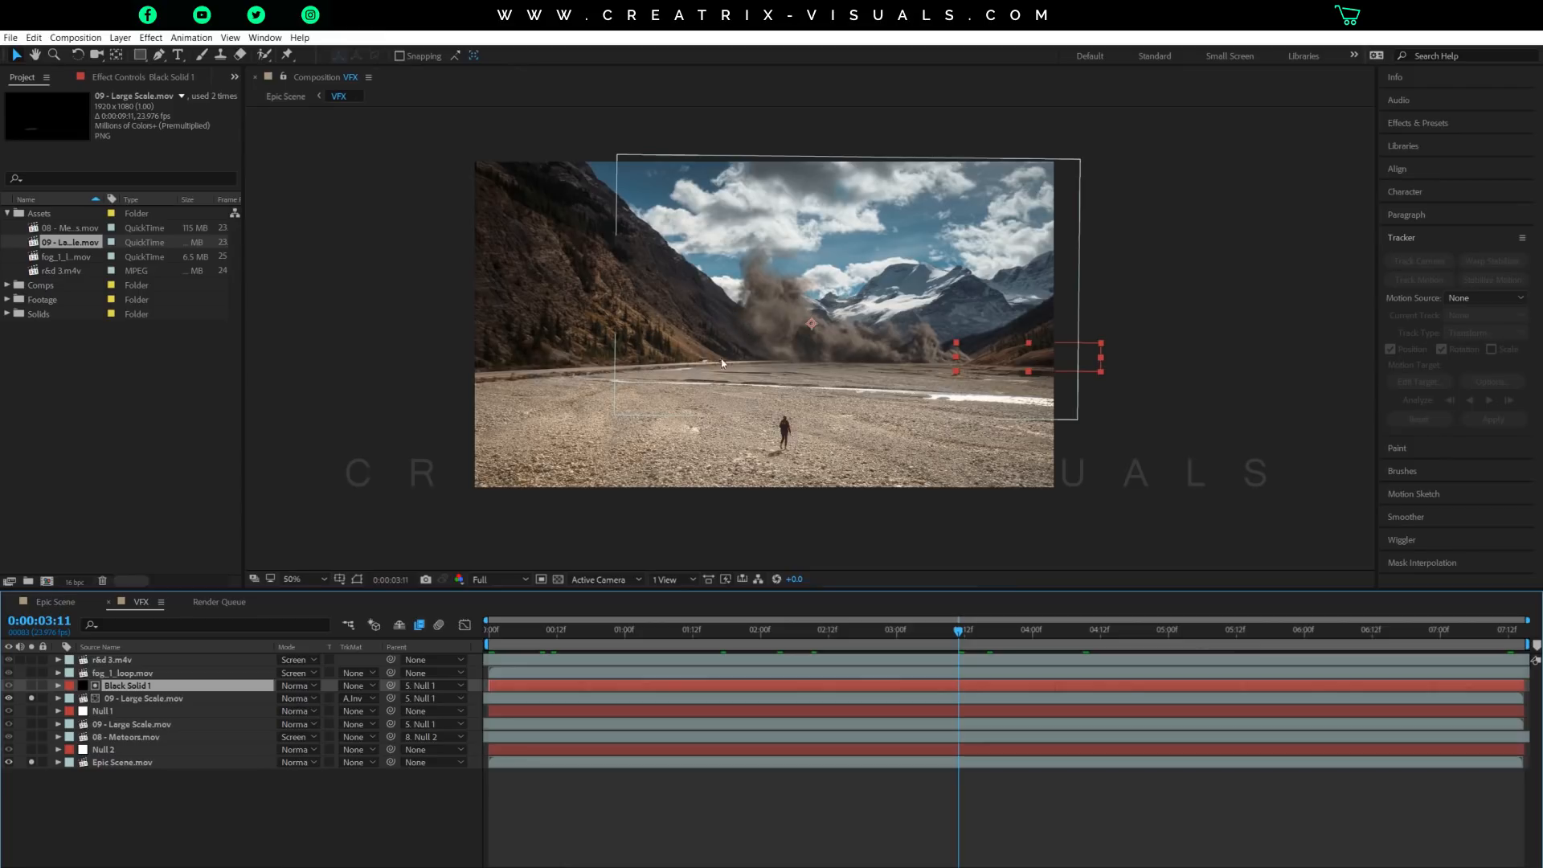
pyautogui.scroll(2, 766, 363)
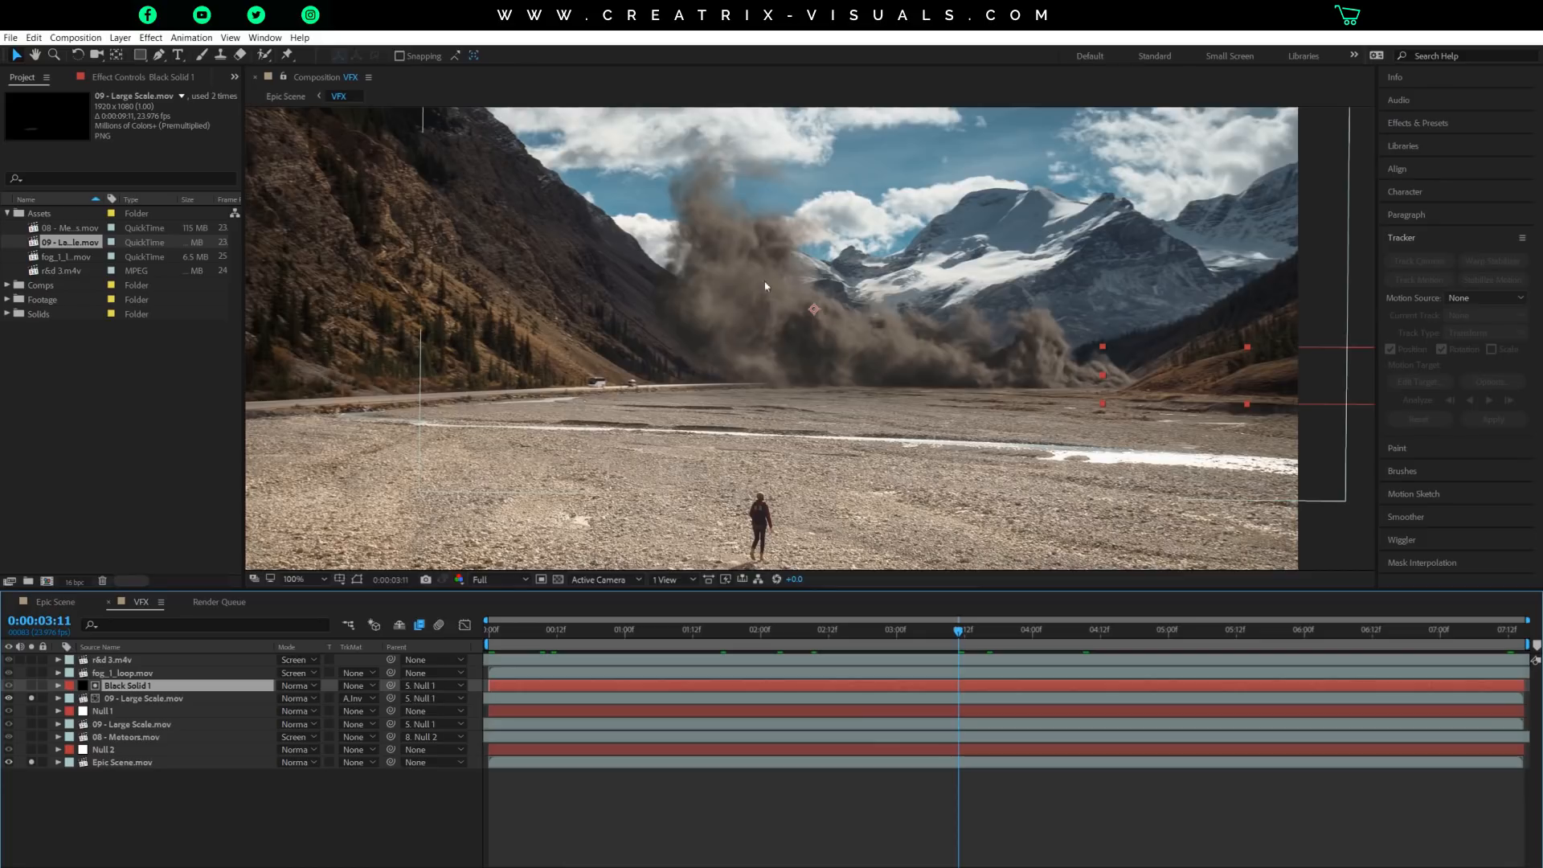
# Move the lower 09 - Large Scale.mov layer directly above Null 1 and solo it together with the upper smoke layer.
pyautogui.click(127, 699)
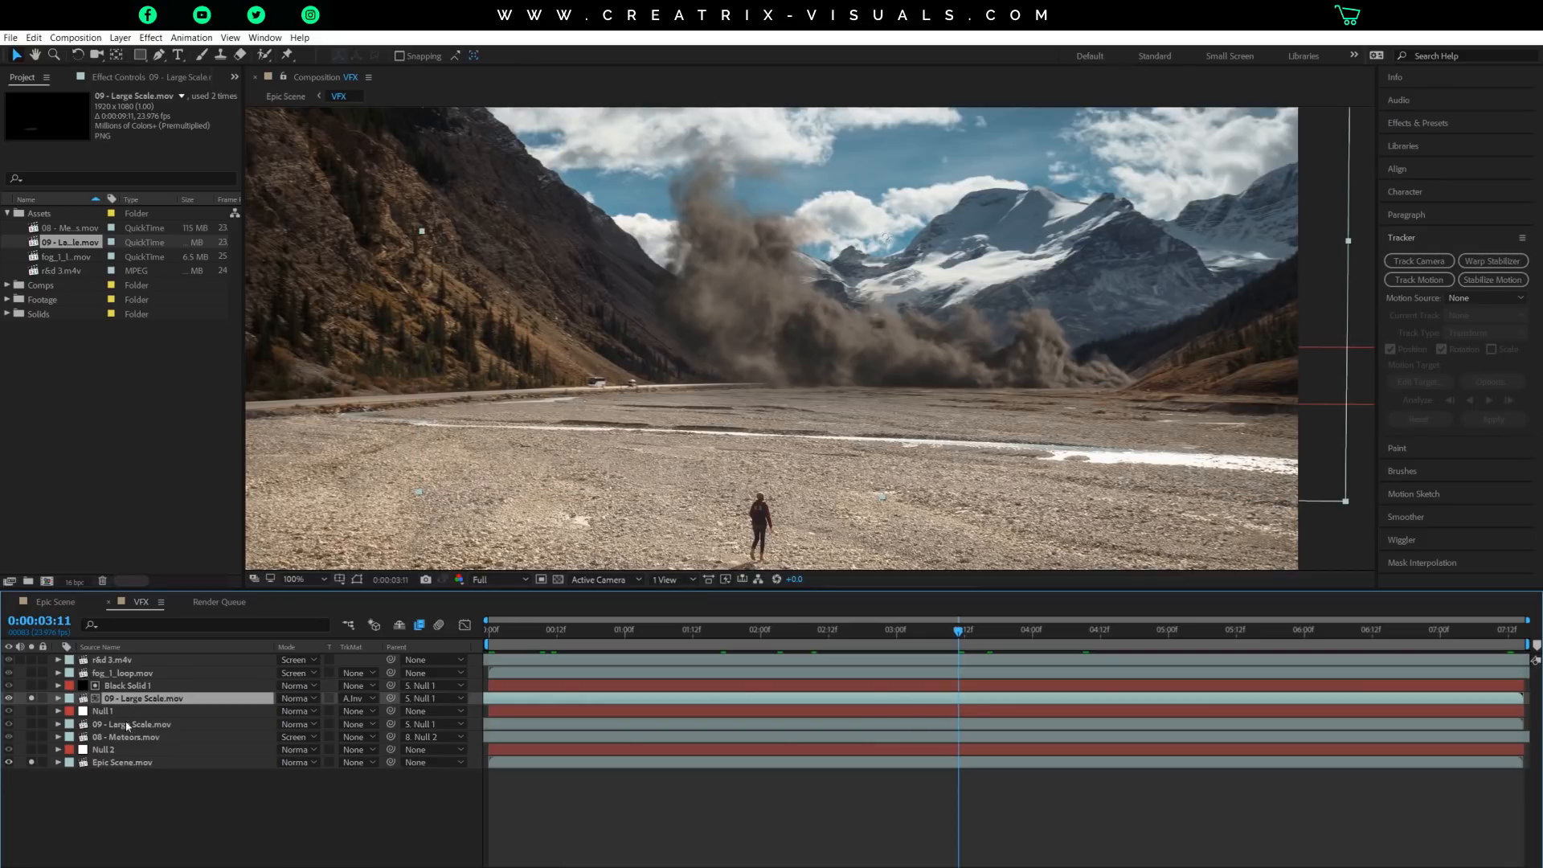
pyautogui.click(129, 725)
pyautogui.click(130, 699)
pyautogui.moveTo(127, 730); pyautogui.dragTo(137, 710)
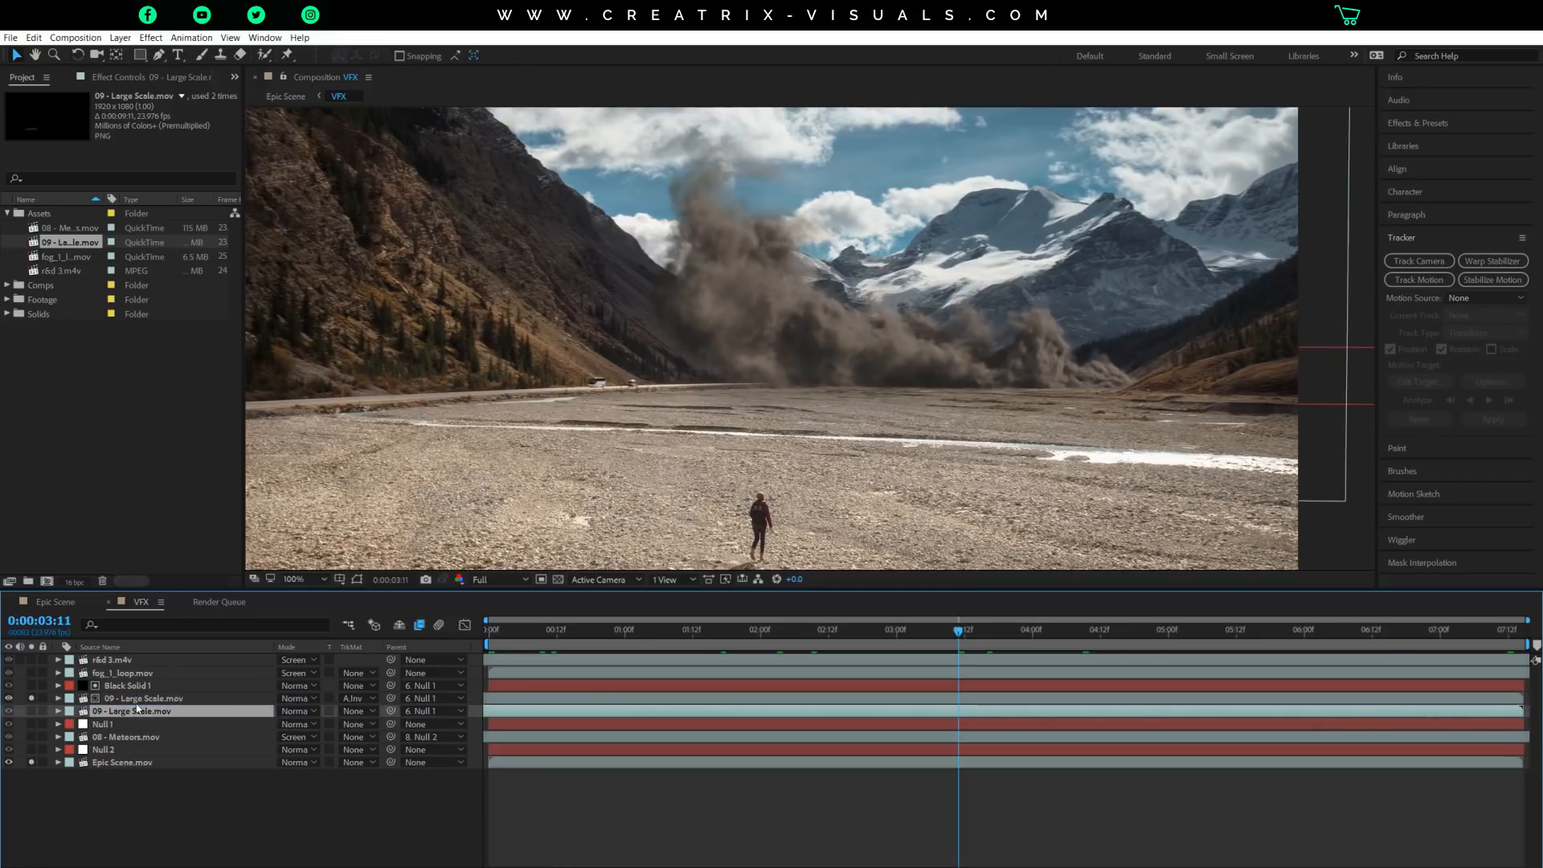
pyautogui.click(32, 712)
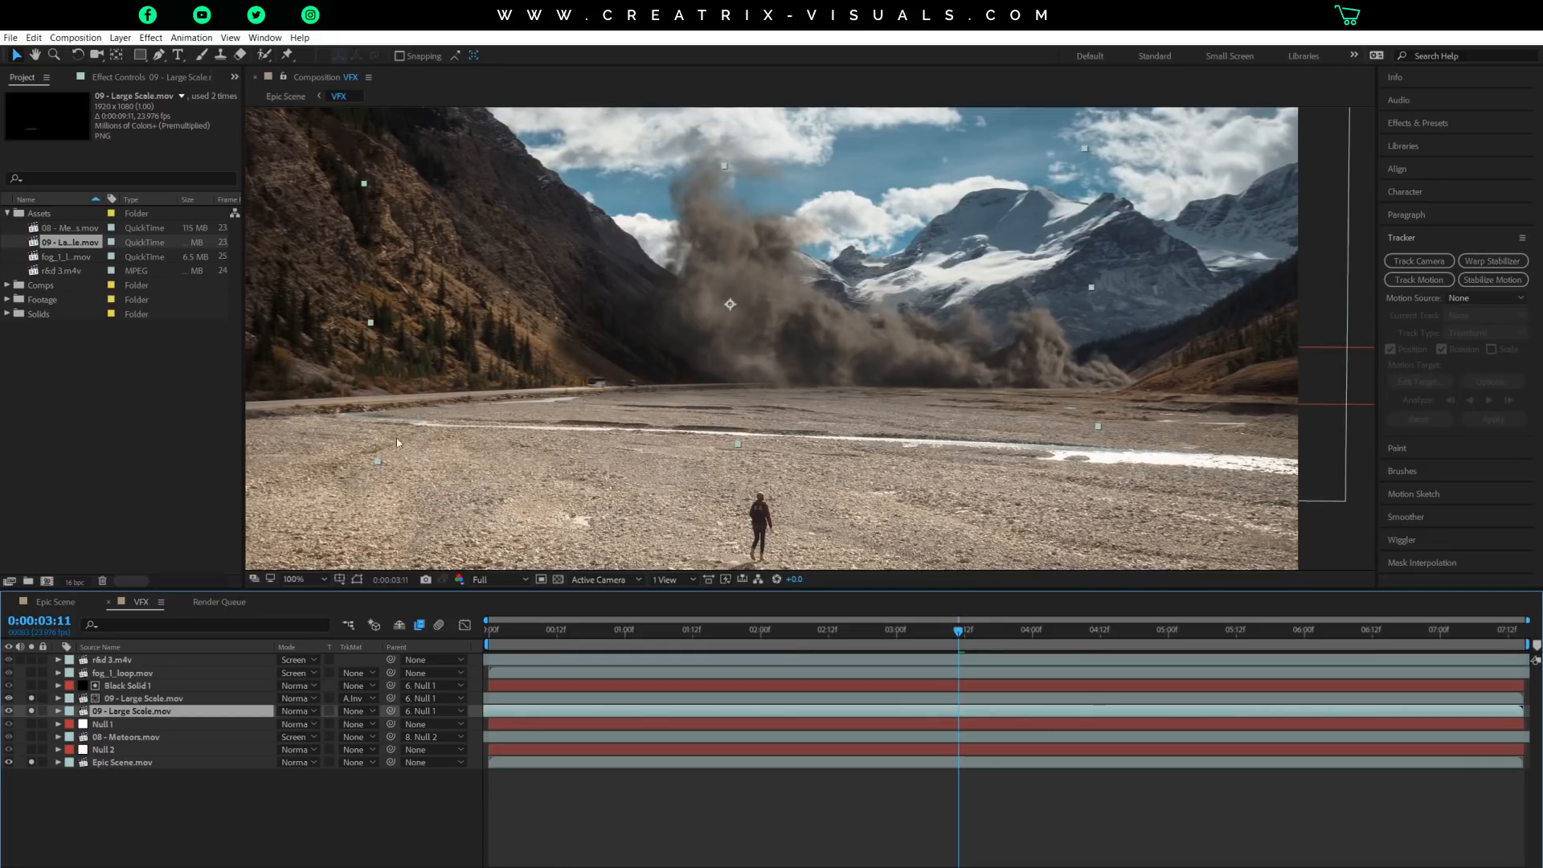
pyautogui.click(31, 711)
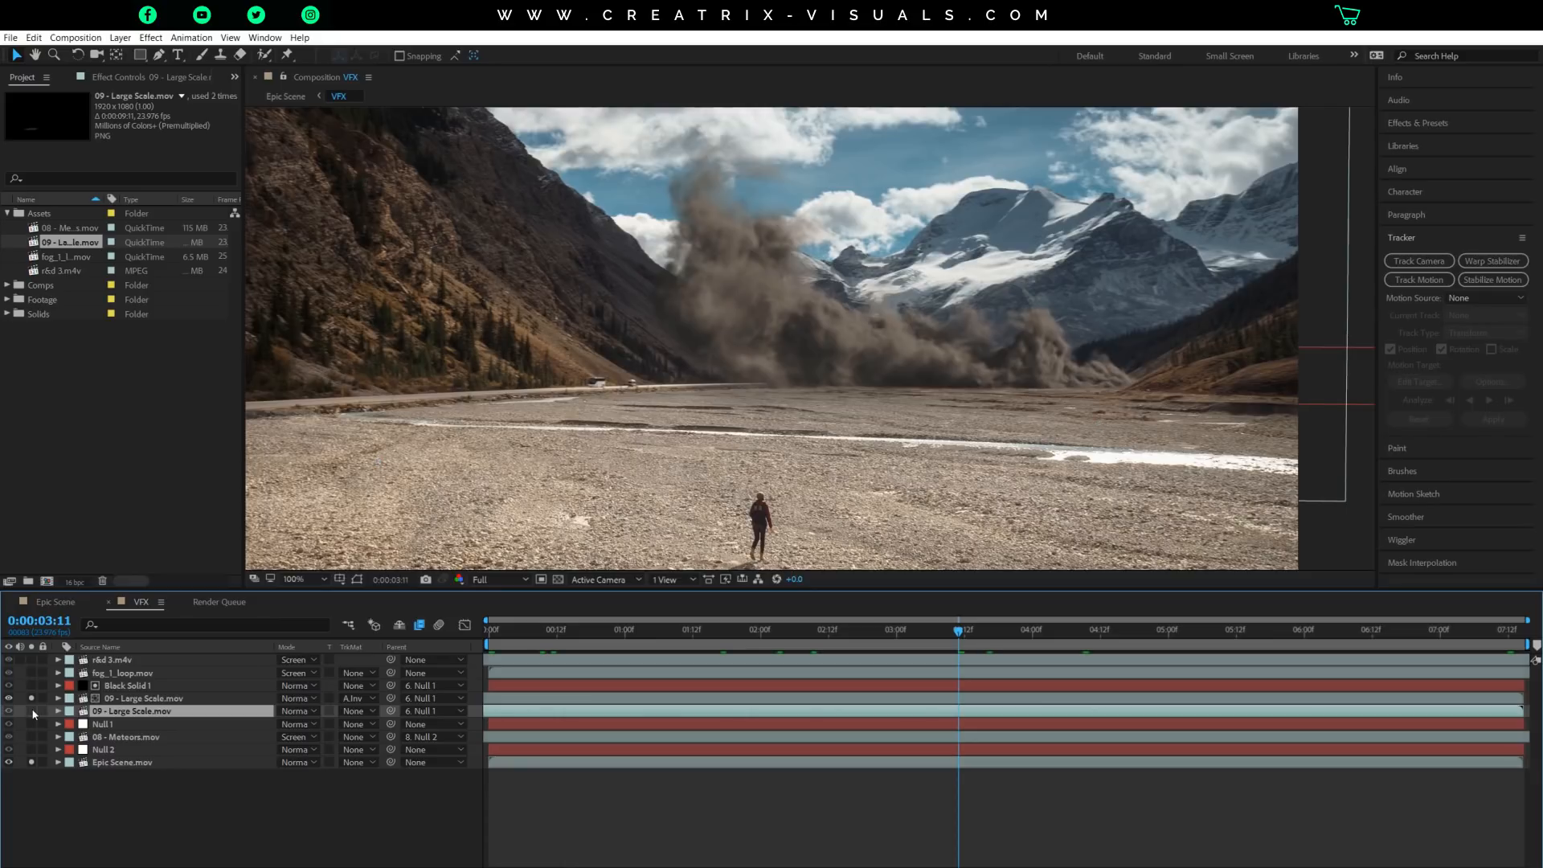
pyautogui.click(31, 711)
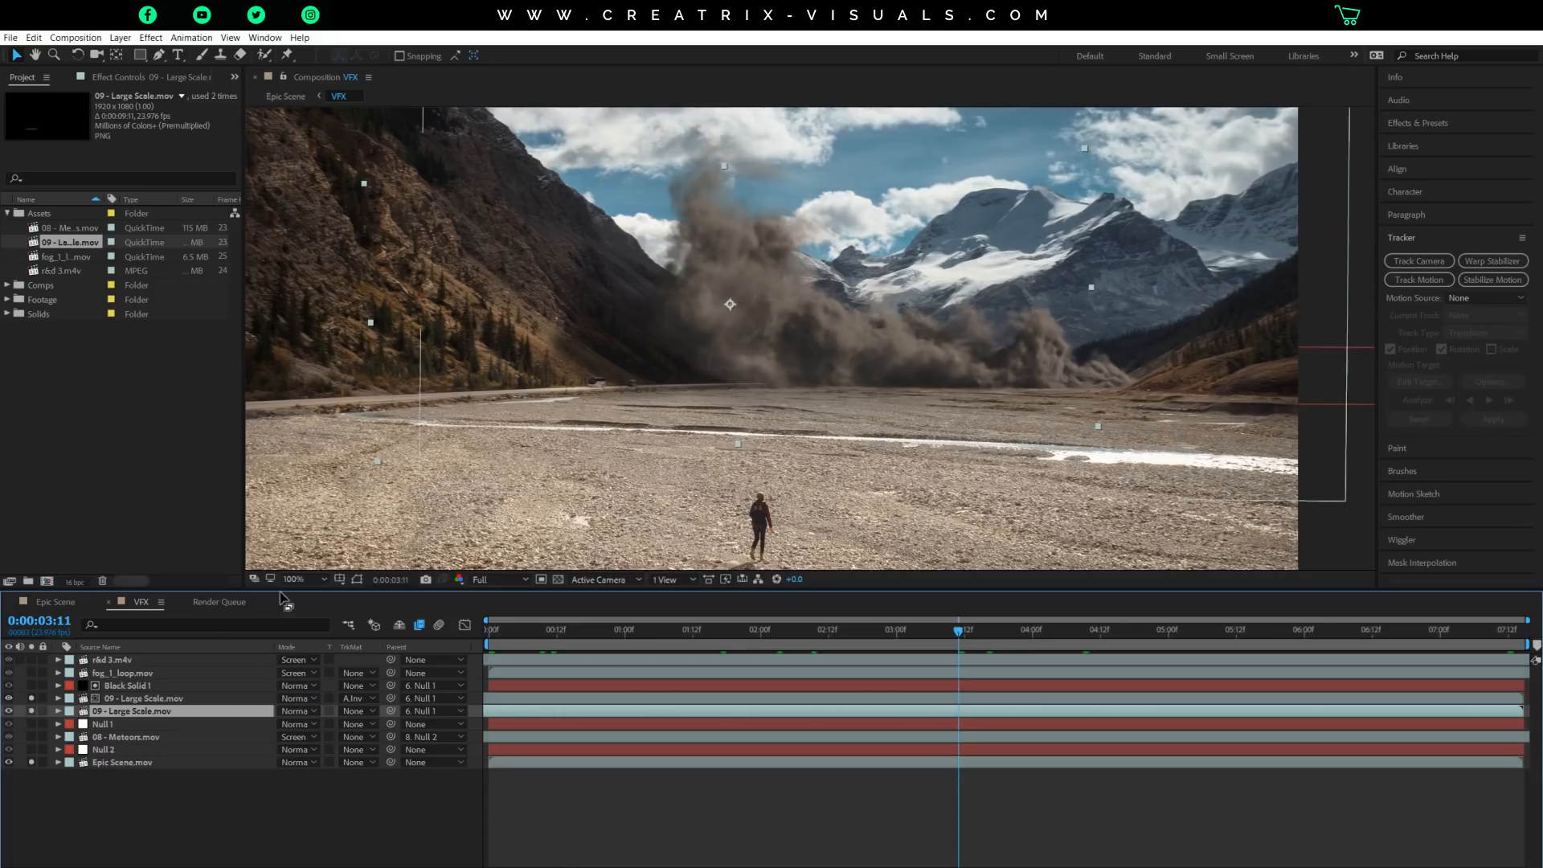
# Reset the RGB curve of the lower 09 - Large Scale.mov layer, redraw it as a low, nearly flat line, and collapse Curves.
pyautogui.press('.')
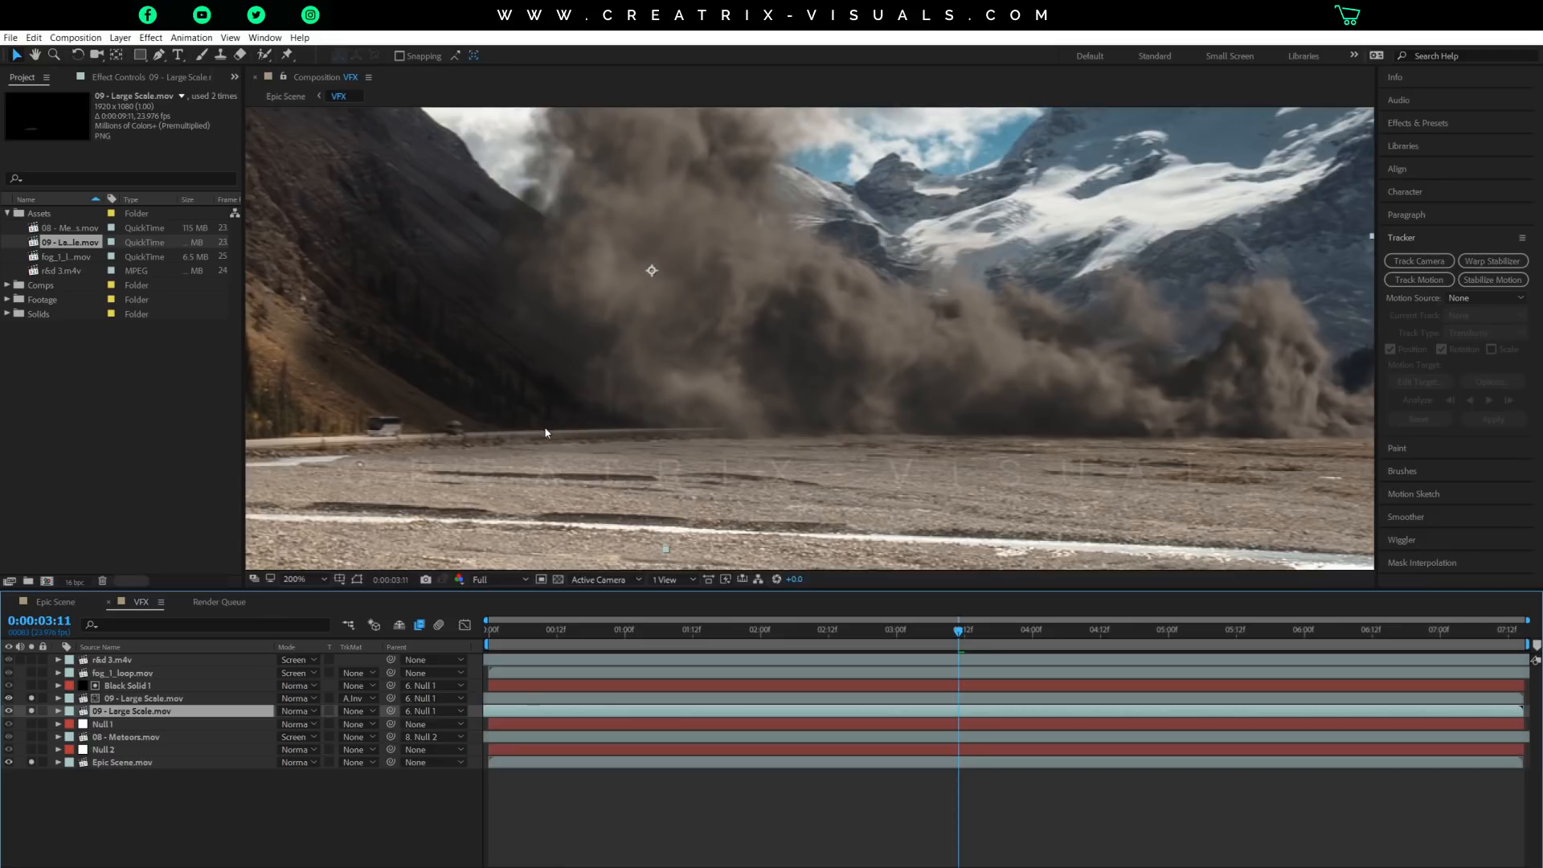
pyautogui.moveTo(437, 327); pyautogui.dragTo(710, 427)
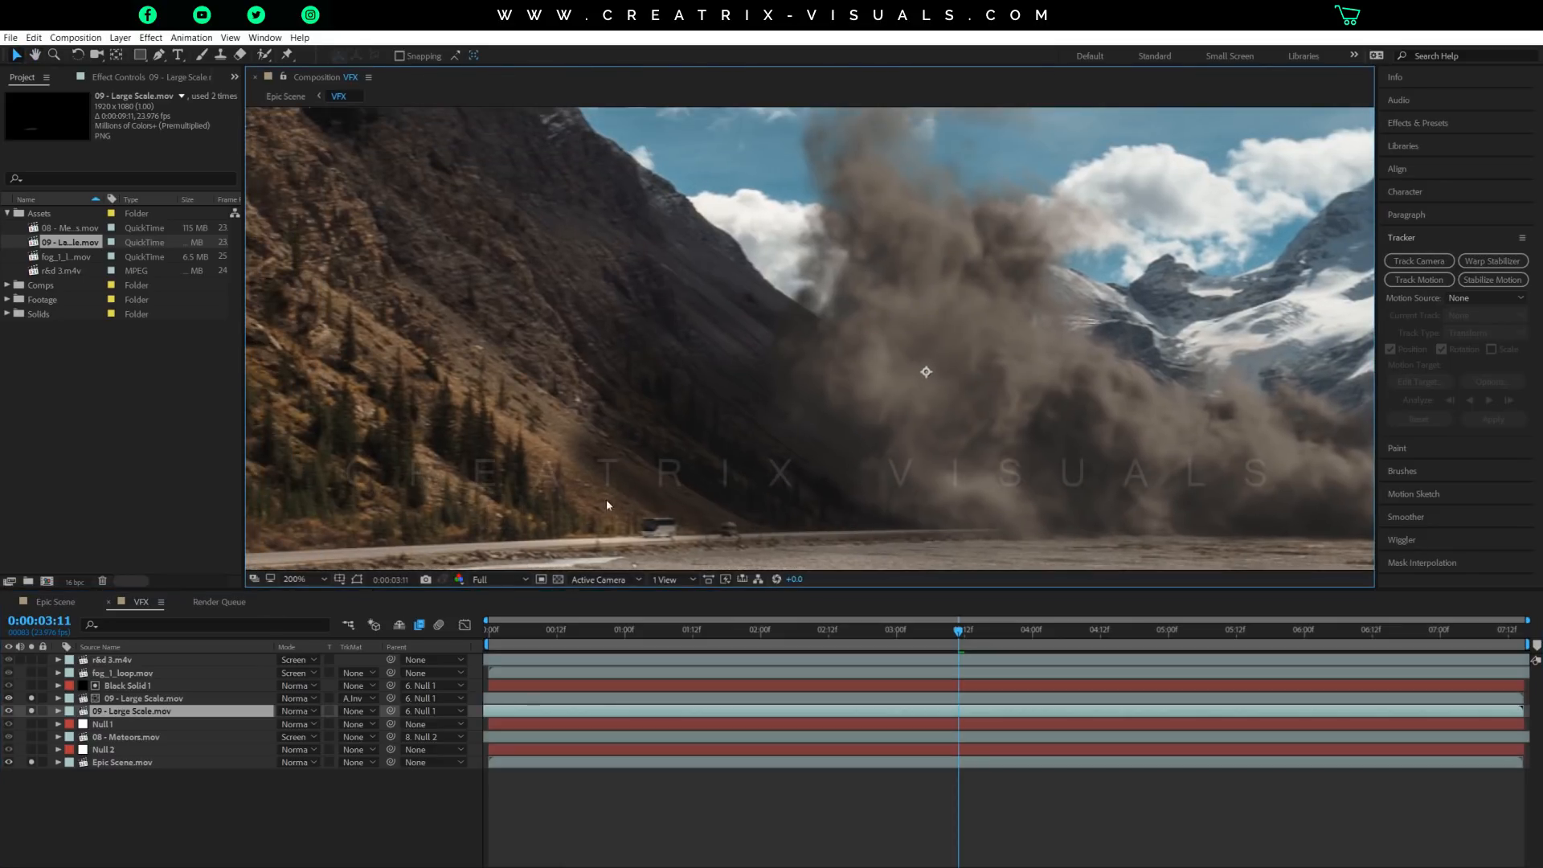
pyautogui.press(',')
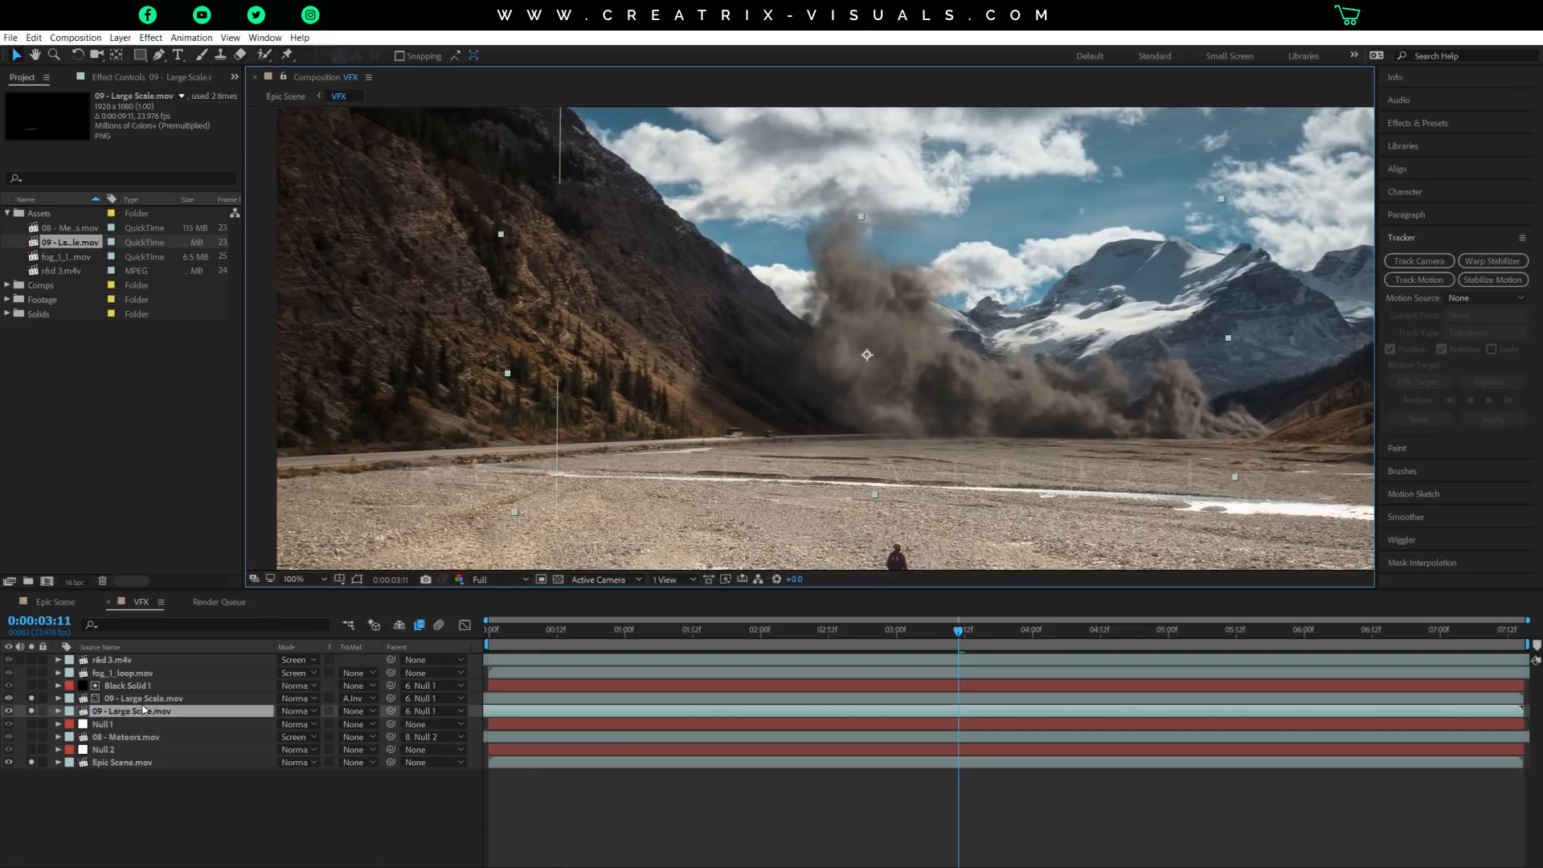
pyautogui.click(108, 78)
pyautogui.click(44, 109)
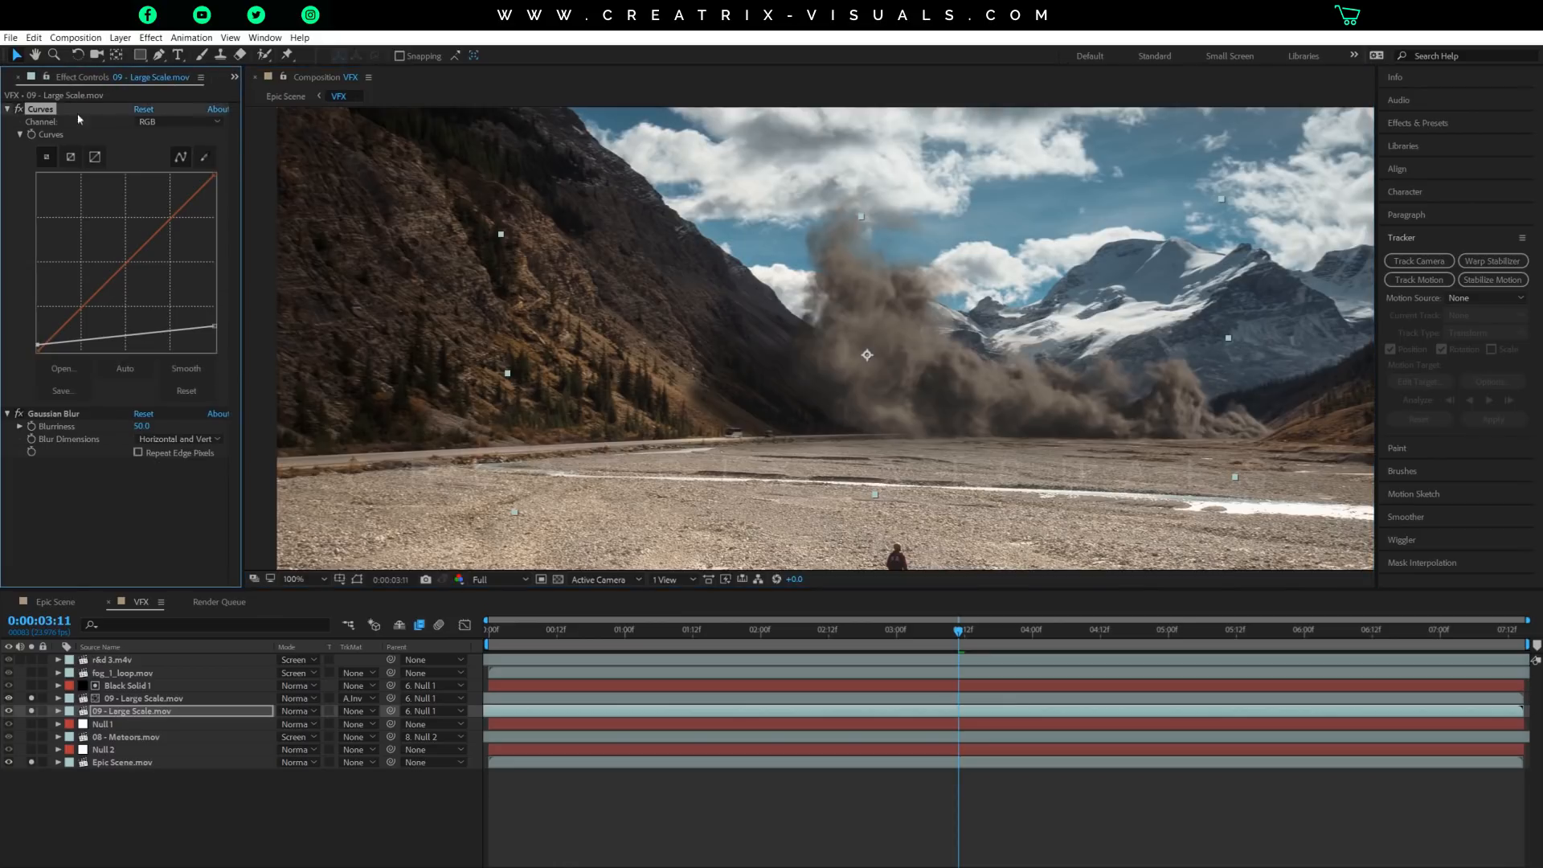
pyautogui.click(144, 110)
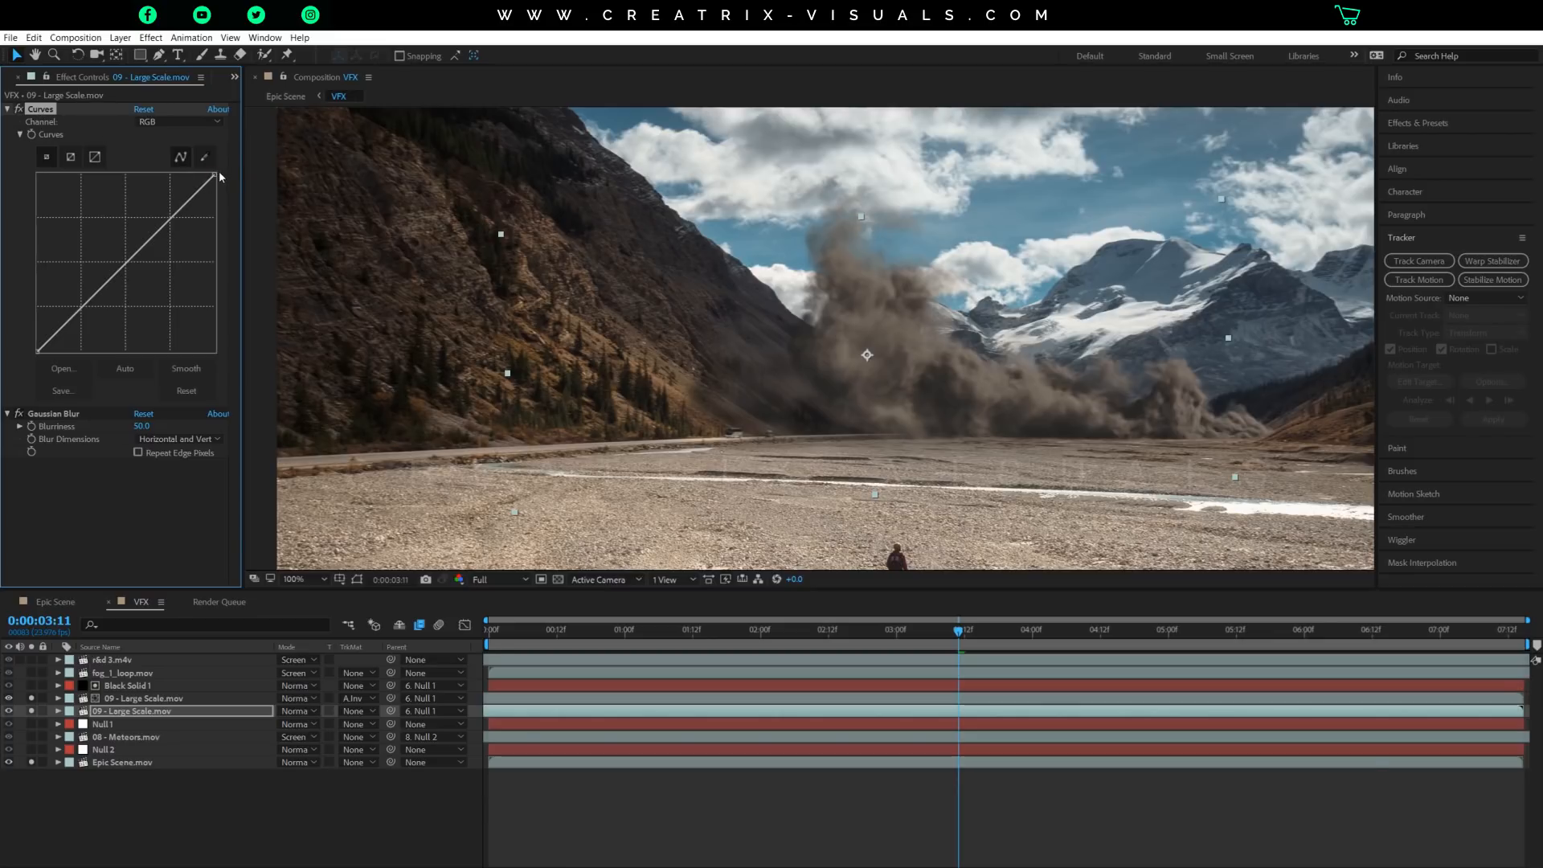
pyautogui.moveTo(214, 174); pyautogui.dragTo(270, 319)
pyautogui.moveTo(37, 351); pyautogui.dragTo(34, 347)
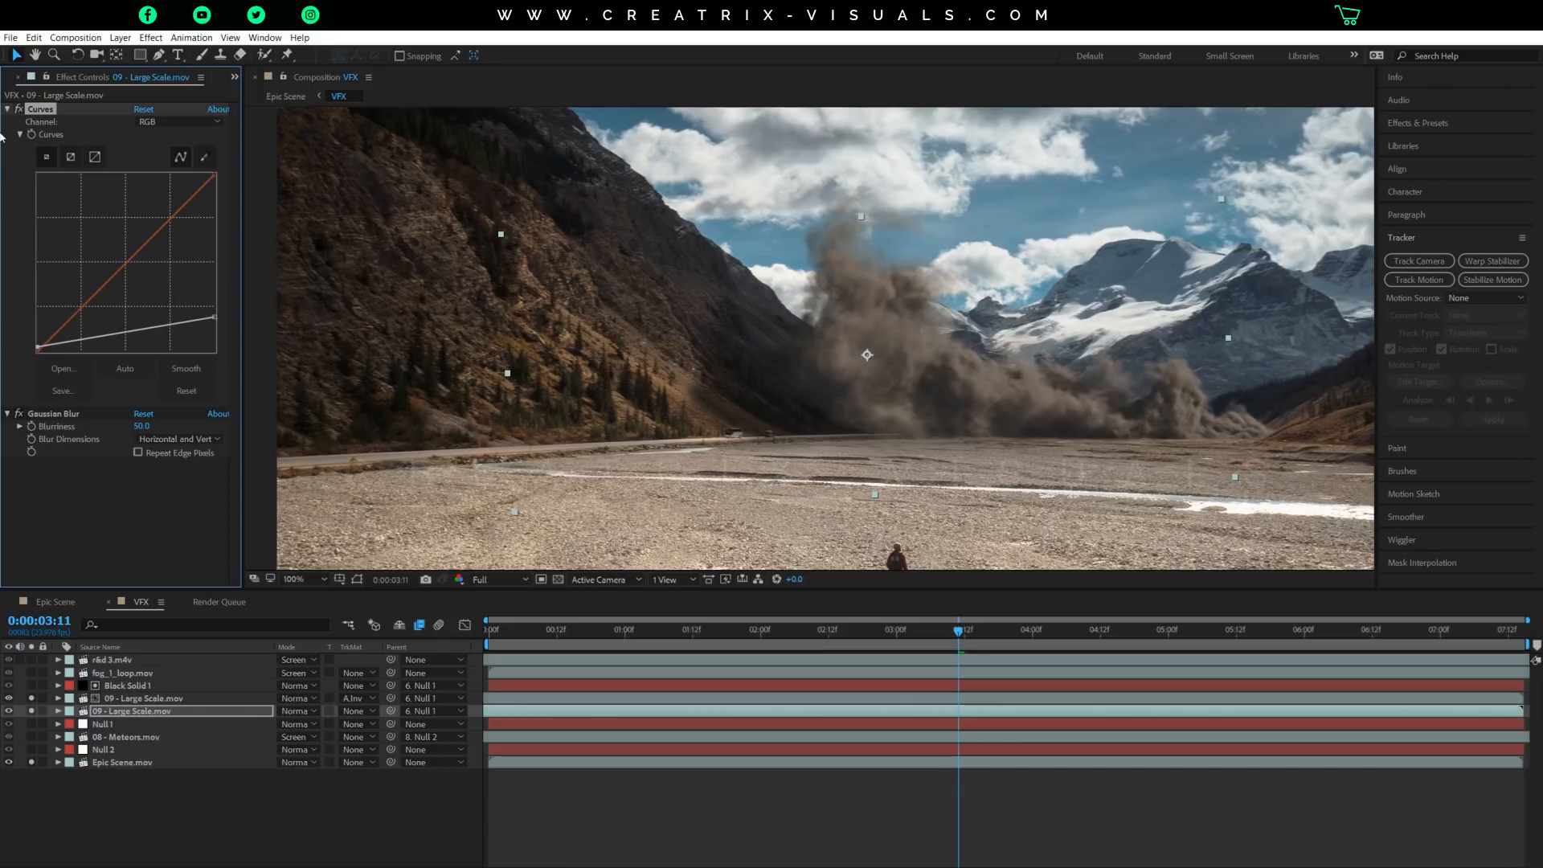
pyautogui.click(8, 108)
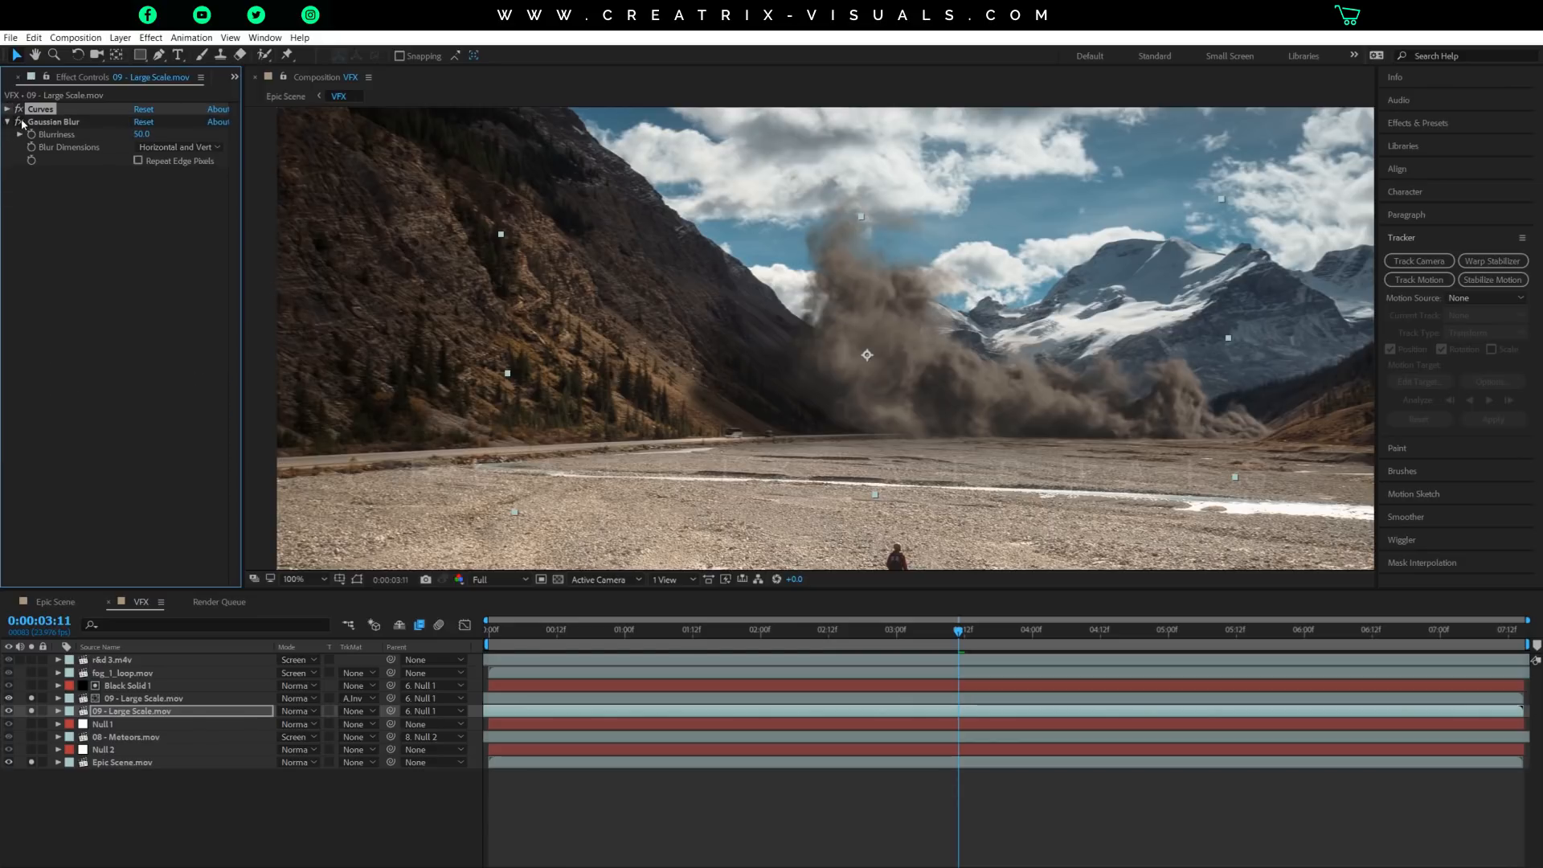
# Try adding a second Gaussian Blur to the lower 09 - Large Scale.mov layer and delete it again.
pyautogui.press('.')
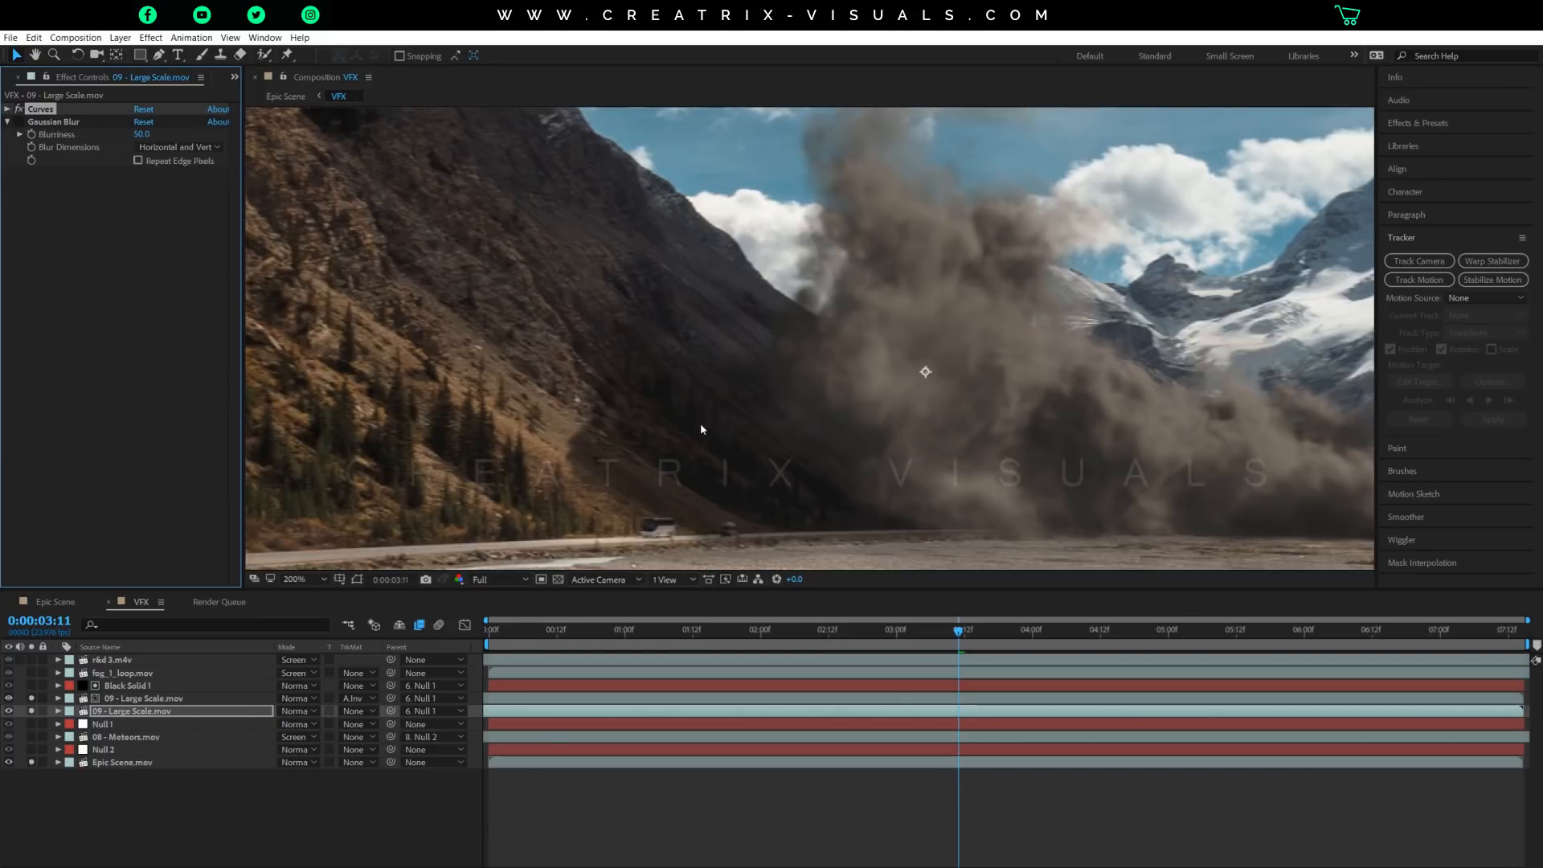
pyautogui.click(151, 38)
pyautogui.moveTo(185, 134)
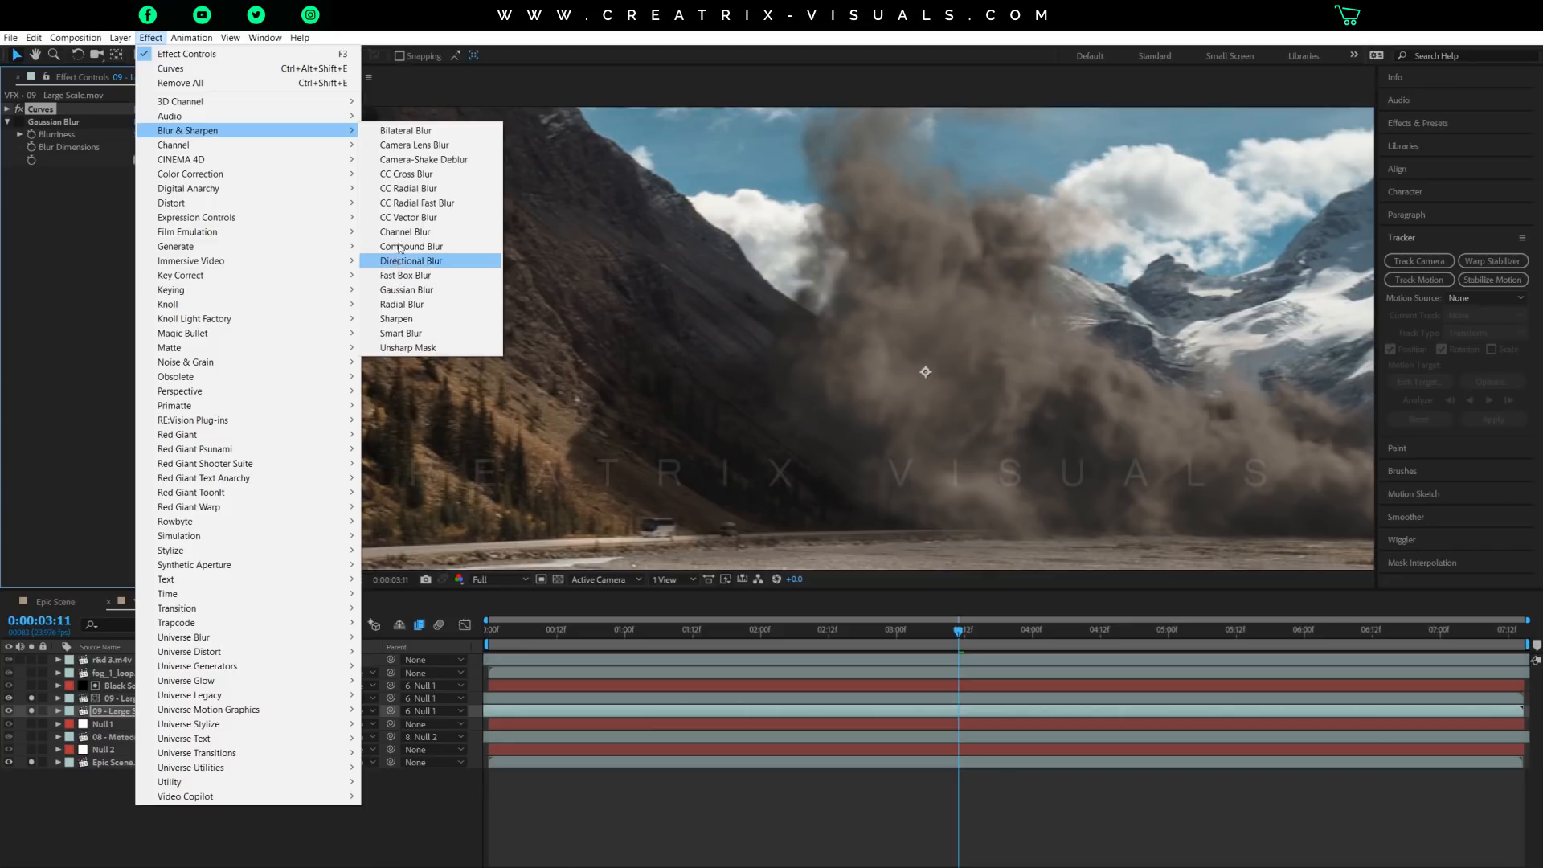
pyautogui.click(408, 291)
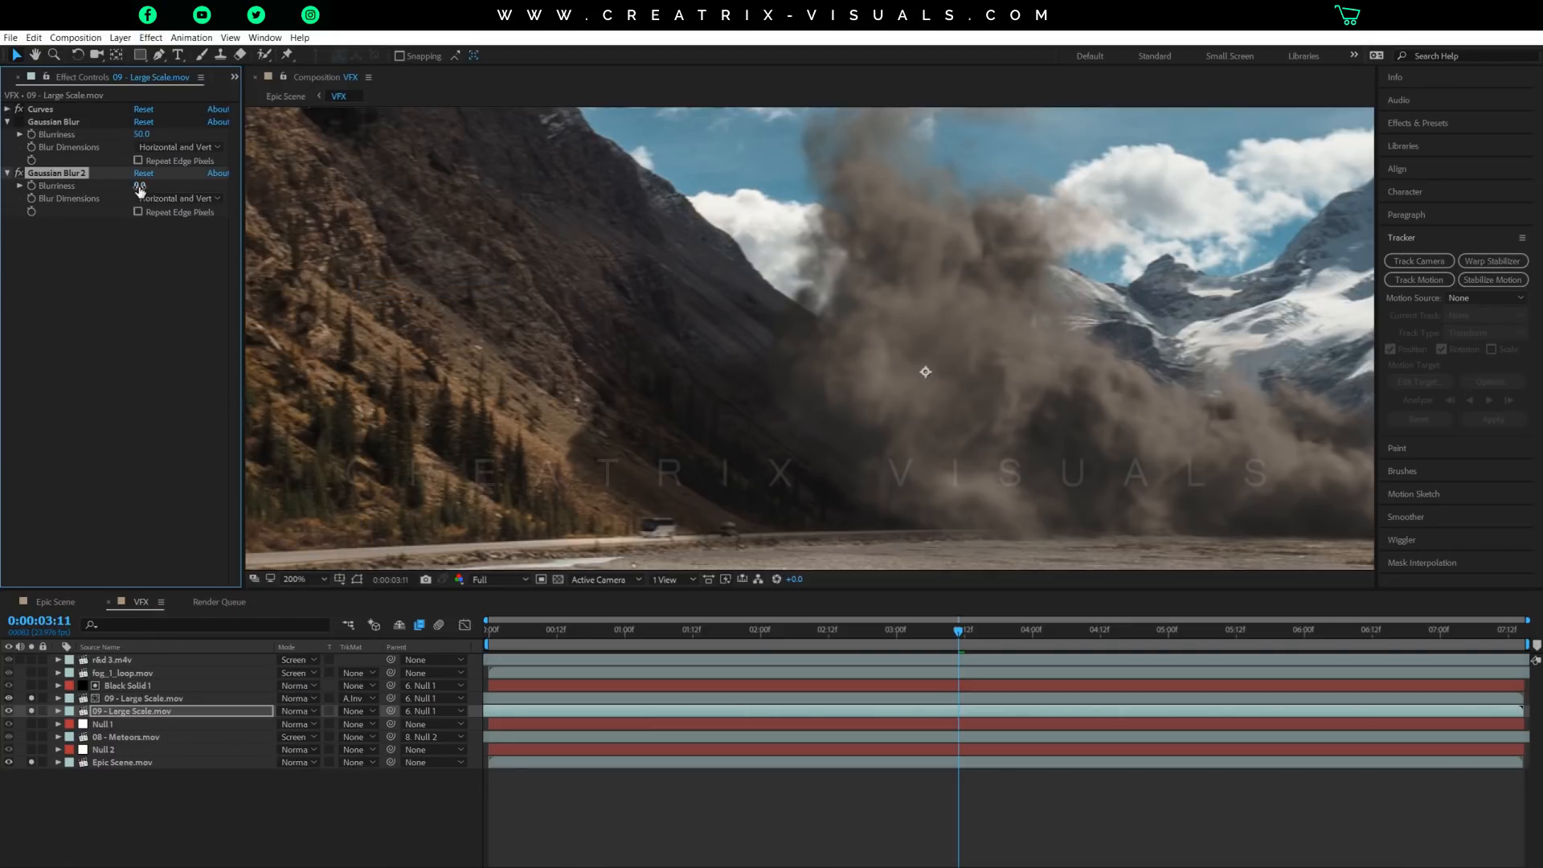
pyautogui.press('Delete')
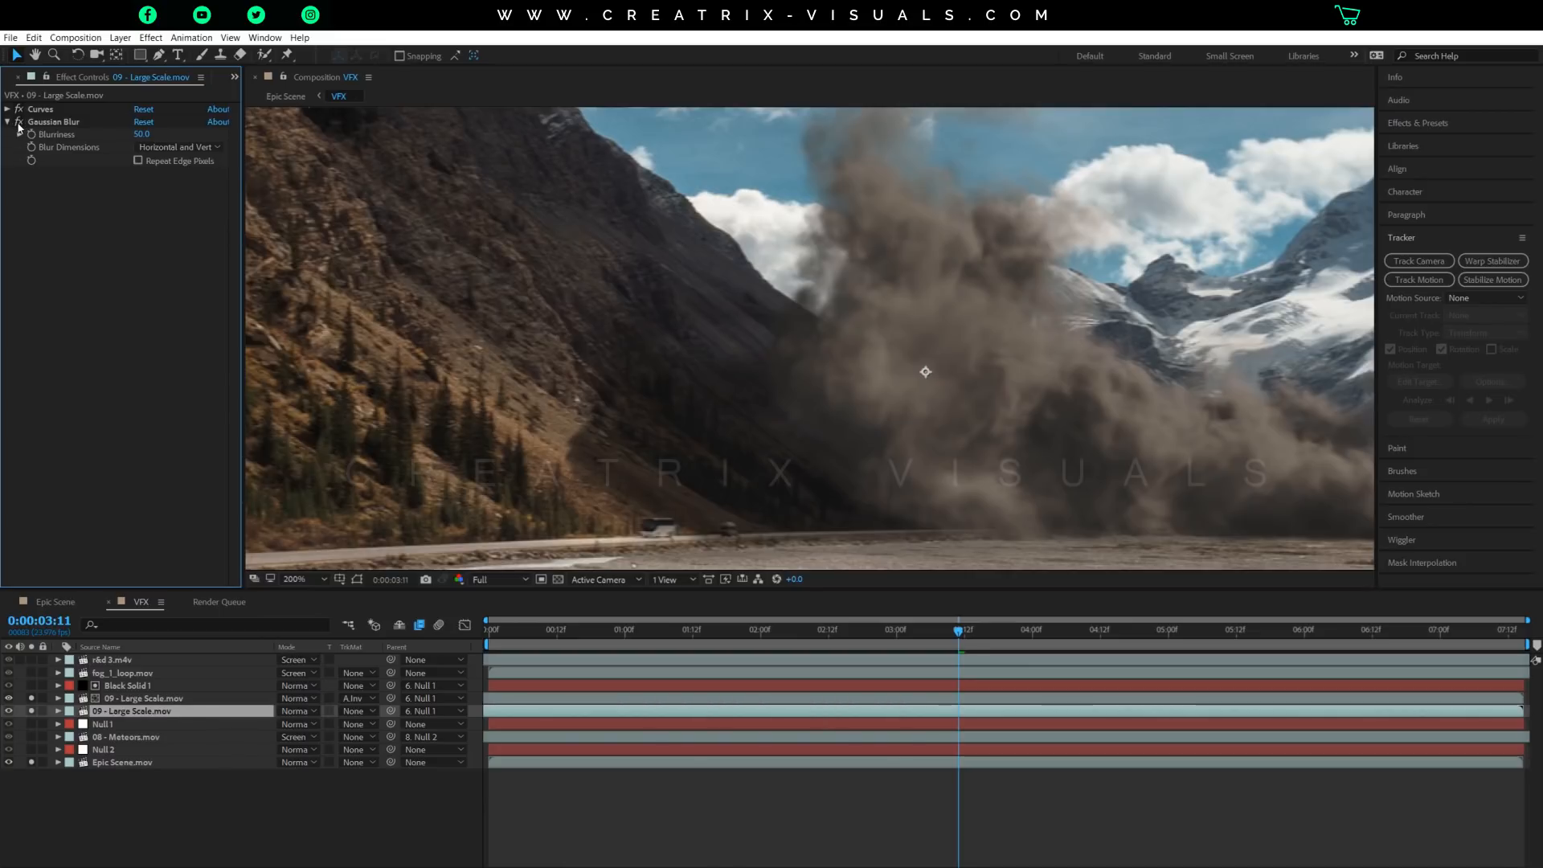
# Examine how the blurred shadow layer sits in the valley shot at 0:00:01:15, 0:00:00:07 and 0:00:06:14.
pyautogui.click(105, 123)
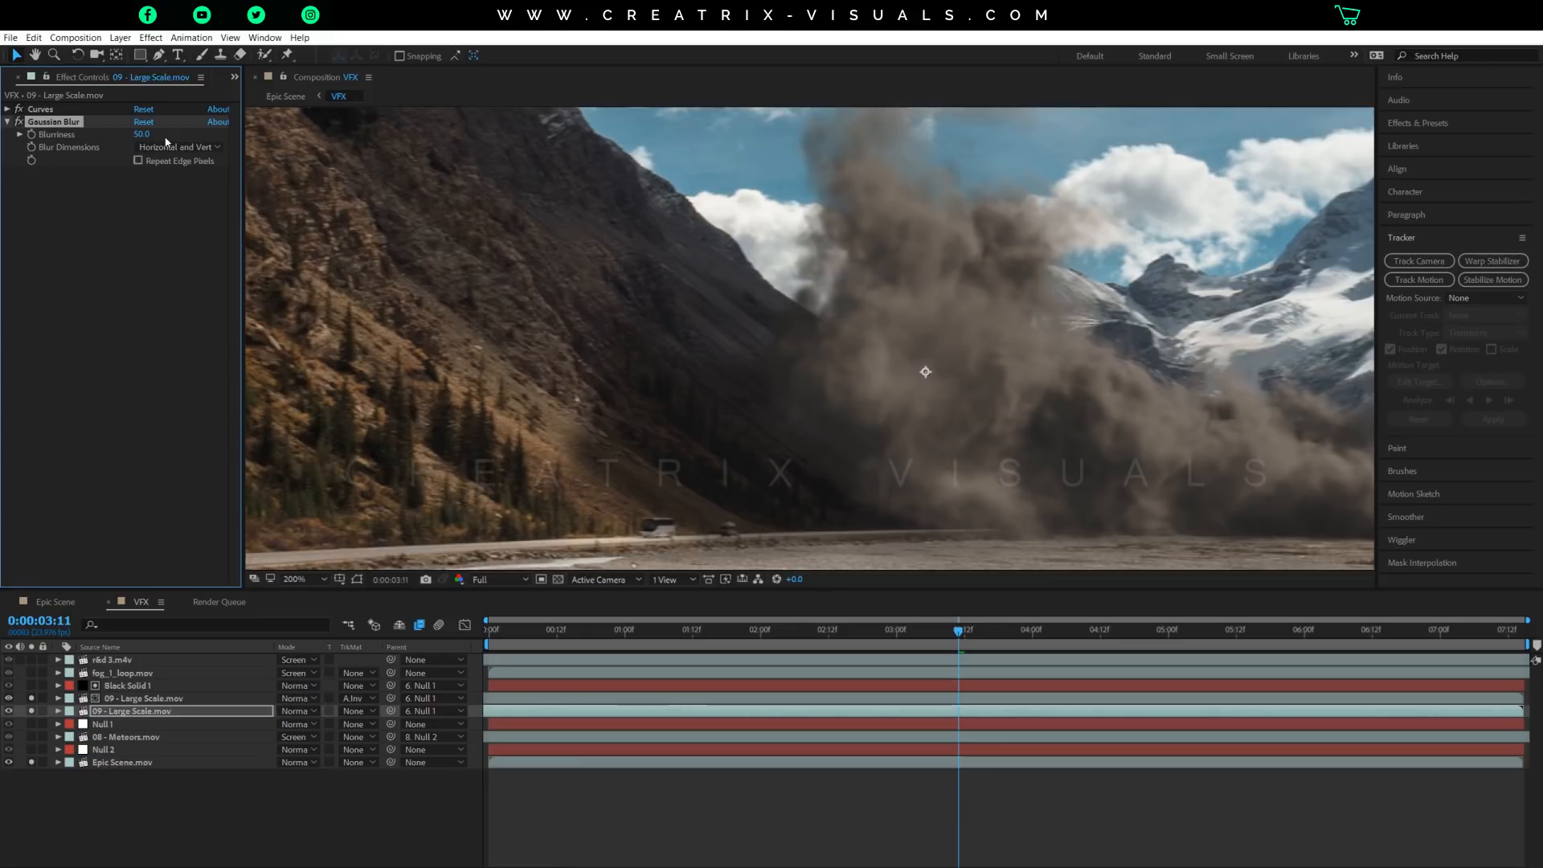
pyautogui.scroll(-4, 812, 507)
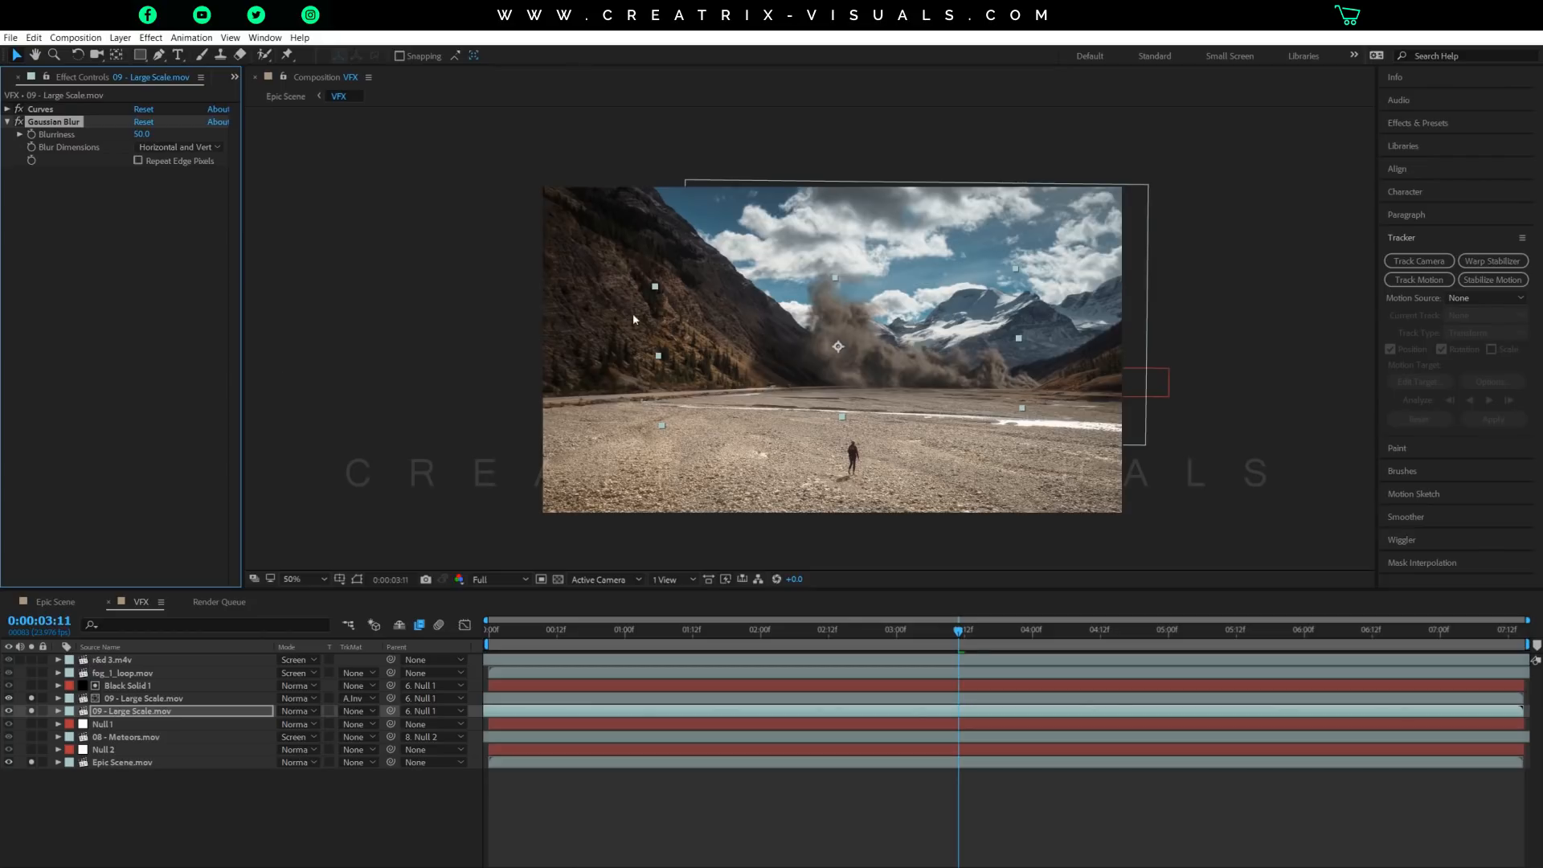
pyautogui.scroll(1, 635, 313)
pyautogui.click(708, 631)
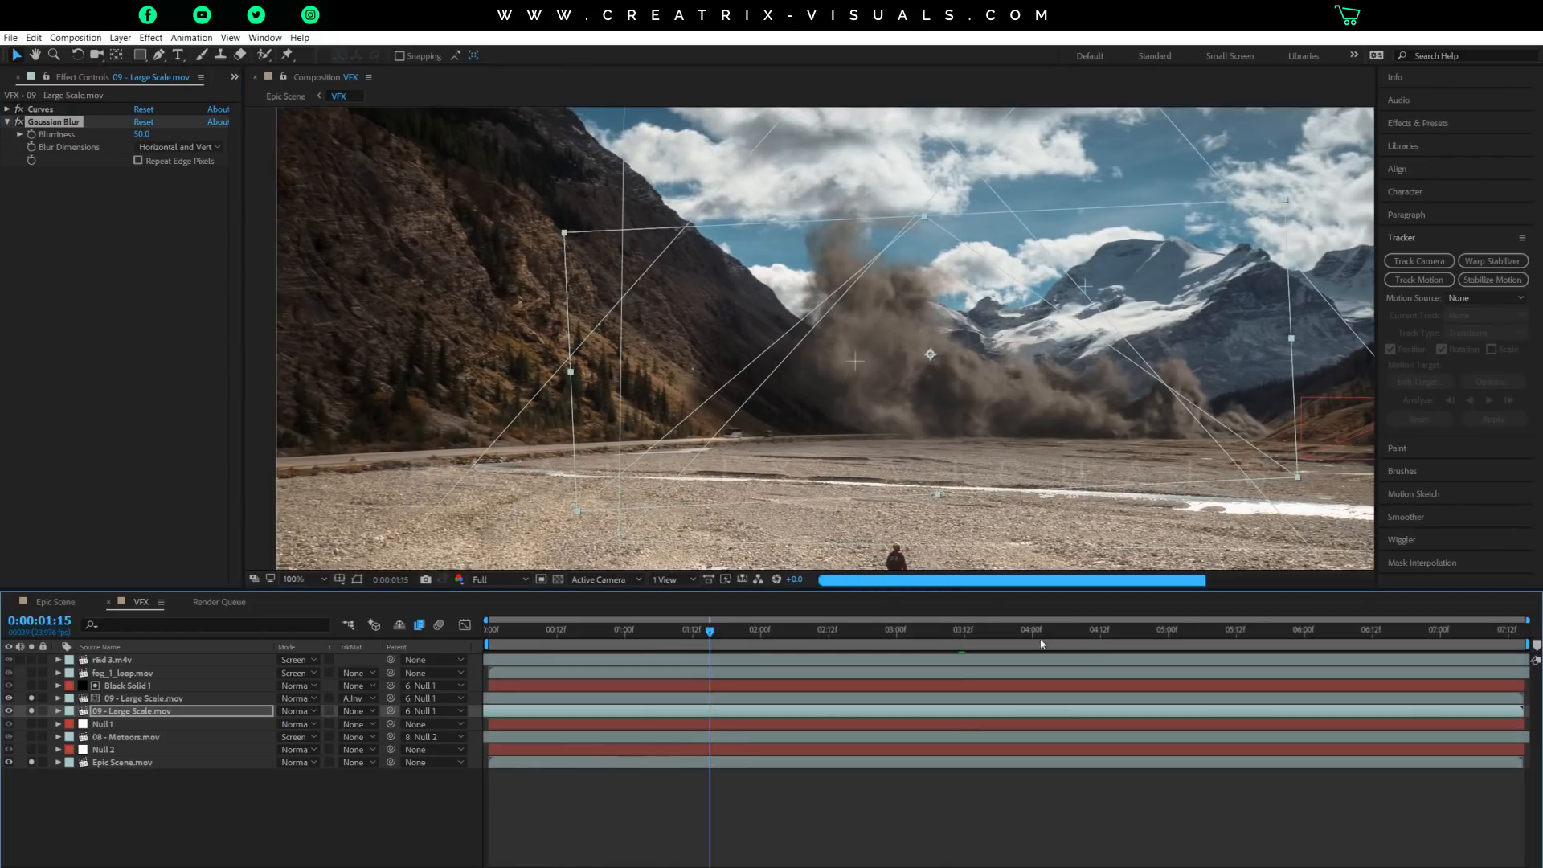
pyautogui.click(528, 631)
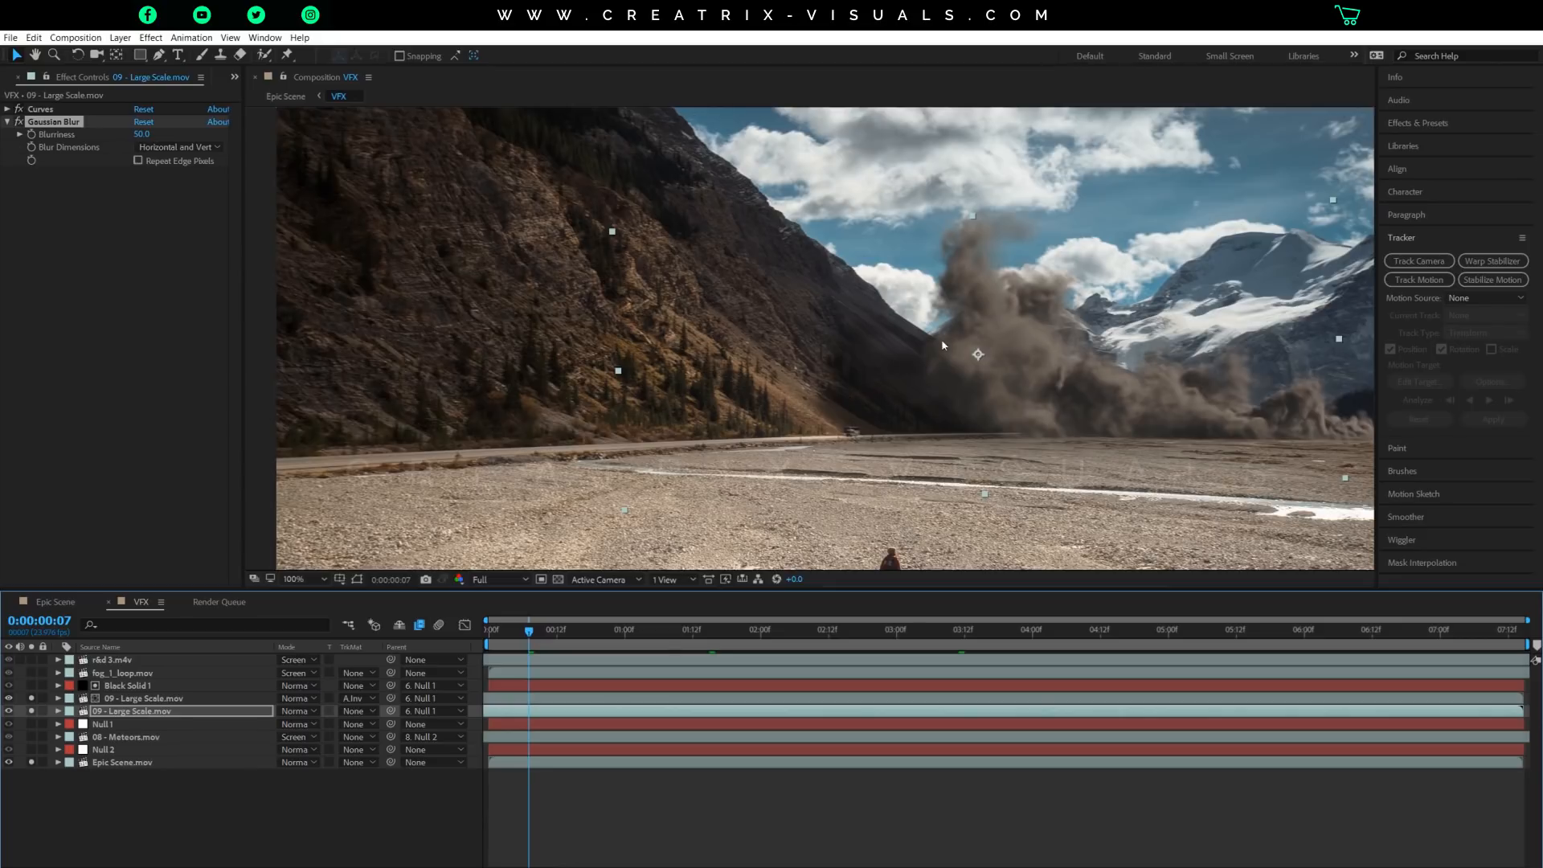
pyautogui.scroll(-1, 978, 352)
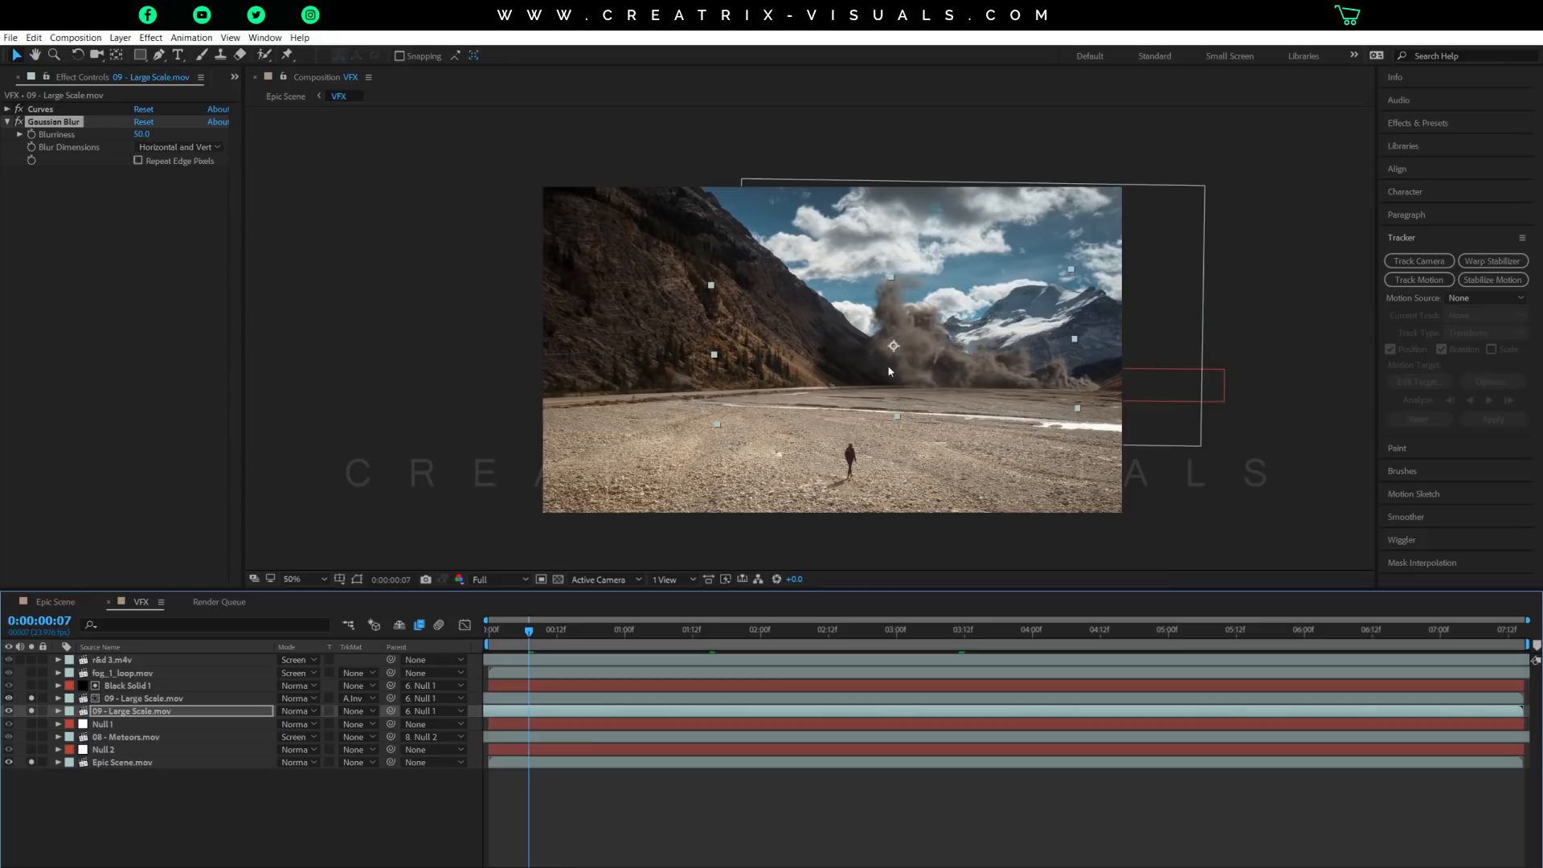
pyautogui.click(1225, 631)
pyautogui.click(1382, 632)
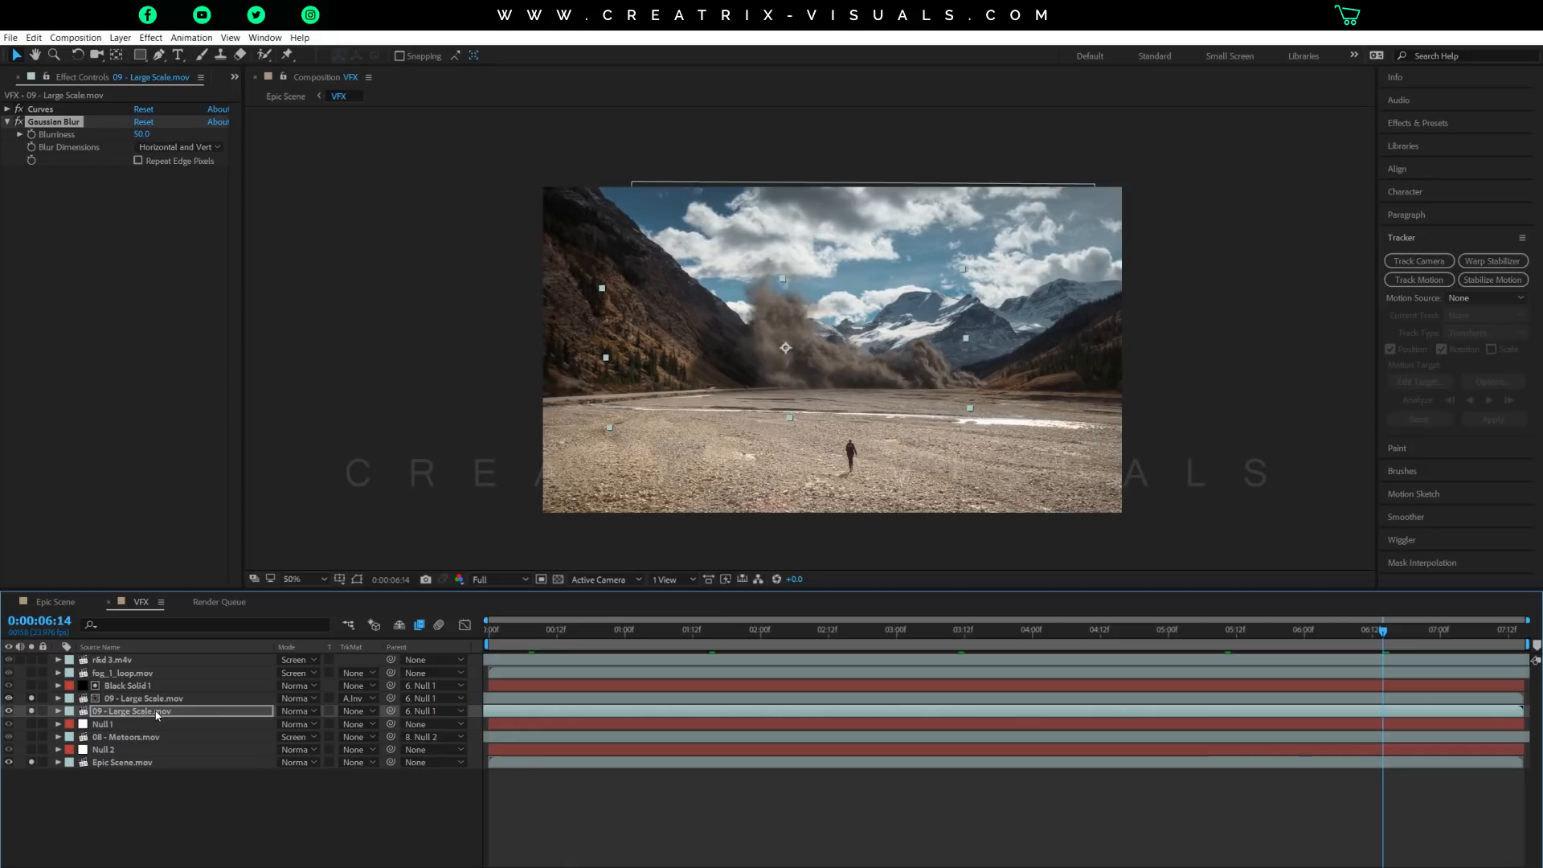
# Try the lower 09 - Large Scale.mov layer directly above Black Solid 1 and return it to directly above Null 1.
pyautogui.moveTo(156, 717); pyautogui.dragTo(140, 687)
pyautogui.press('.')
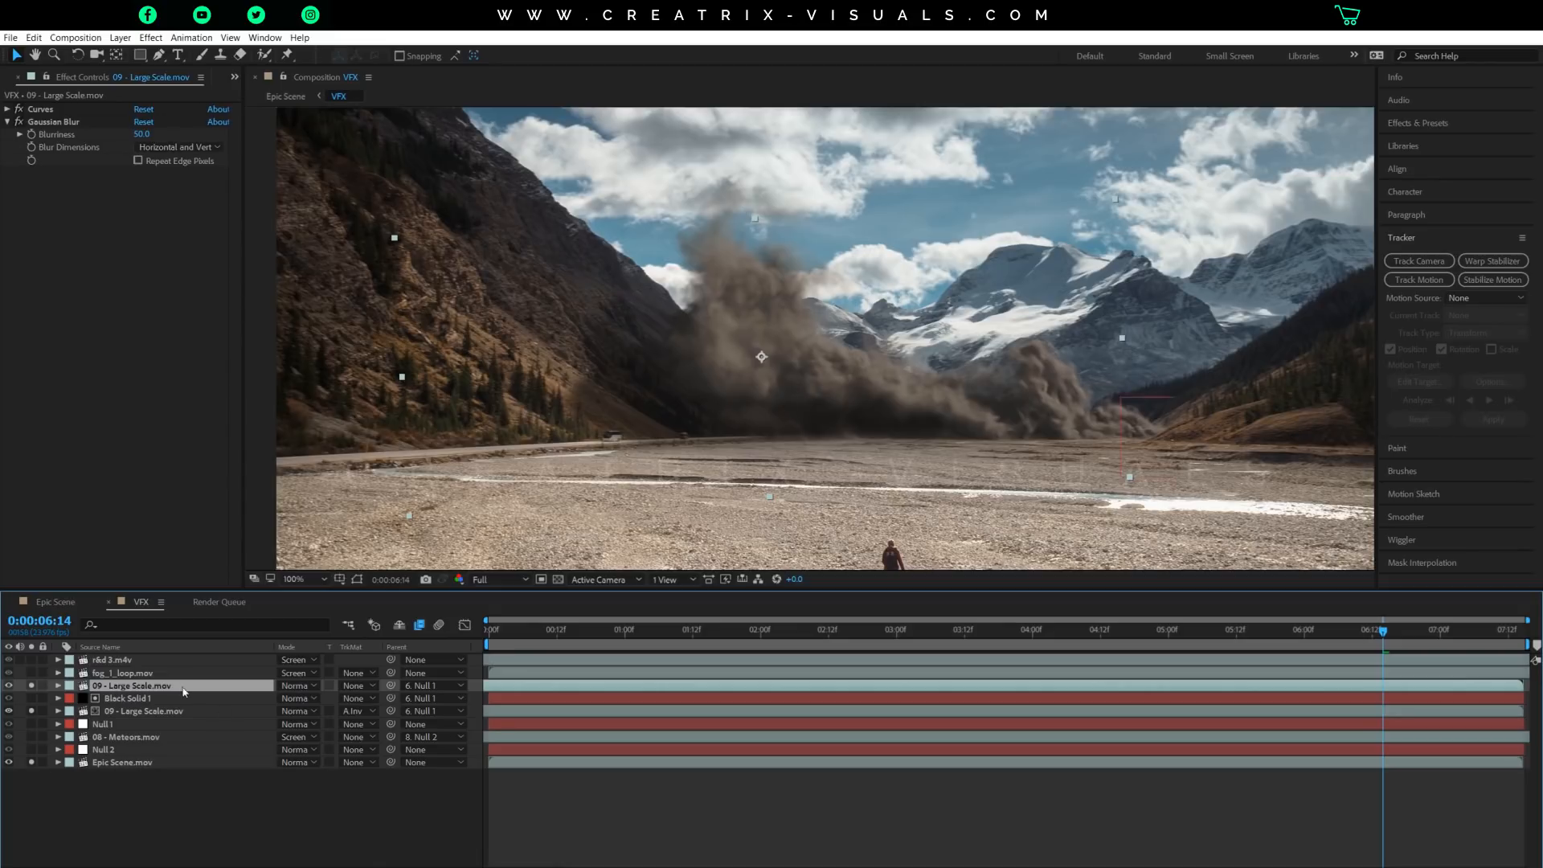
pyautogui.moveTo(183, 689); pyautogui.dragTo(183, 717)
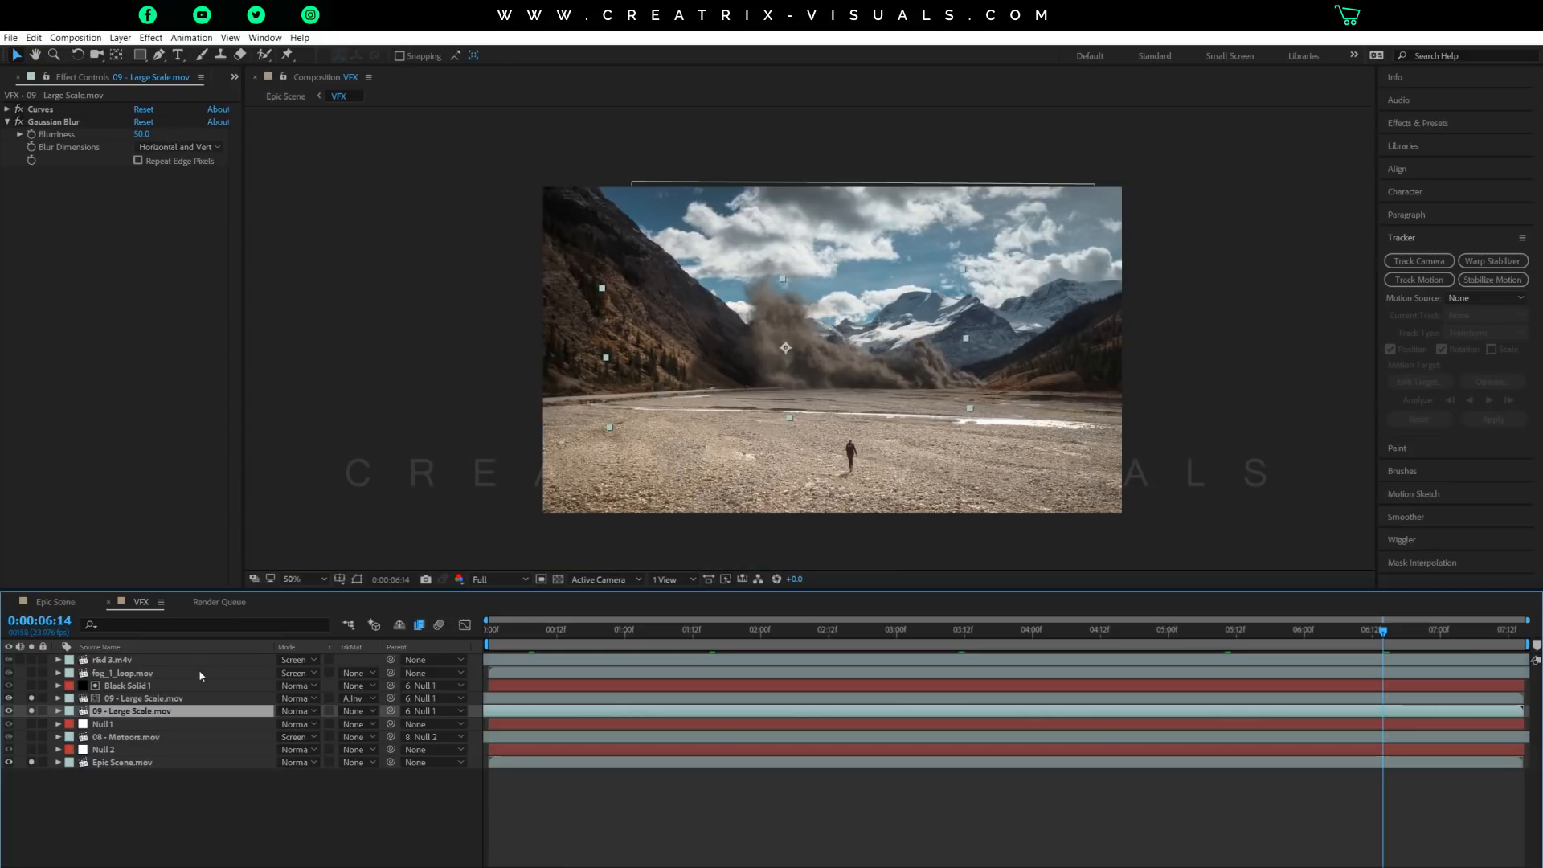
# Disable Curves and Sharpen on the upper 09 - Large Scale.mov layer and compare the uncorrected smoke with the valley at 0:00:06:14.
pyautogui.click(146, 698)
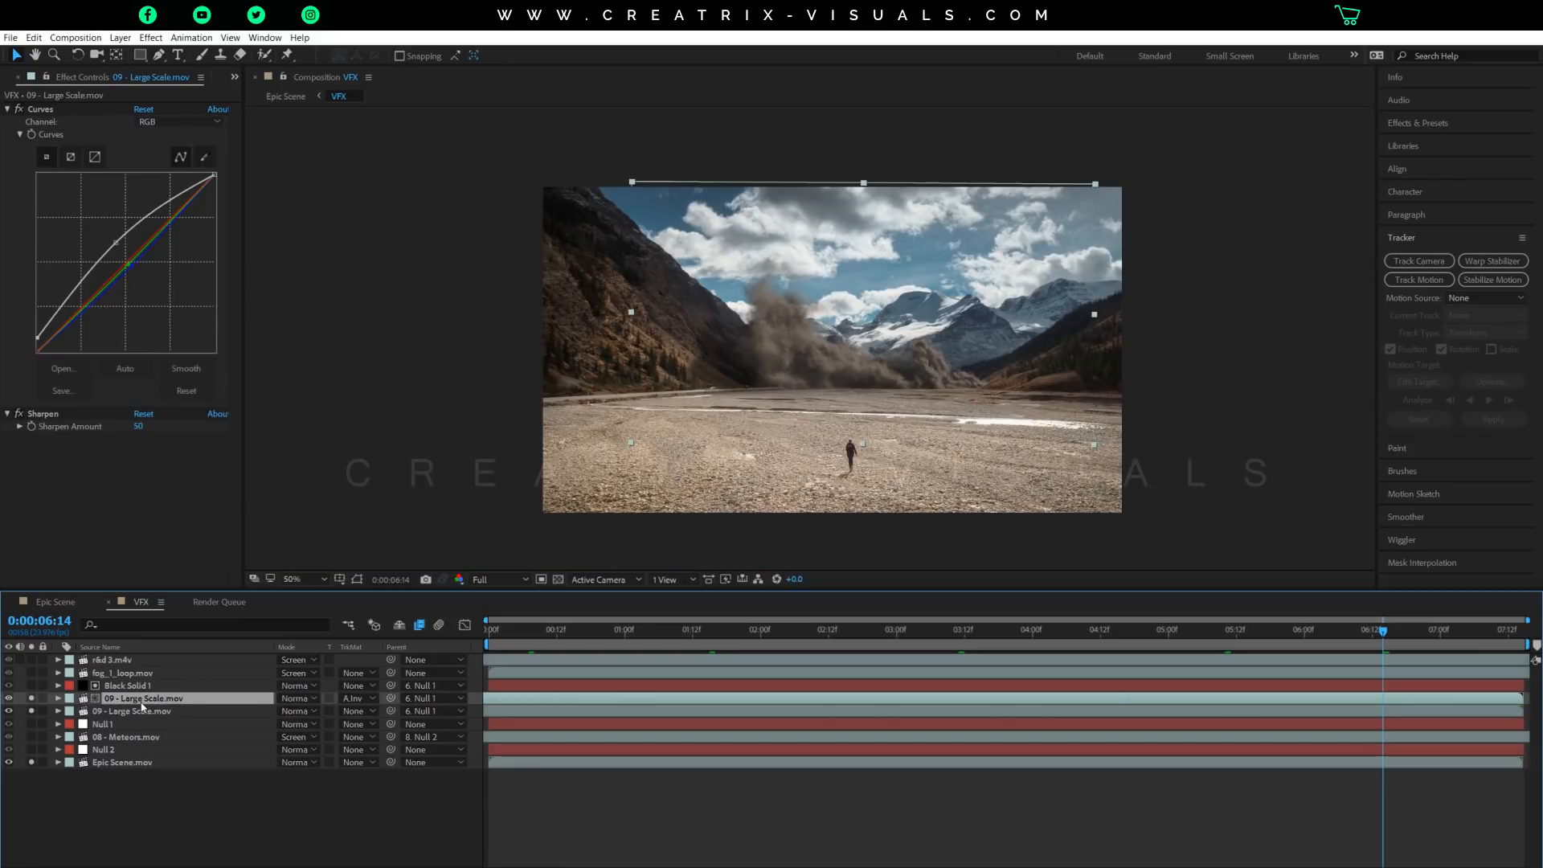
pyautogui.click(8, 109)
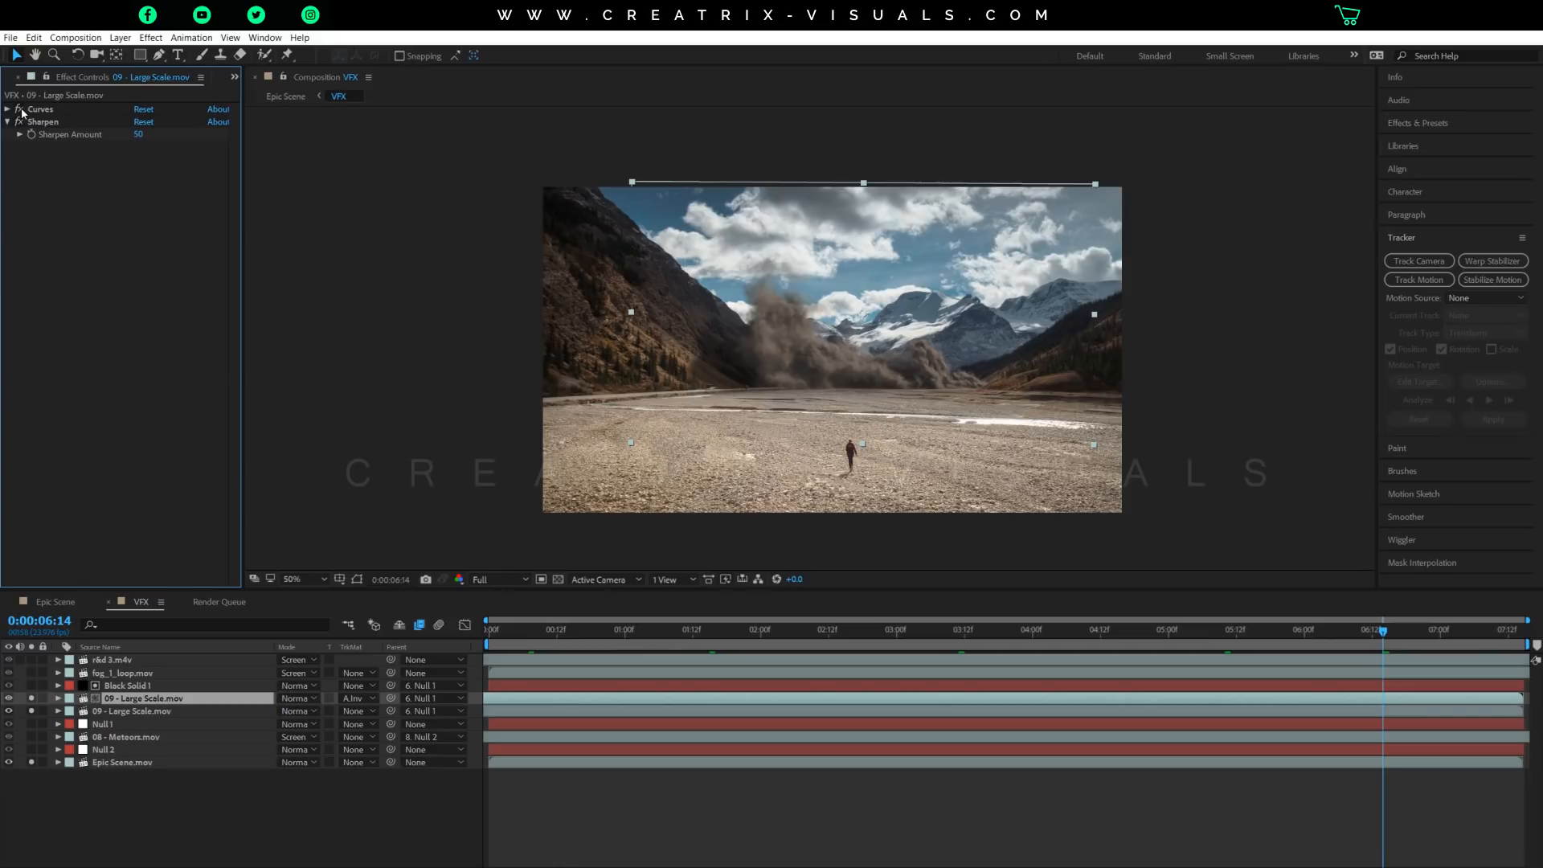
pyautogui.click(19, 109)
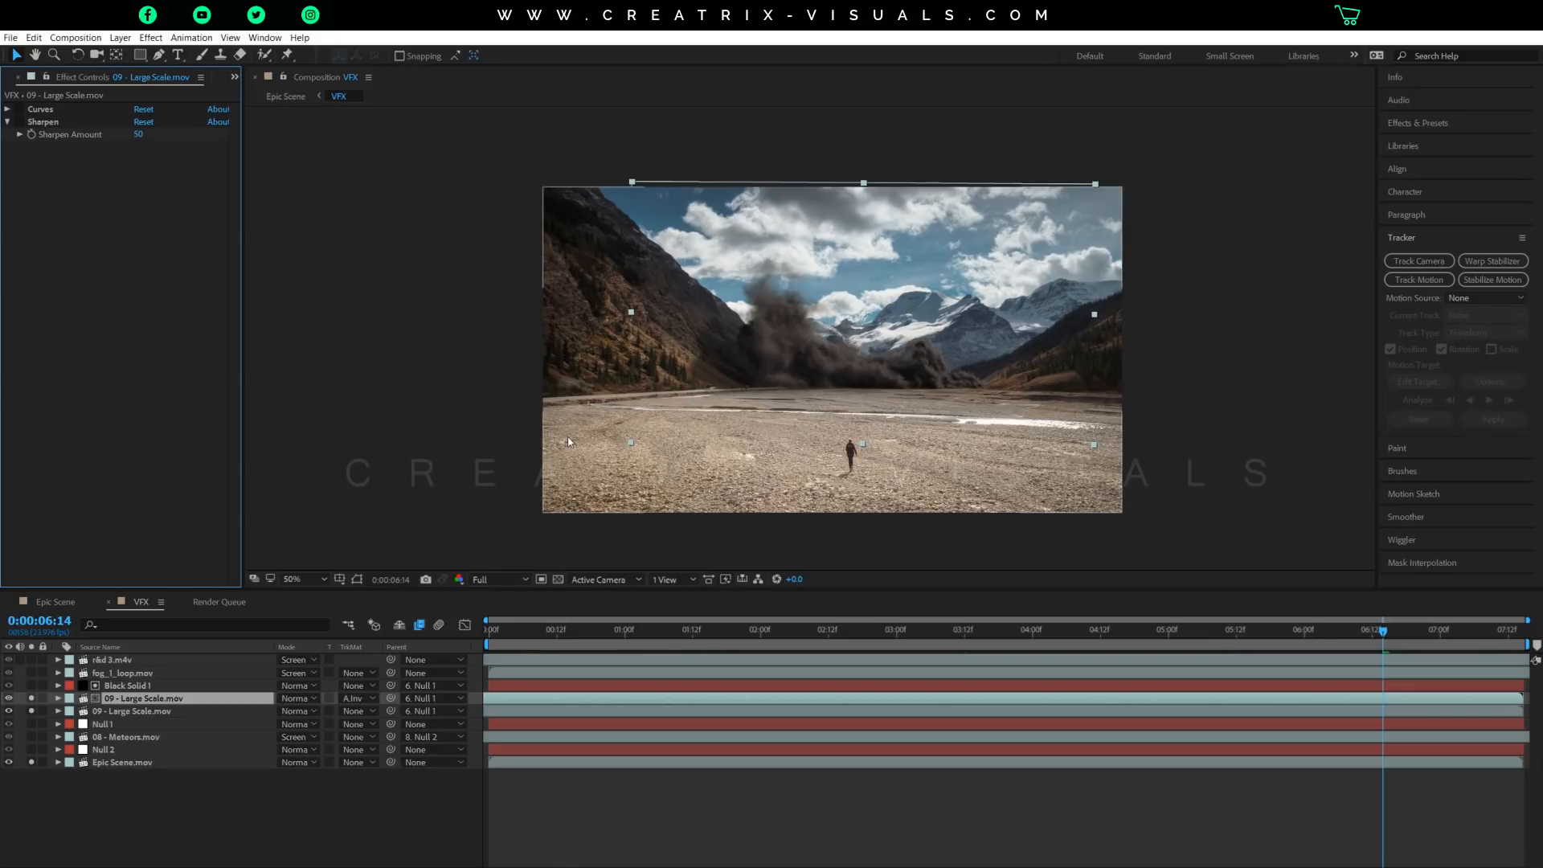
pyautogui.press('/')
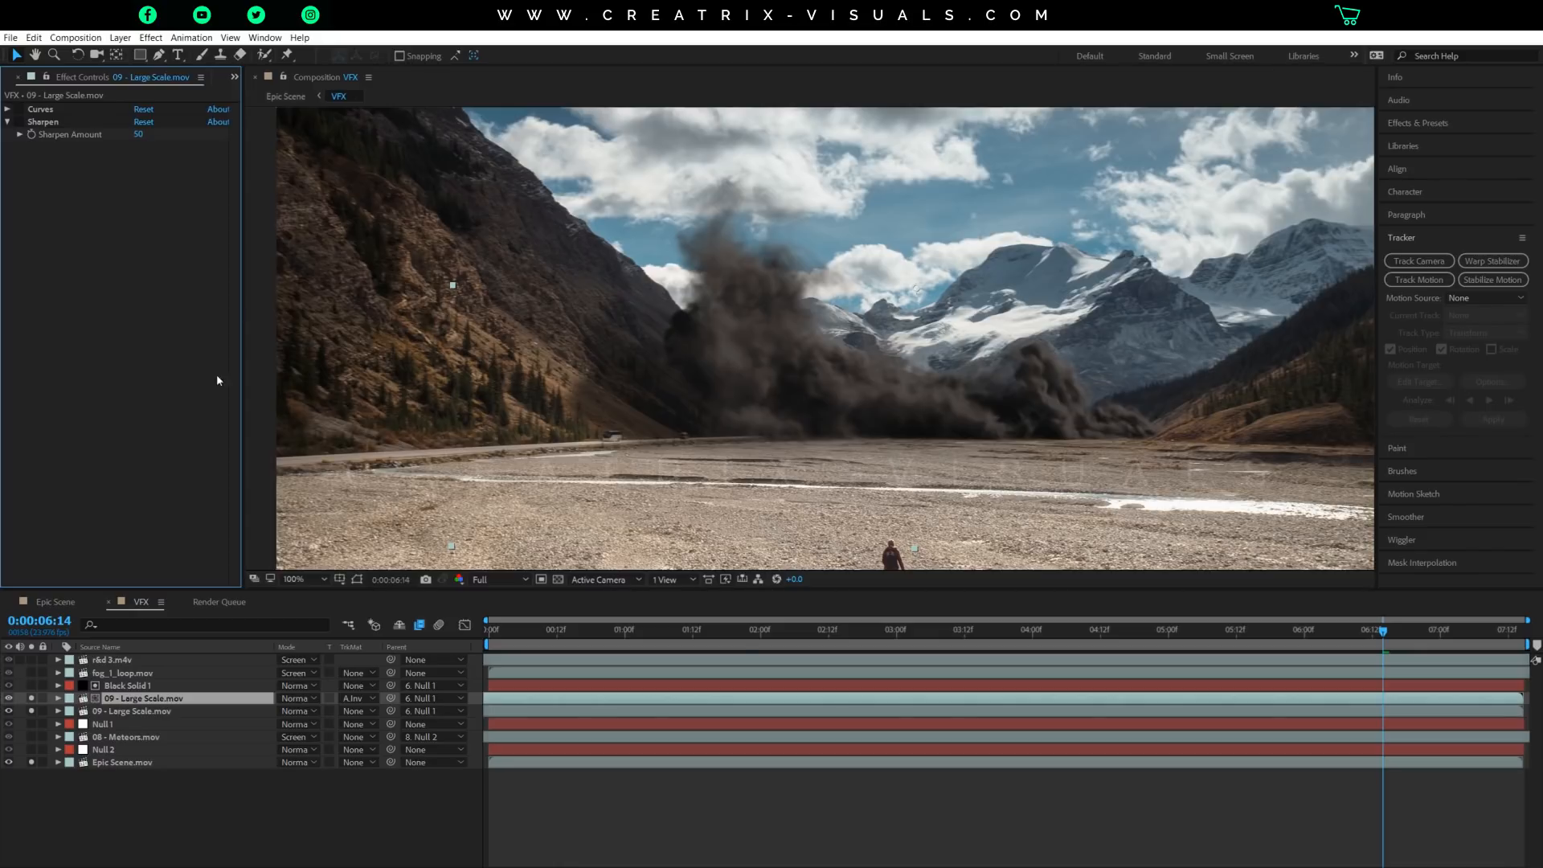
pyautogui.press(',')
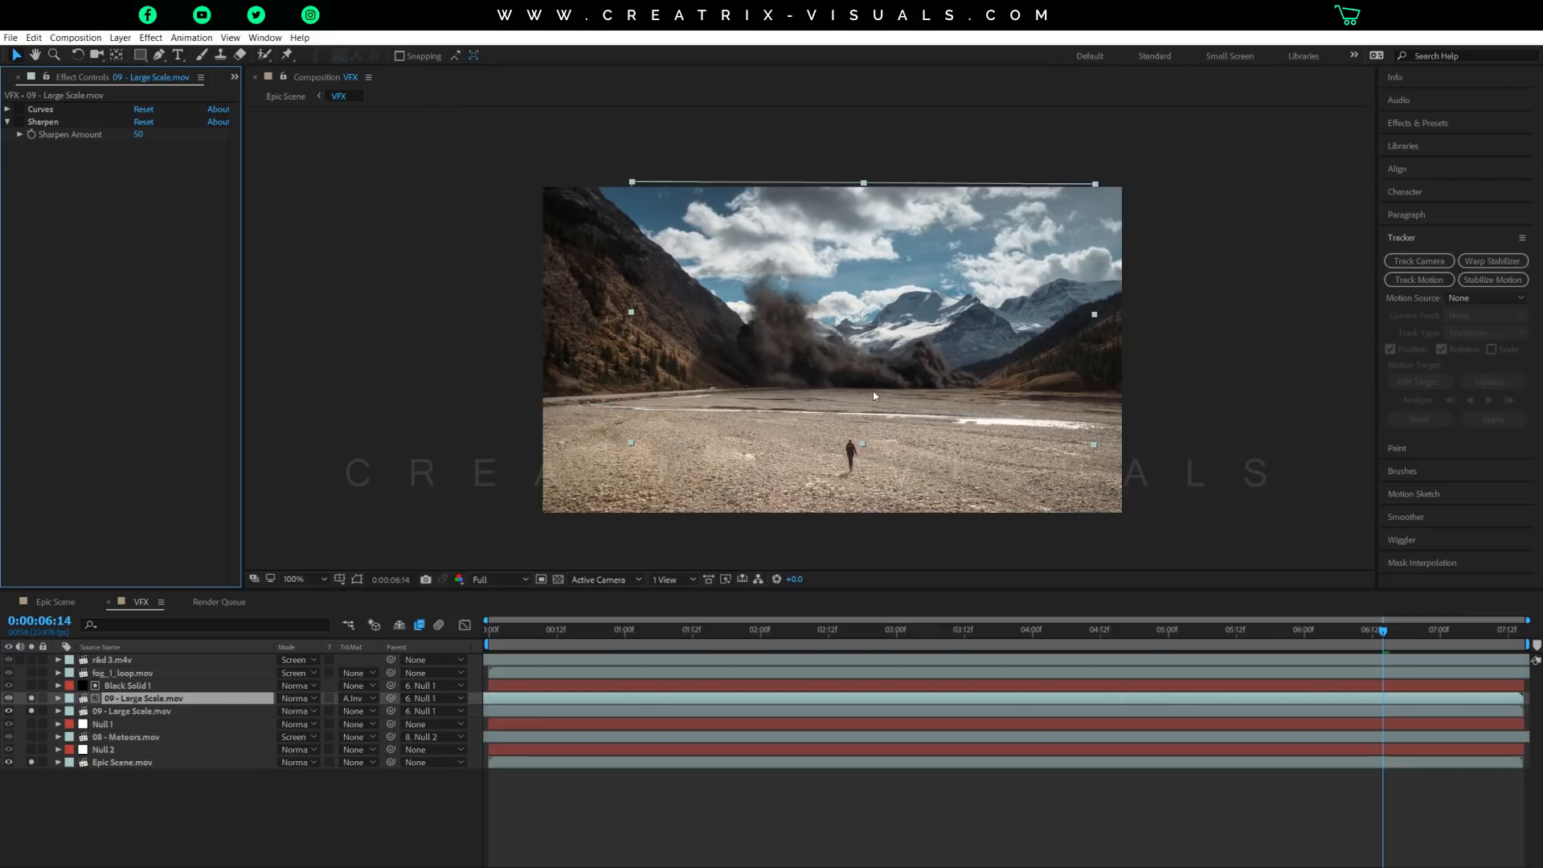
pyautogui.press('.')
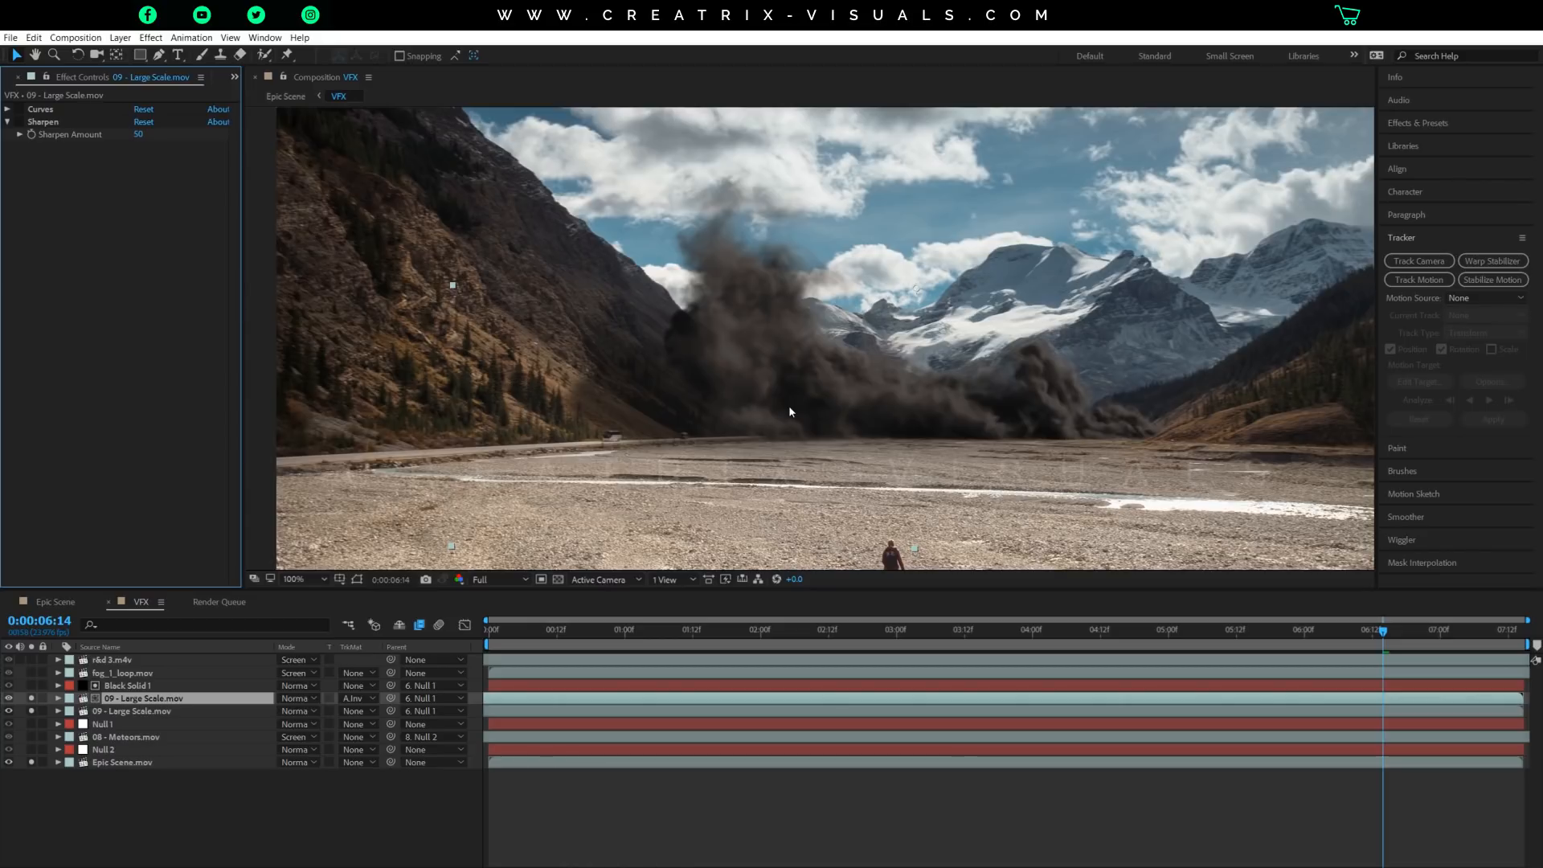
pyautogui.press(',')
pyautogui.press(',')
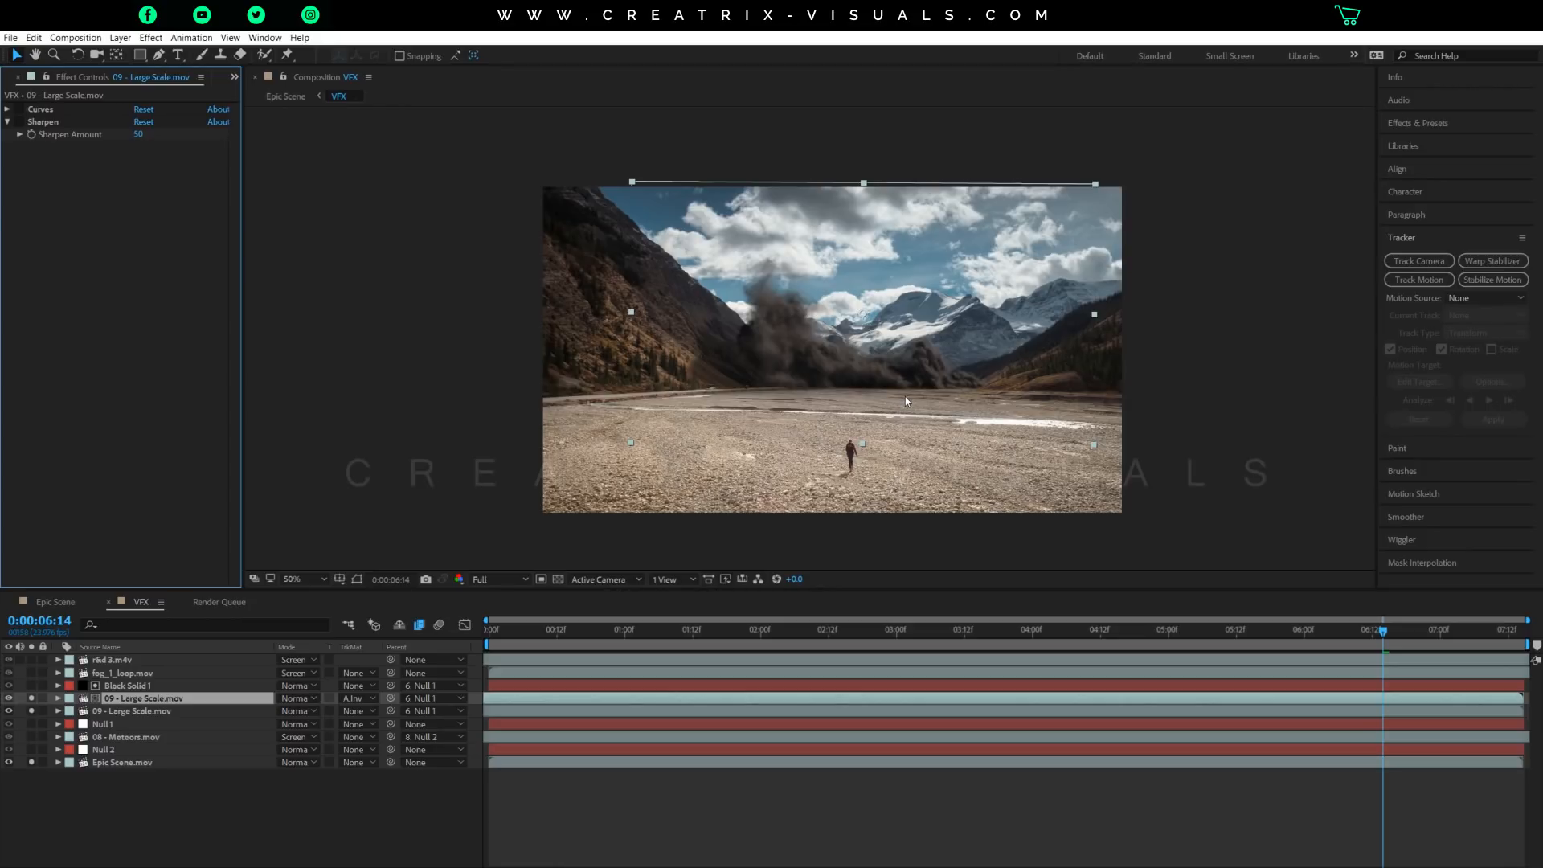
# Expand and re-enable Curves on the upper smoke layer, and review its Red, Green and Blue channel curves in turn.
pyautogui.click(7, 110)
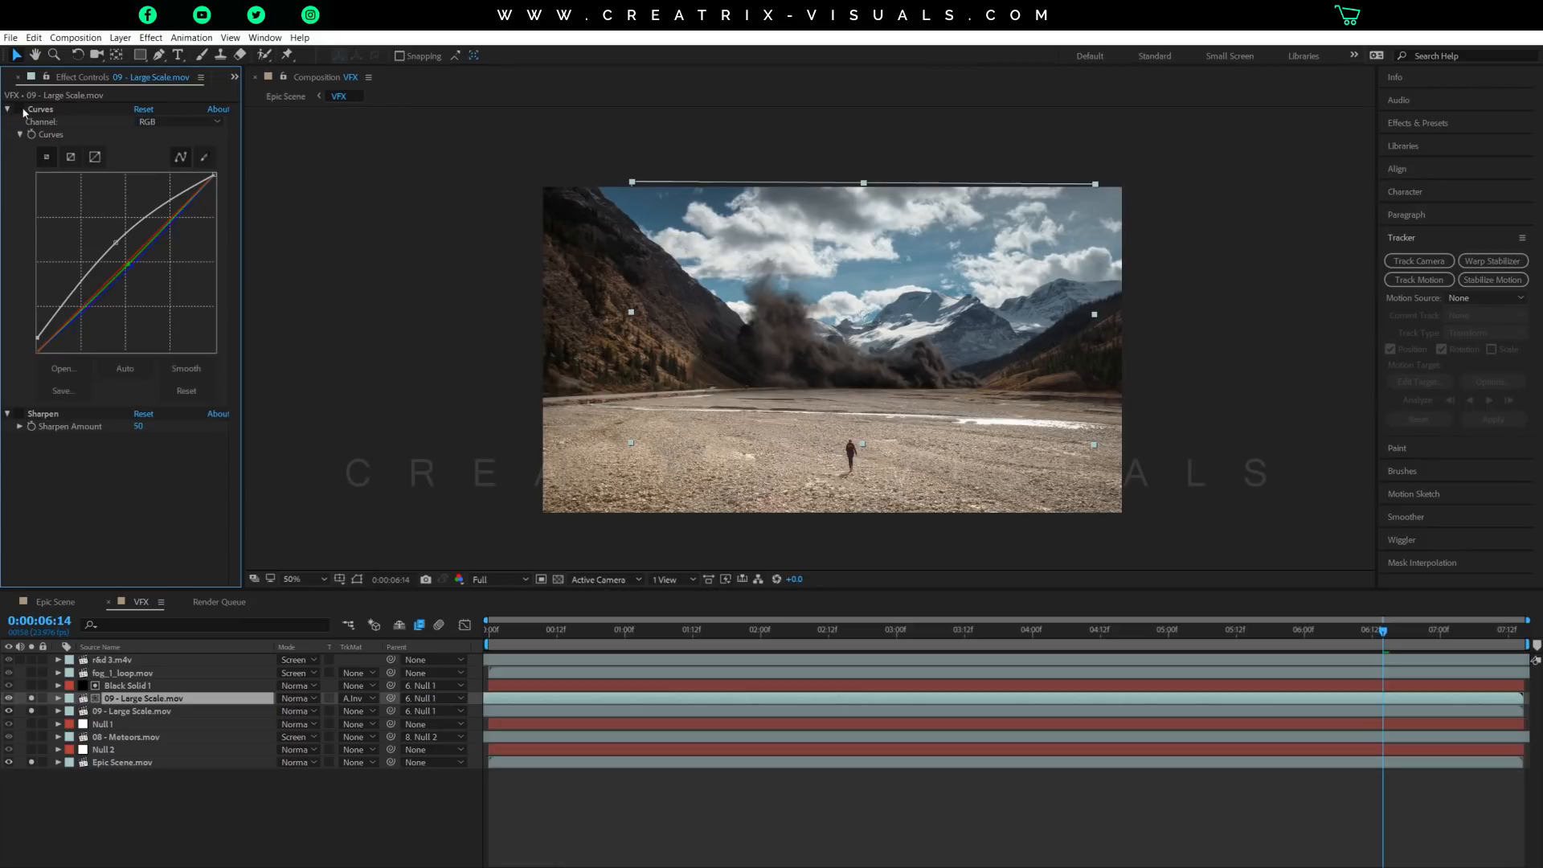
pyautogui.scroll(2, 656, 326)
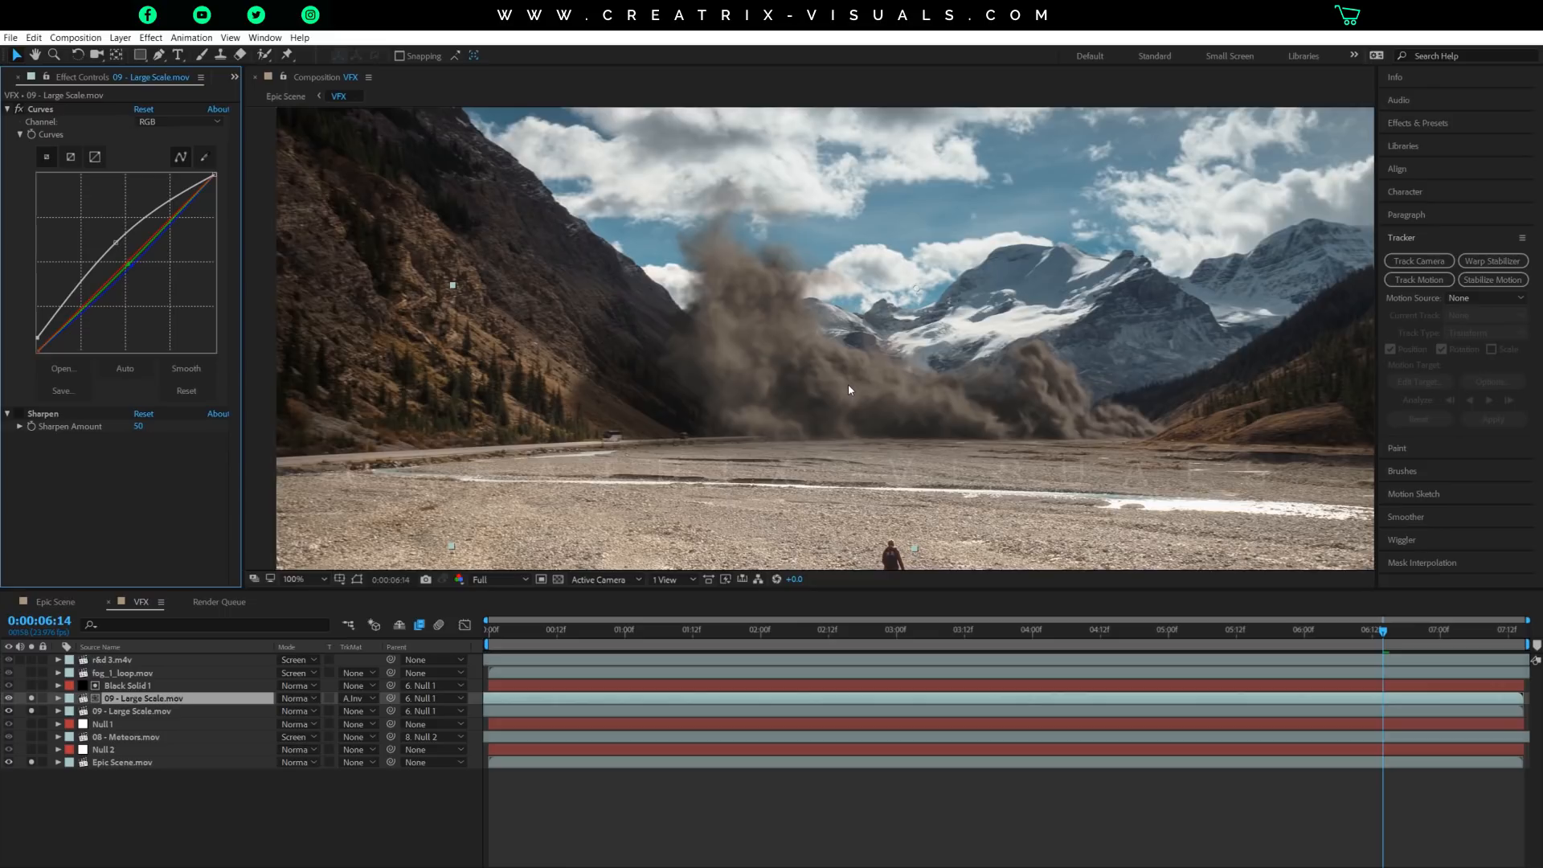
pyautogui.click(204, 121)
pyautogui.click(165, 148)
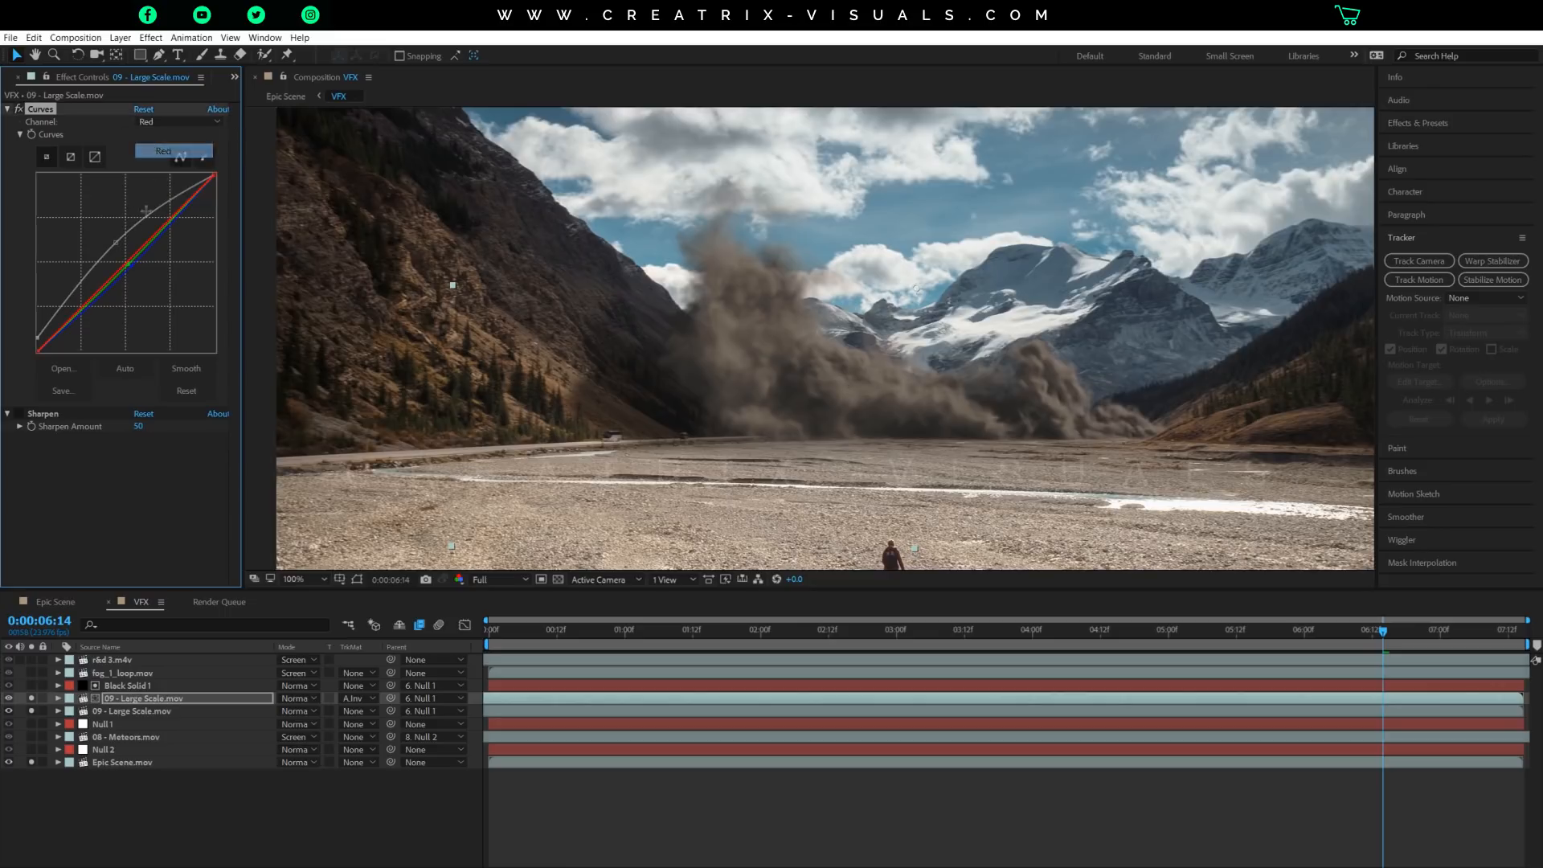
pyautogui.click(167, 121)
pyautogui.click(166, 161)
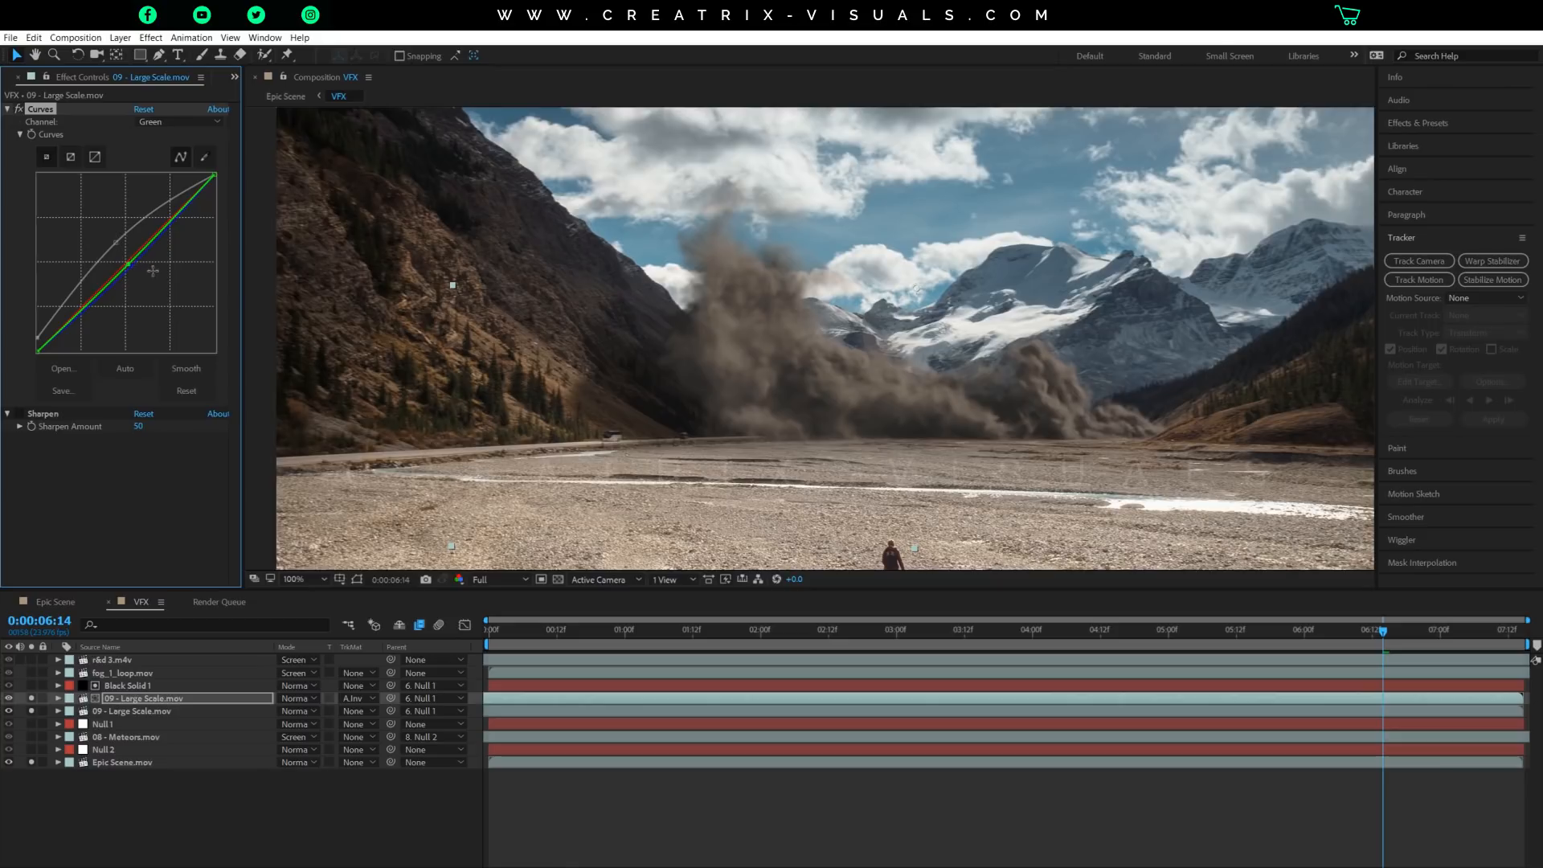
pyautogui.click(181, 123)
pyautogui.click(167, 175)
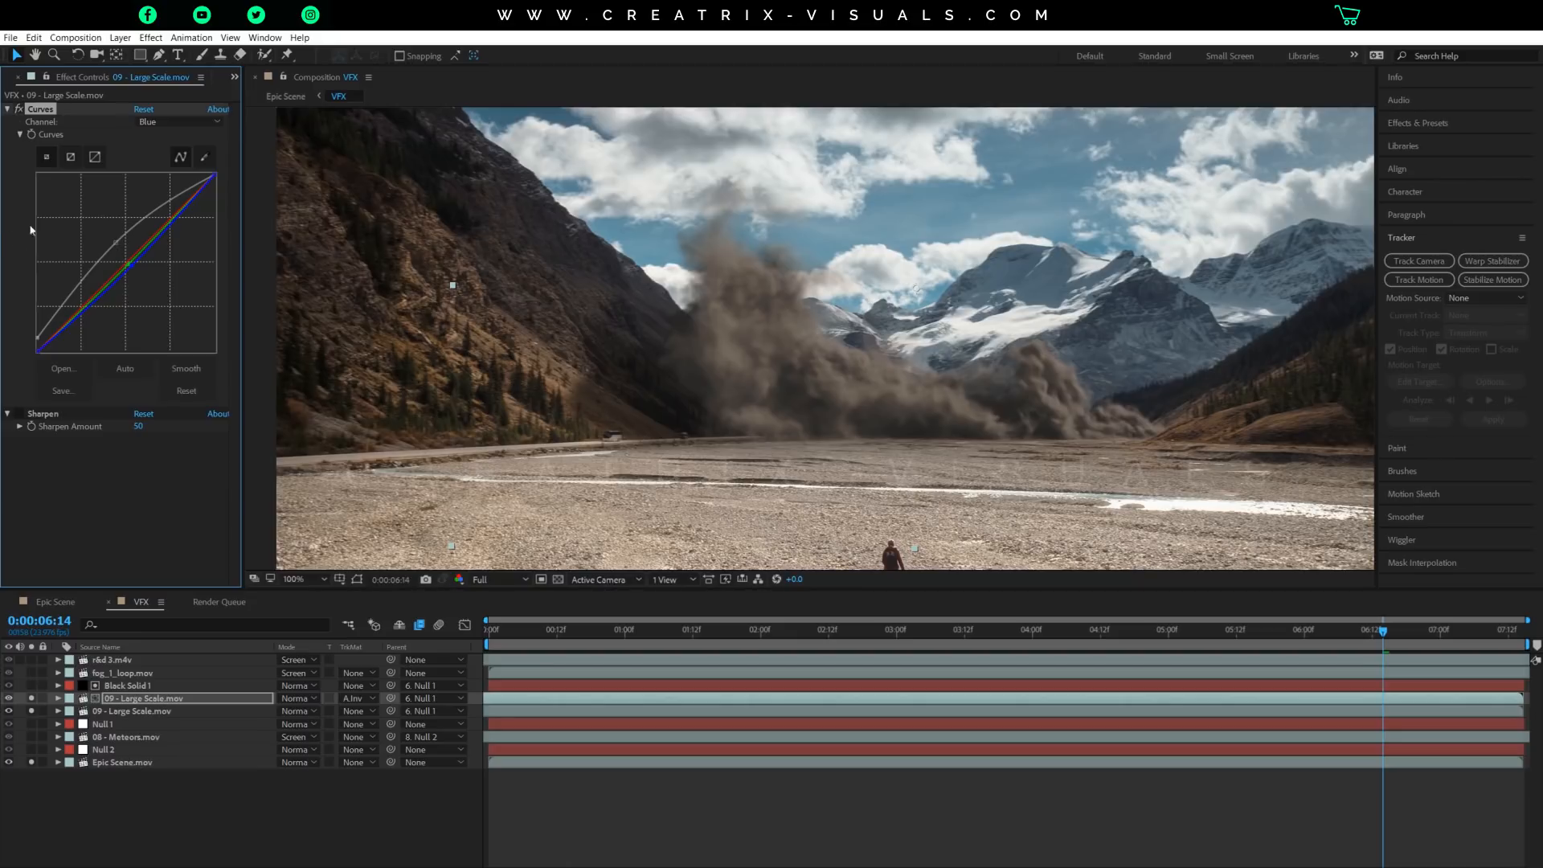
# Re-enable Sharpen on the upper smoke layer and compare the smoke's detail in the whole shot and up close.
pyautogui.scroll(-1, 786, 383)
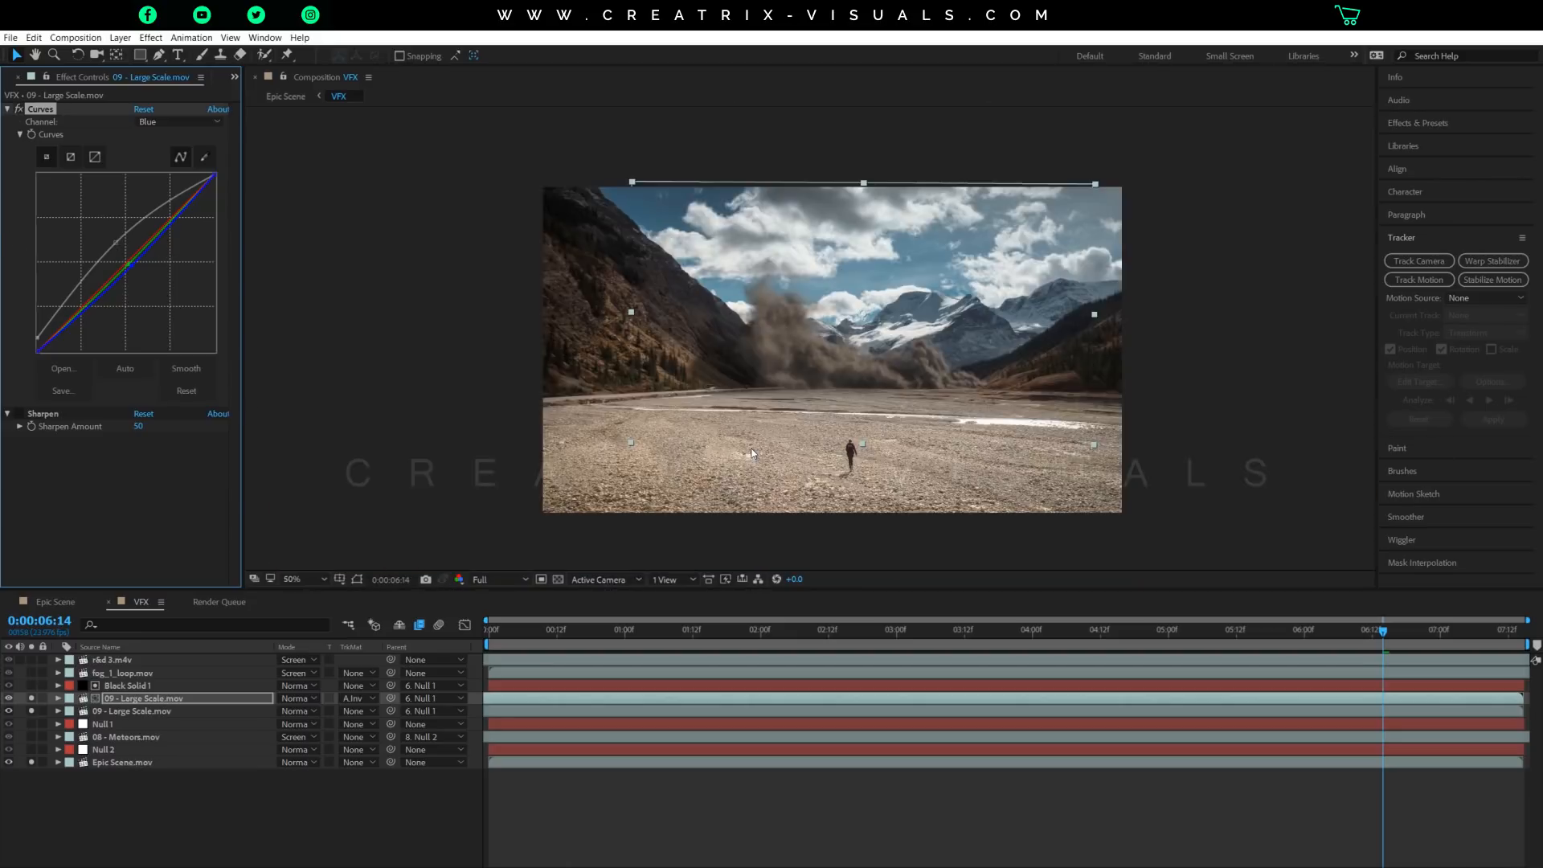
pyautogui.scroll(1, 787, 381)
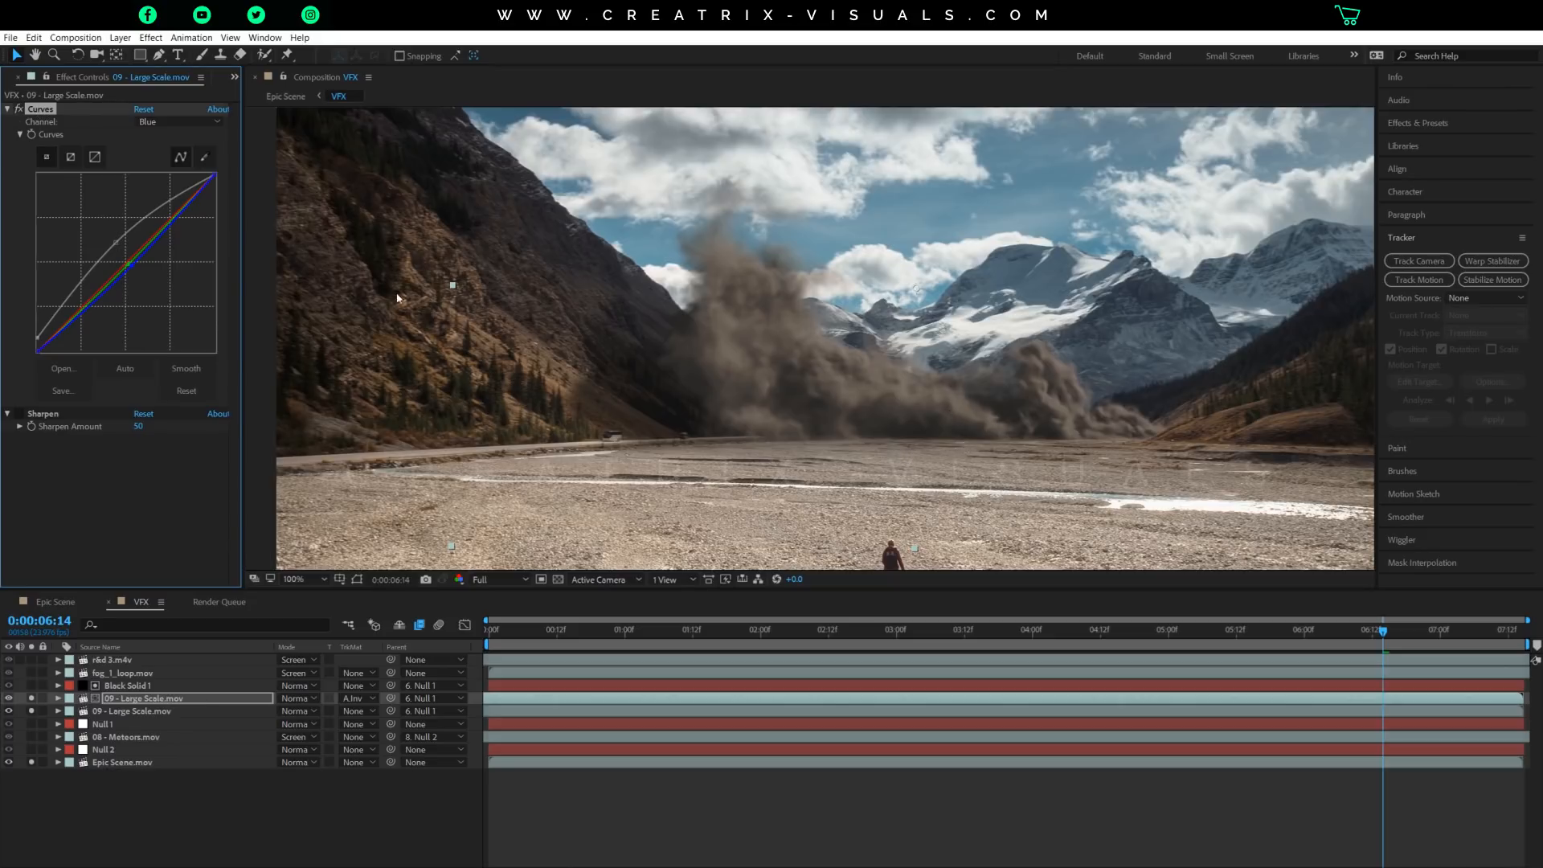
pyautogui.click(19, 413)
pyautogui.scroll(-1, 823, 507)
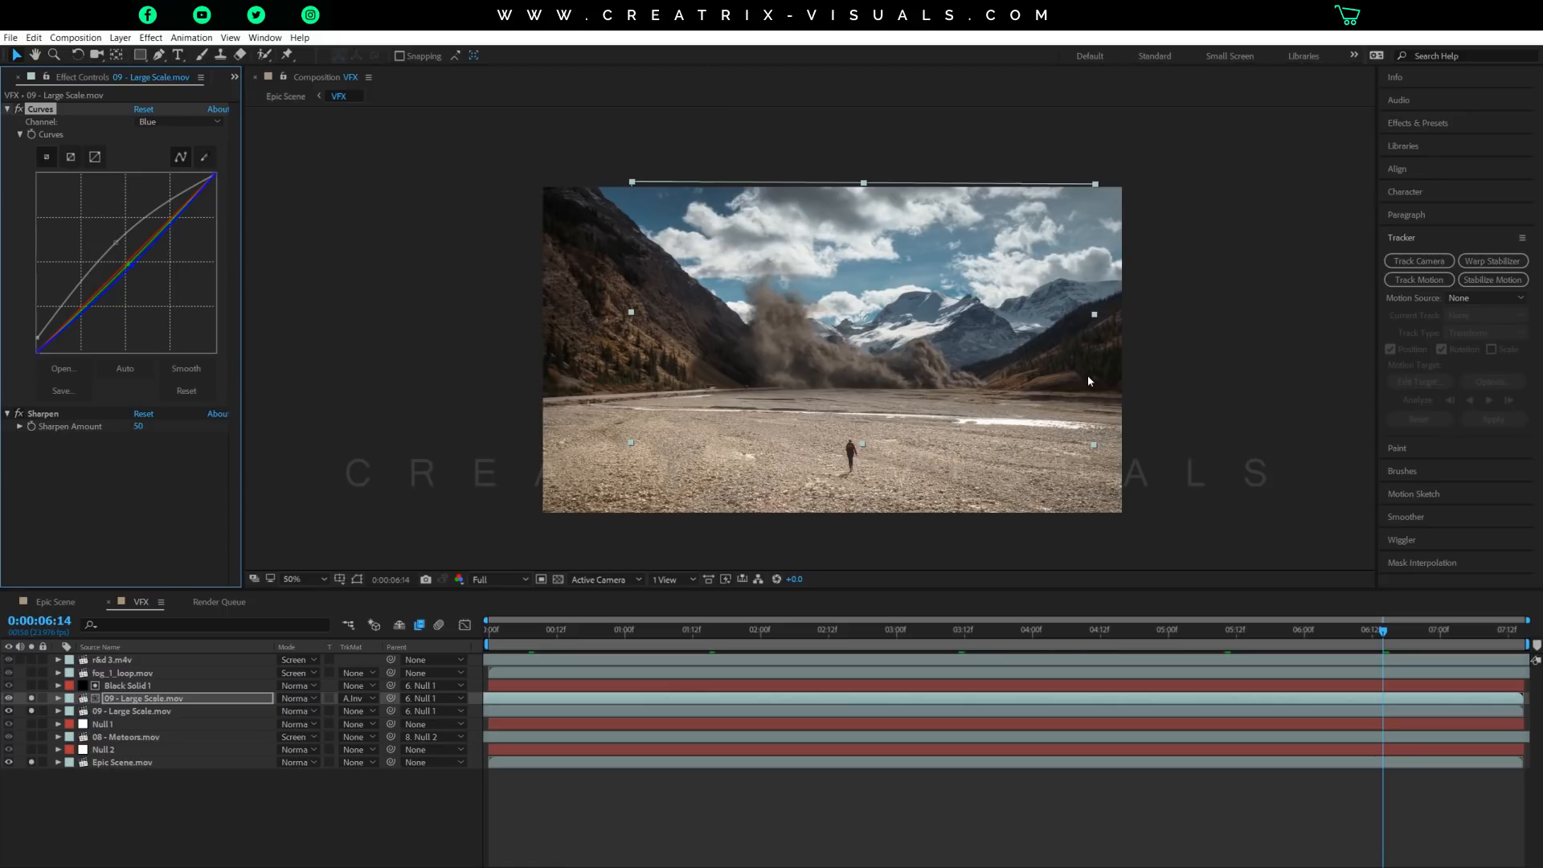
pyautogui.press('/')
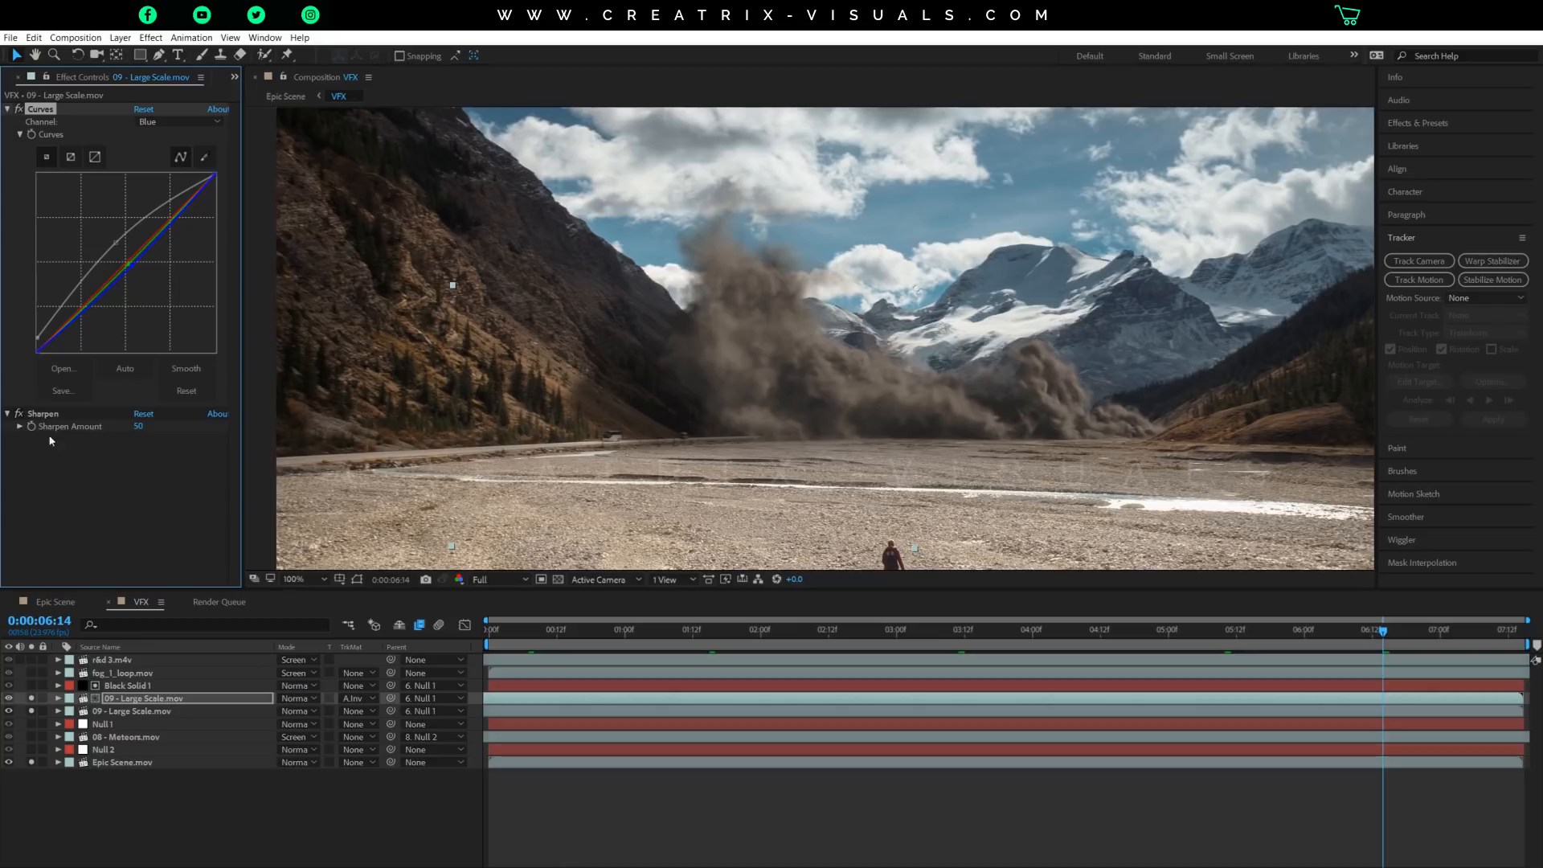
# Solo Null 1, 08 - Meteors.mov and Null 2 alongside the soloed smoke and valley layers to view the meteors in the shot.
pyautogui.scroll(-1, 619, 341)
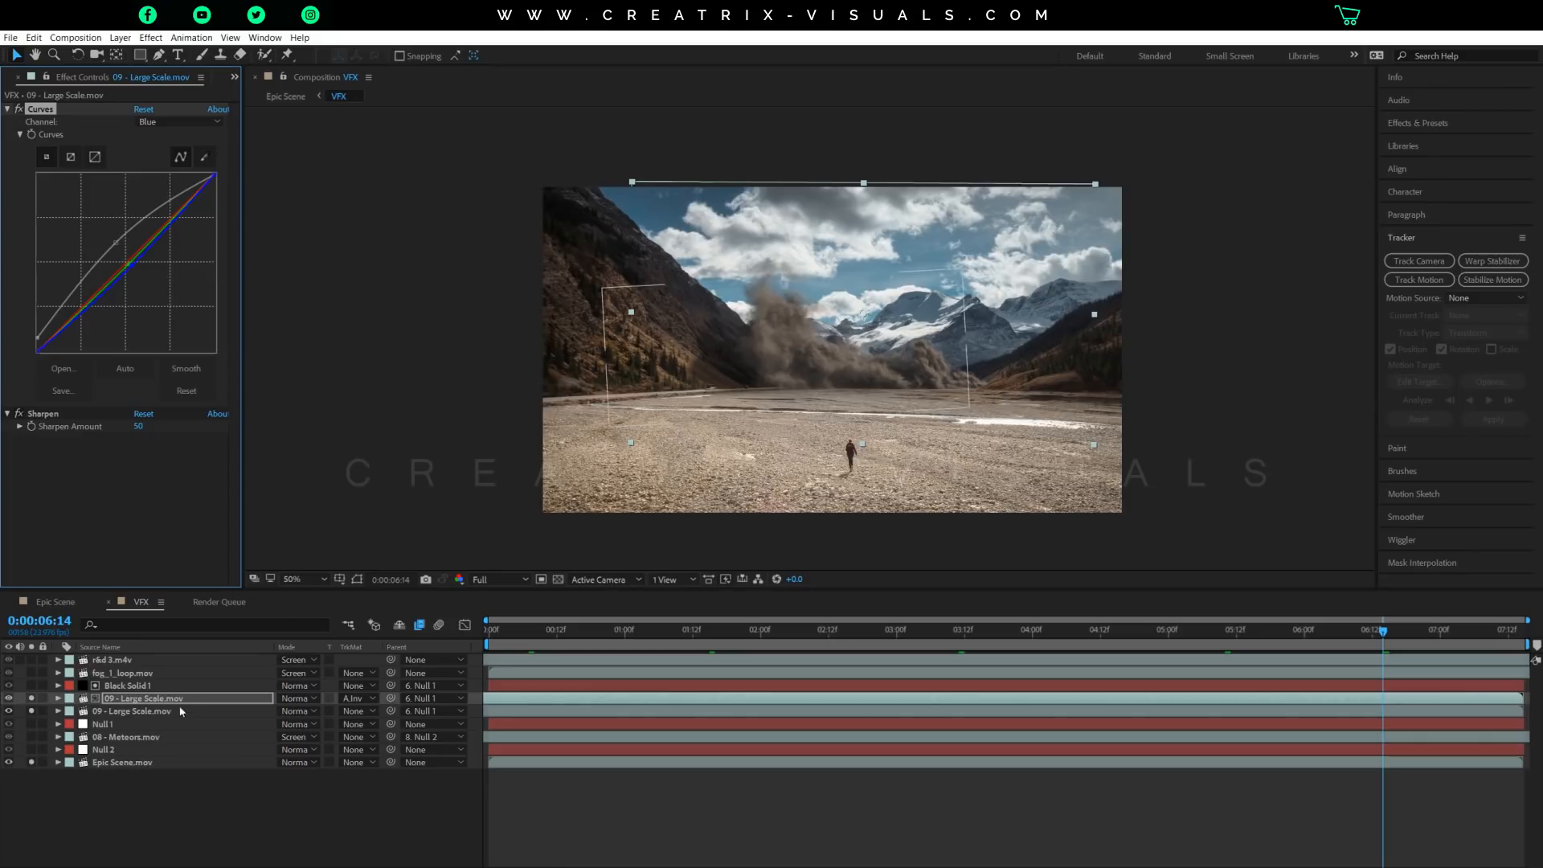
pyautogui.click(32, 724)
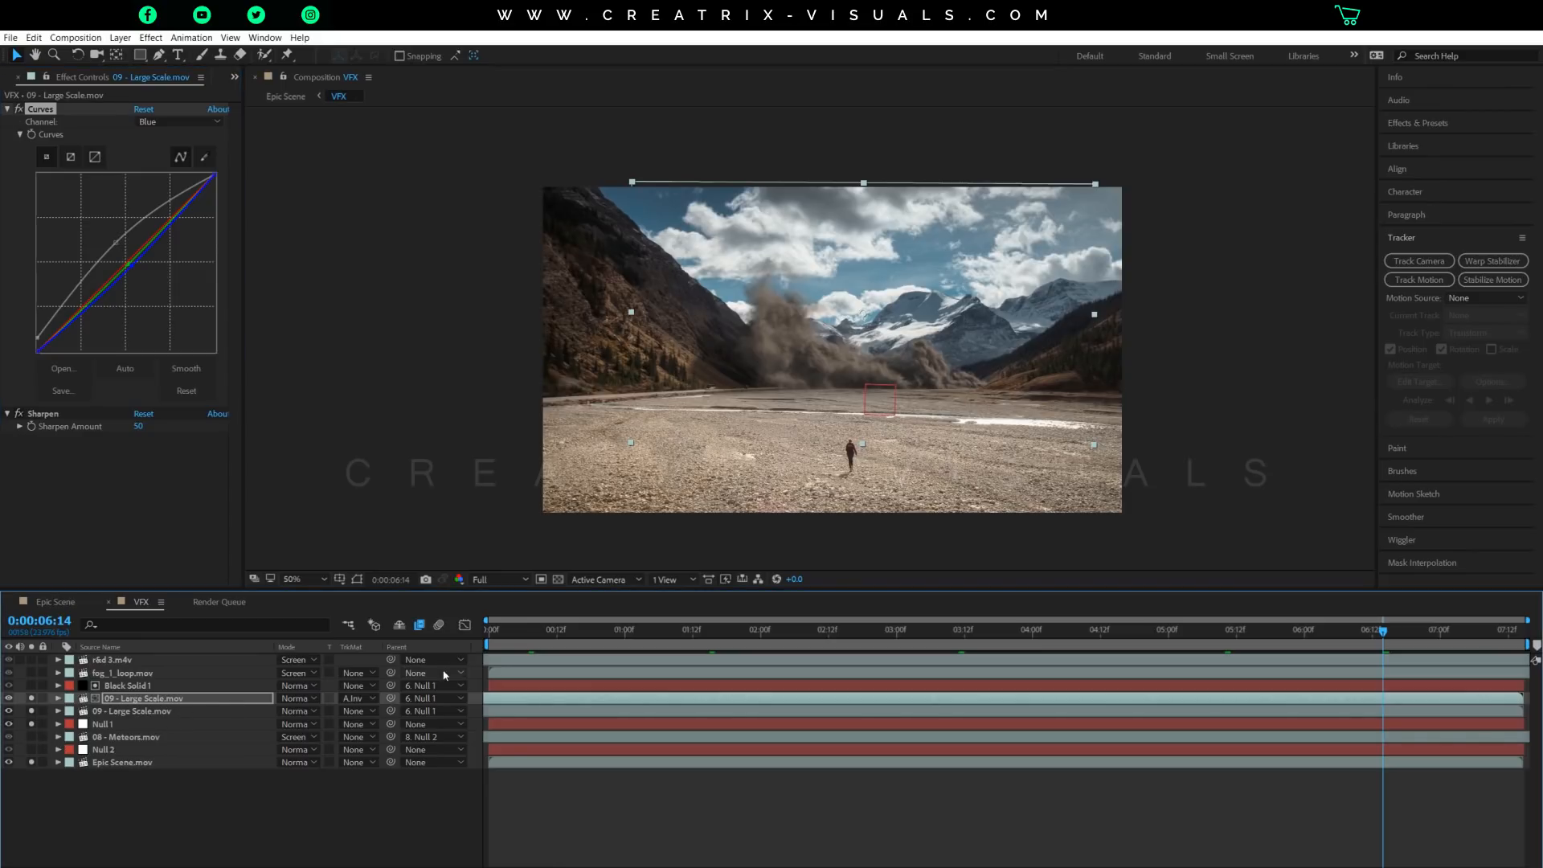
pyautogui.click(126, 738)
pyautogui.click(13, 79)
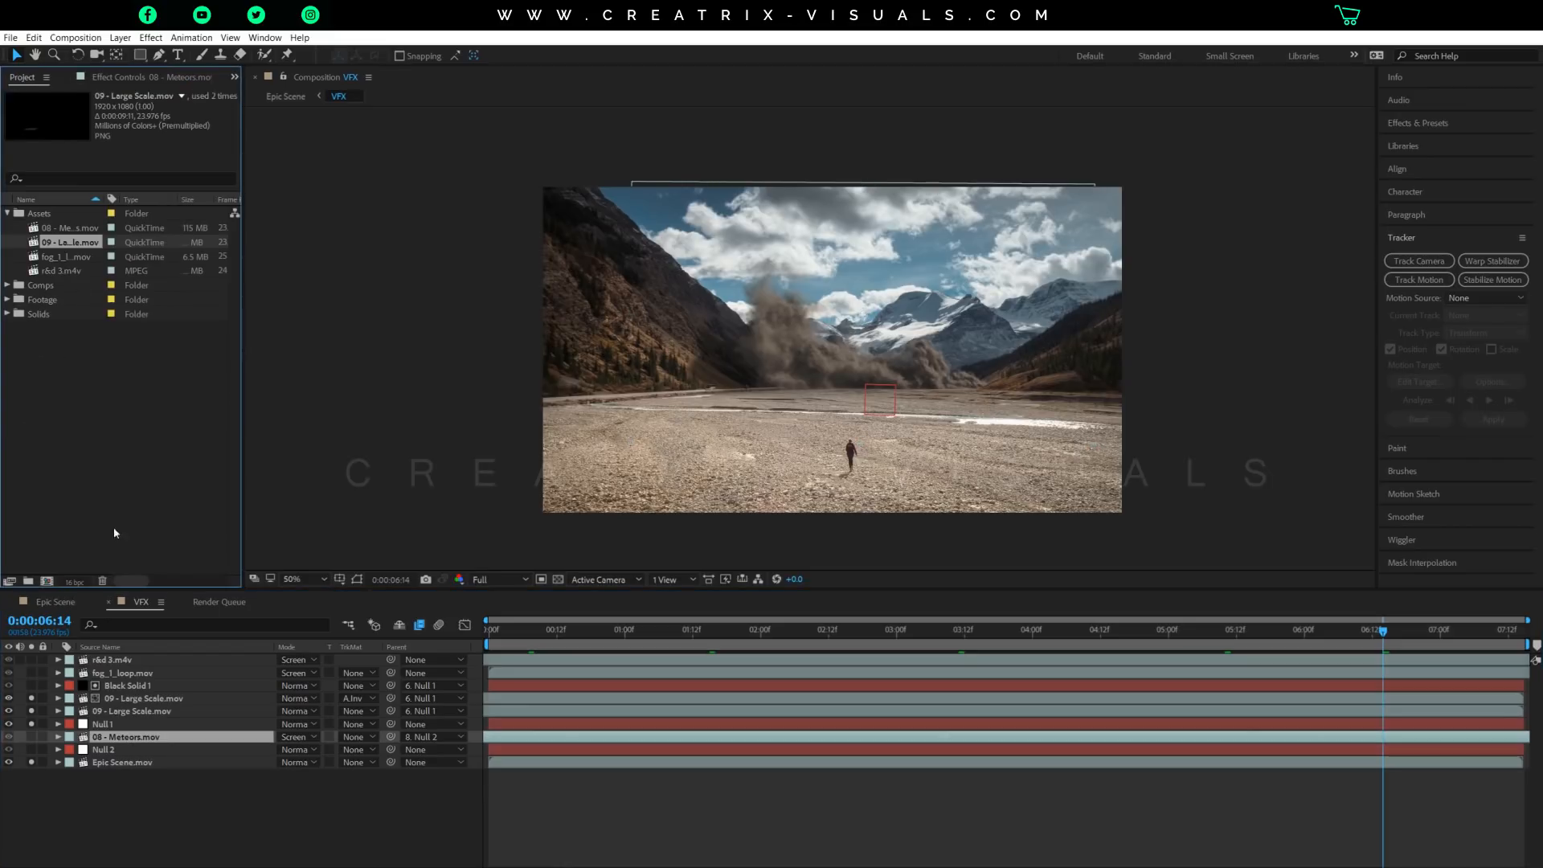
pyautogui.click(34, 736)
pyautogui.click(34, 749)
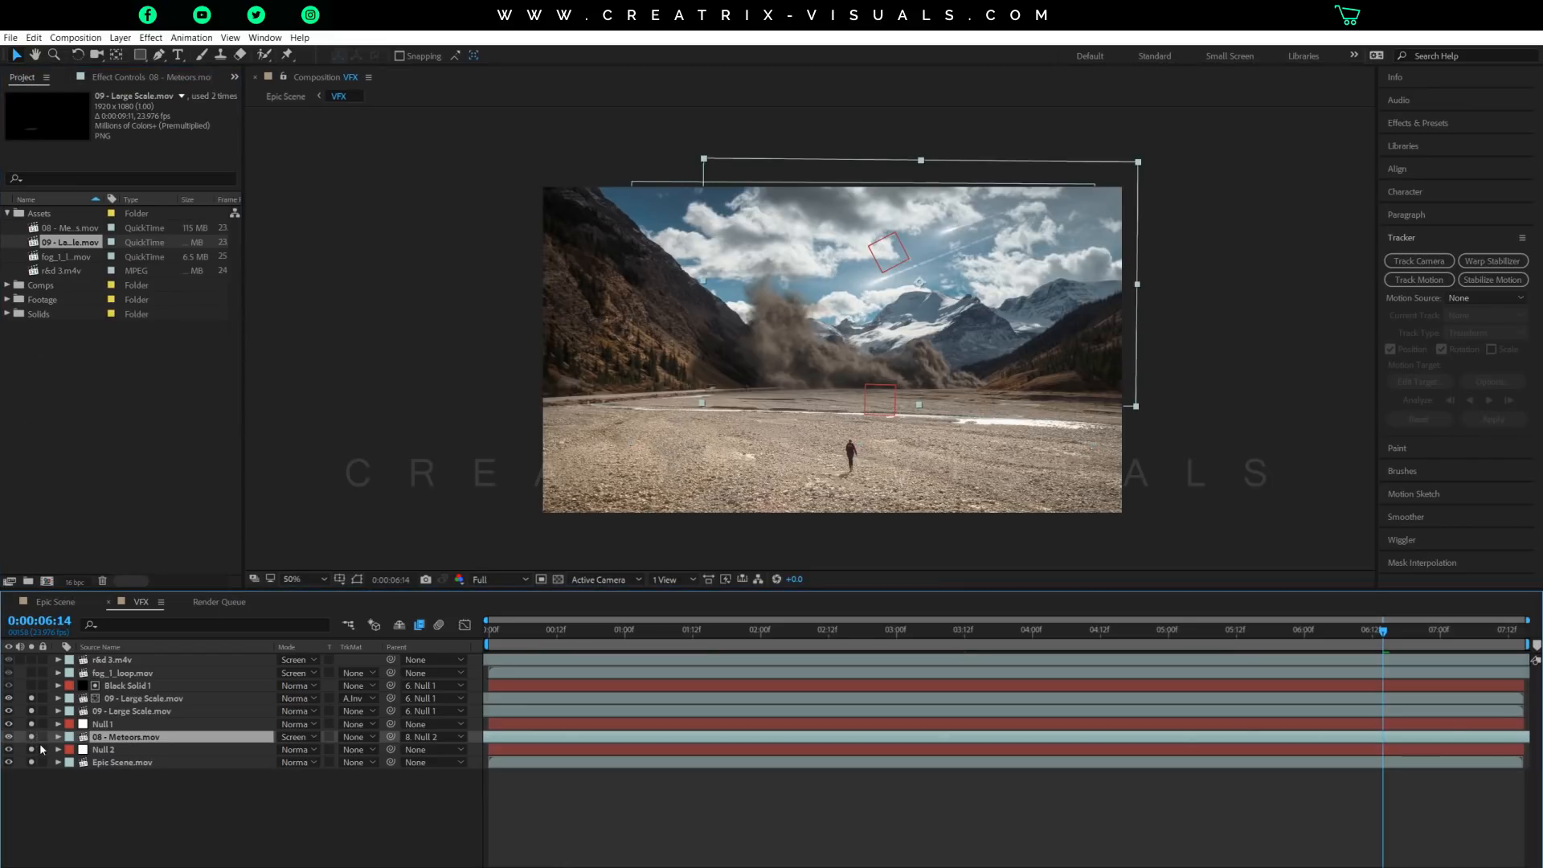
# Isolate the 08 - Meteors.mov layer by unsoloing all the others, and examine the two meteors up close and in the whole frame.
pyautogui.moveTo(33, 699); pyautogui.dragTo(31, 761)
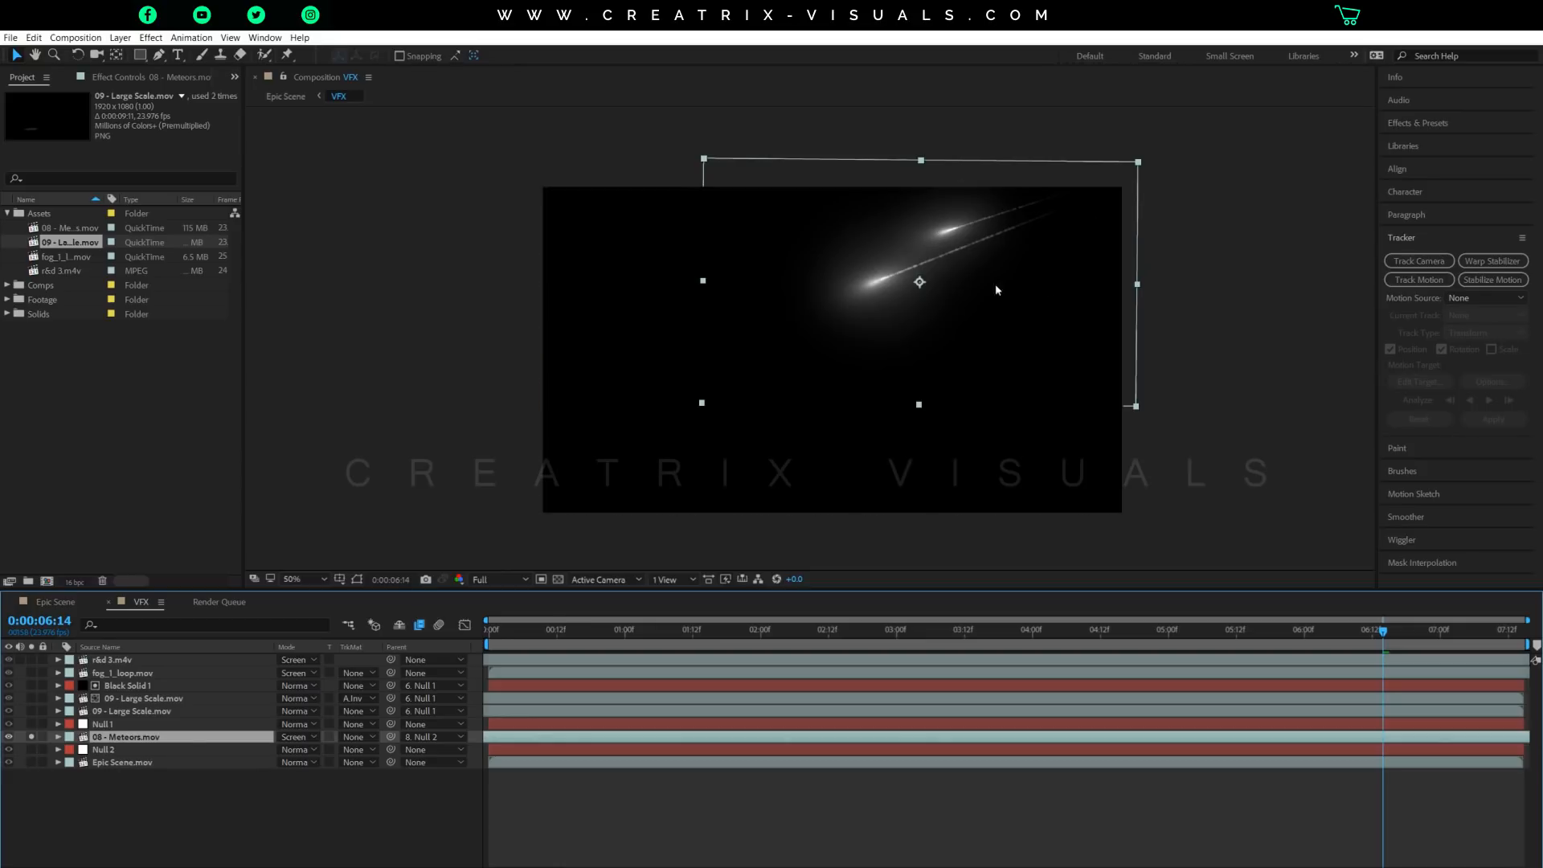
pyautogui.press('.')
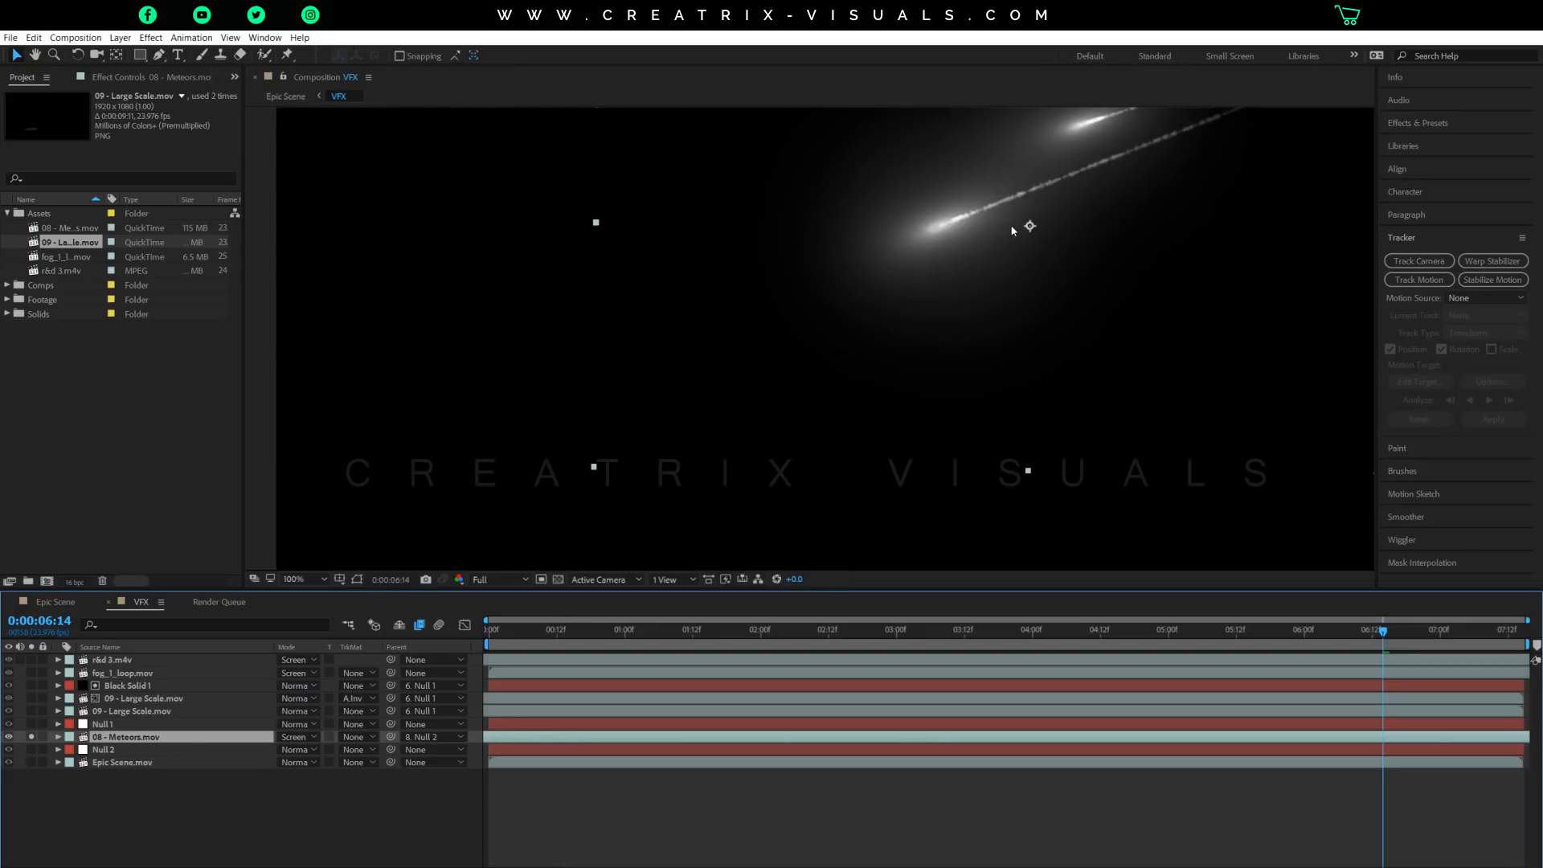
pyautogui.moveTo(1029, 173); pyautogui.dragTo(876, 294)
pyautogui.press('v')
pyautogui.press('.')
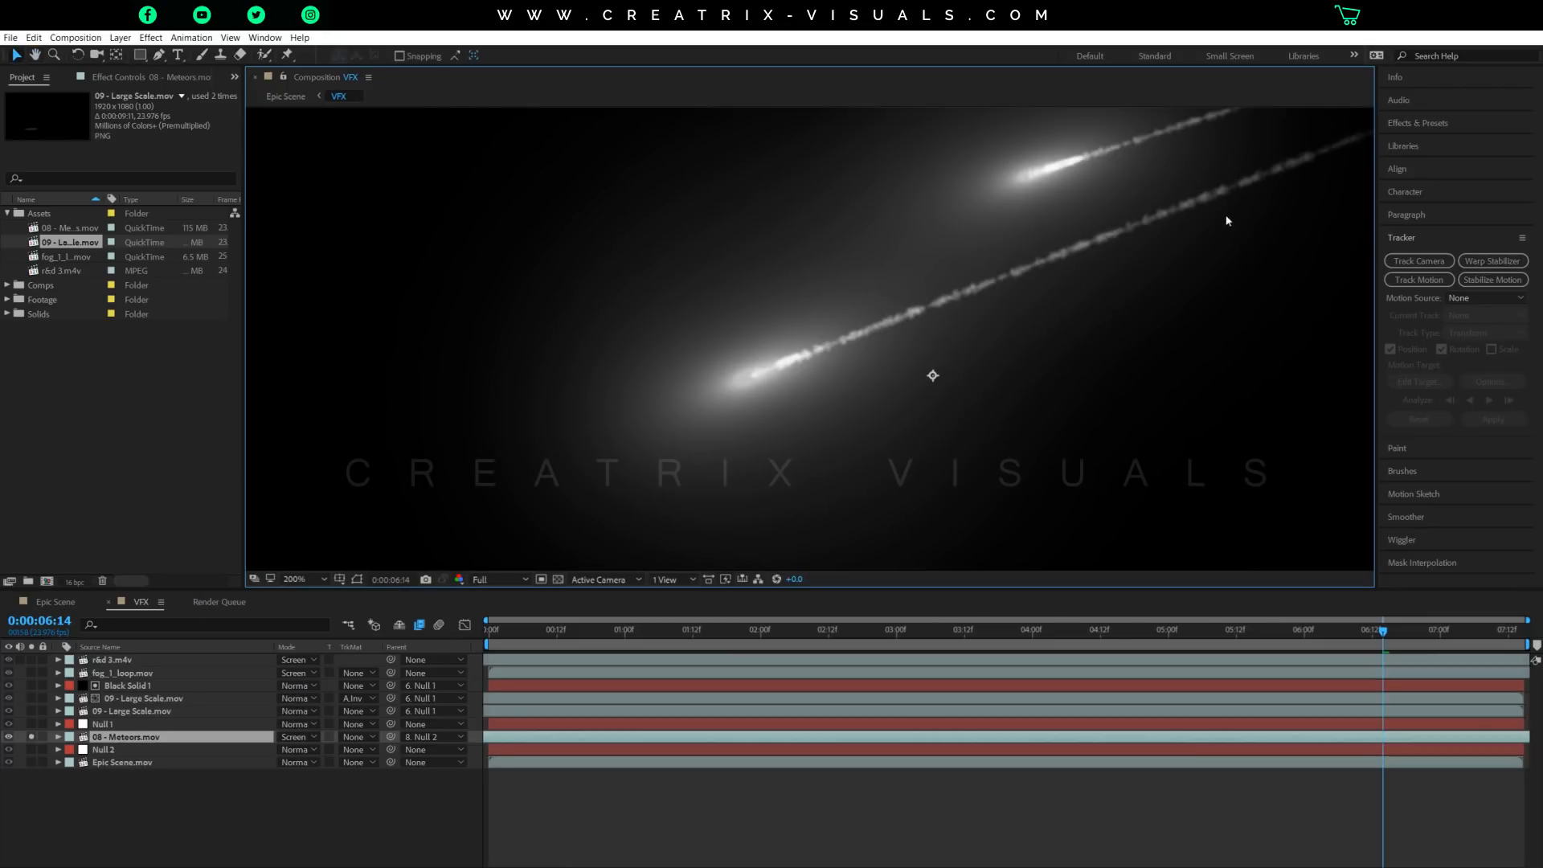
pyautogui.press(',')
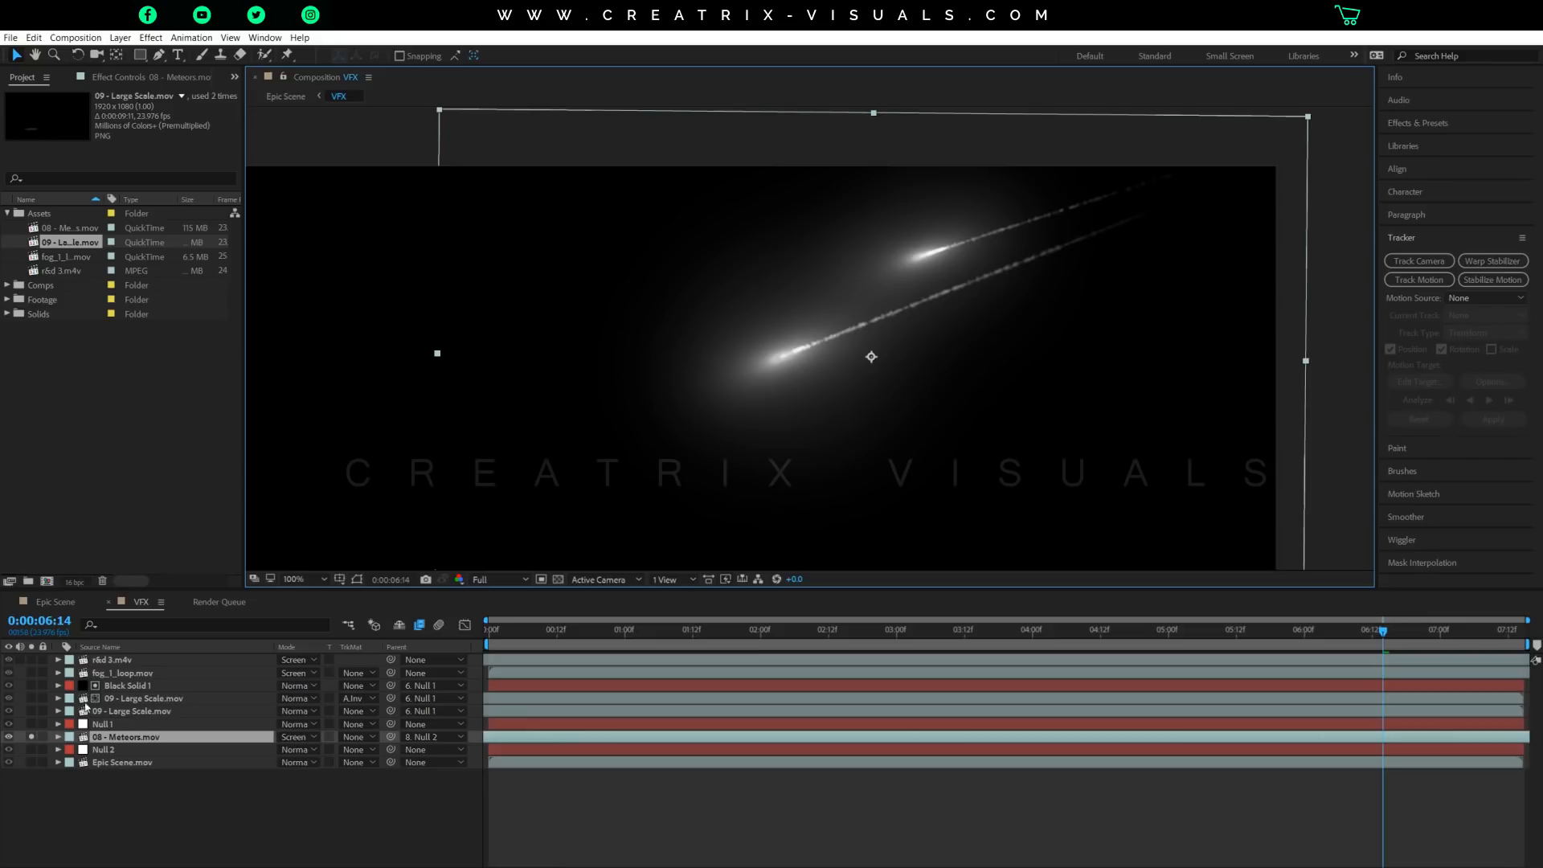
pyautogui.scroll(-1, 561, 396)
pyautogui.press('space')
pyautogui.moveTo(760, 419); pyautogui.dragTo(811, 323)
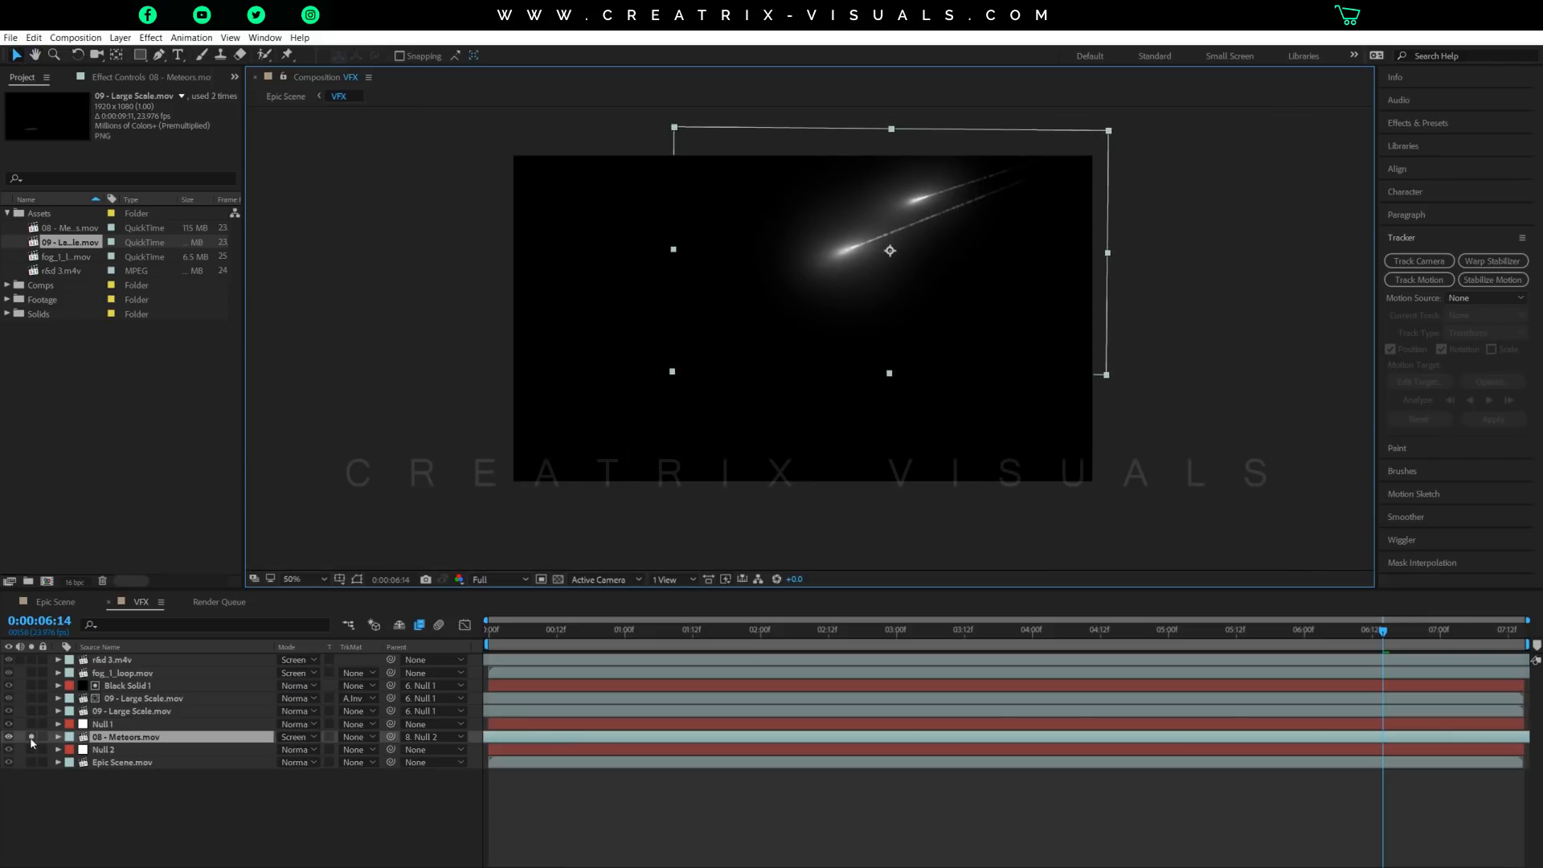
# Unsolo the 08 - Meteors.mov layer, select Null 2 and examine the null's position beside the meteors in the sky.
pyautogui.click(32, 737)
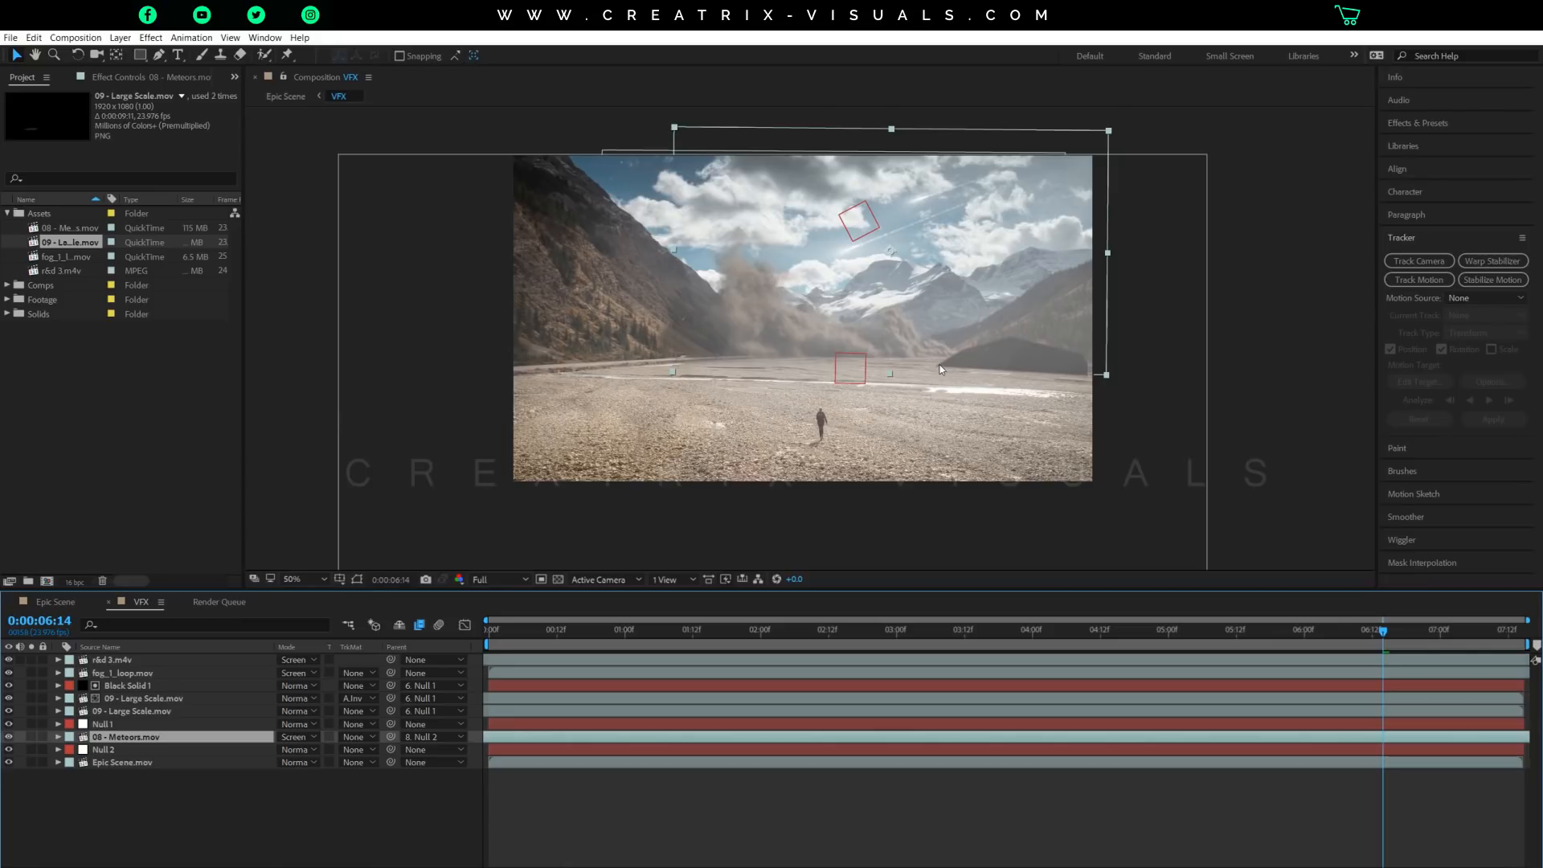
pyautogui.click(123, 751)
pyautogui.press('/')
pyautogui.moveTo(958, 291); pyautogui.dragTo(869, 442)
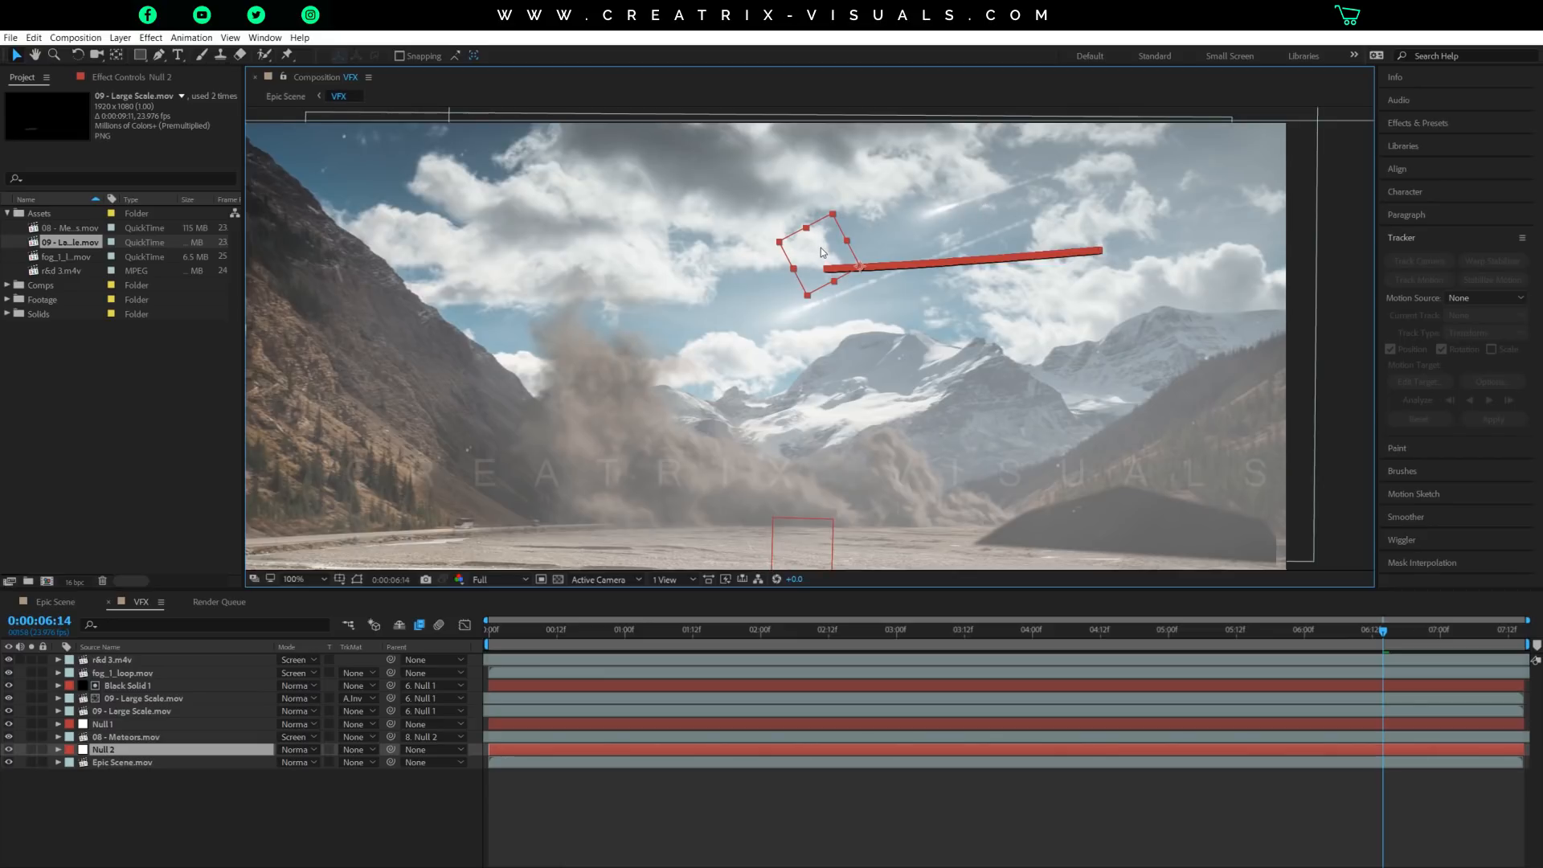
# Try the Normal blending mode on the 08 - Meteors.mov layer and undo the change.
pyautogui.click(116, 737)
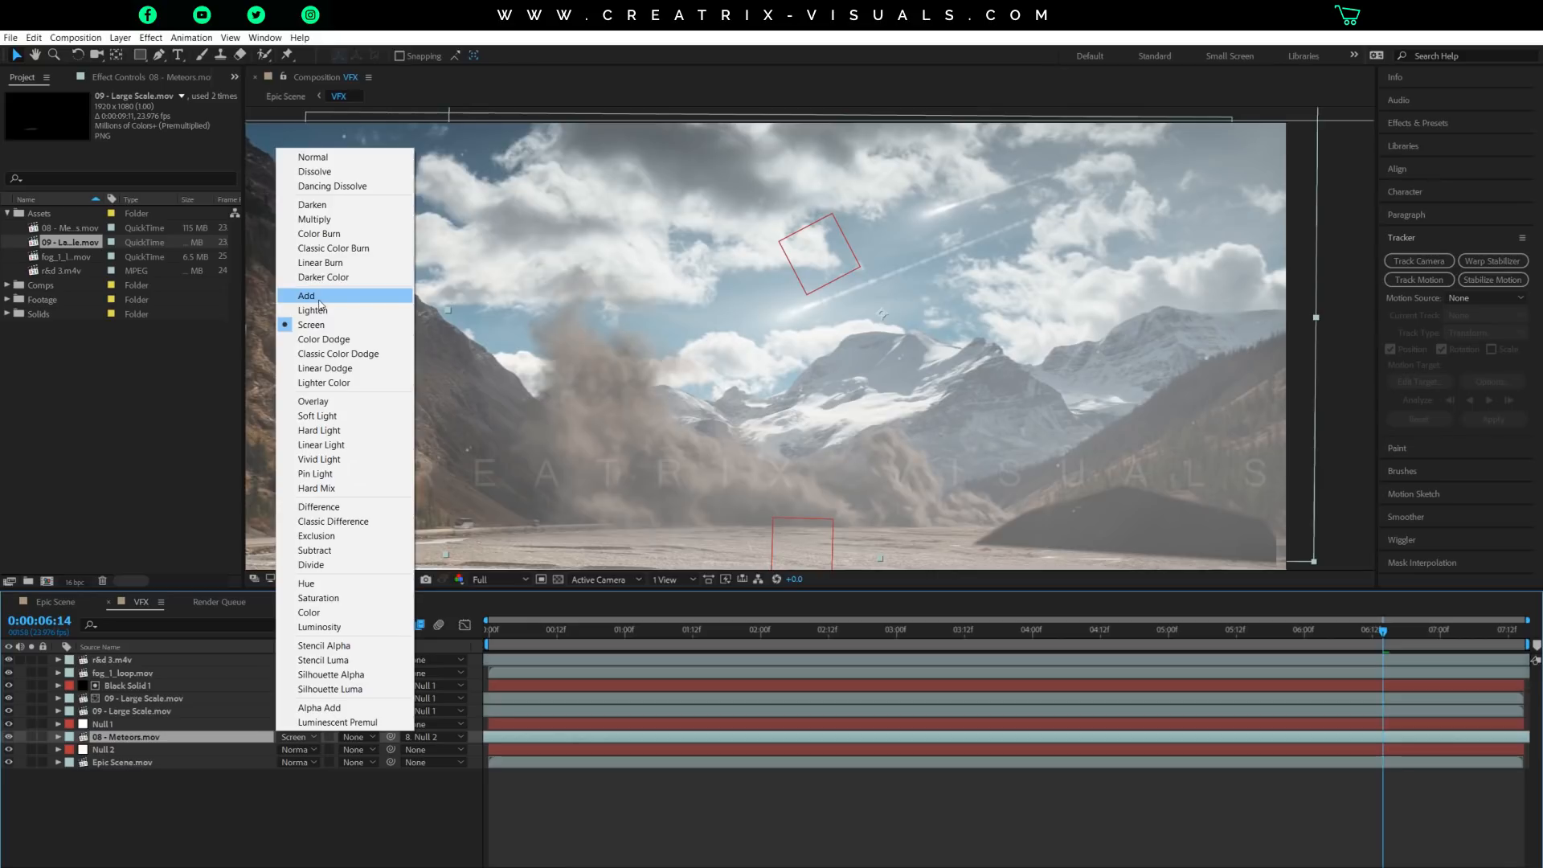
pyautogui.click(320, 158)
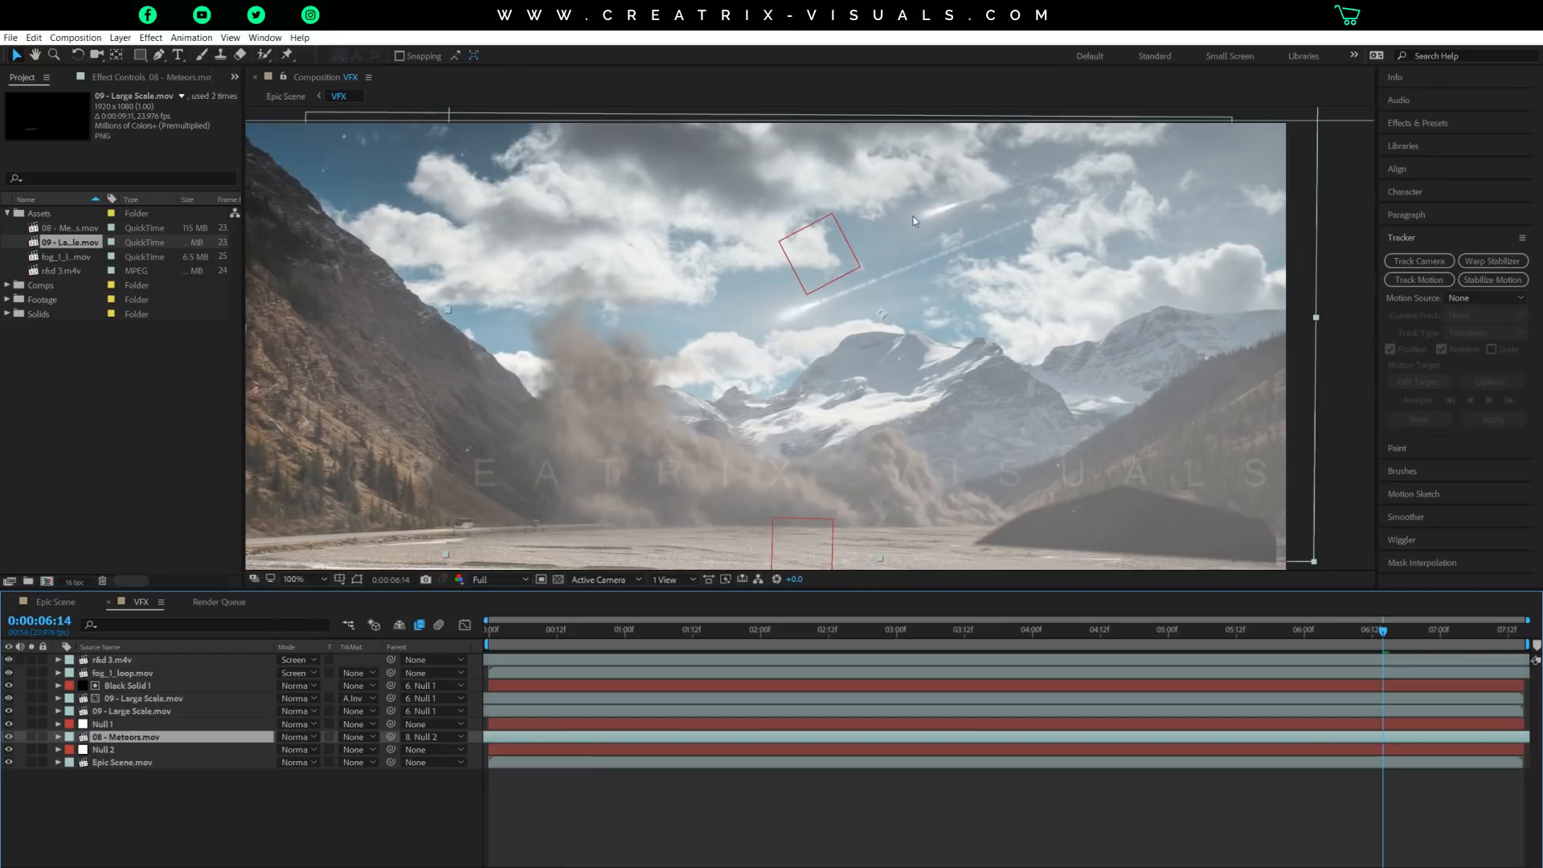
pyautogui.hotkey('ctrl', 'z')
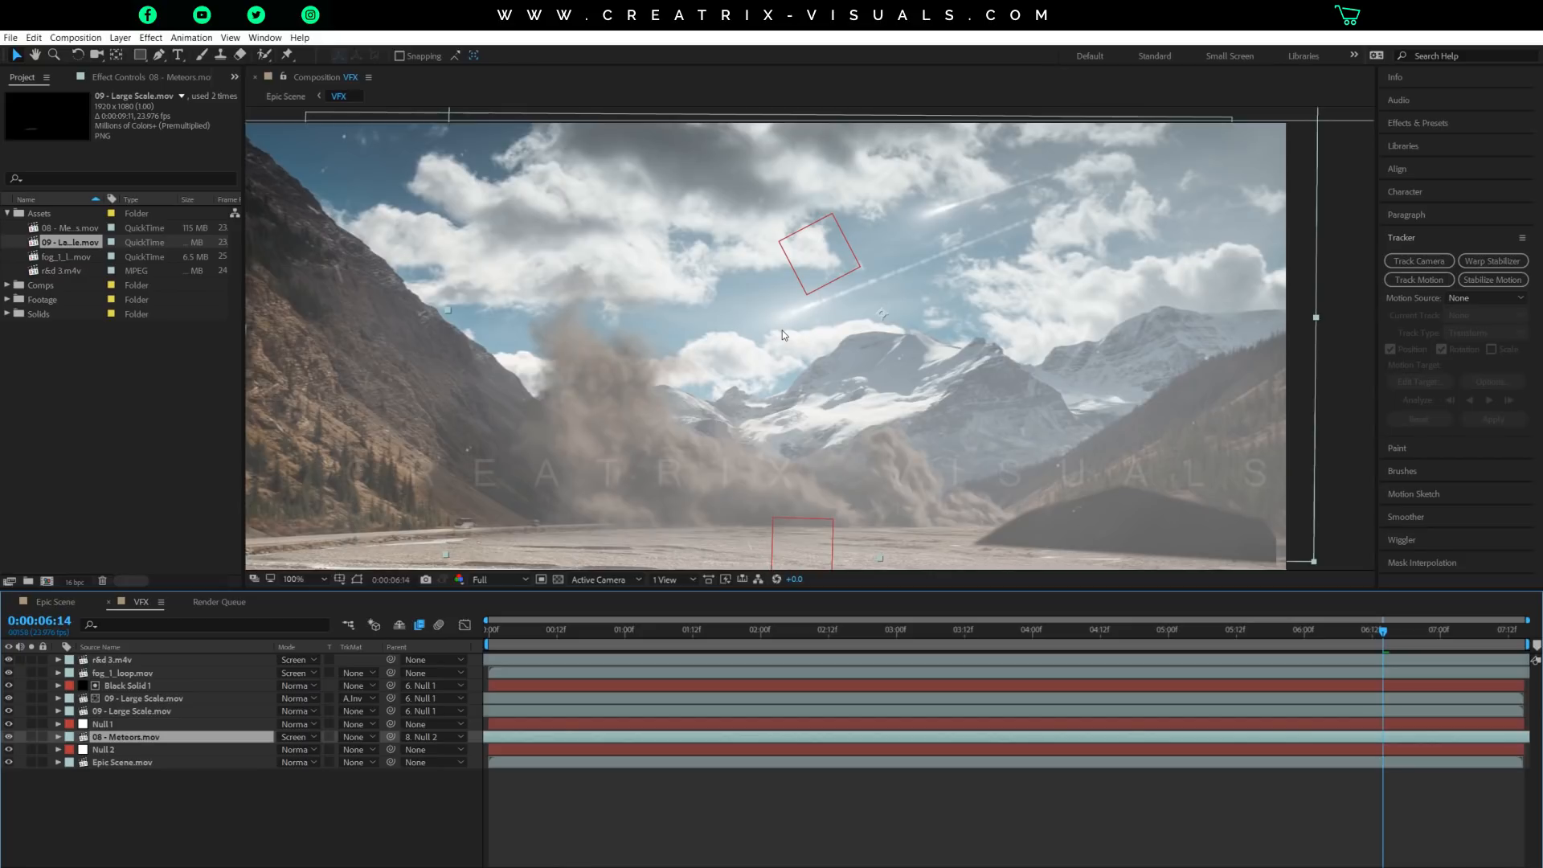
# Try shifting the 08 - Meteors.mov layer slightly upward in the sky and undo the move.
pyautogui.scroll(-2, 783, 330)
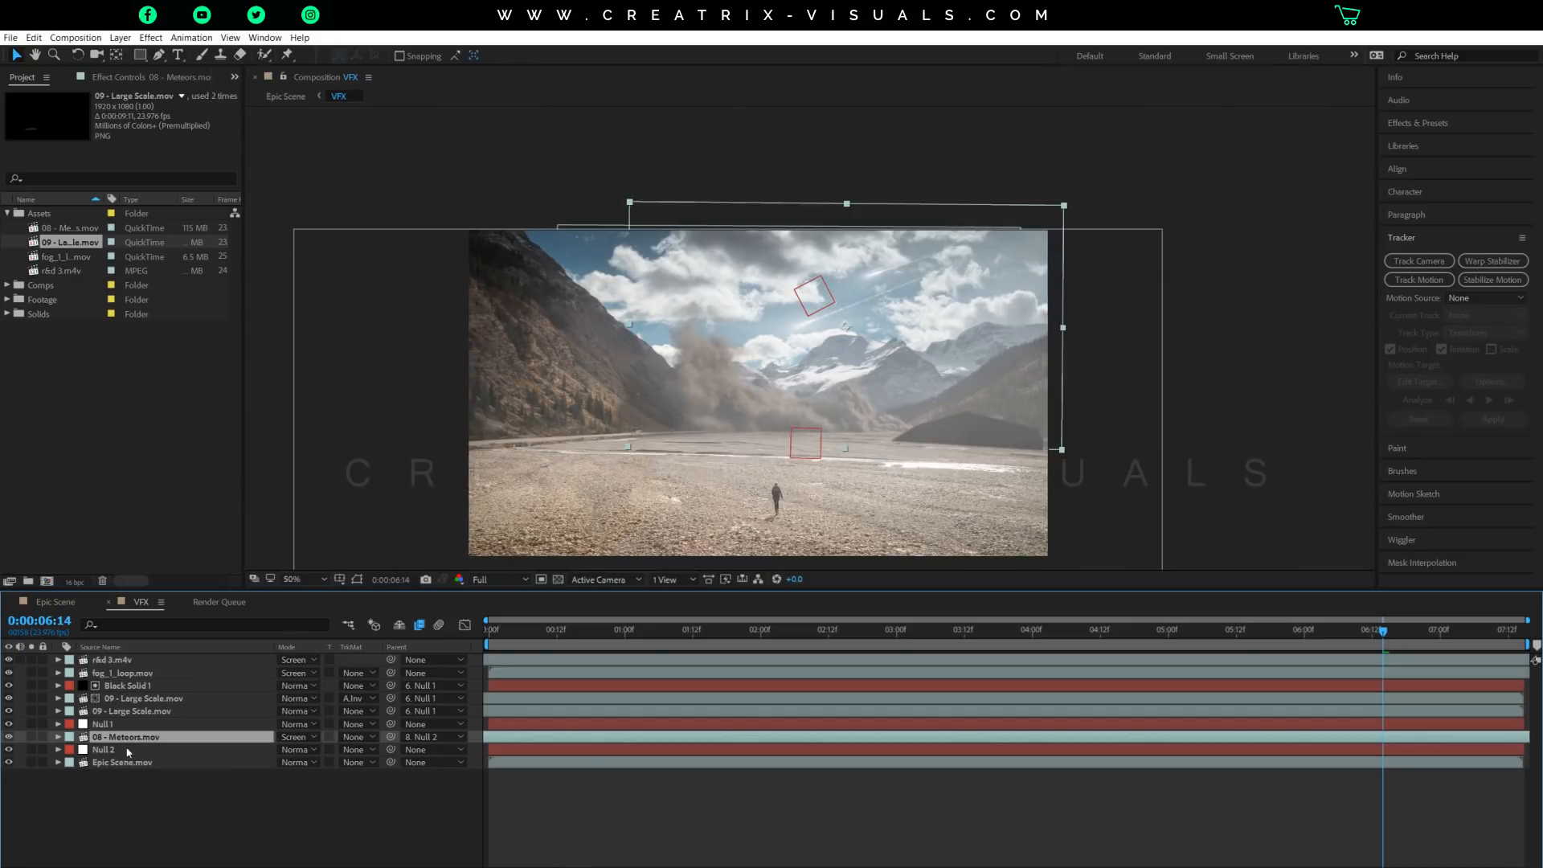
pyautogui.moveTo(931, 303)
pyautogui.mouseDown()
pyautogui.moveTo(930, 276)
pyautogui.moveTo(934, 289)
pyautogui.mouseUp()
pyautogui.hotkey('ctrl', 'z')
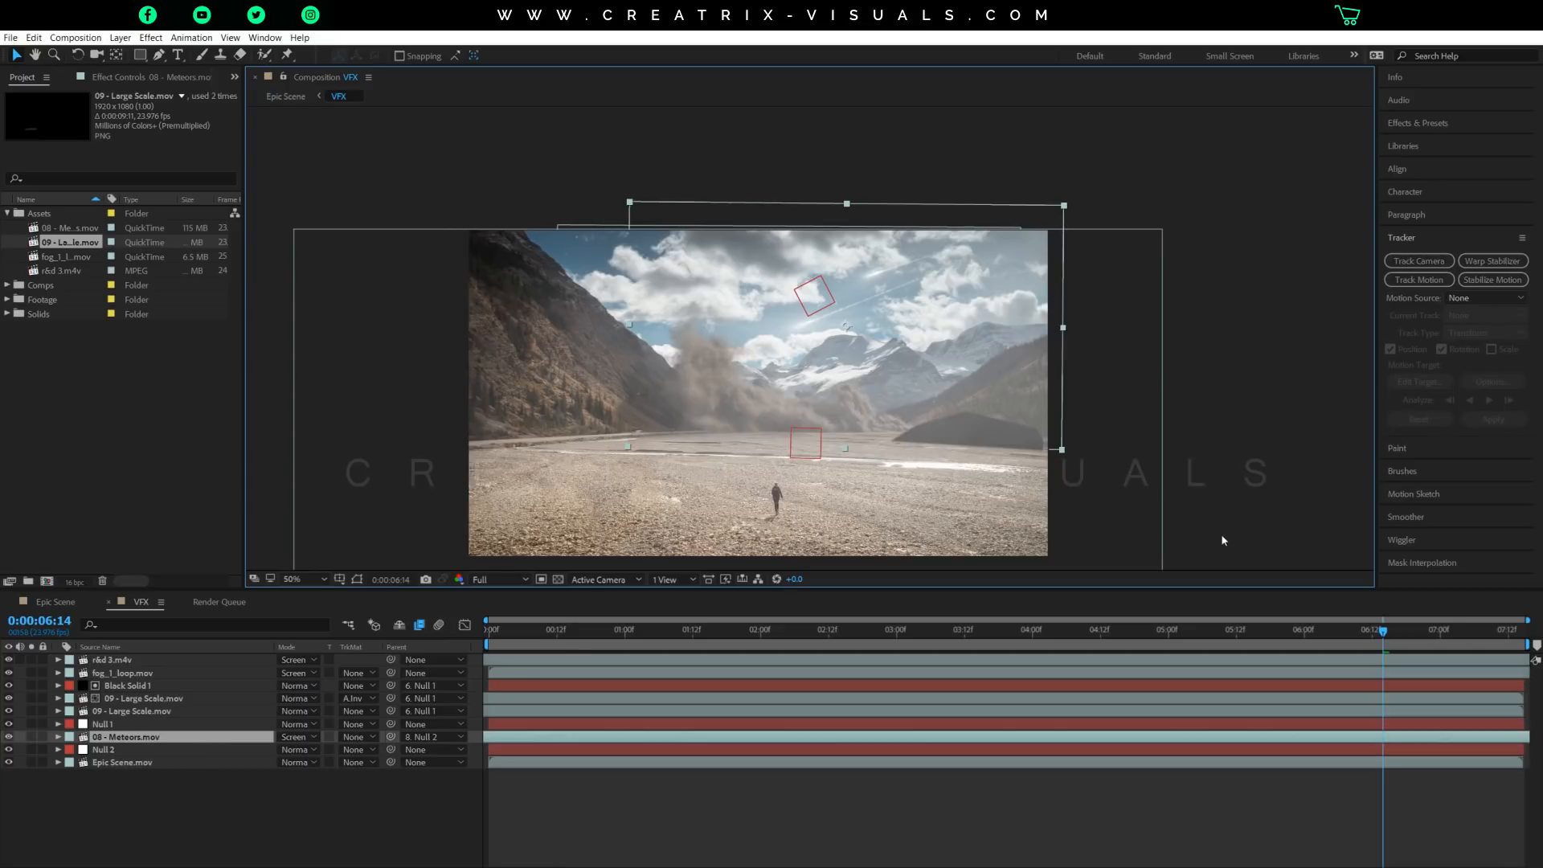
# Open Time Stretch for the 08 - Meteors.mov layer, review its stretch factor and accept the settings.
pyautogui.rightClick(578, 740)
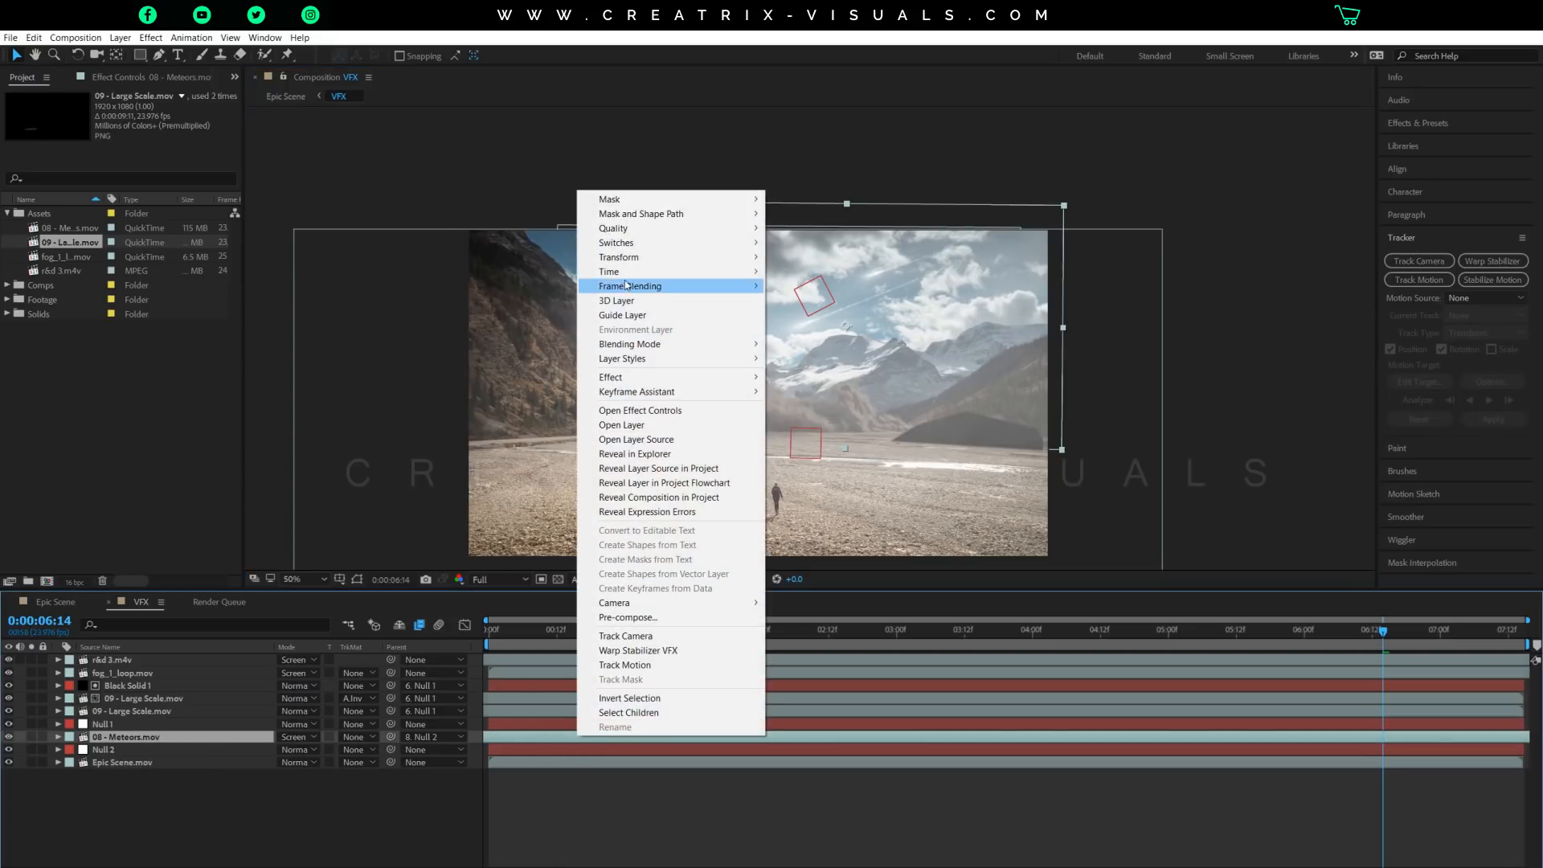
pyautogui.moveTo(629, 276)
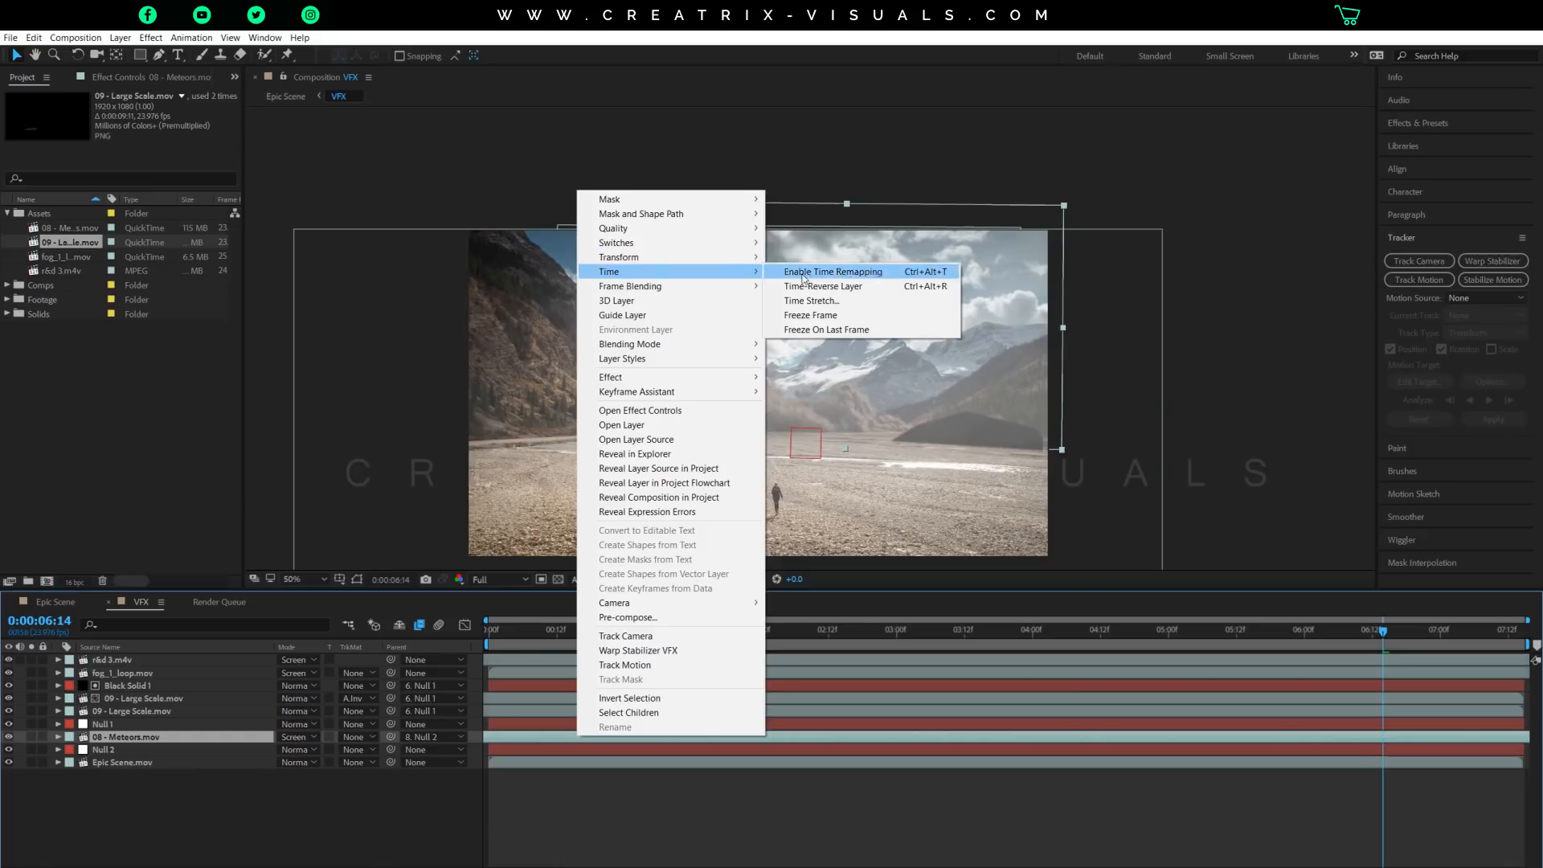
pyautogui.click(810, 300)
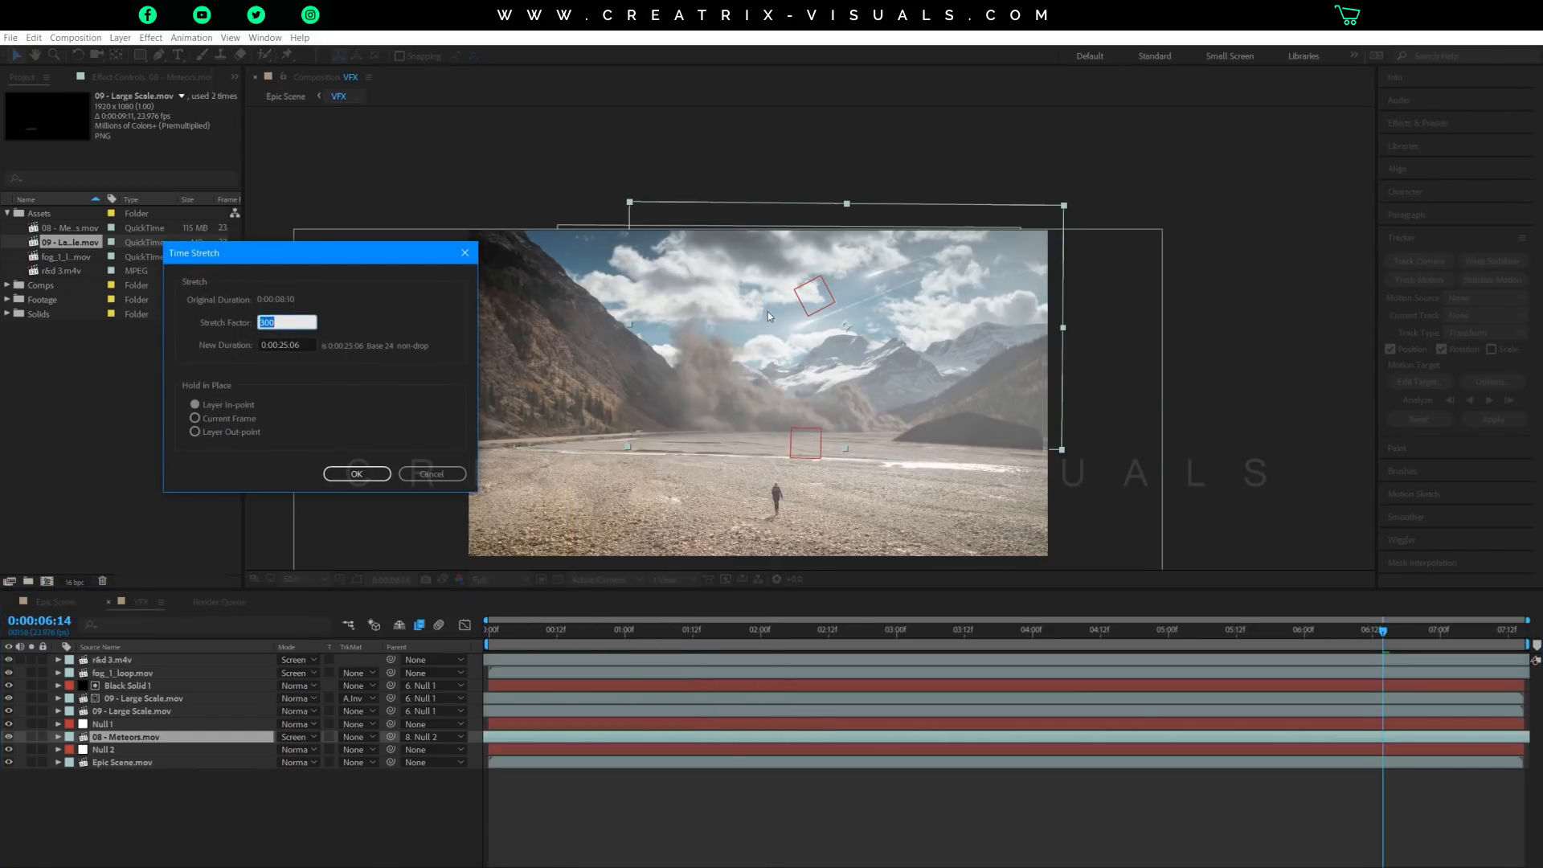
pyautogui.click(297, 323)
pyautogui.click(357, 473)
# Hide the r&d 3.m4v, fog_1_loop.mov and Black Solid 1 layers.
pyautogui.press('.')
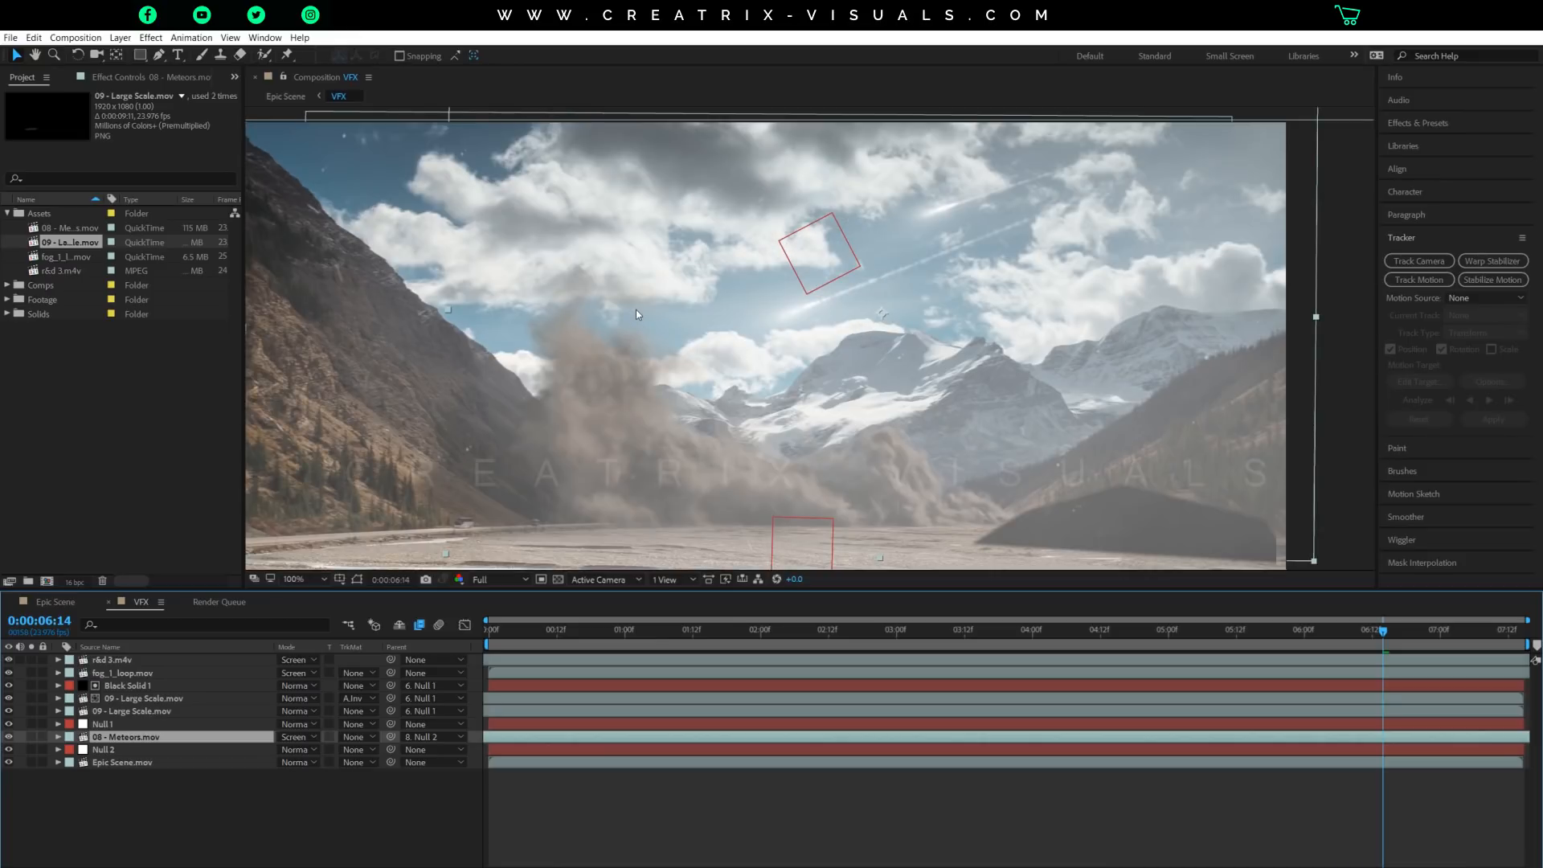
pyautogui.press(',')
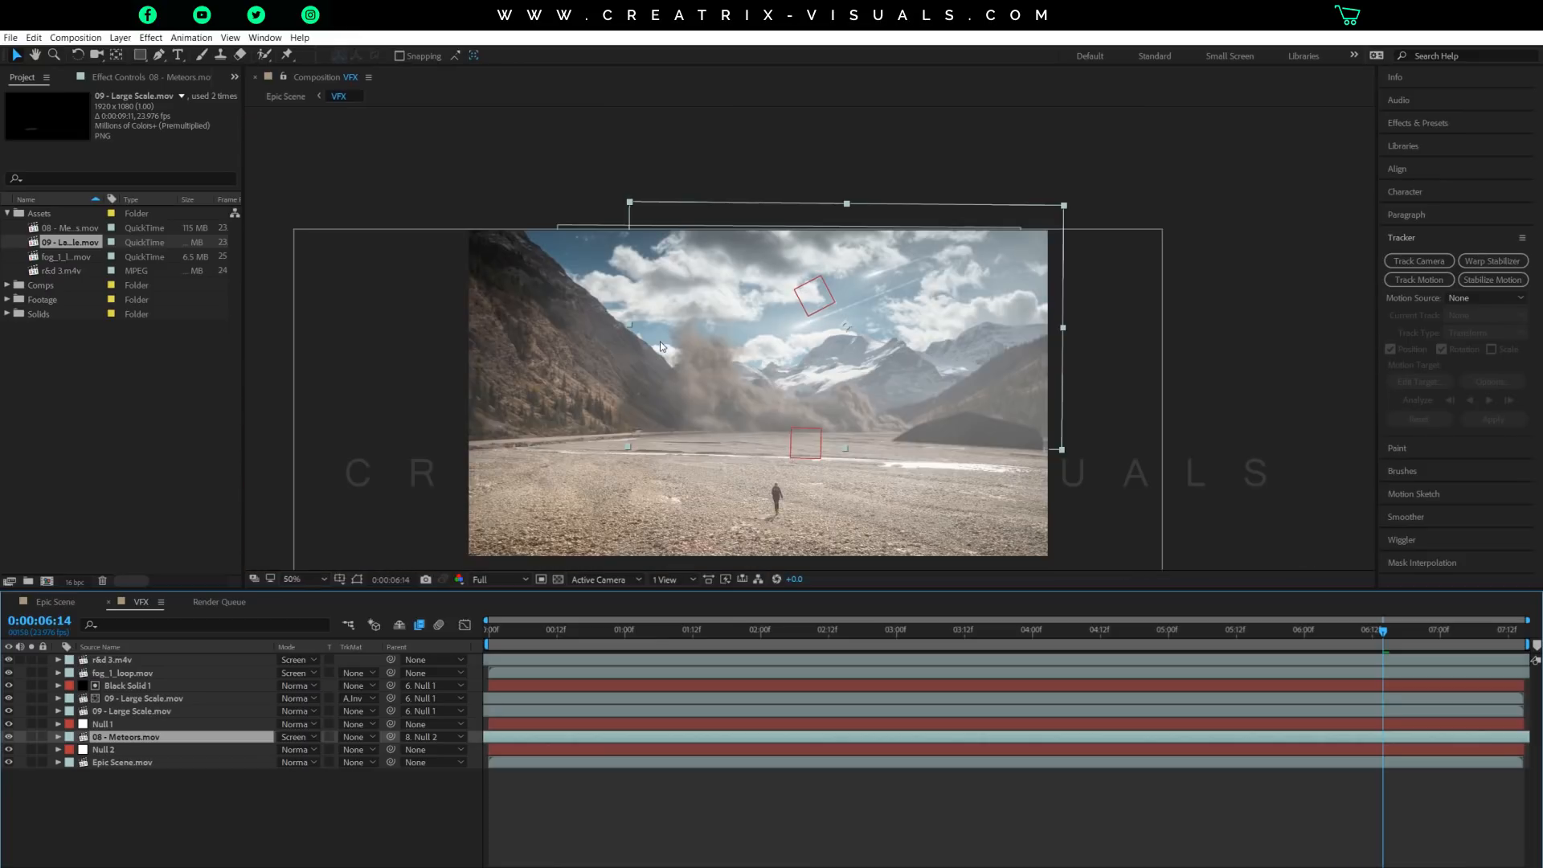
pyautogui.moveTo(697, 390); pyautogui.dragTo(735, 321)
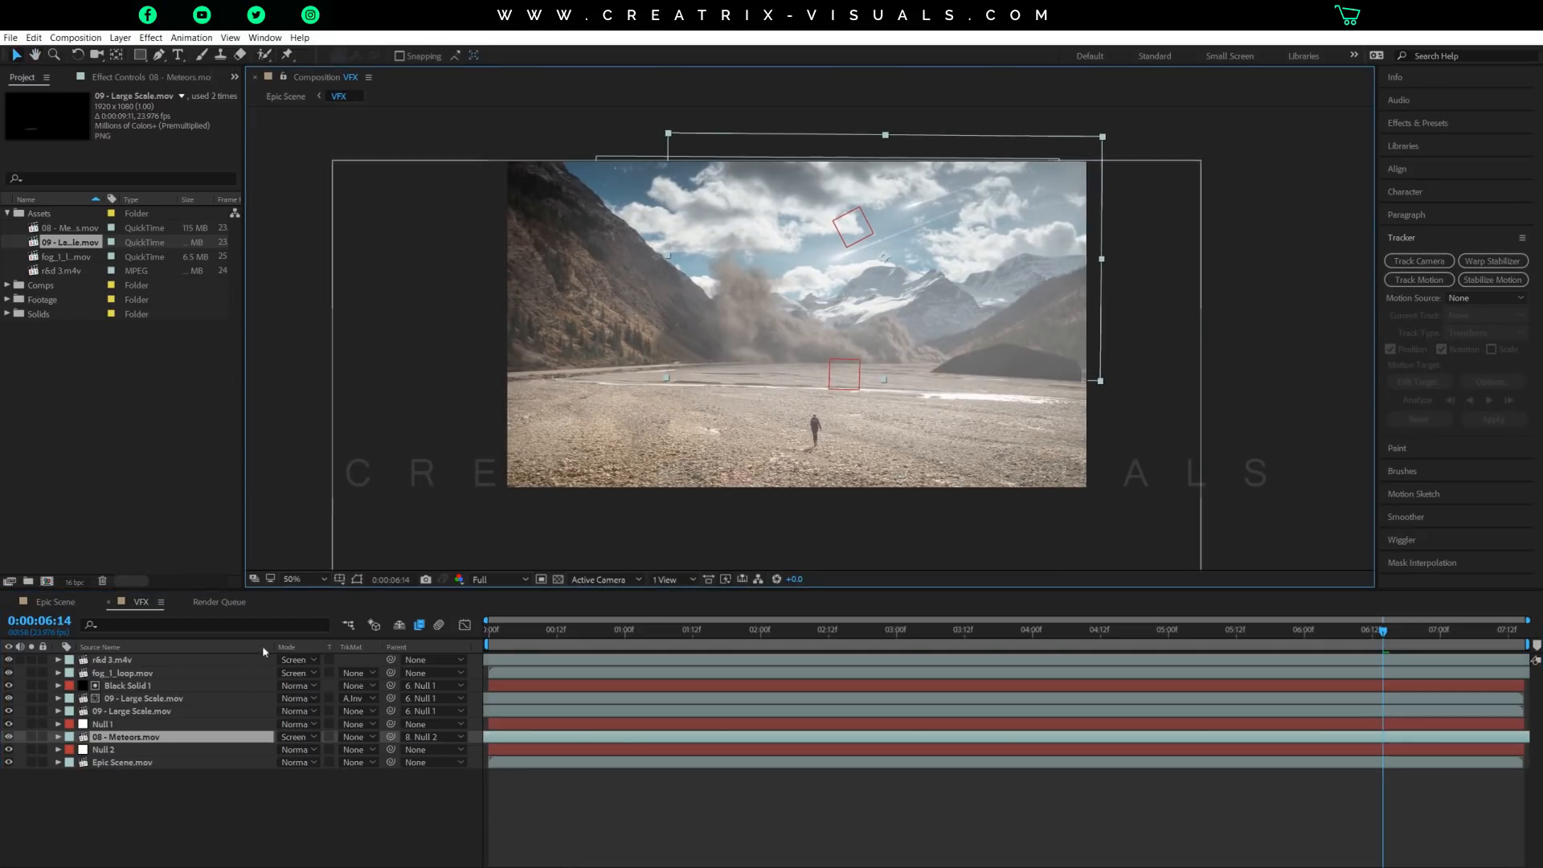
pyautogui.moveTo(8, 673); pyautogui.dragTo(9, 660)
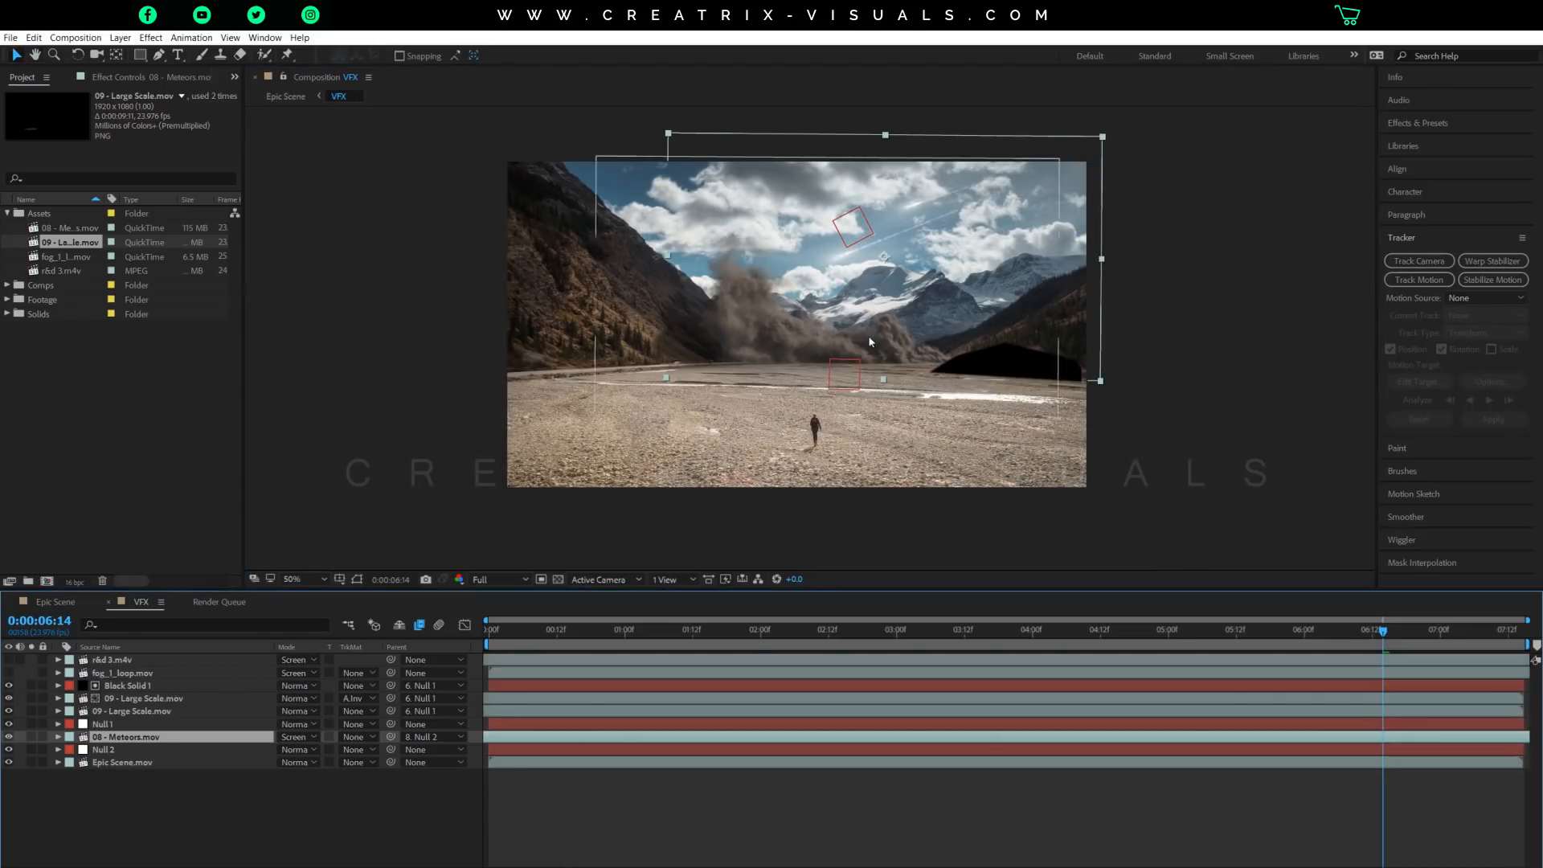
pyautogui.click(9, 685)
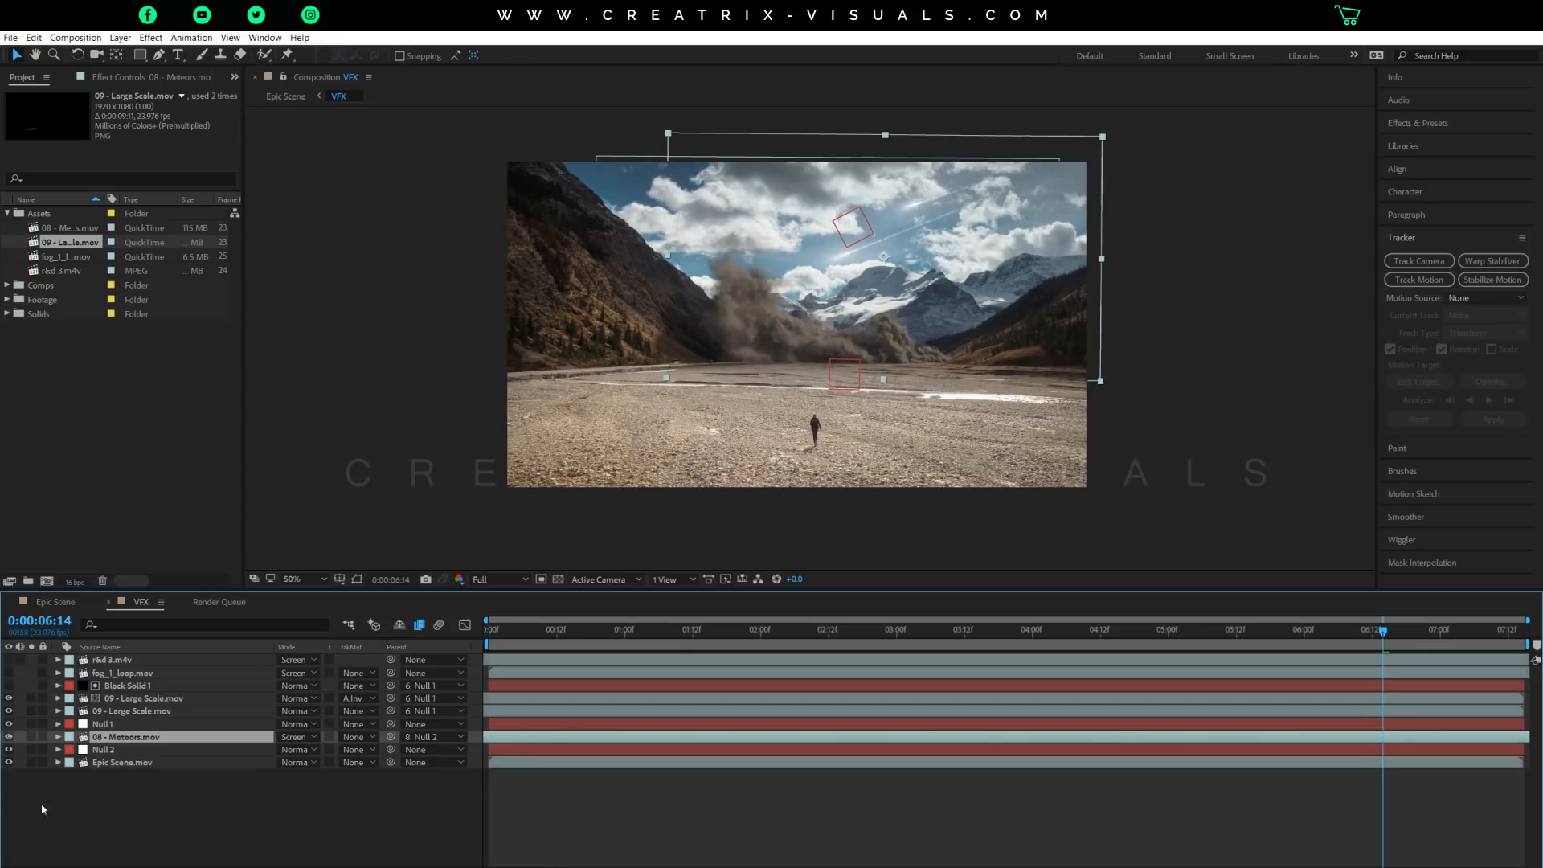
# Make the r&d 3.m4v layer visible and solo it.
pyautogui.click(102, 662)
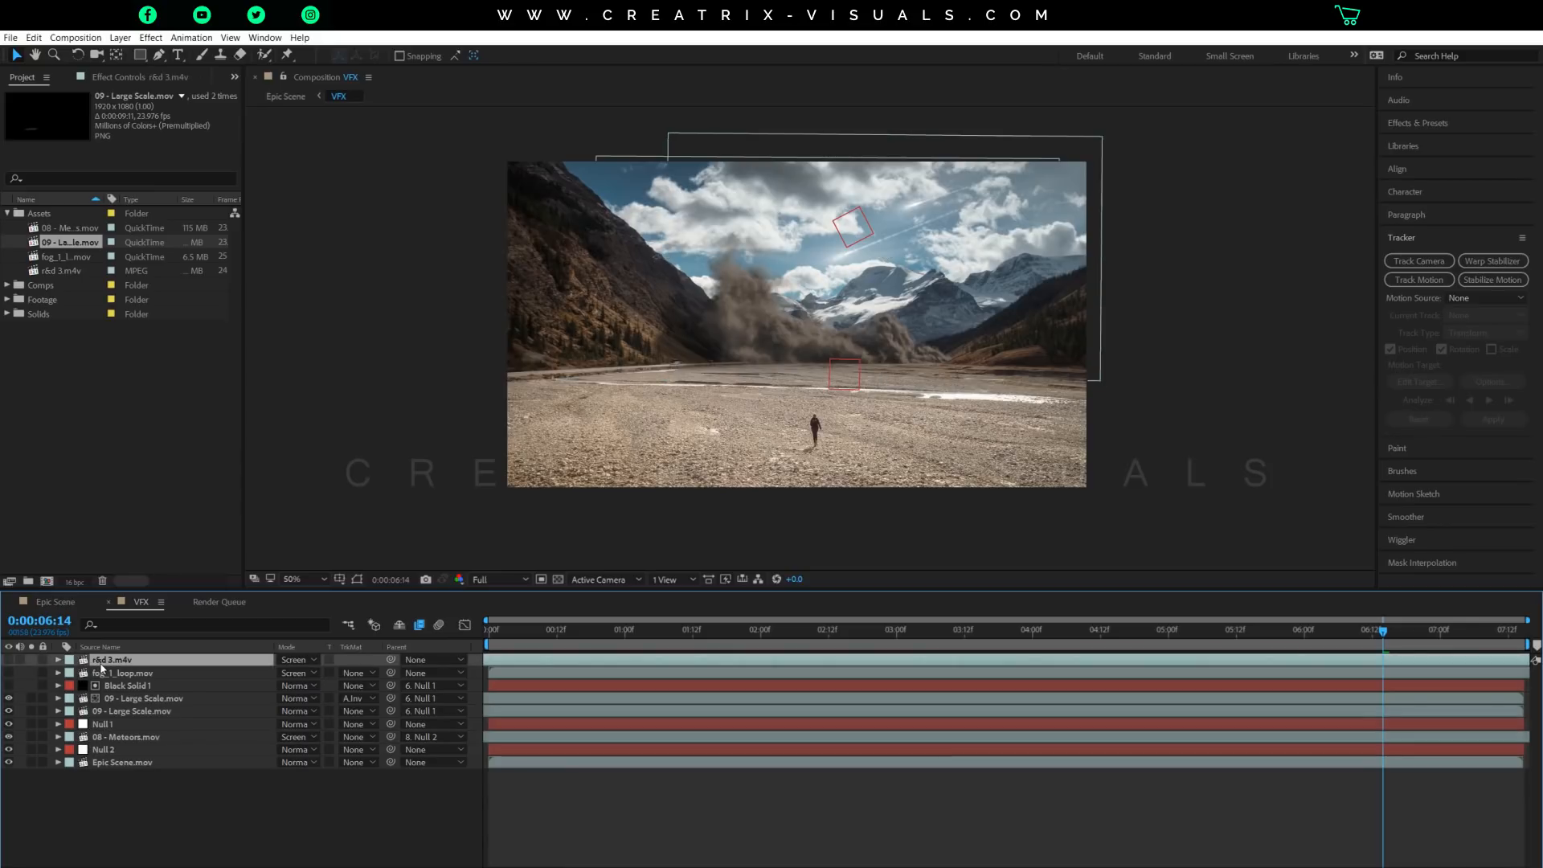
pyautogui.click(11, 661)
pyautogui.click(32, 659)
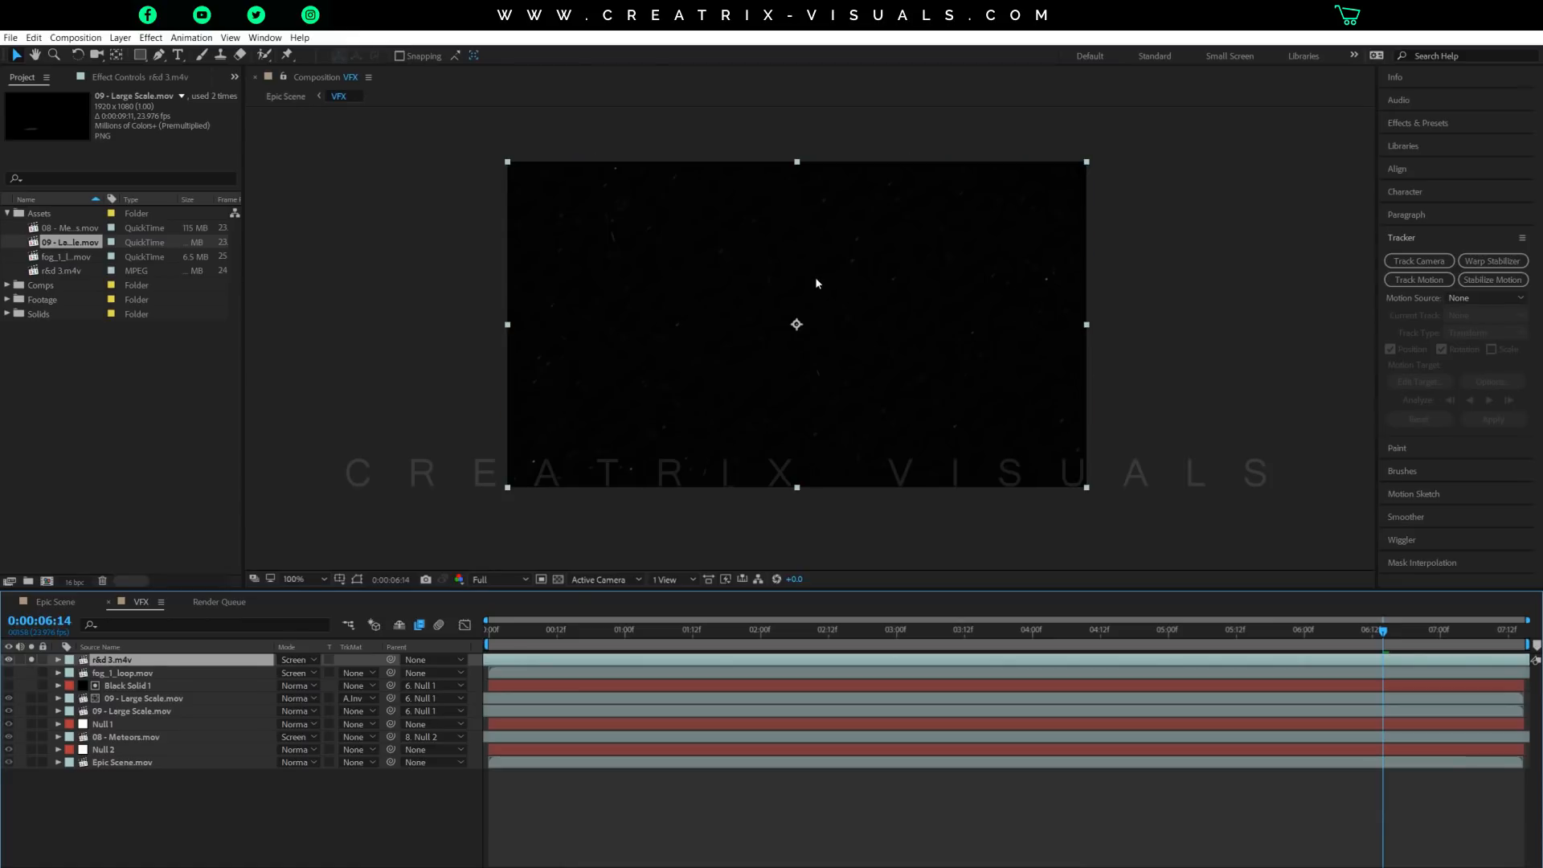
# Examine the floating particles of r&d 3.m4v up close at 0:00:01:16 and play the layer on to 0:00:03:12.
pyautogui.press('/')
pyautogui.click(715, 631)
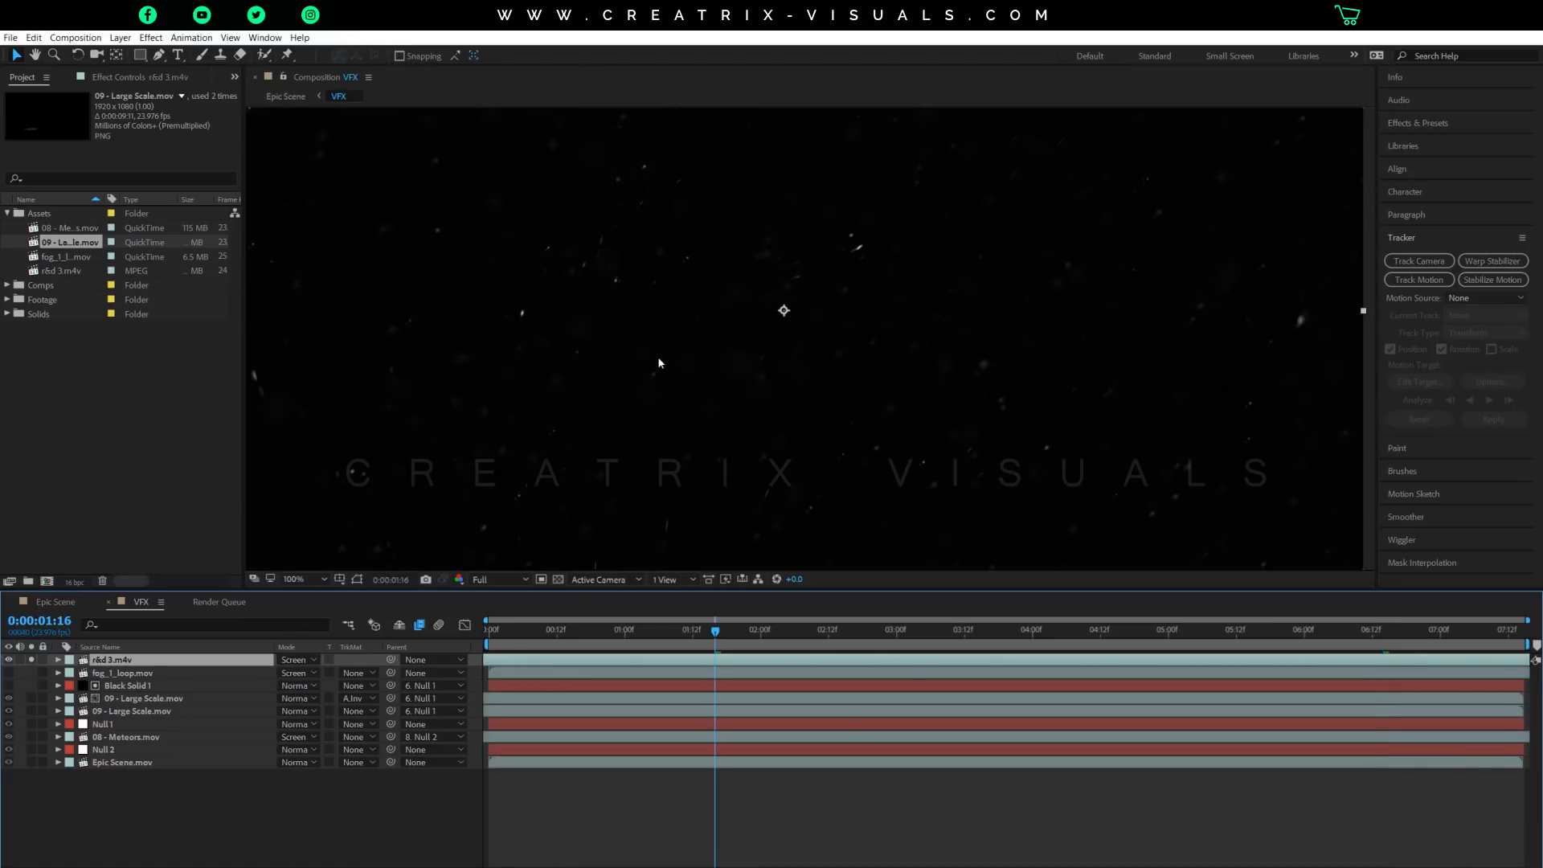
pyautogui.press(',')
pyautogui.press(',')
pyautogui.press('space')
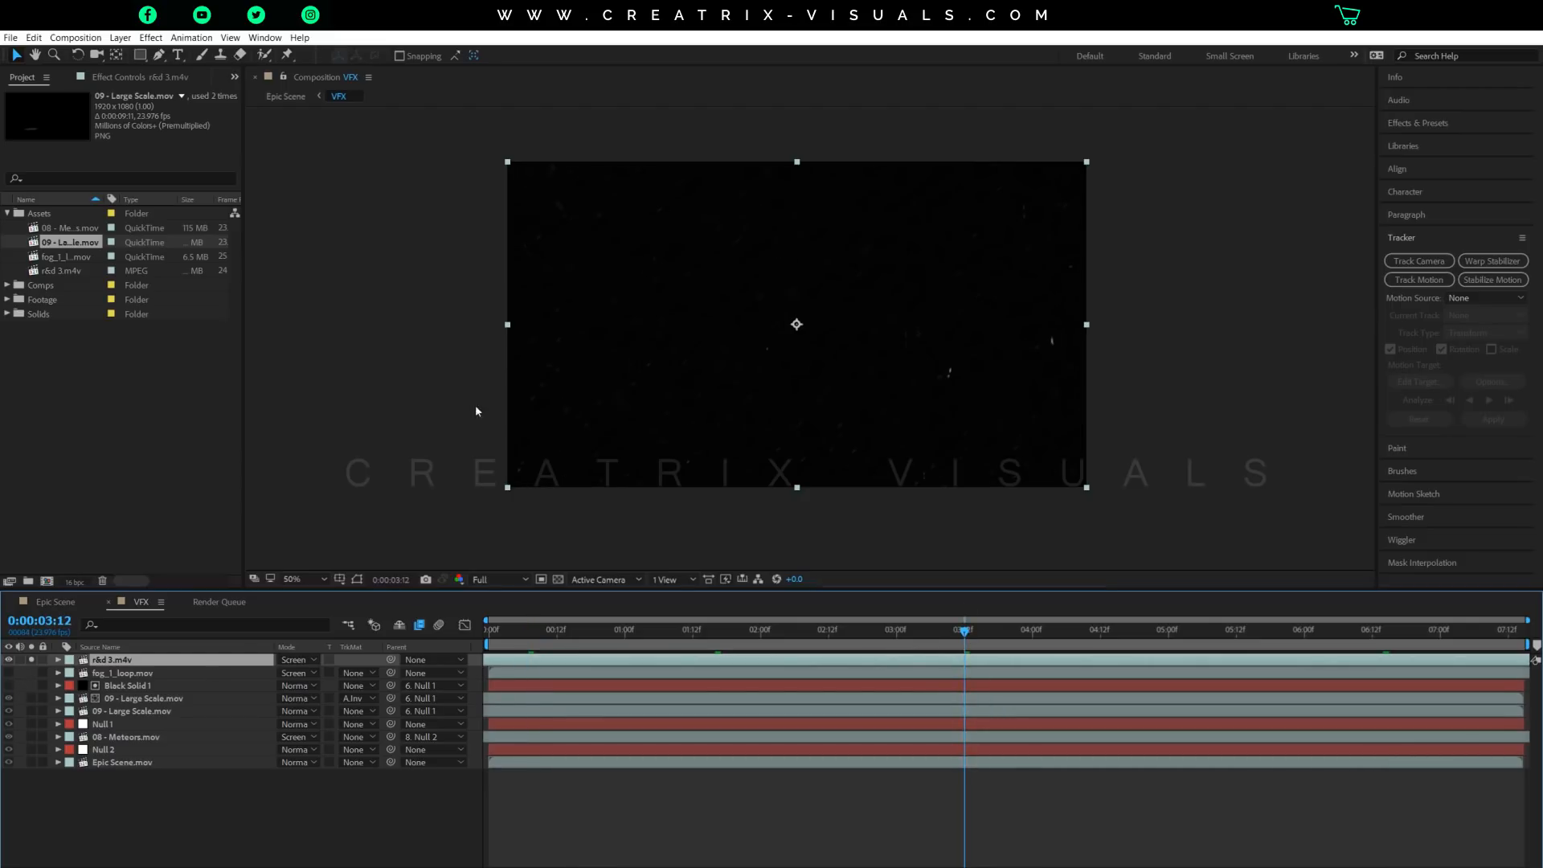
pyautogui.press('/')
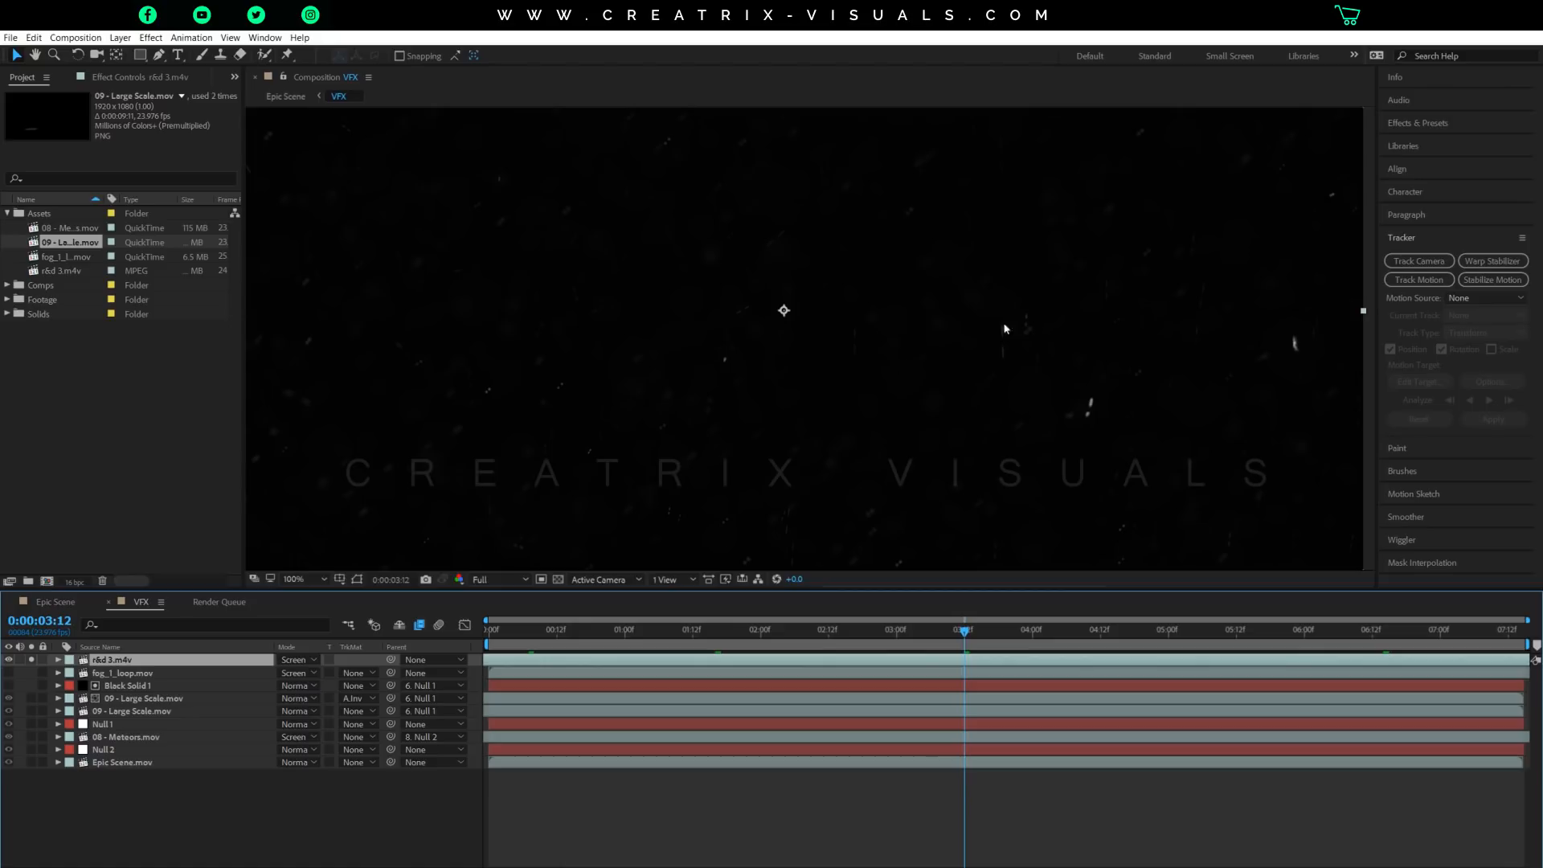
# Unsolo the r&d 3.m4v layer and view the particles over the whole shot at 0:00:03:12 and 0:00:05:07.
pyautogui.click(32, 661)
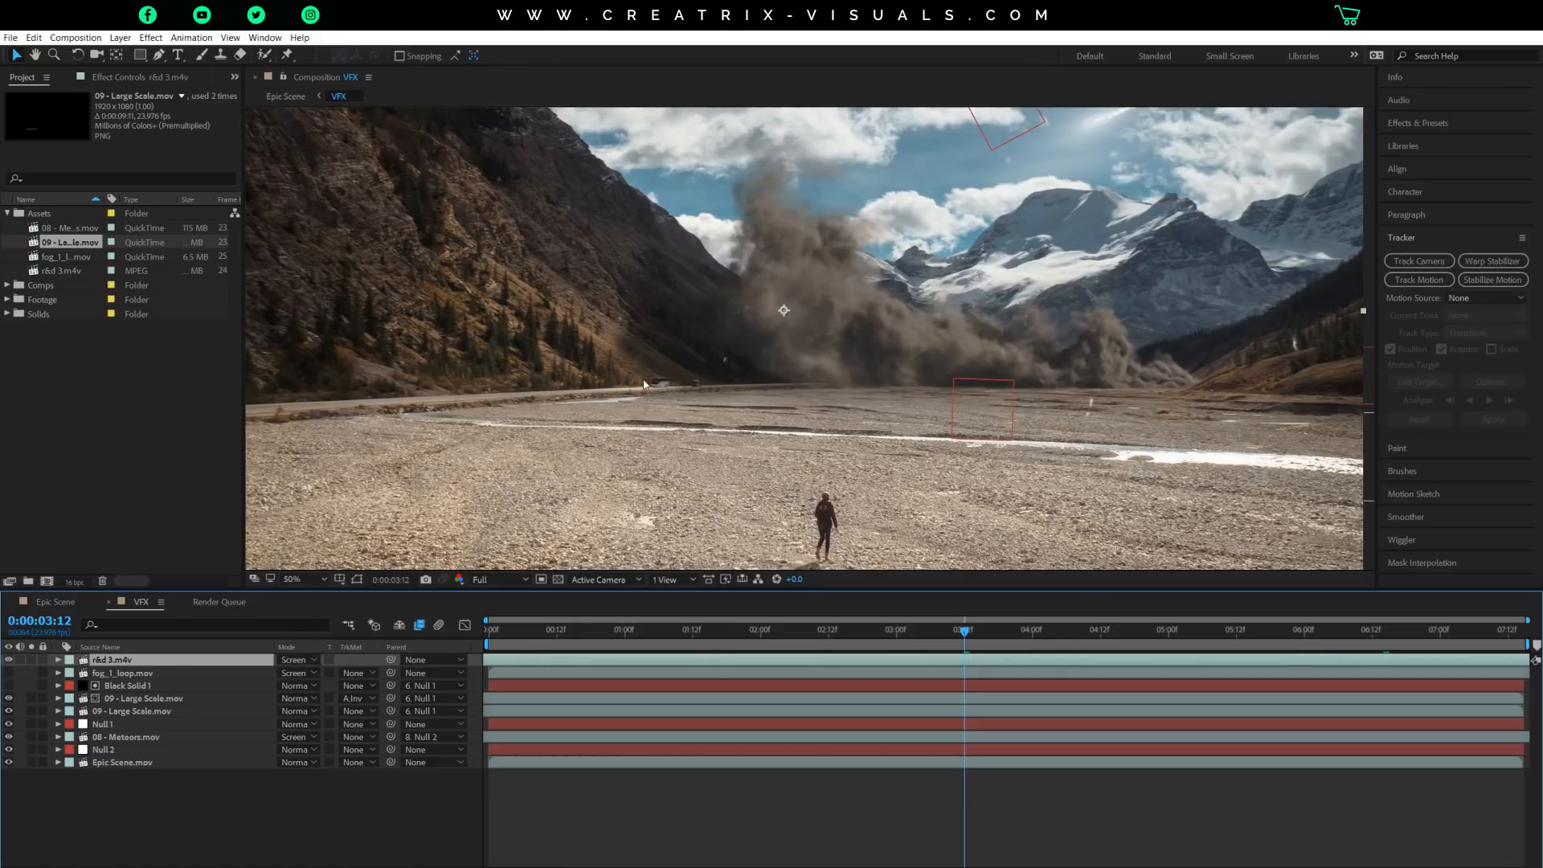
pyautogui.press(',')
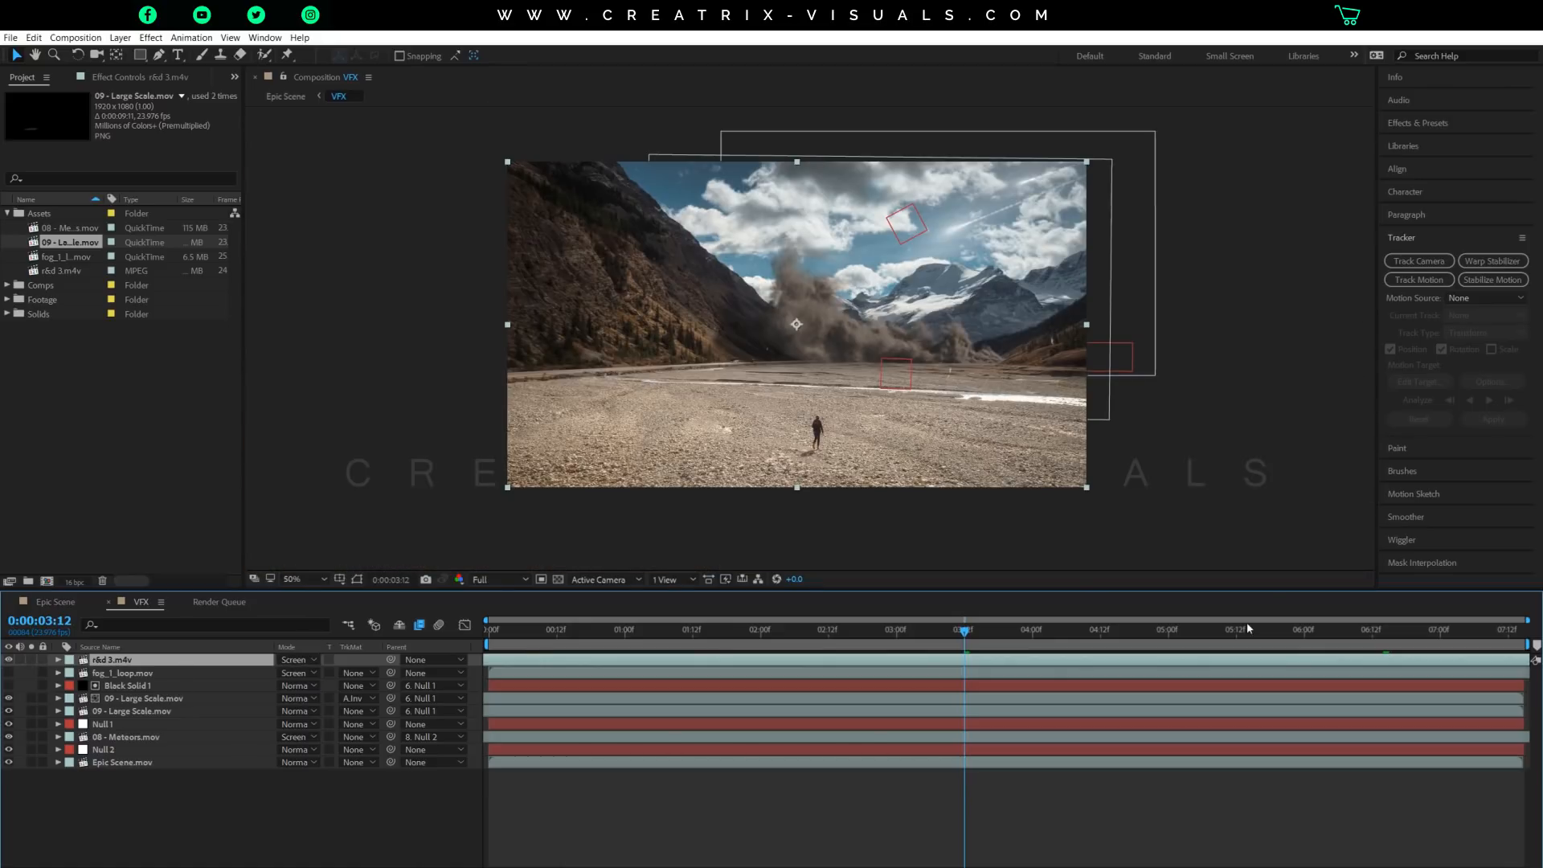
pyautogui.click(1208, 631)
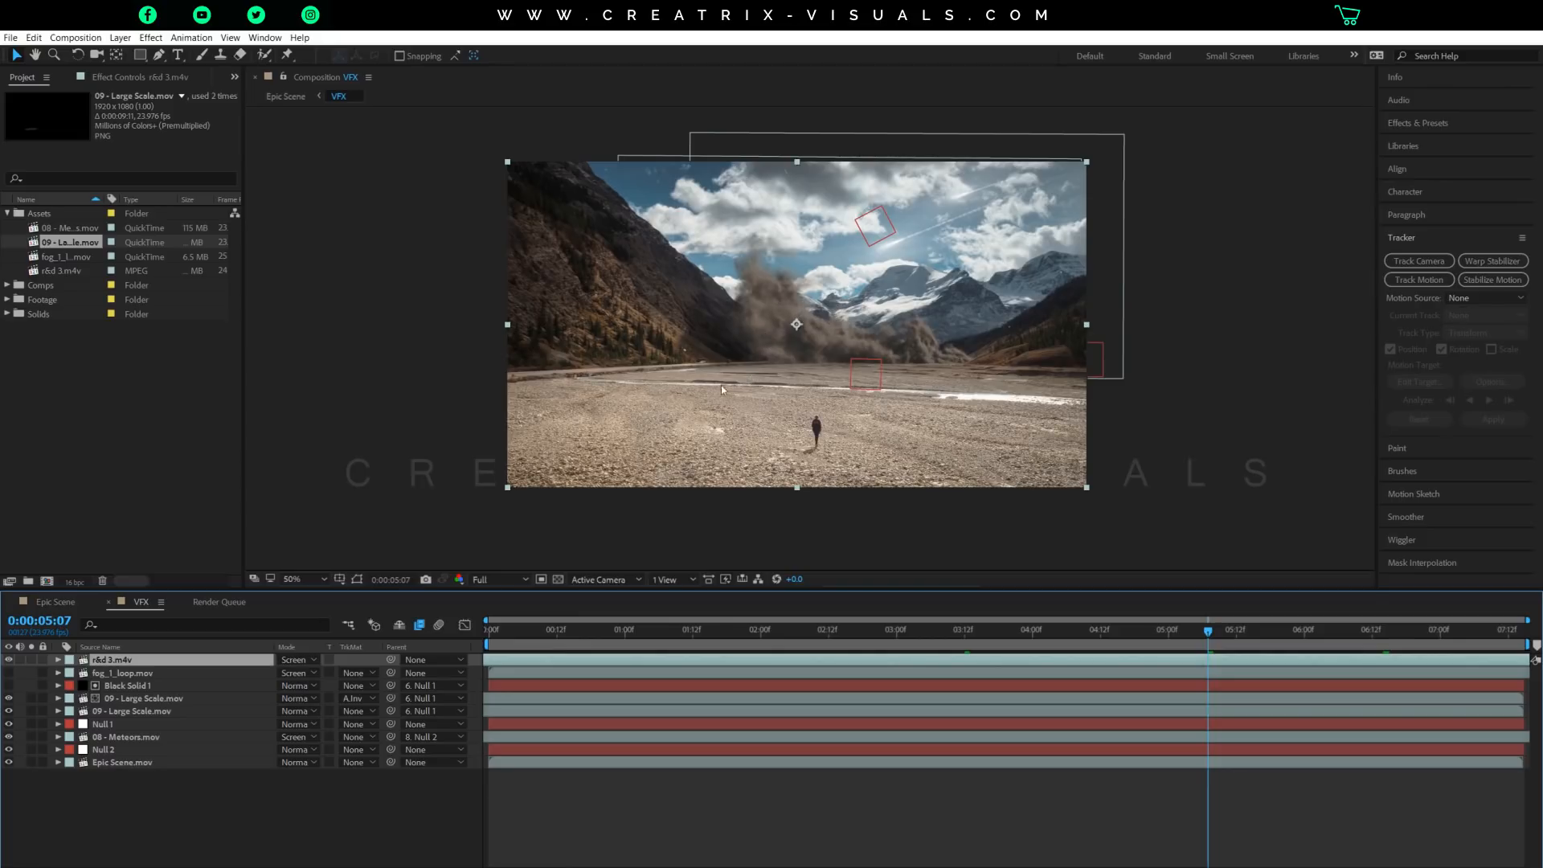
# Make the fog_1_loop.mov layer visible and solo it to examine the fog at 0:00:05:07.
pyautogui.click(11, 674)
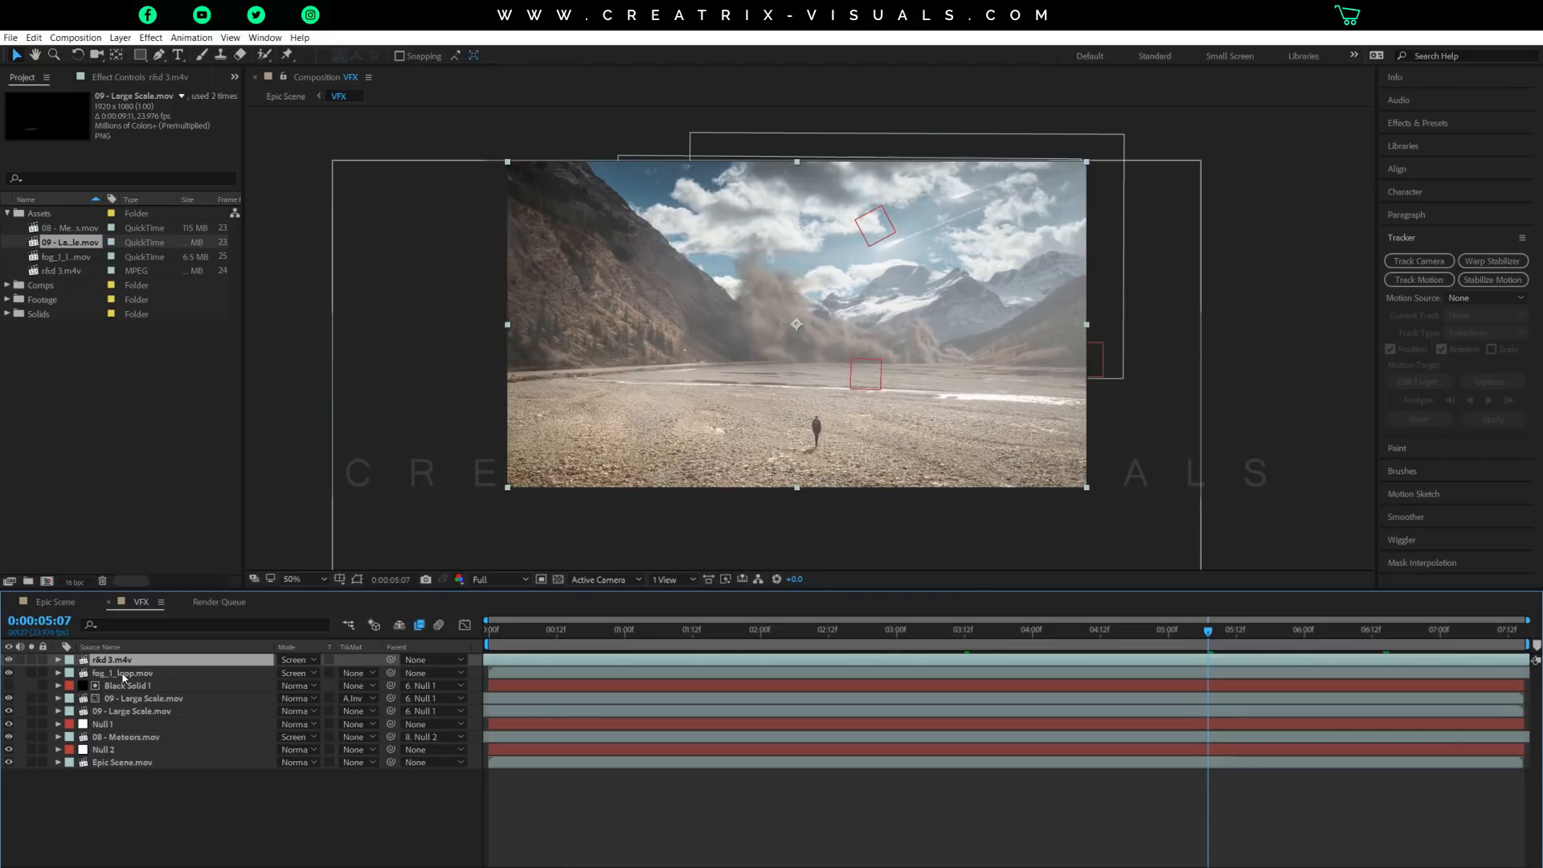
pyautogui.click(32, 673)
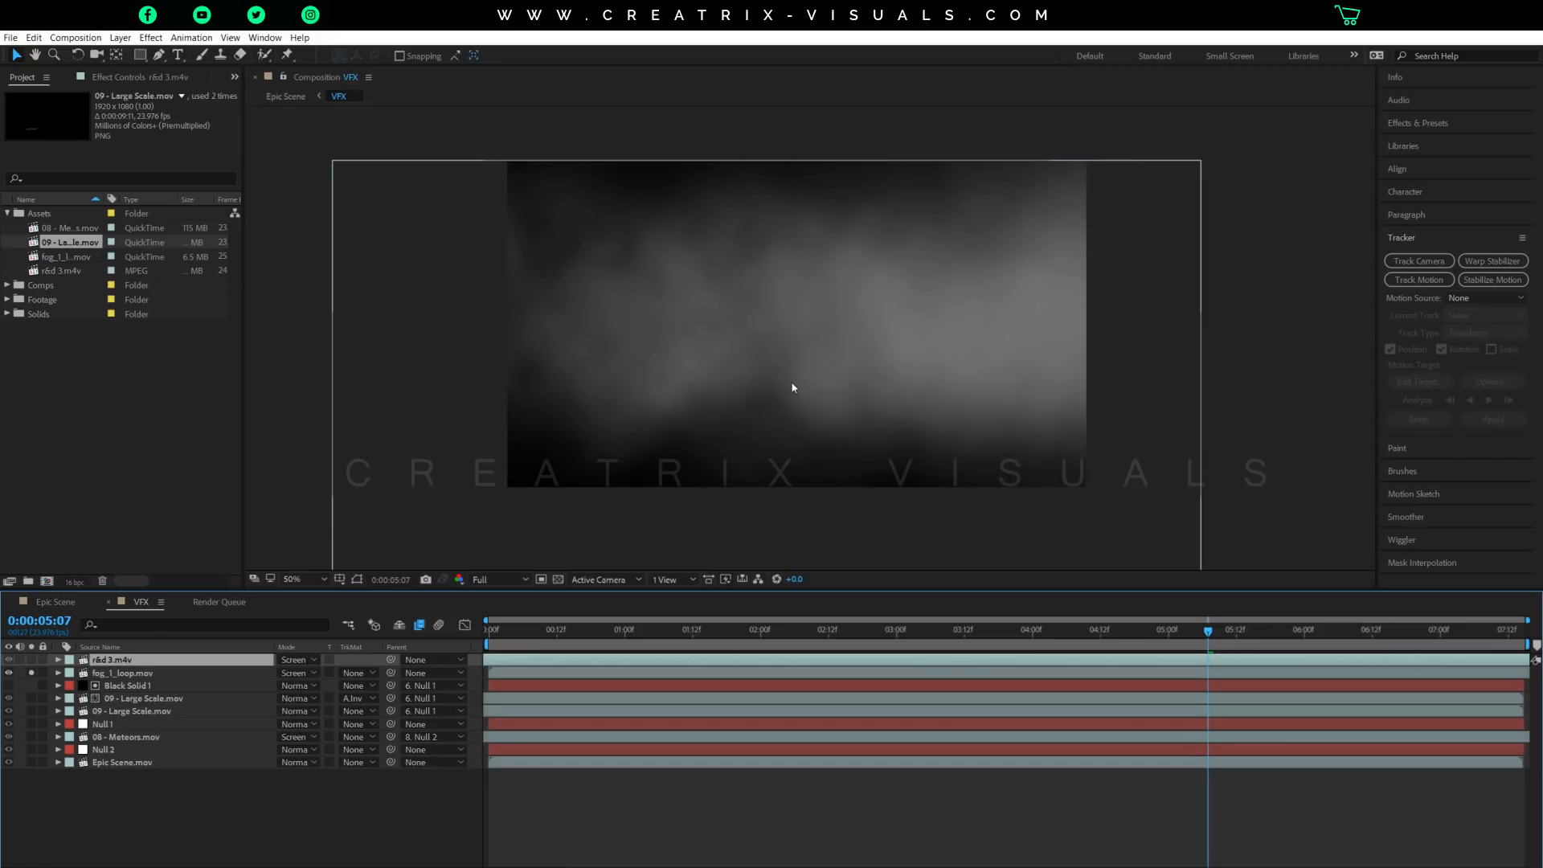
pyautogui.scroll(-4, 798, 350)
pyautogui.scroll(4, 797, 352)
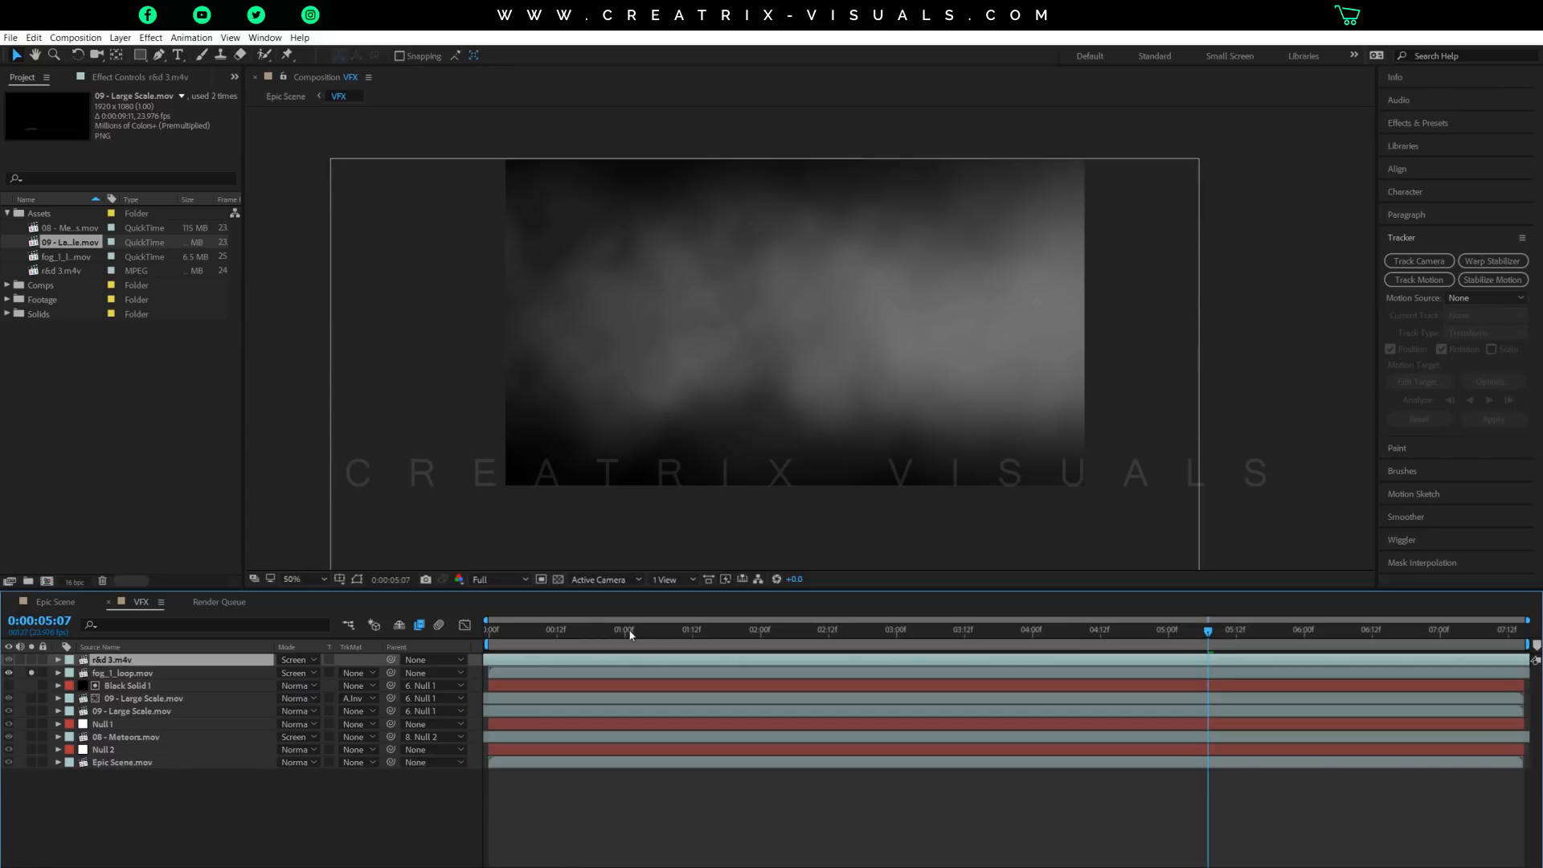
# Scrub through the soloed fog to 0:00:06:07 and 0:00:02:08 to examine how it moves.
pyautogui.moveTo(630, 635)
pyautogui.mouseDown()
pyautogui.moveTo(1310, 635)
pyautogui.moveTo(1342, 659)
pyautogui.mouseUp()
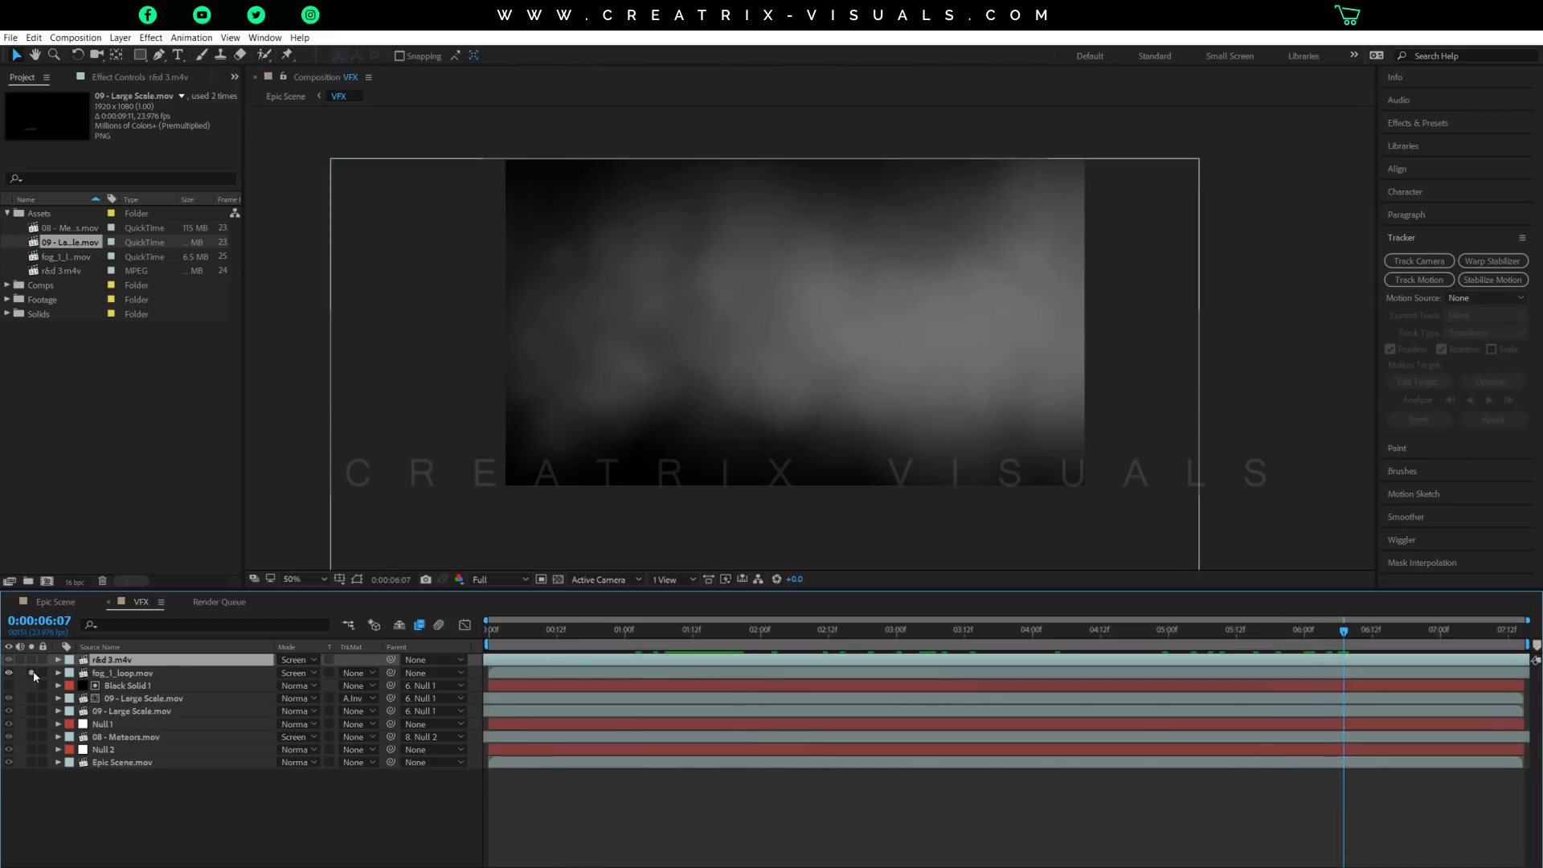
pyautogui.moveTo(615, 635); pyautogui.dragTo(808, 668)
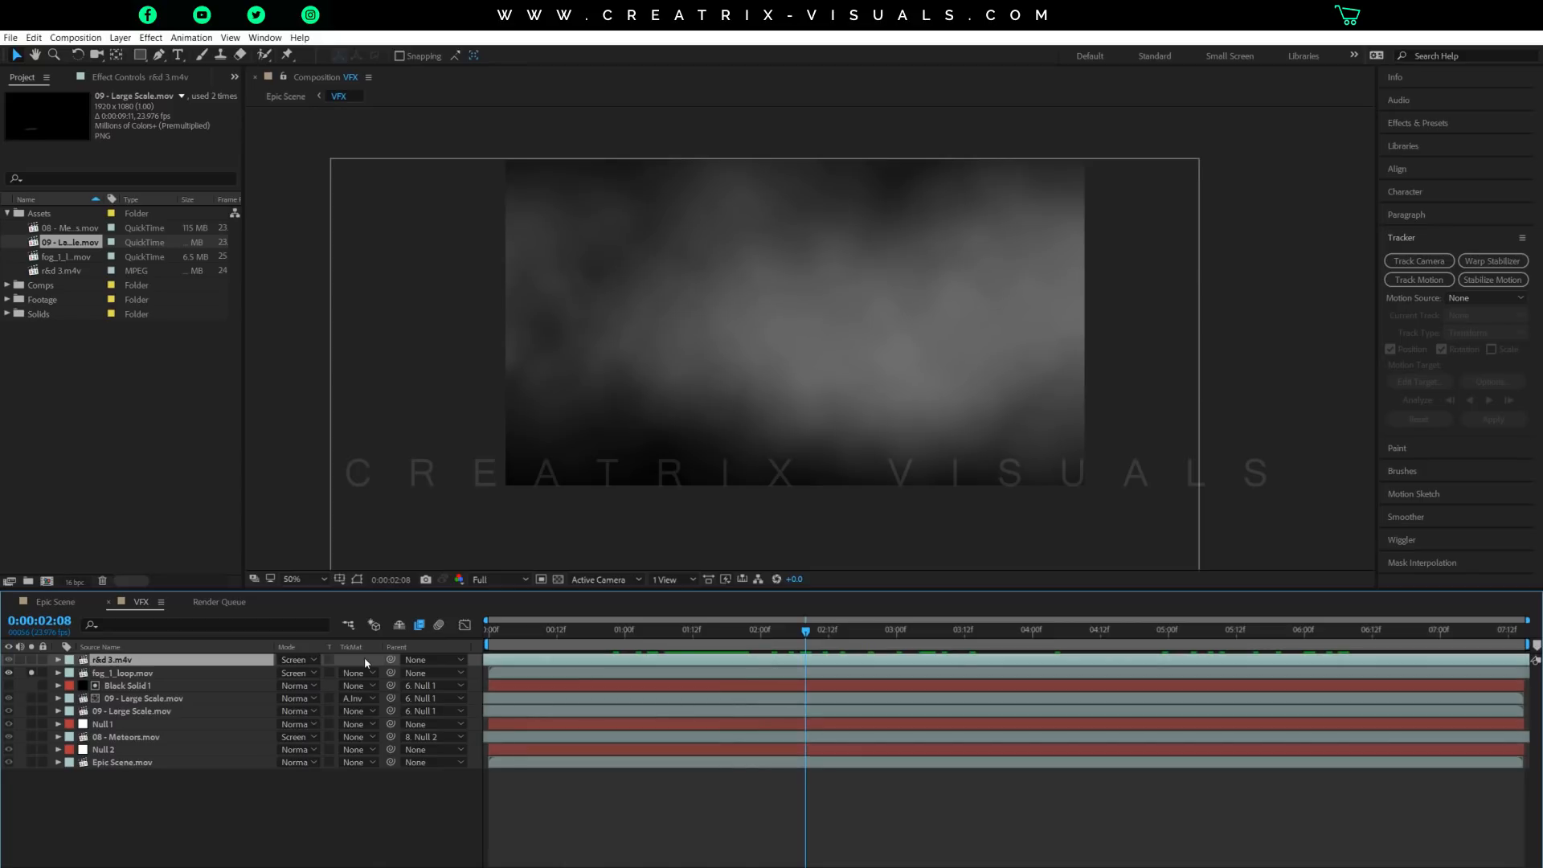
# Reveal the Opacity property of the fog_1_loop.mov layer and unsolo the layer.
pyautogui.press('t')
pyautogui.press('t')
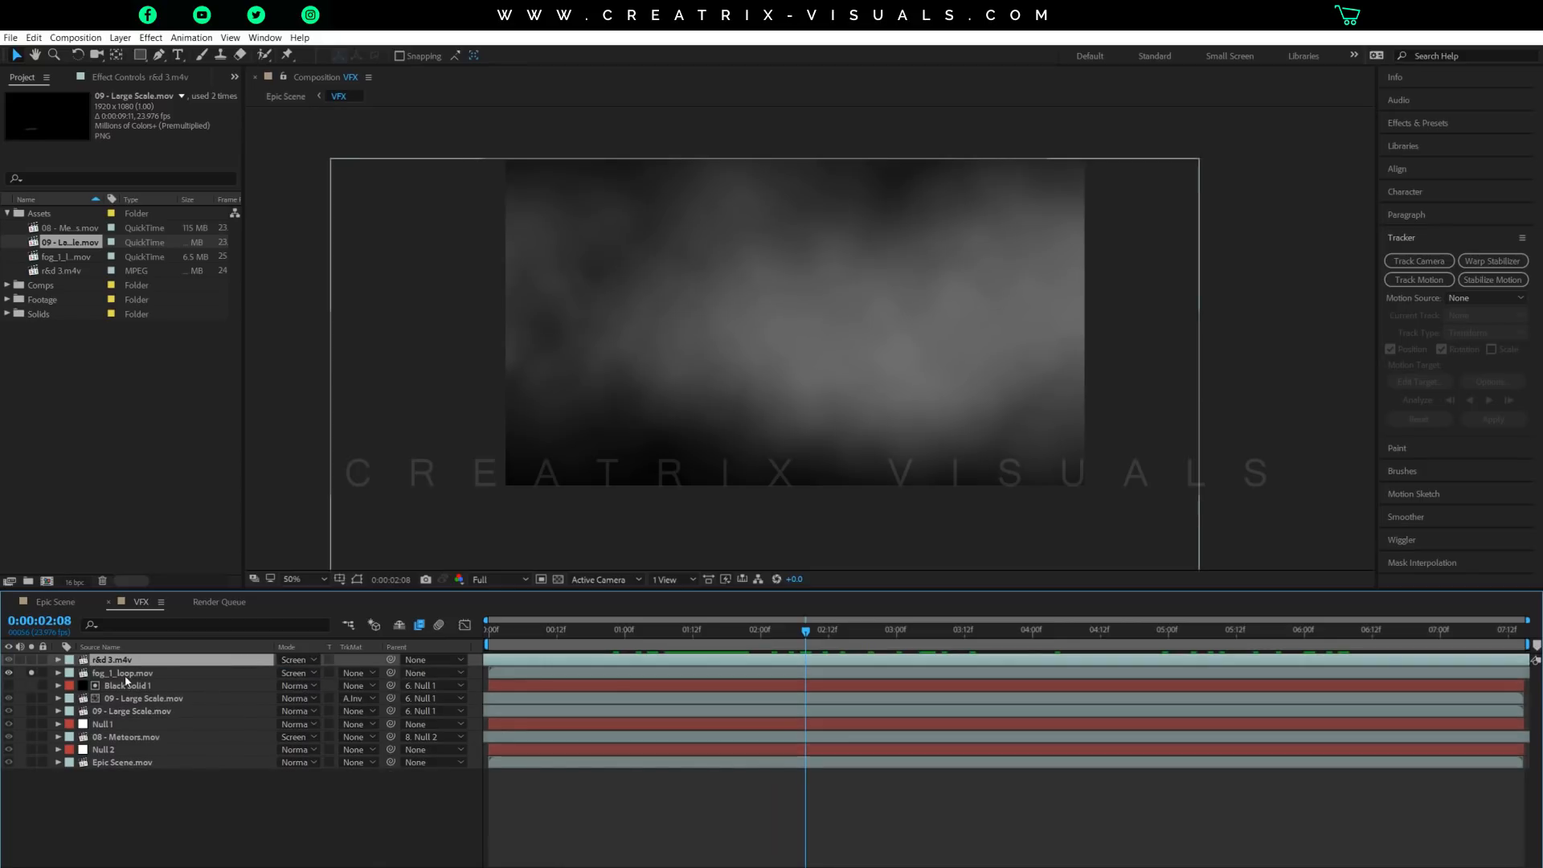
pyautogui.click(127, 675)
pyautogui.press('t')
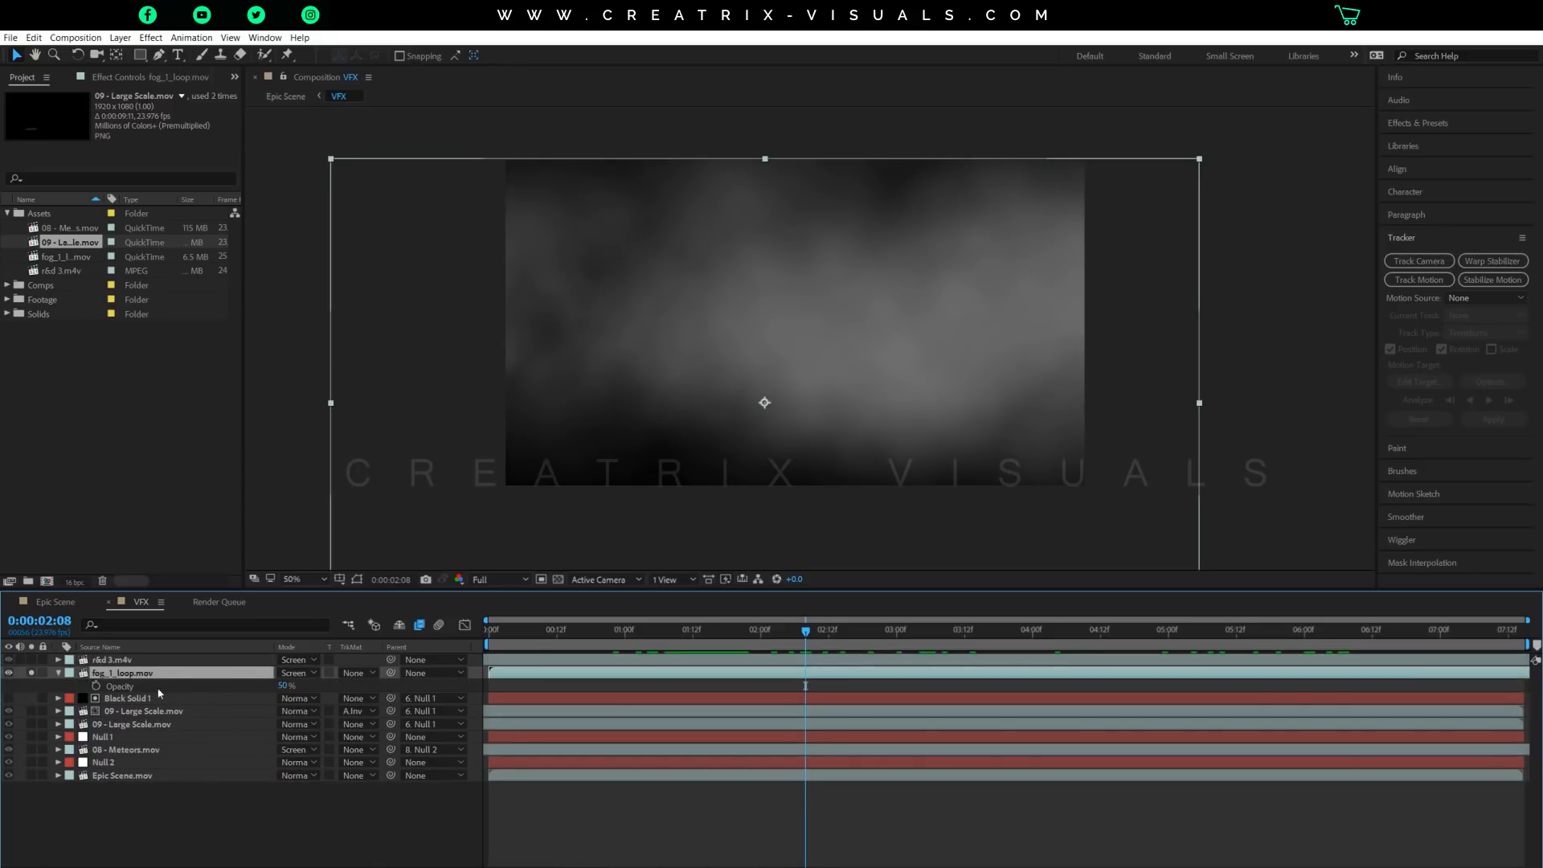
pyautogui.click(31, 674)
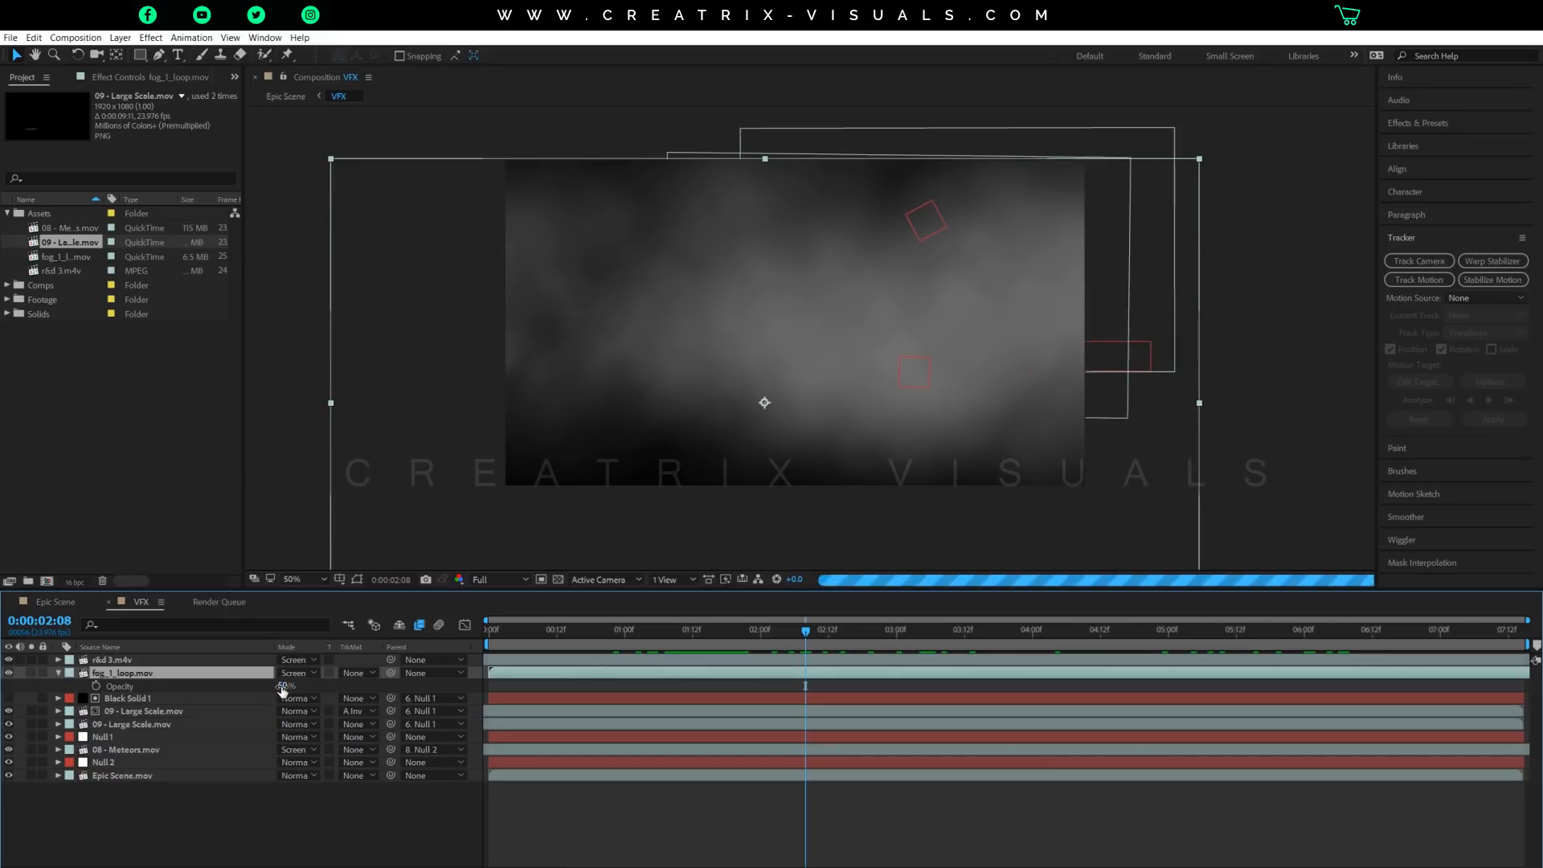
# Try the fog_1_loop.mov layer at 100% opacity, undo the change and collapse the layer's properties.
pyautogui.moveTo(282, 689); pyautogui.dragTo(989, 690)
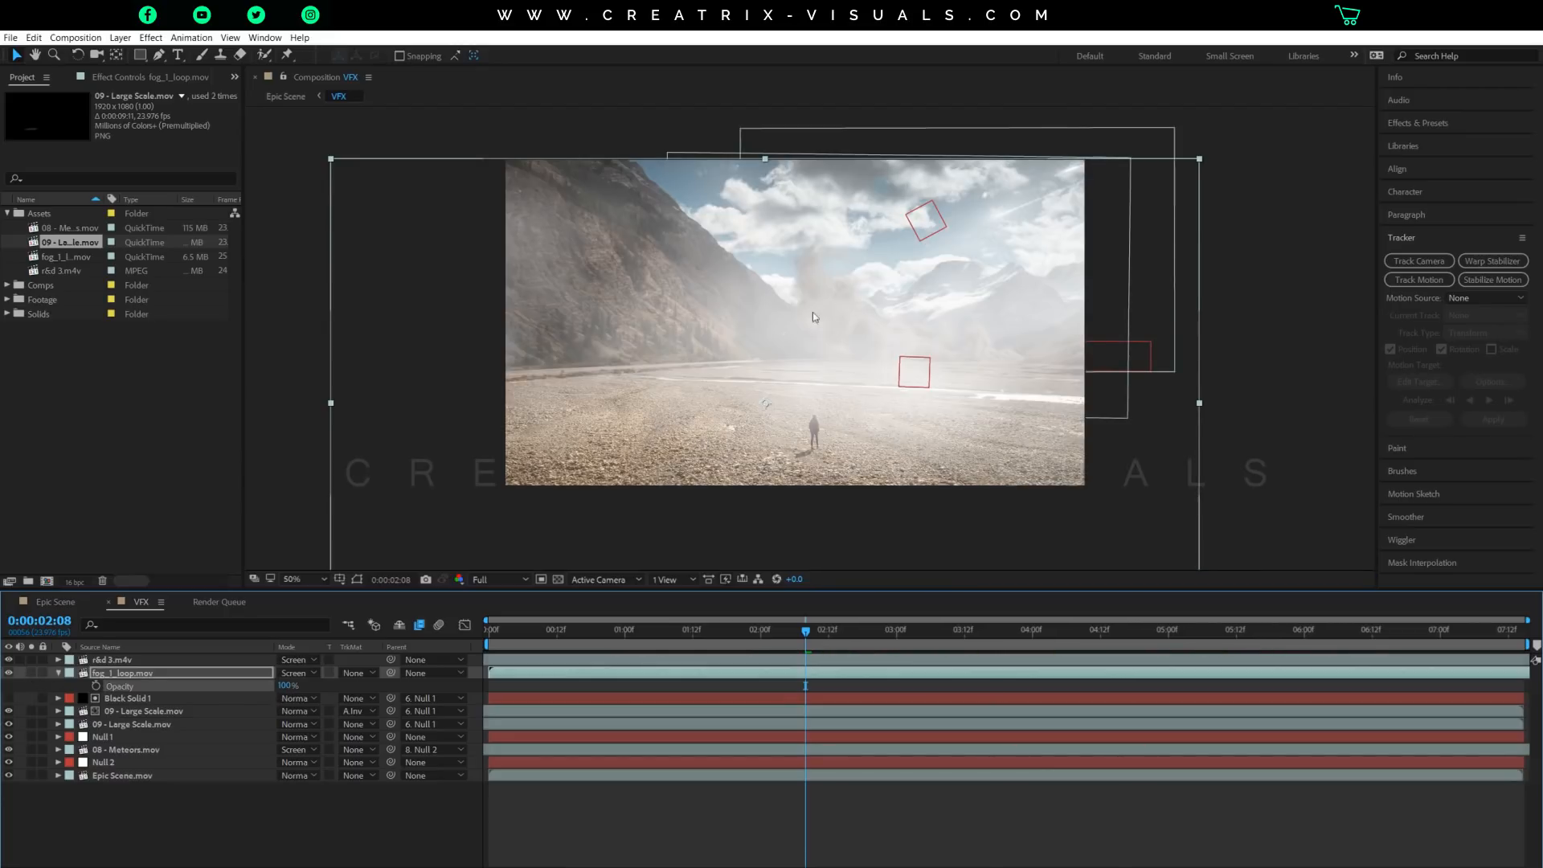
pyautogui.hotkey('ctrl', 'z')
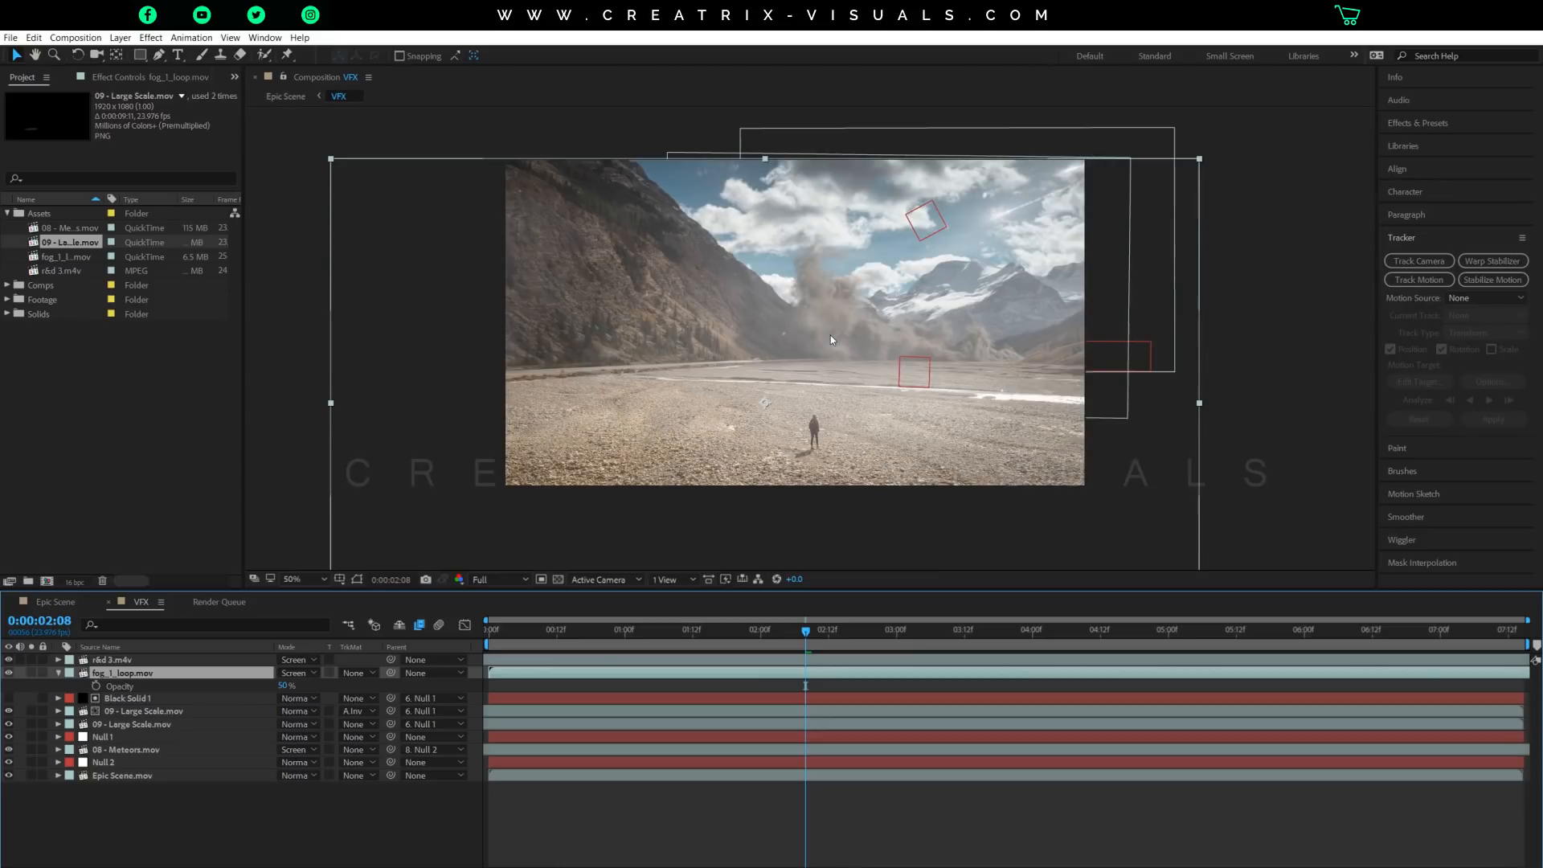
pyautogui.click(59, 674)
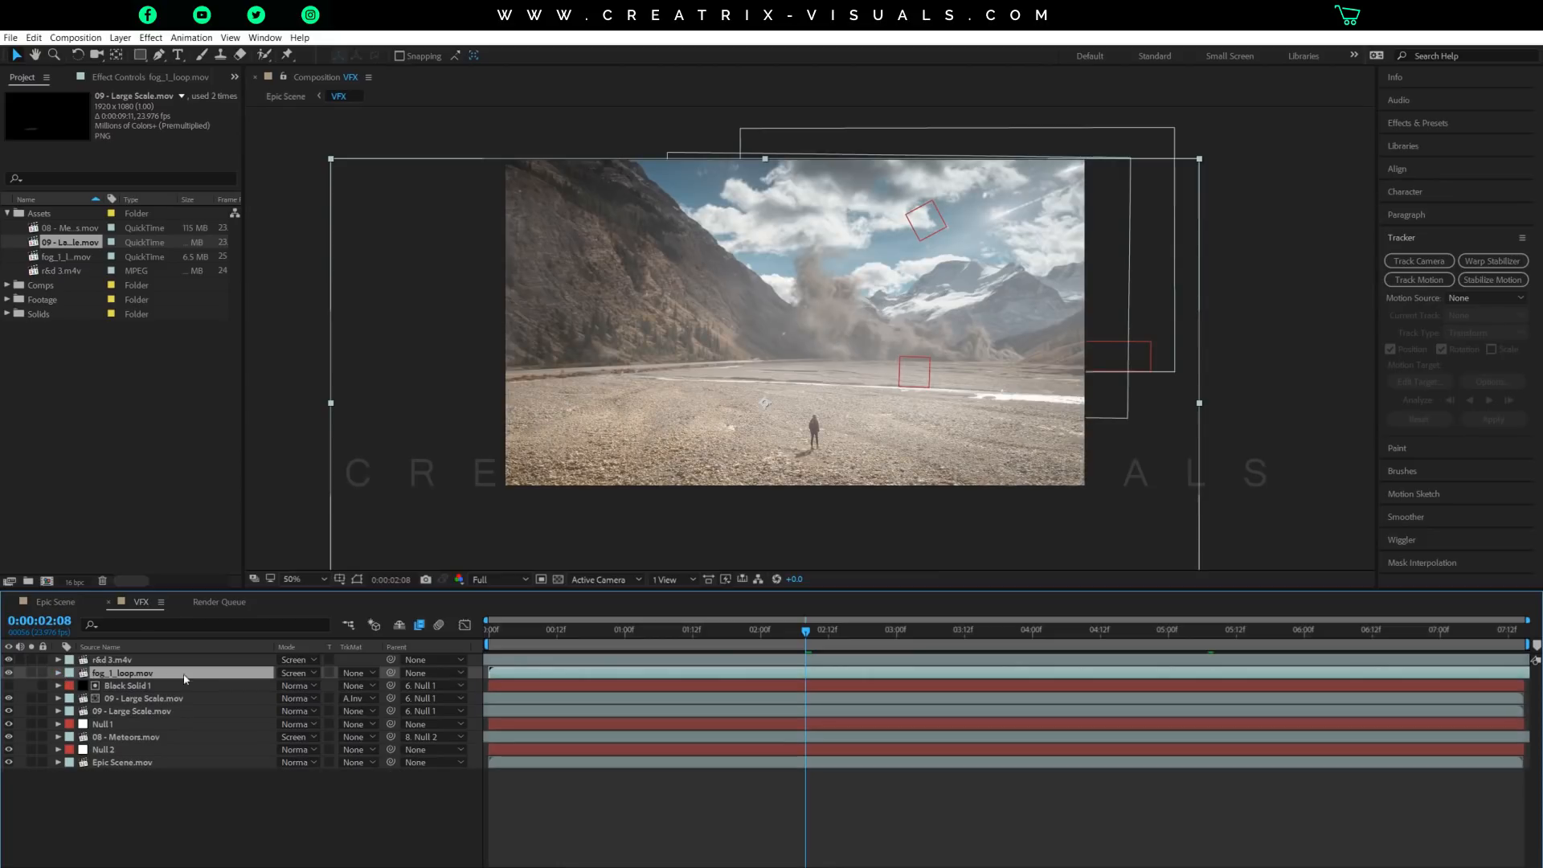
# Play the composite with the fog to 0:00:04:23 and inspect it at 0:00:00:22, 0:00:03:18, 0:00:04:06 and 0:00:06:00.
pyautogui.moveTo(659, 632); pyautogui.dragTo(710, 633)
pyautogui.press('space')
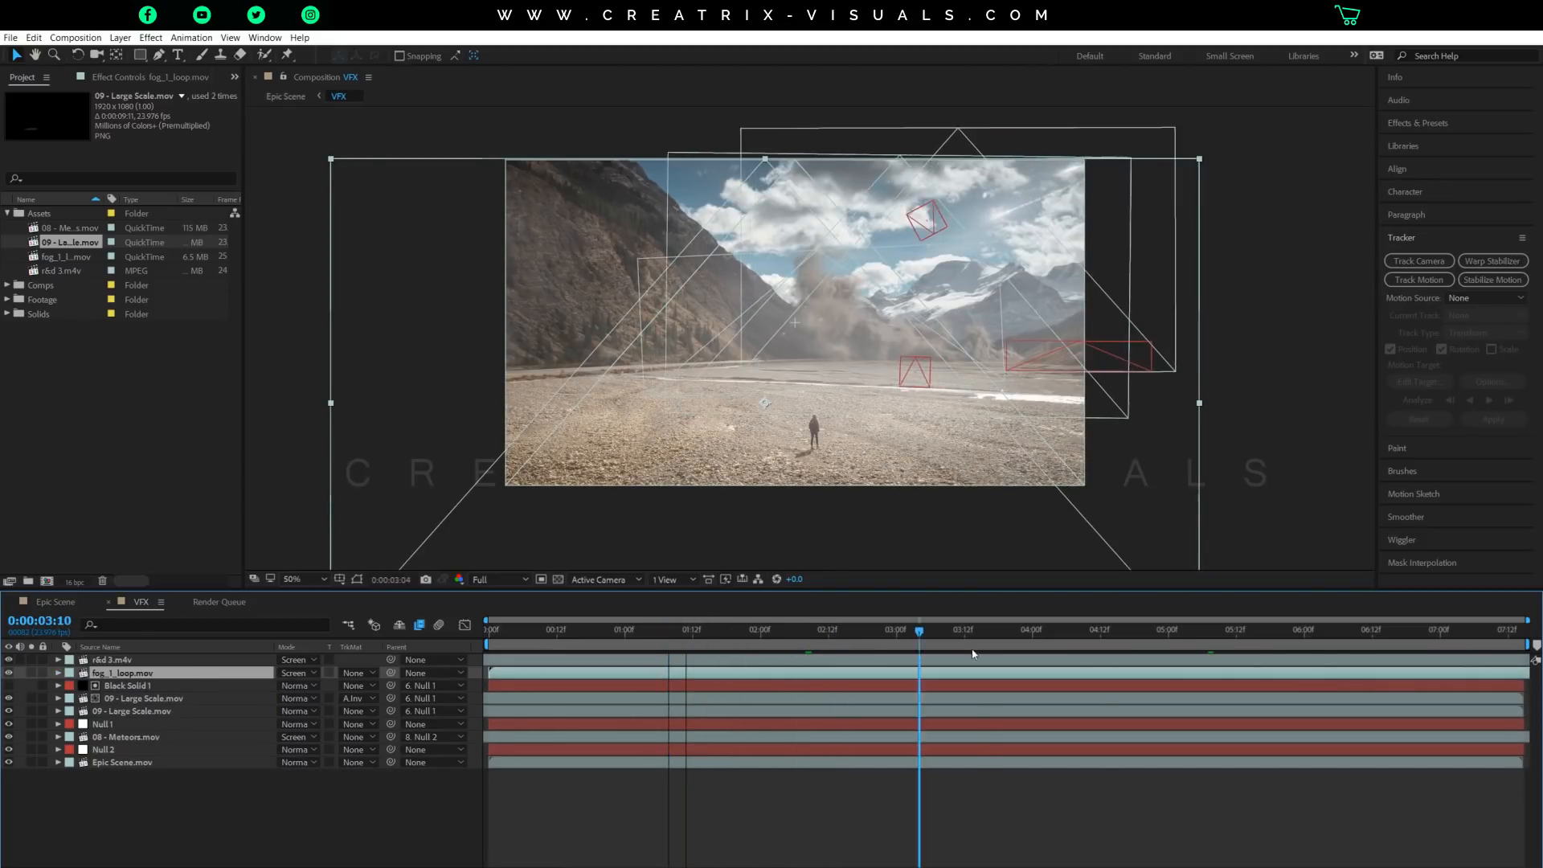
pyautogui.press('space')
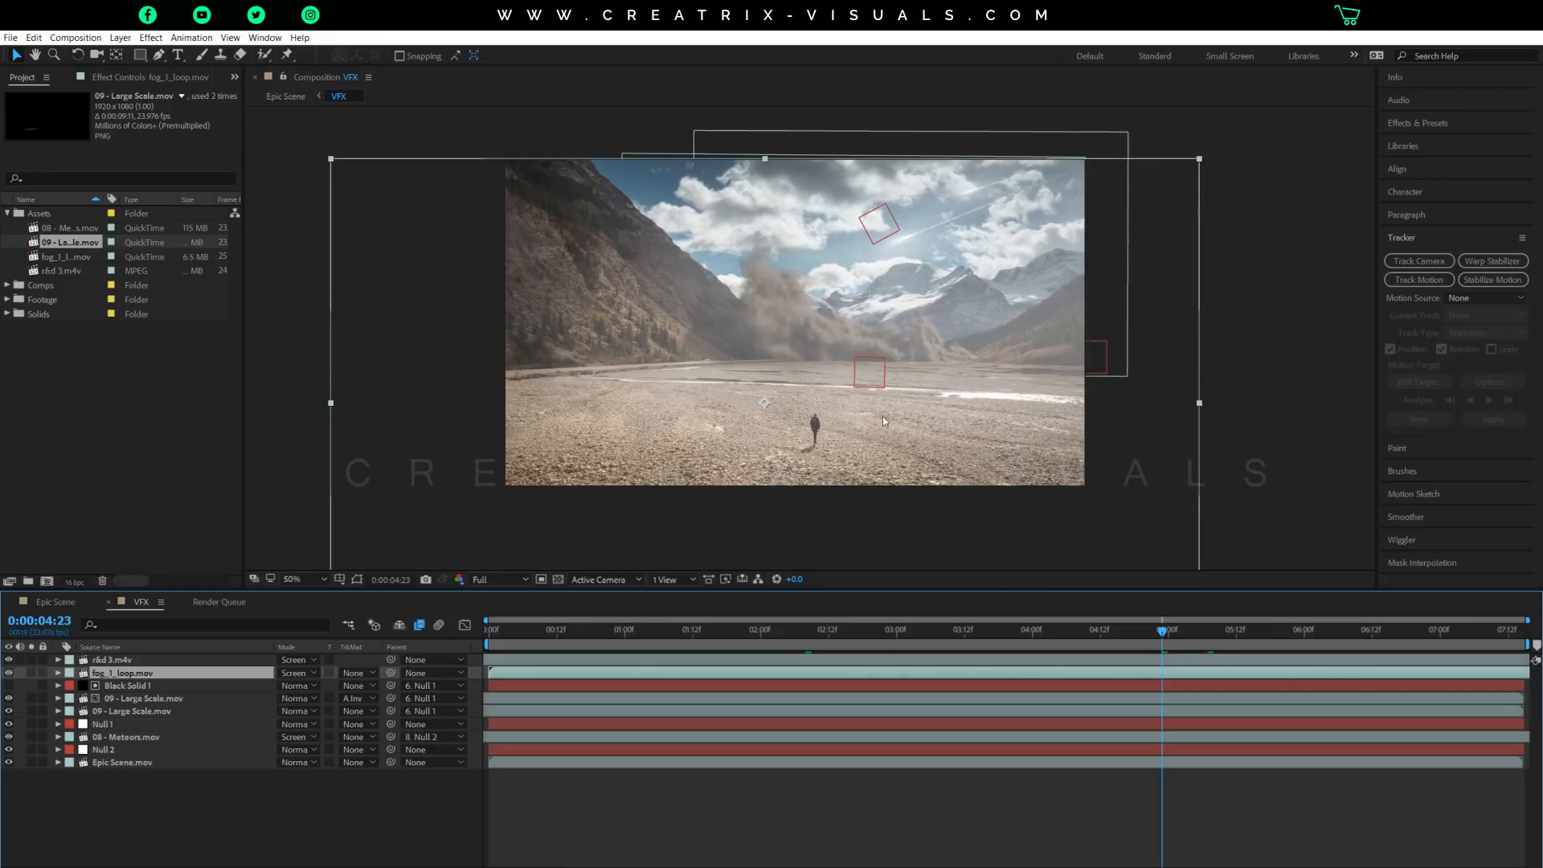
pyautogui.click(612, 635)
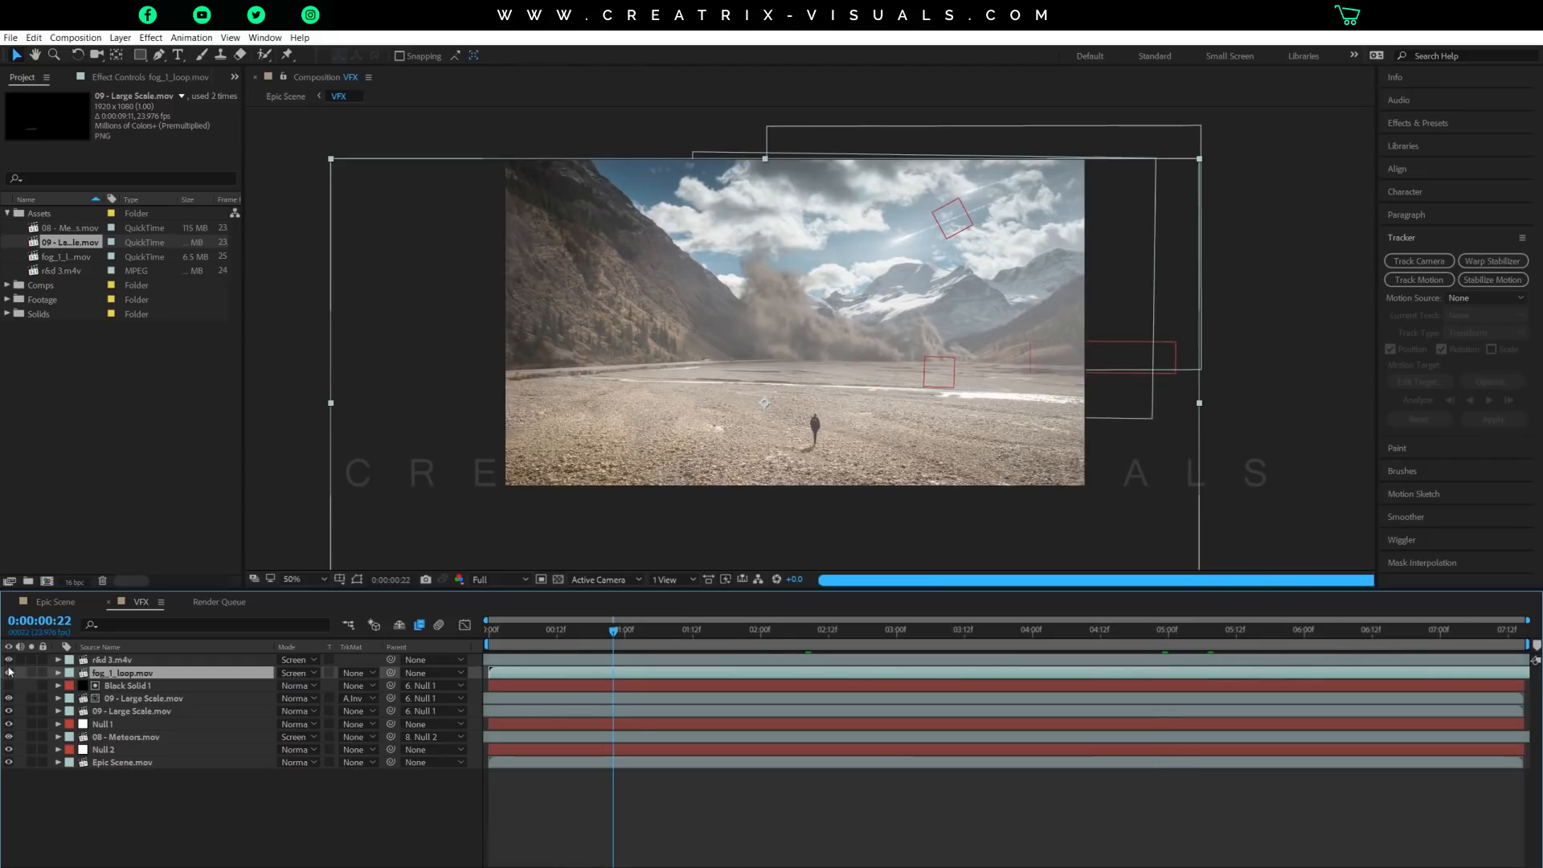
pyautogui.click(999, 635)
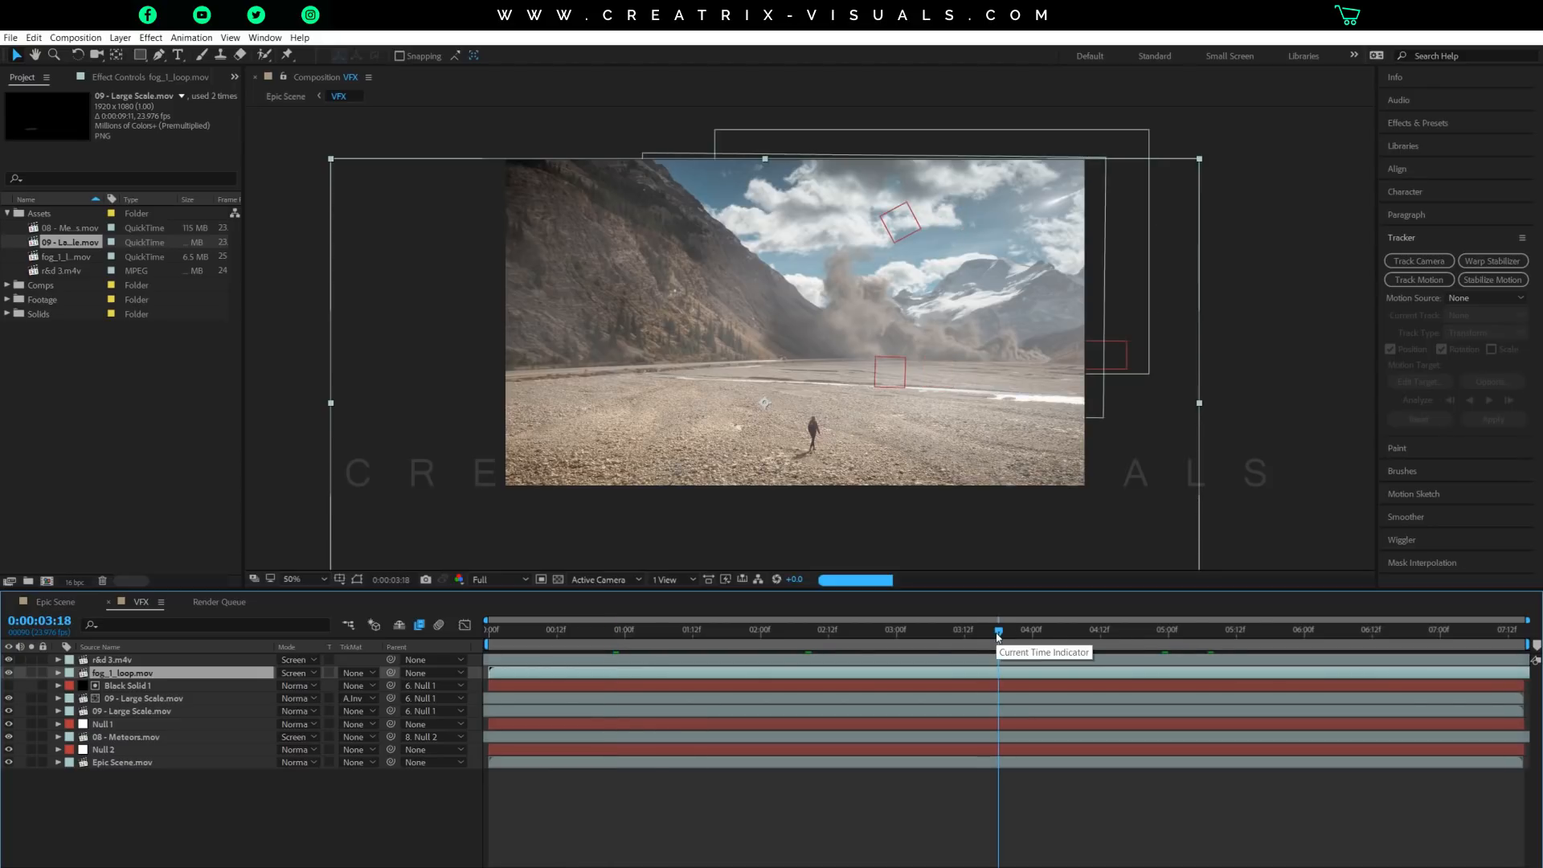
pyautogui.moveTo(1004, 633); pyautogui.dragTo(1068, 634)
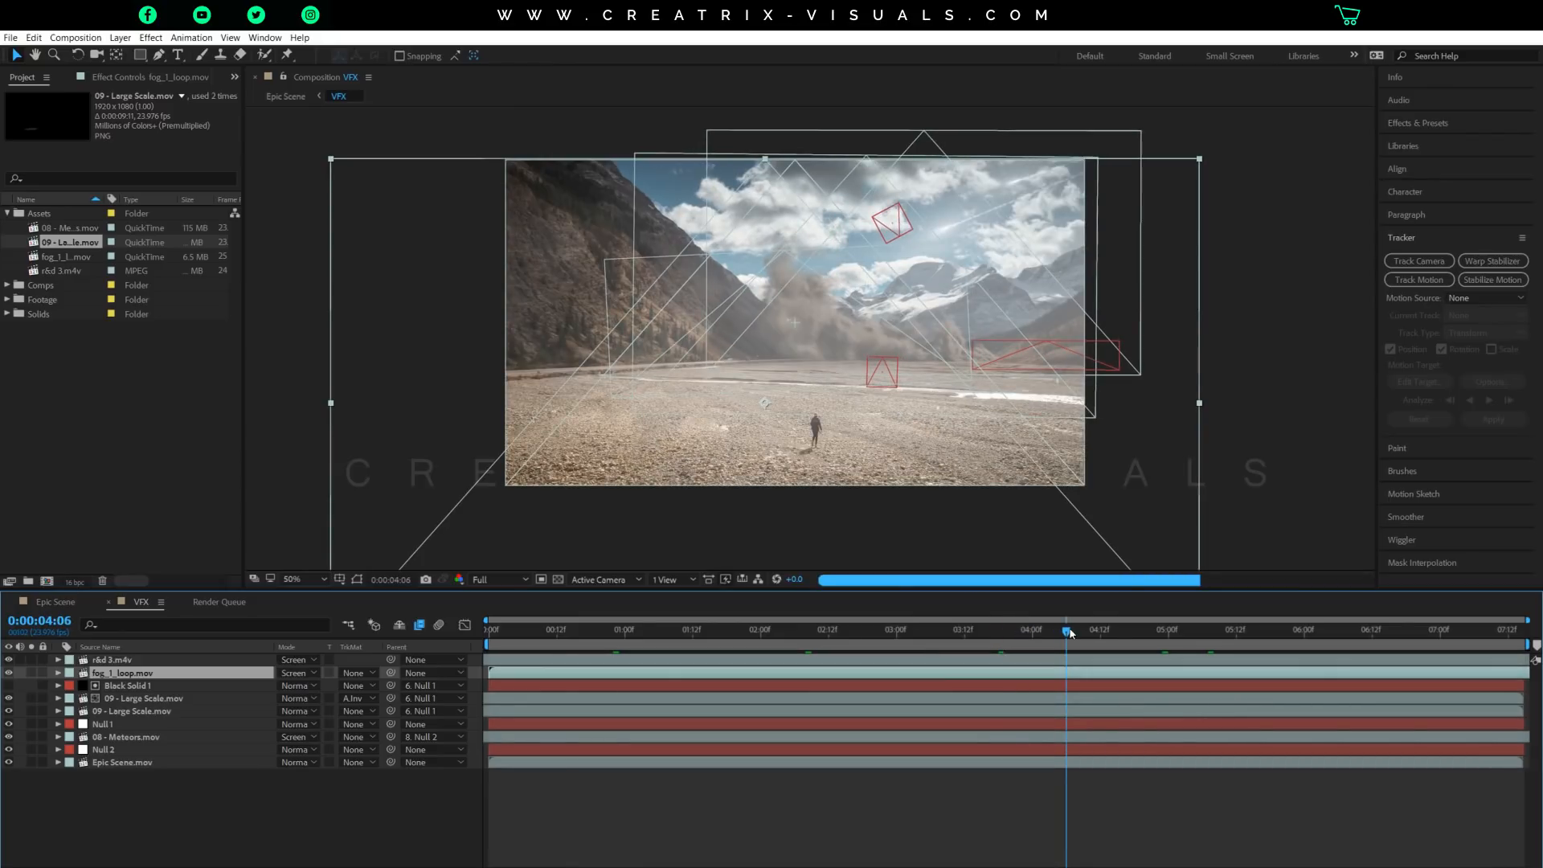
pyautogui.click(1303, 632)
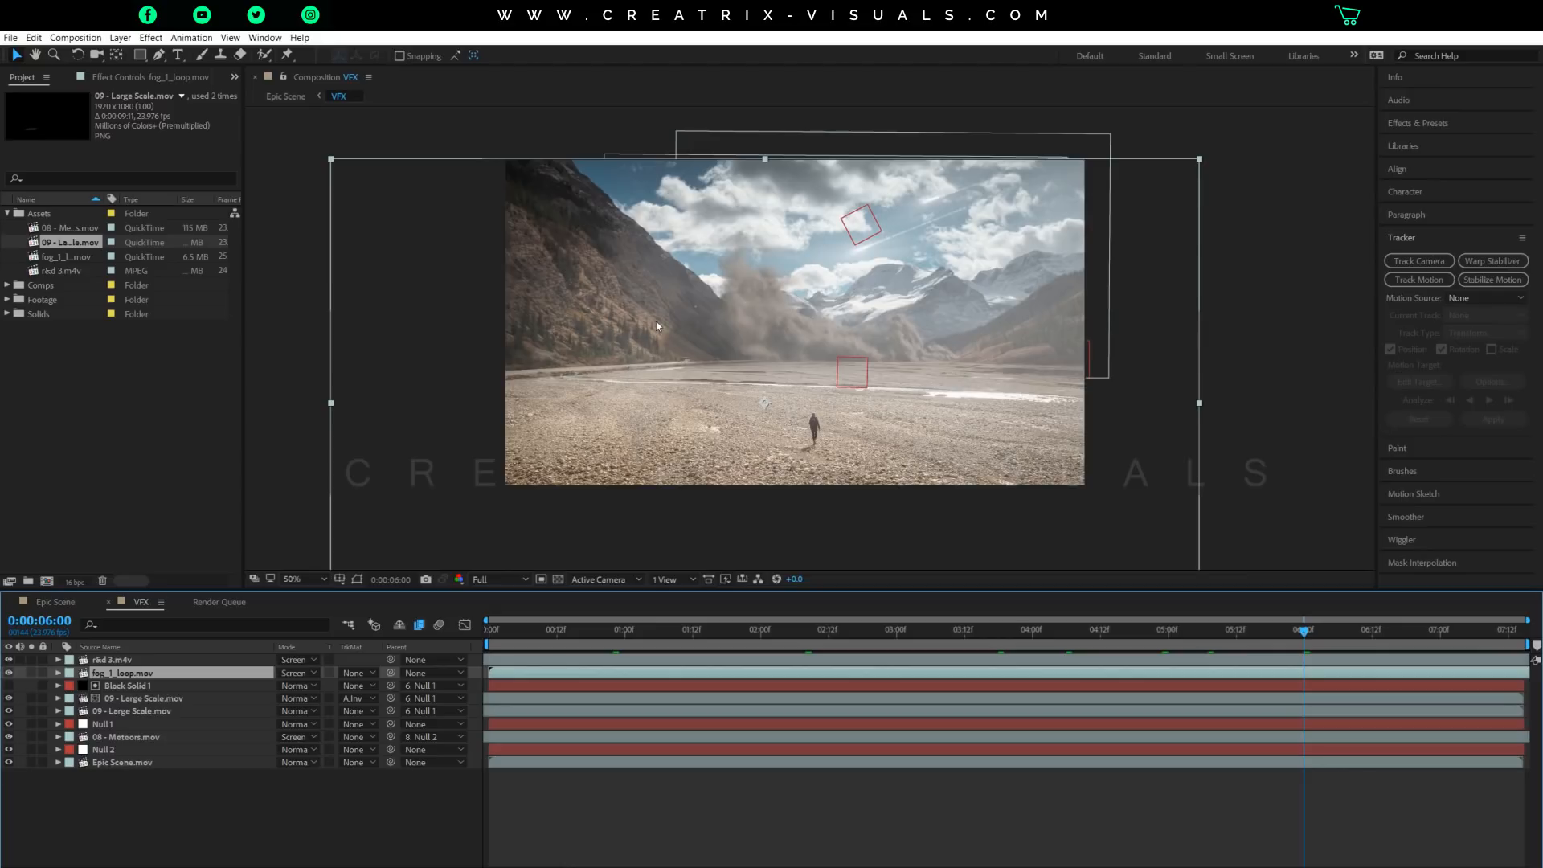
# View the graded Epic Scene composition at 0:00:06:00, return to the VFX composition and go to 0:00:06:12.
pyautogui.click(56, 602)
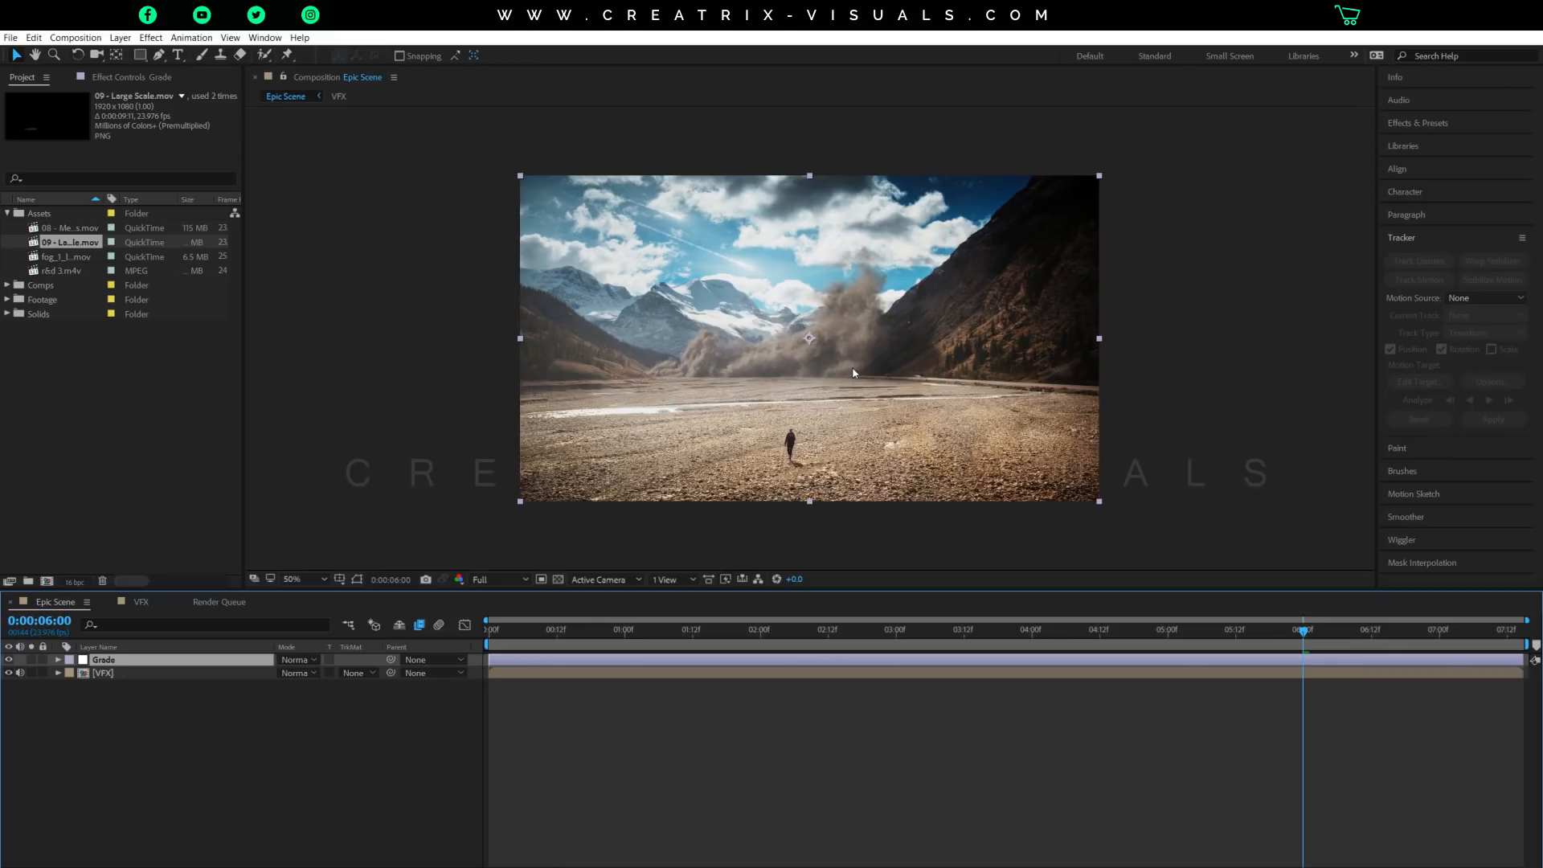
pyautogui.click(142, 602)
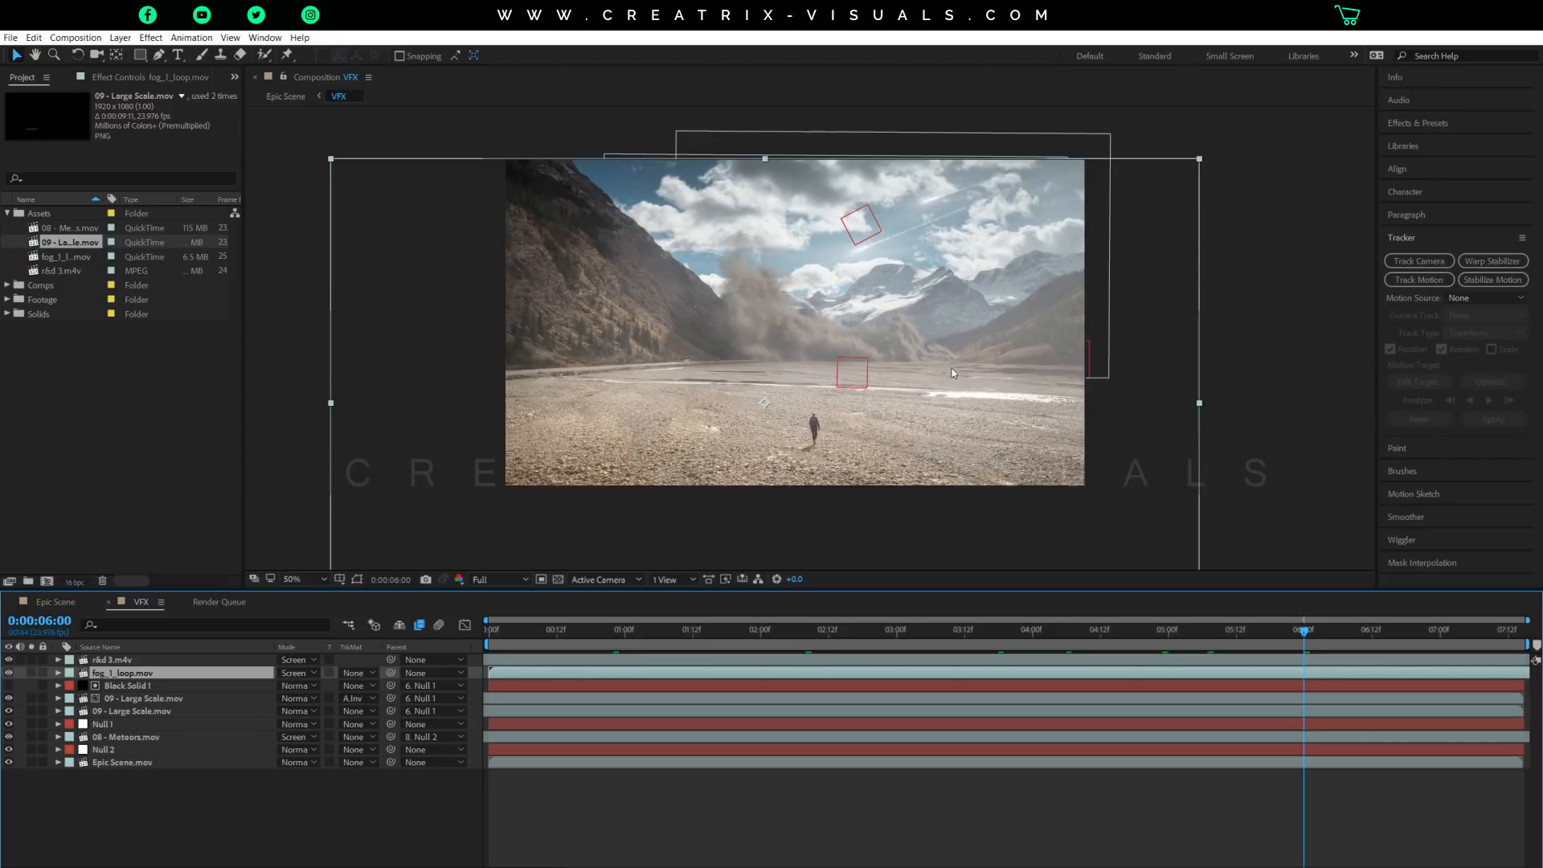
pyautogui.click(1375, 635)
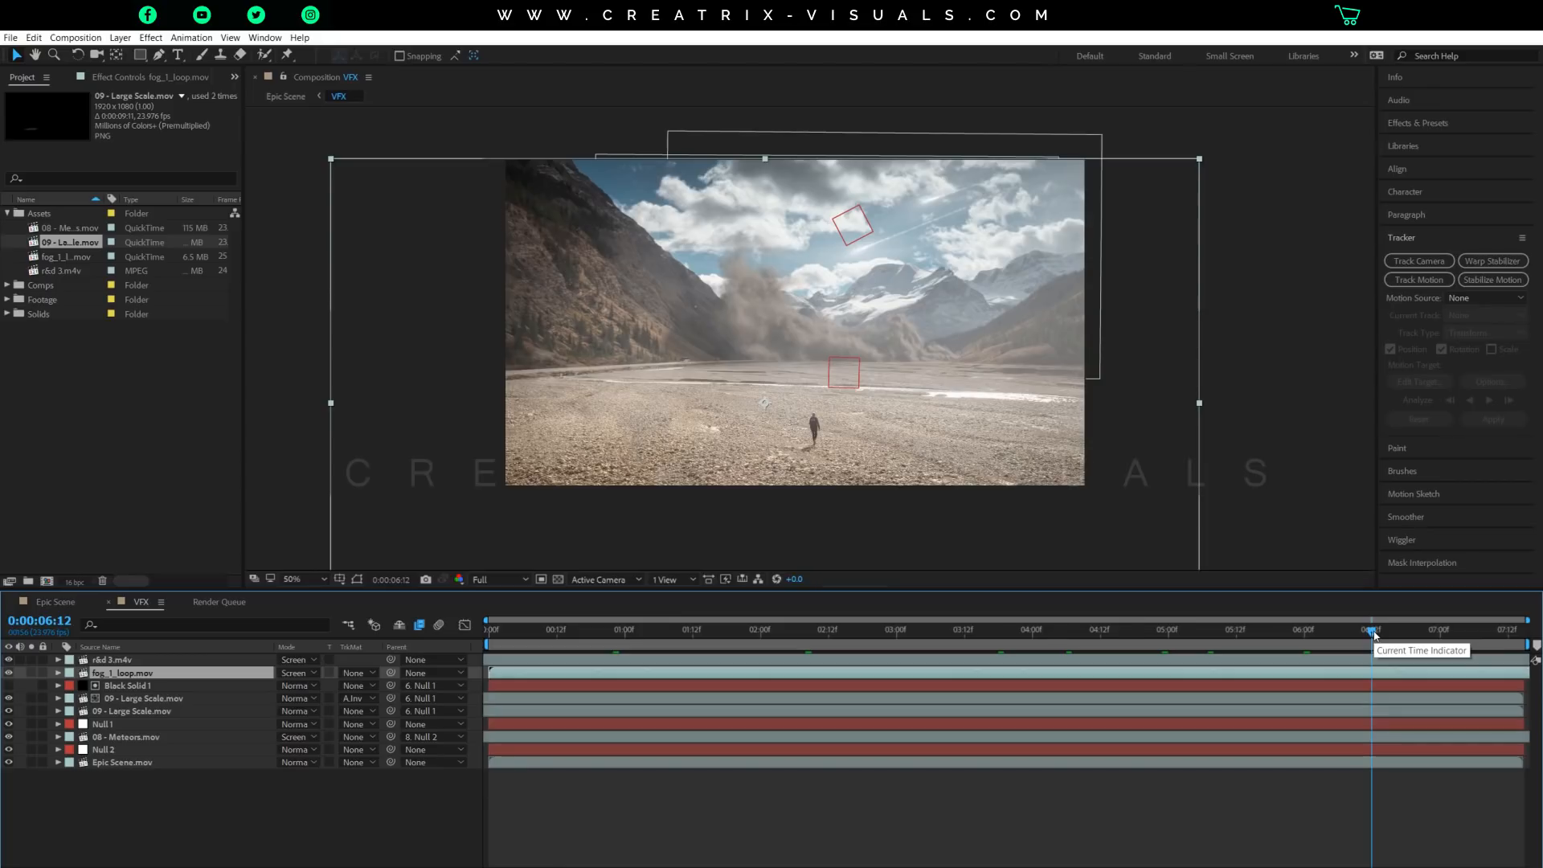